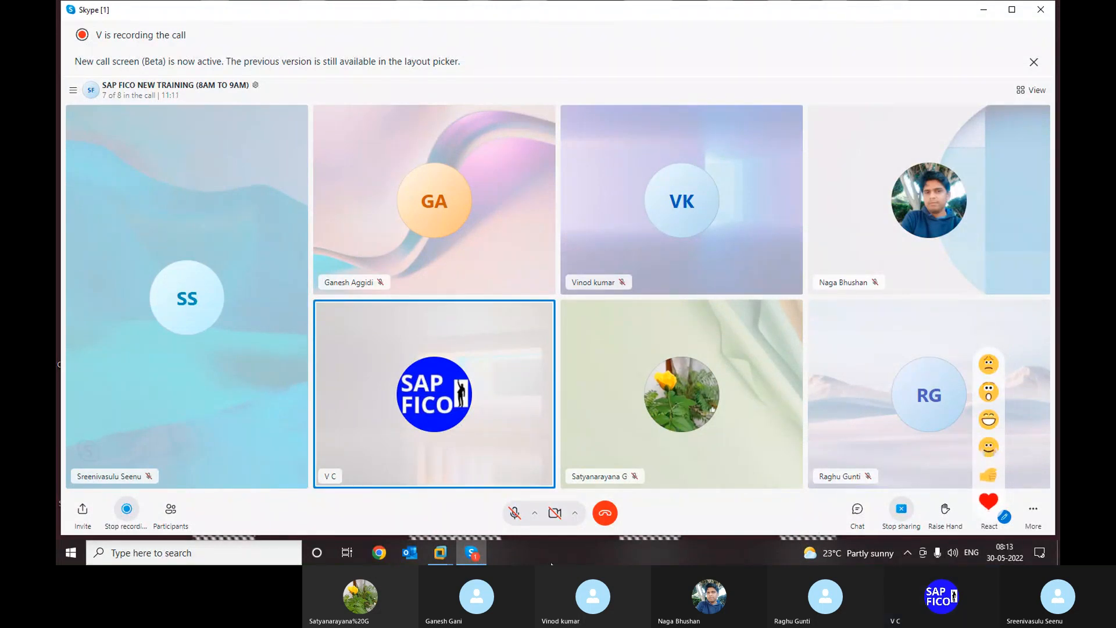
Step: Download the General Ledger Word document shared in the Skype call's chat and open it
left_click(470, 555)
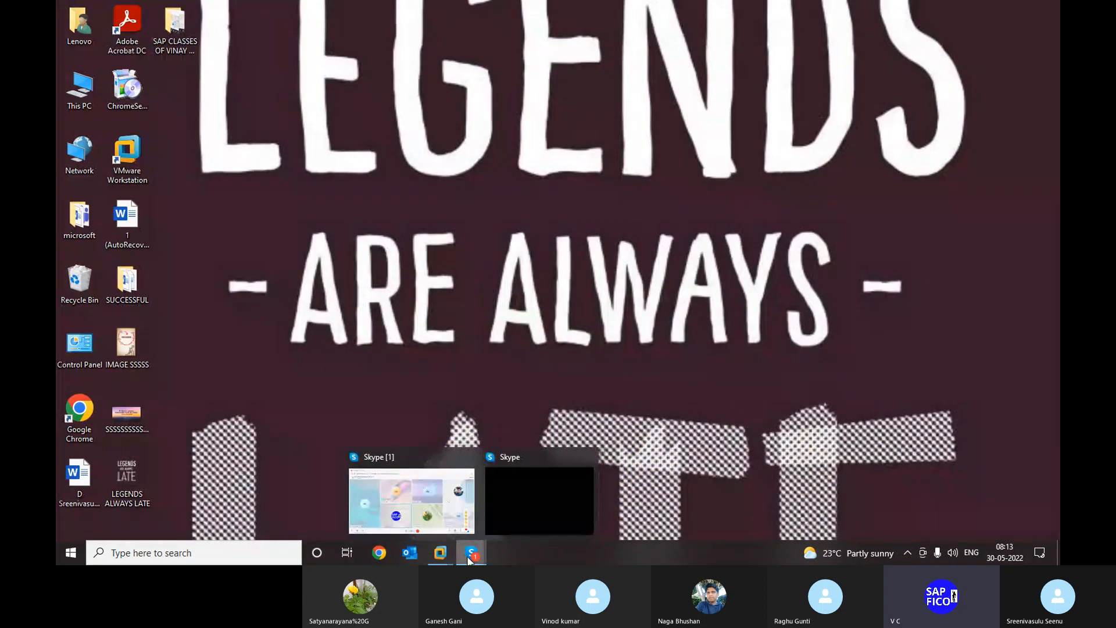
left_click(424, 515)
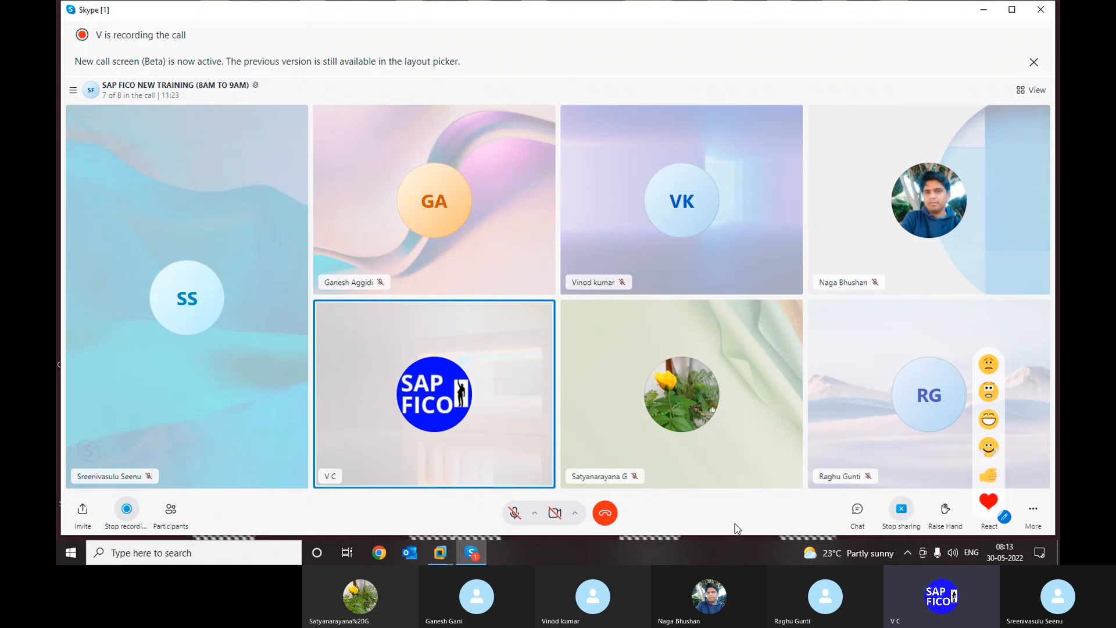
left_click(857, 510)
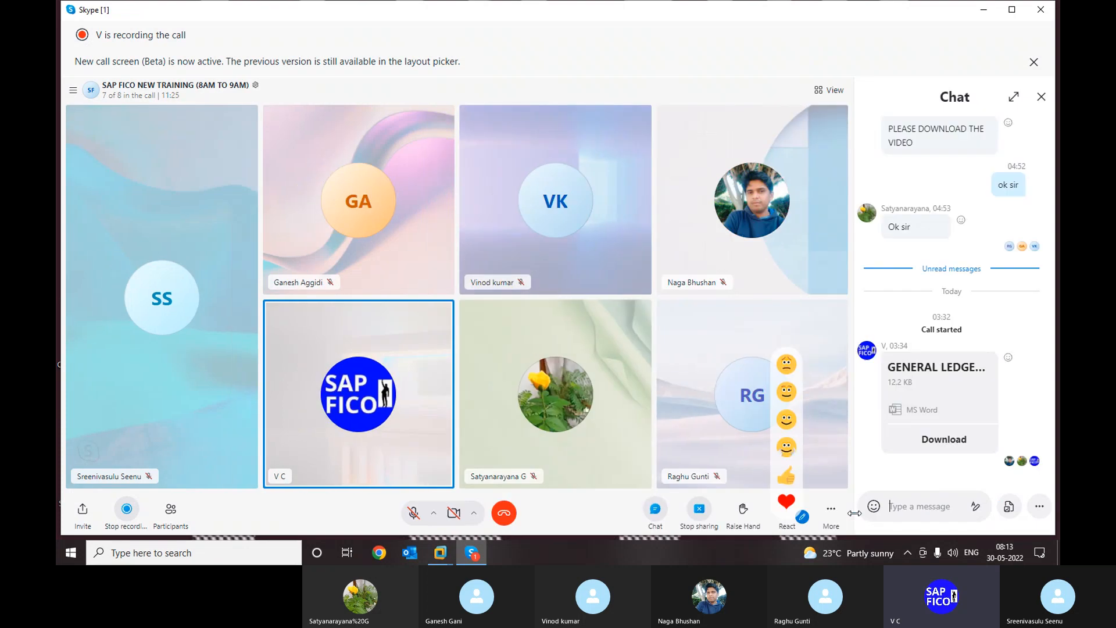
left_click(946, 441)
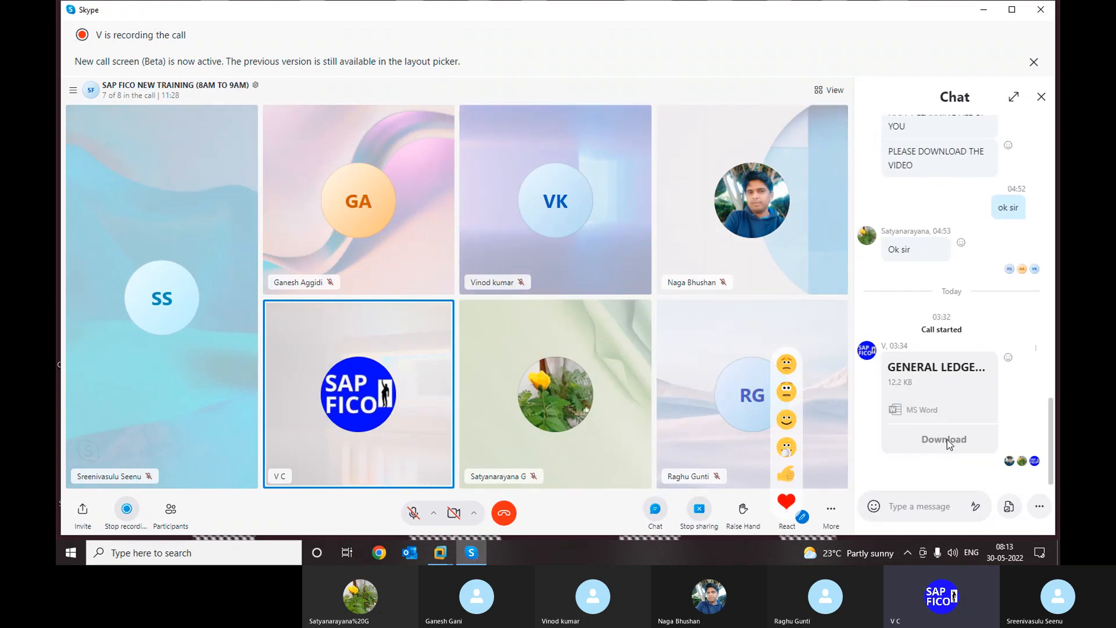
left_click(599, 294)
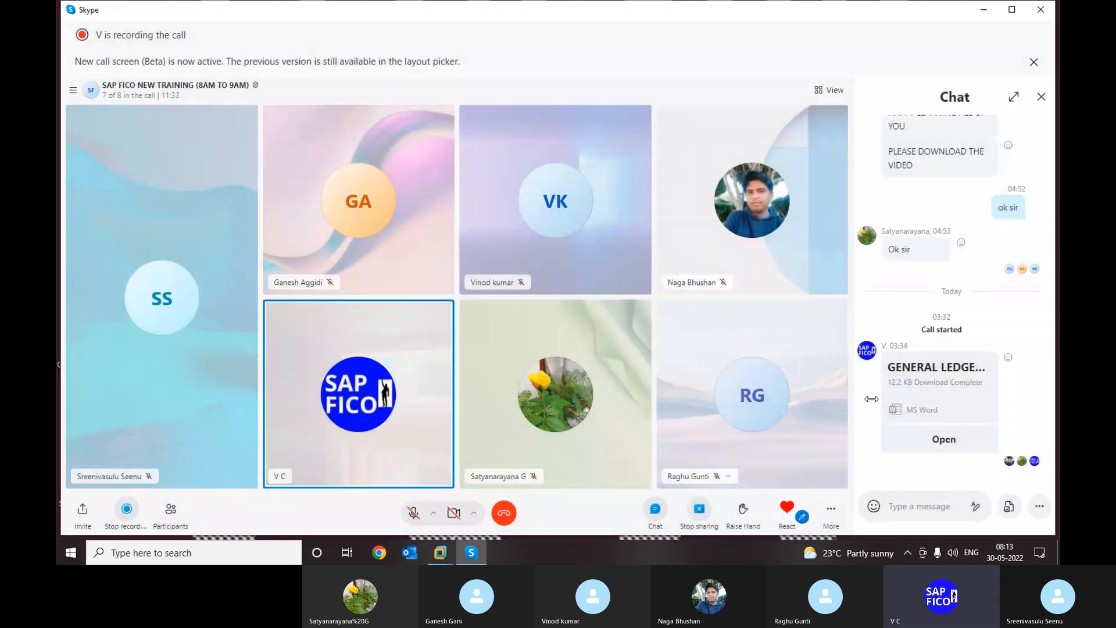
left_click(943, 440)
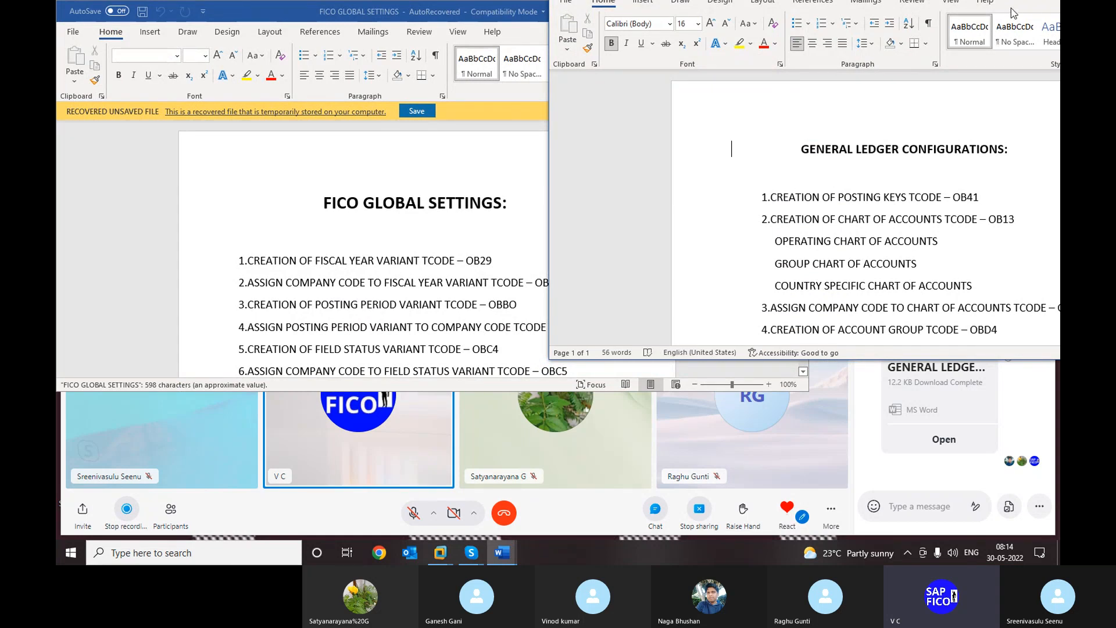
Step: Maximize the GENERAL LEDGER CONFIGURATIONS document window and toggle the call's microphone mute
left_click_drag(1013, 9, 618, 46)
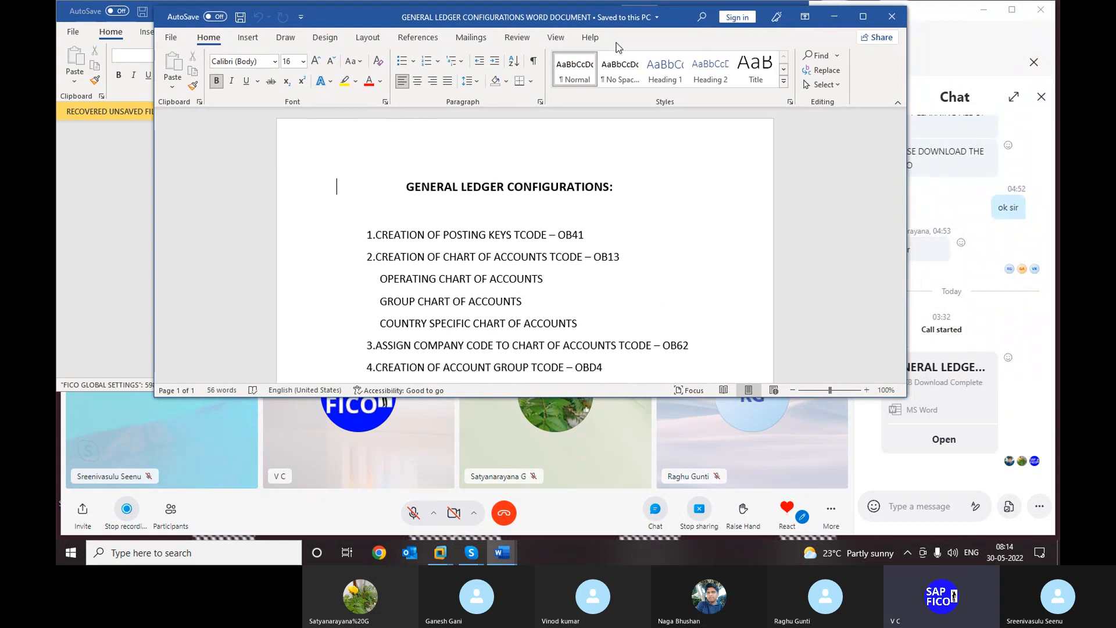
left_click(862, 18)
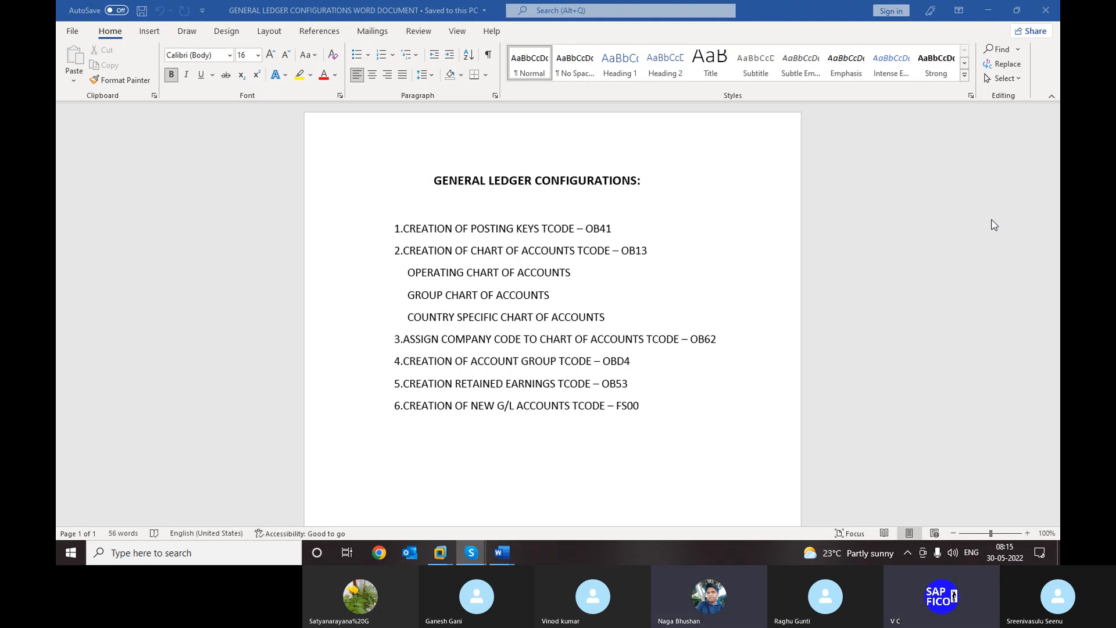
left_click(884, 301)
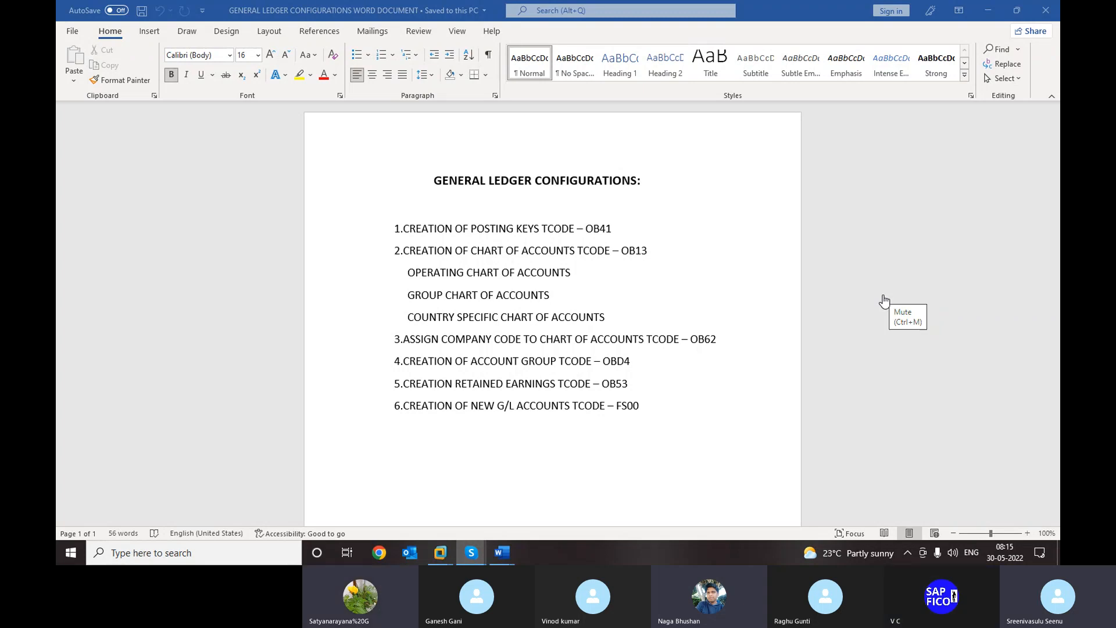
left_click(884, 300)
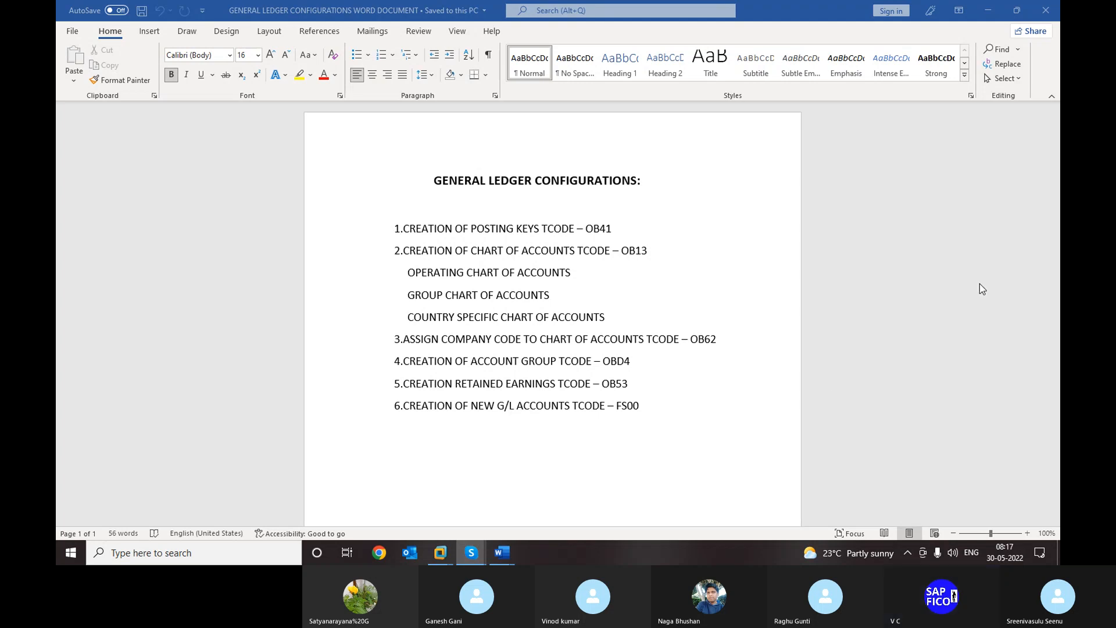
Step: Switch to the SAP session in the virtual machine and open the posting keys list with transaction OB41
key("alt+Tab")
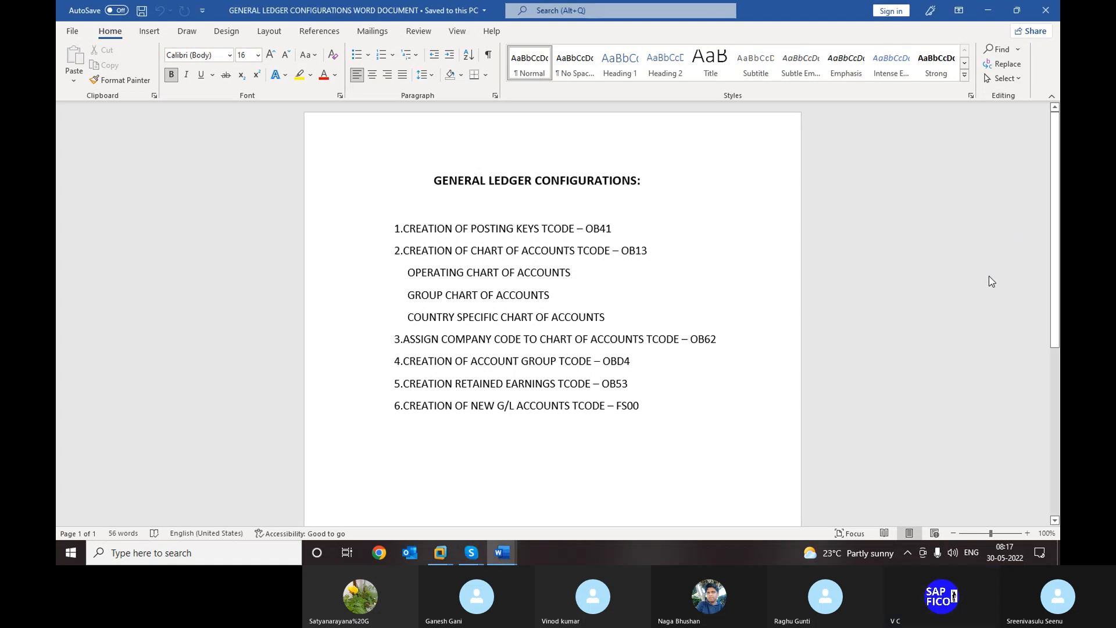
key("alt+Tab")
key("alt+Tab")
key("alt+Tab")
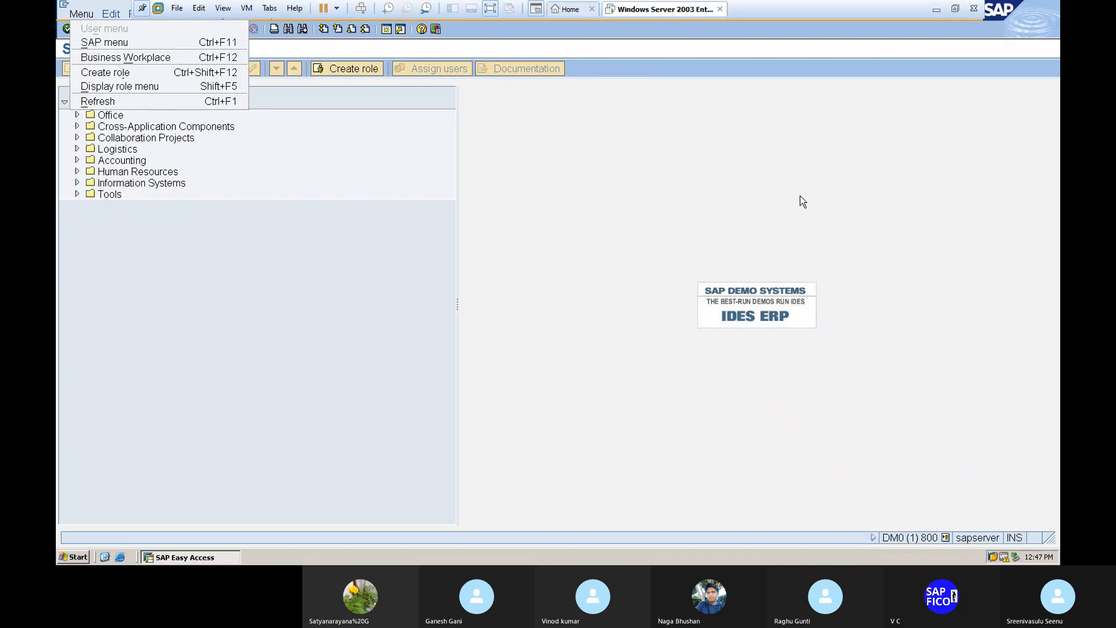
left_click(800, 198)
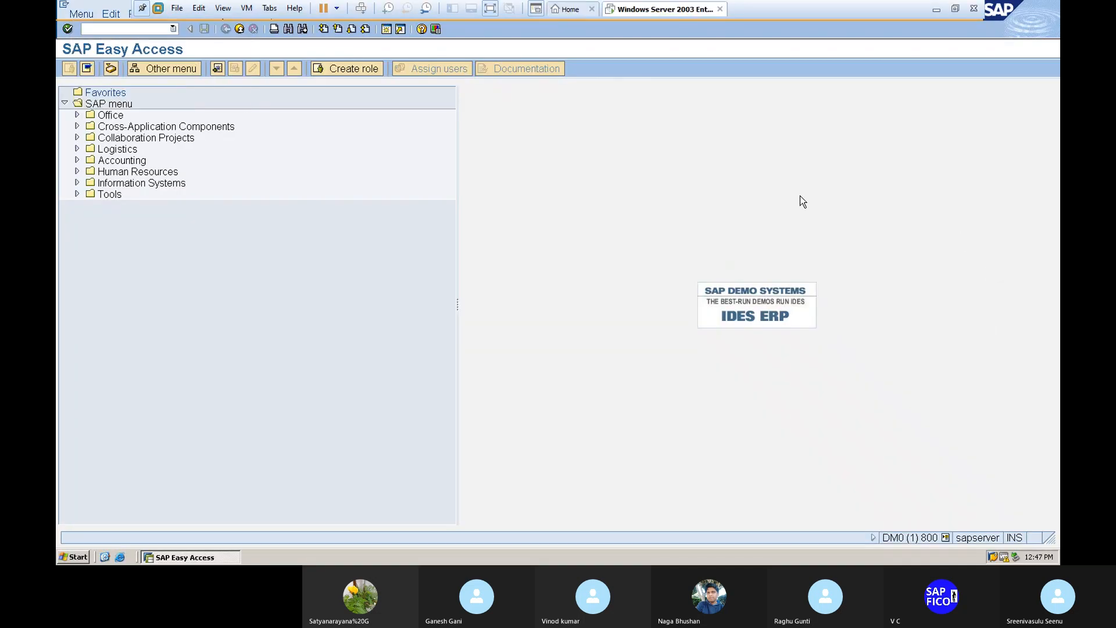
left_click(129, 30)
type("OB41")
key("Return")
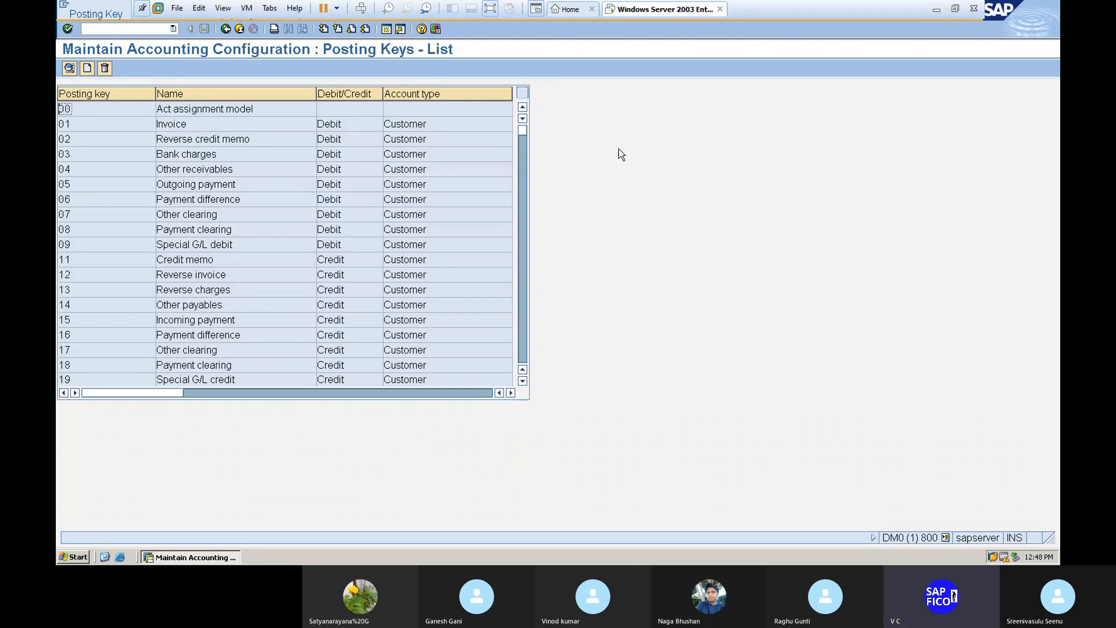
Step: Try to create posting key 40 named DEBIT ENTRY, then dismiss the creation dialog
left_click(522, 146)
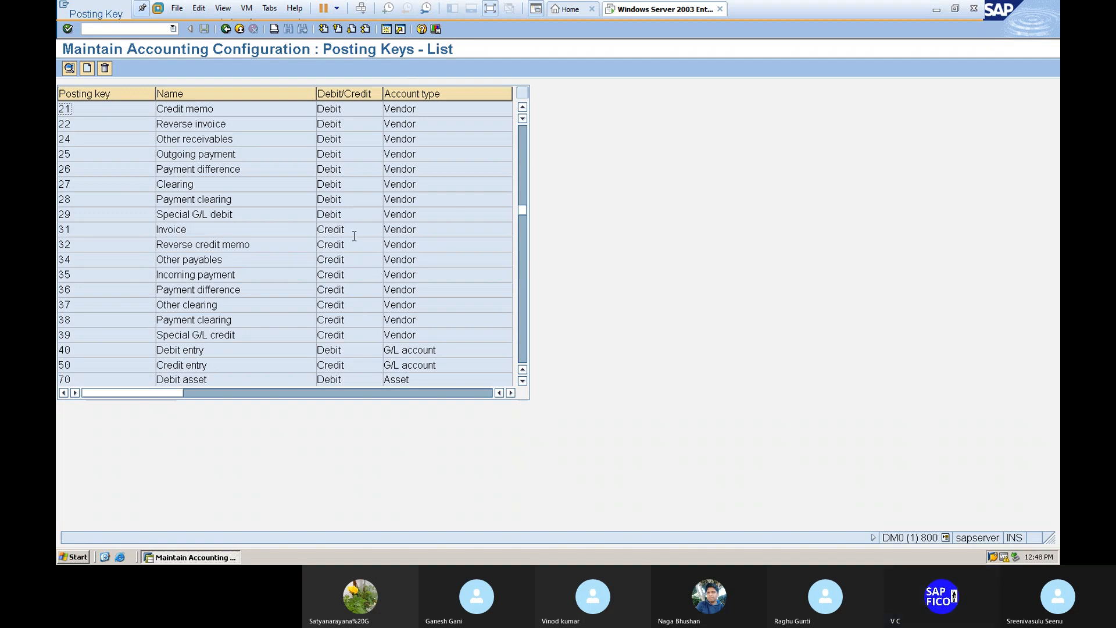
left_click(86, 67)
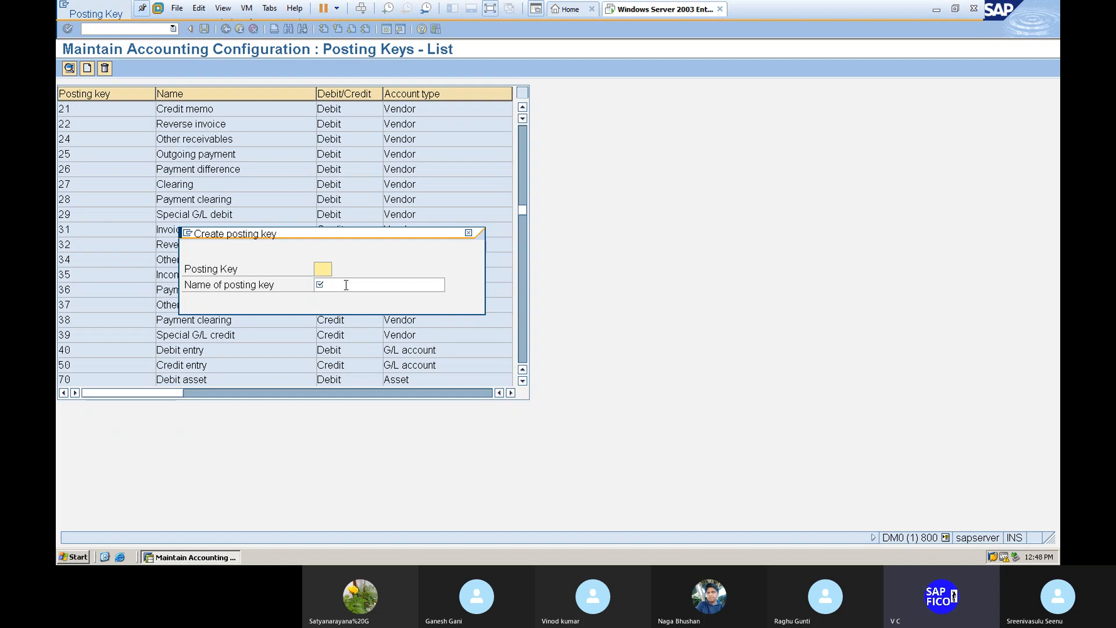
type("40")
left_click(344, 286)
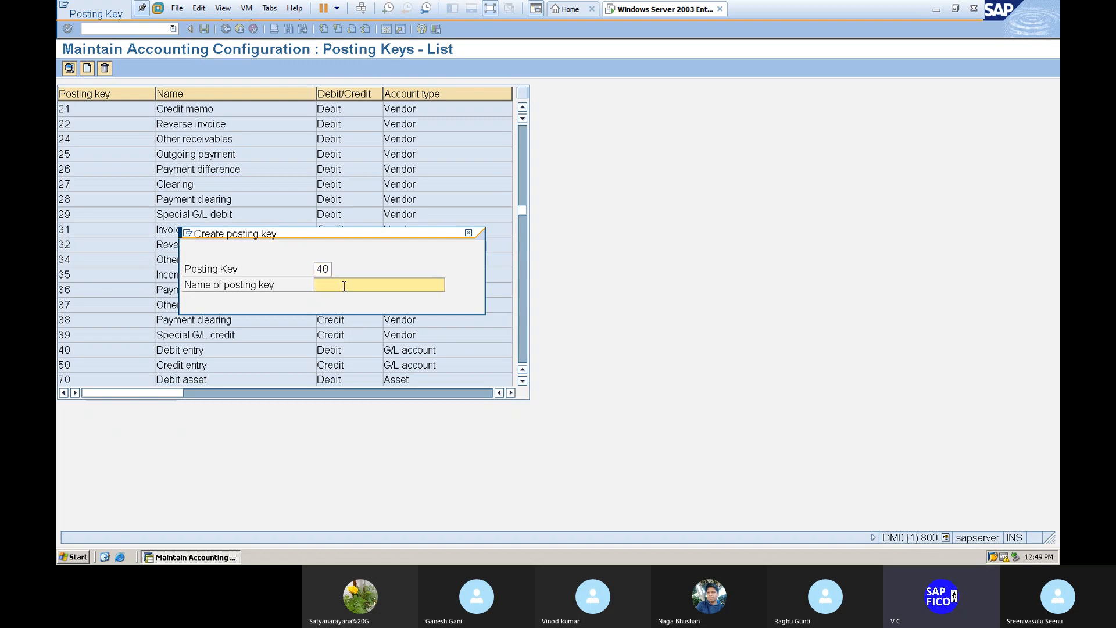
type("DEBIT ENTRY")
key("Return")
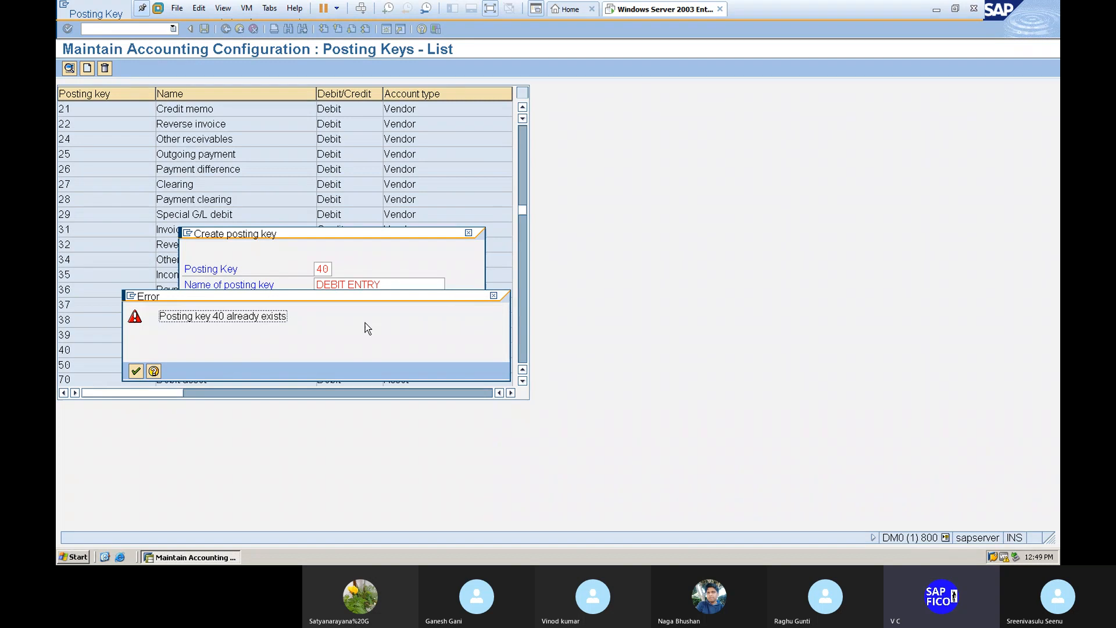
left_click(494, 297)
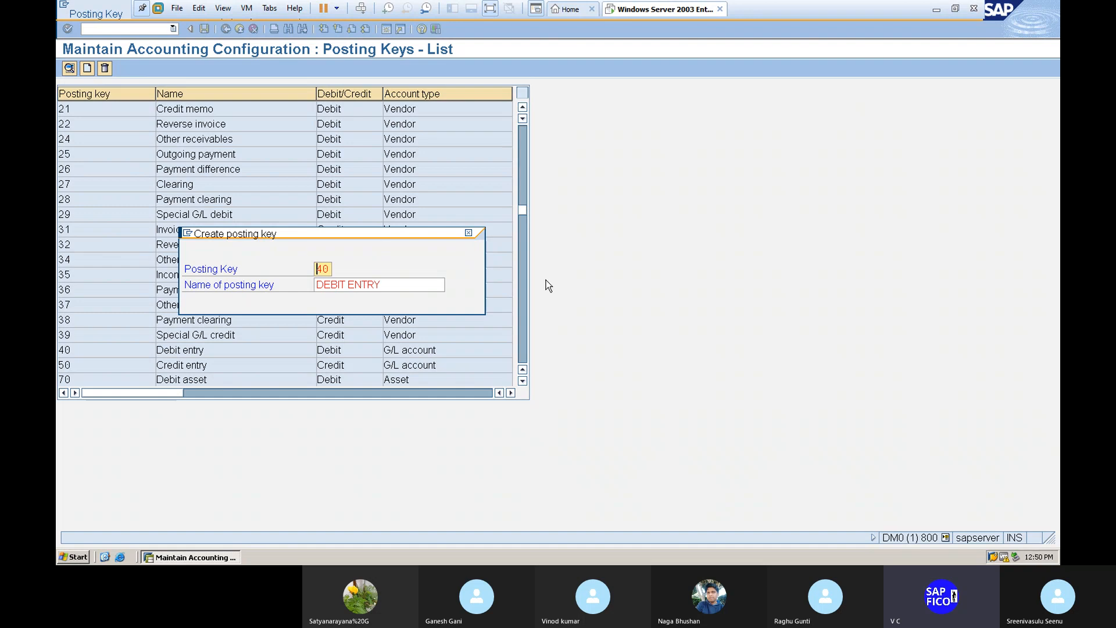
left_click(468, 232)
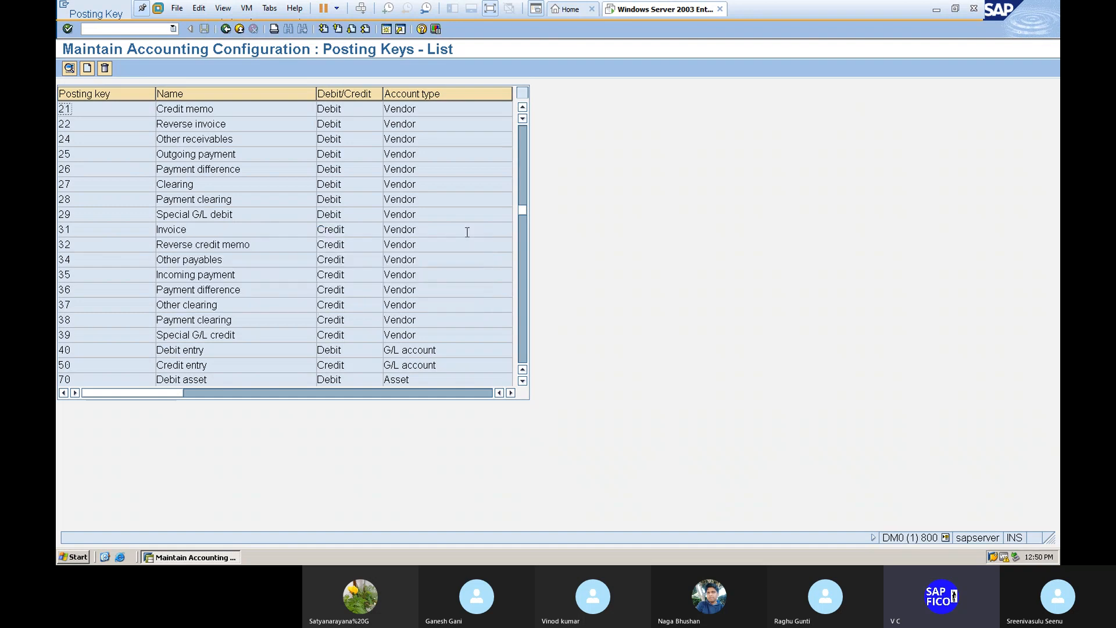
Step: Leave the posting keys transaction with /N and return to the SAP Easy Access screen
left_click(142, 30)
type("/N")
key("Return")
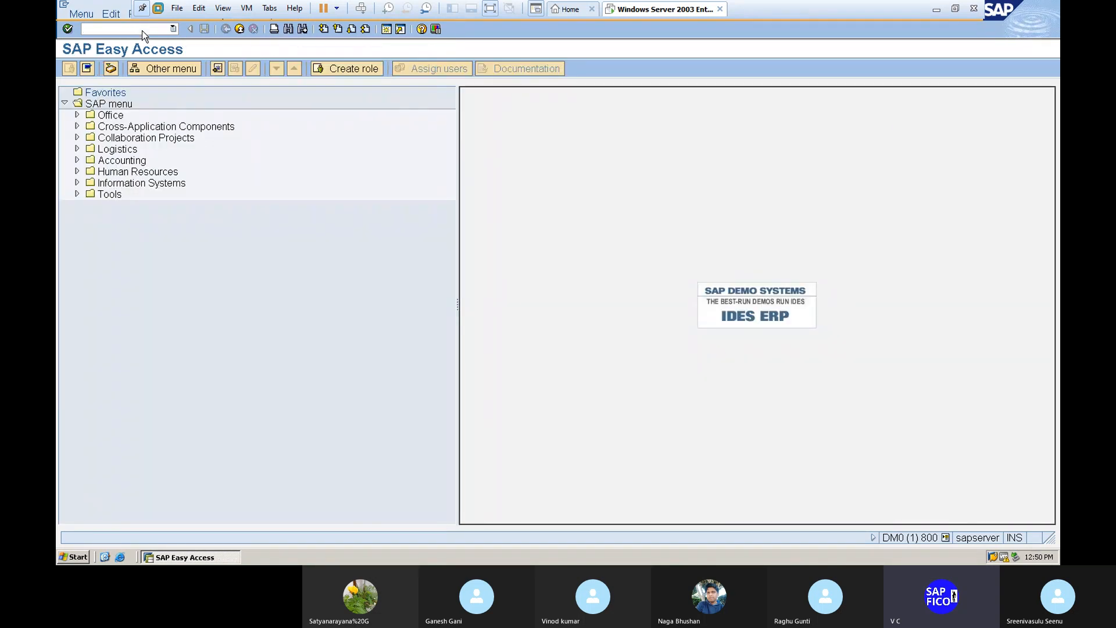
key("alt")
left_click(150, 212)
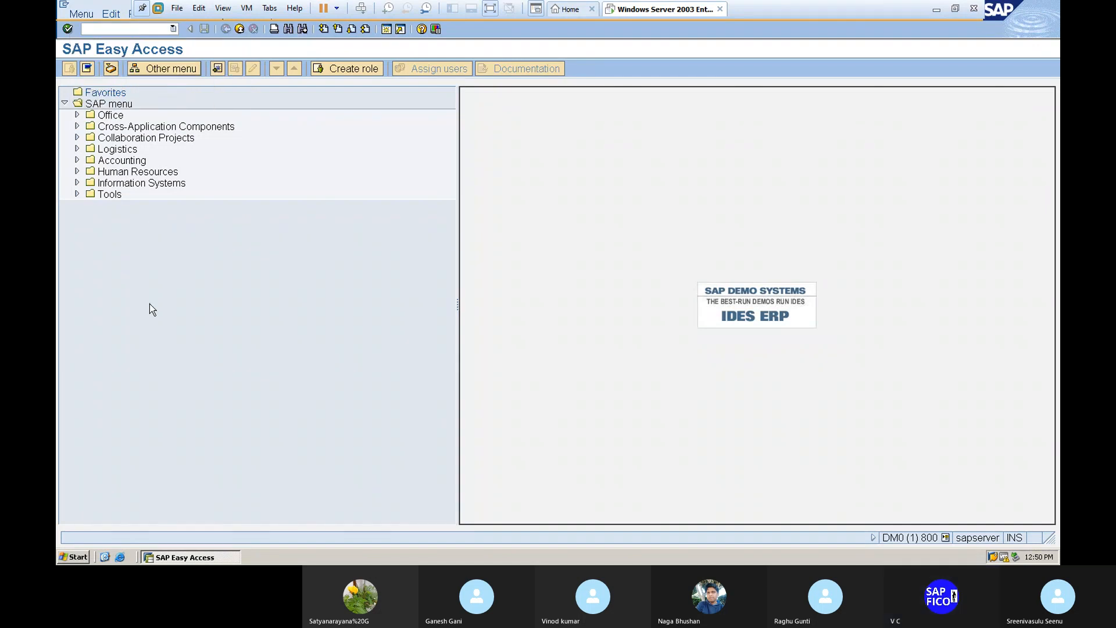
Step: Check the chart of accounts item in the Word document and open transaction OB13 in SAP
left_click(934, 10)
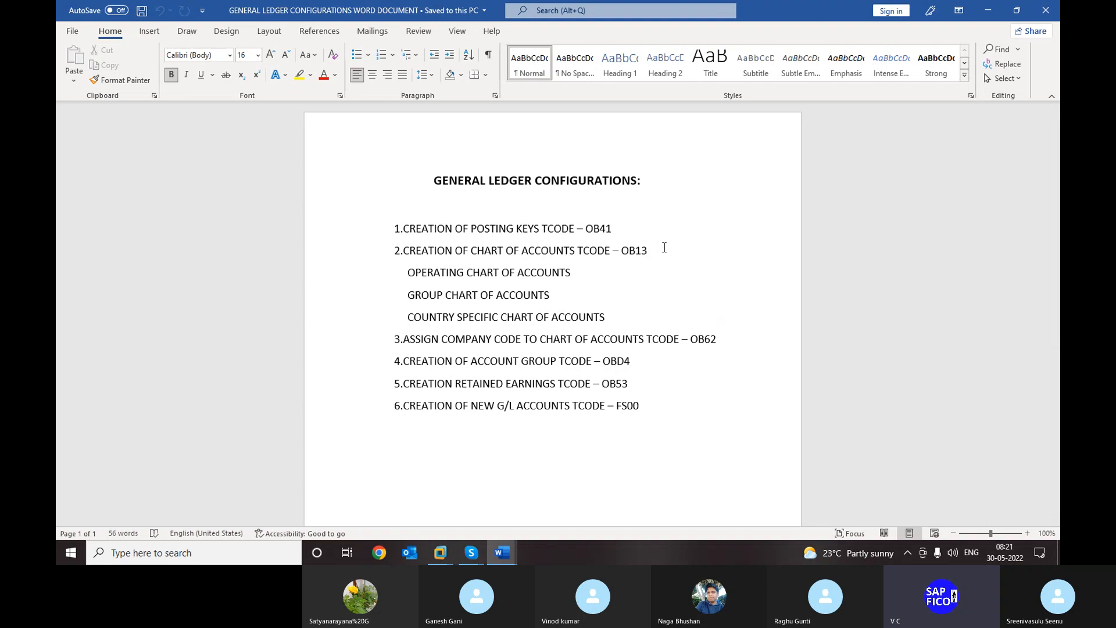
key("alt+Tab")
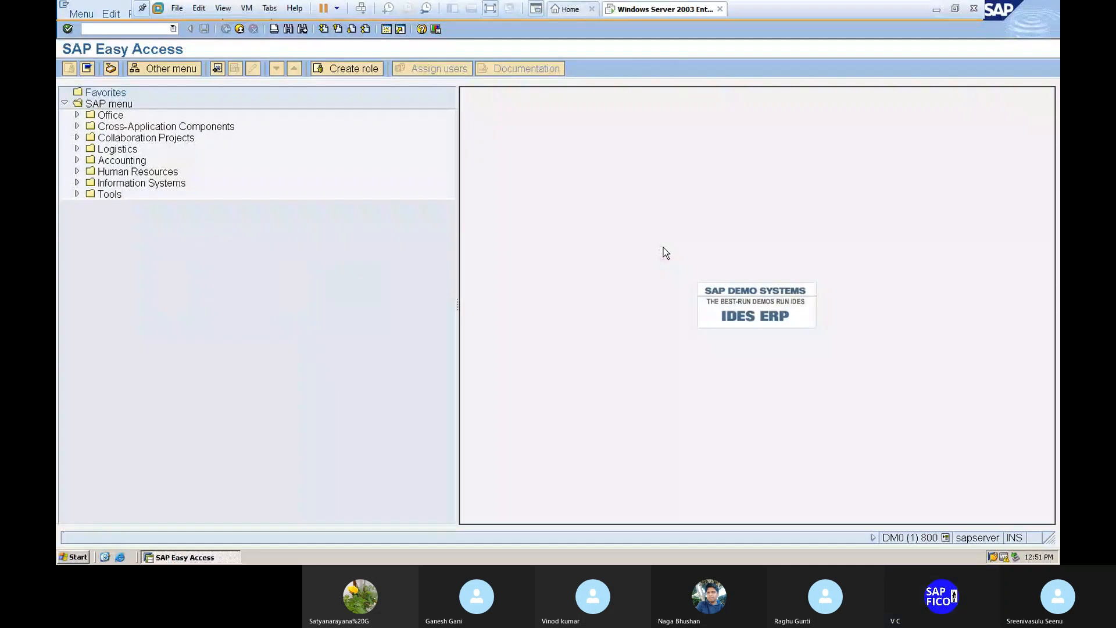
left_click(143, 30)
type("OB13")
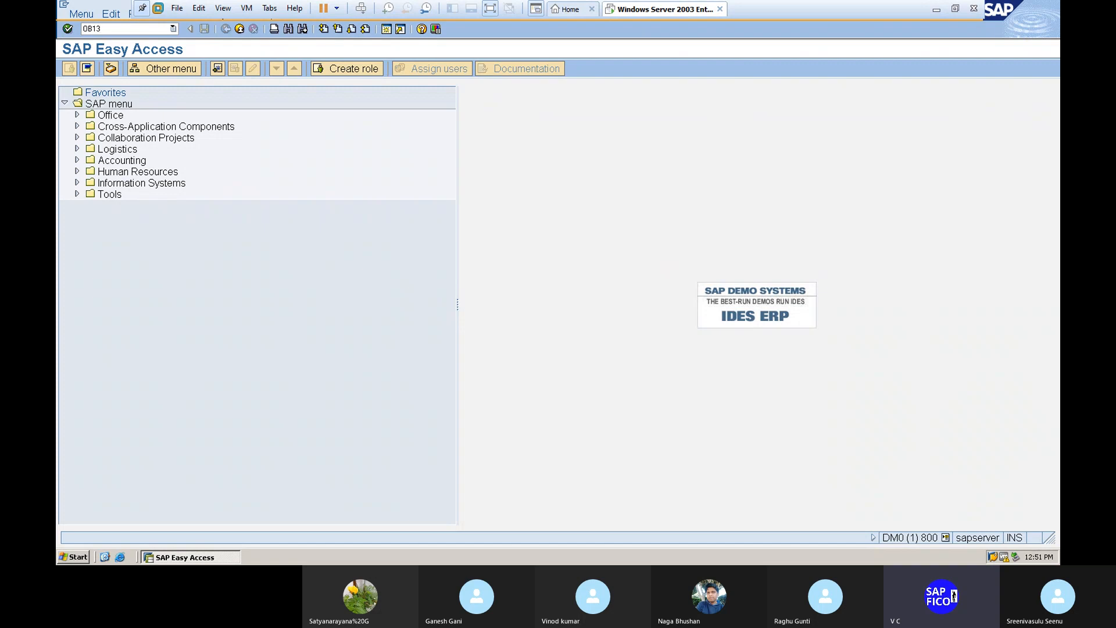
key("Return")
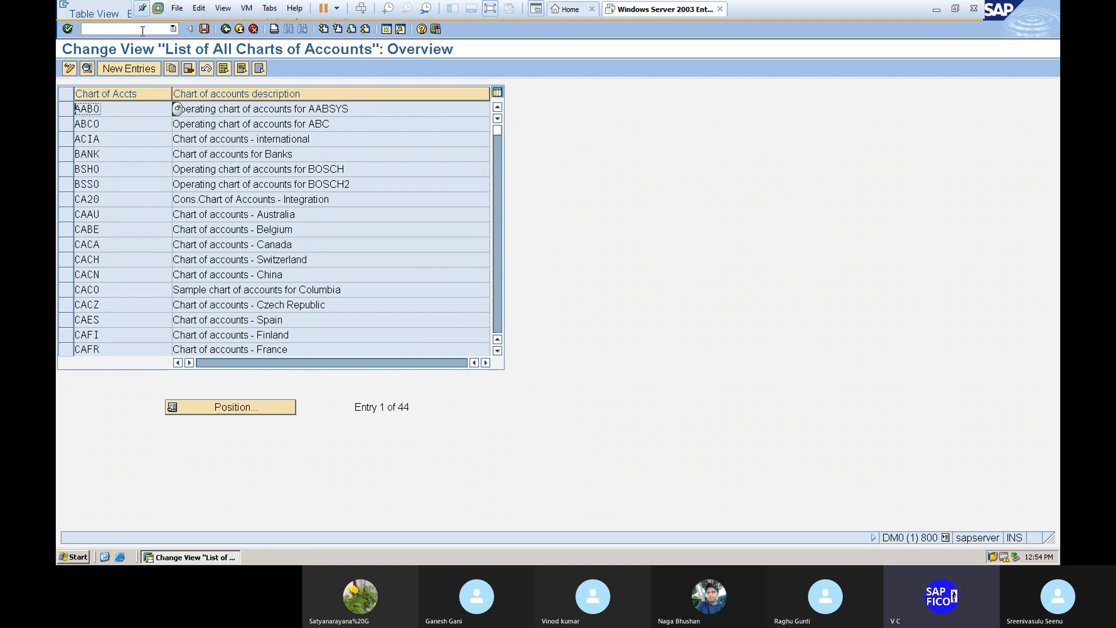
Step: Start a new chart of accounts entry with key SRI1 and description OPERATING
left_click(129, 69)
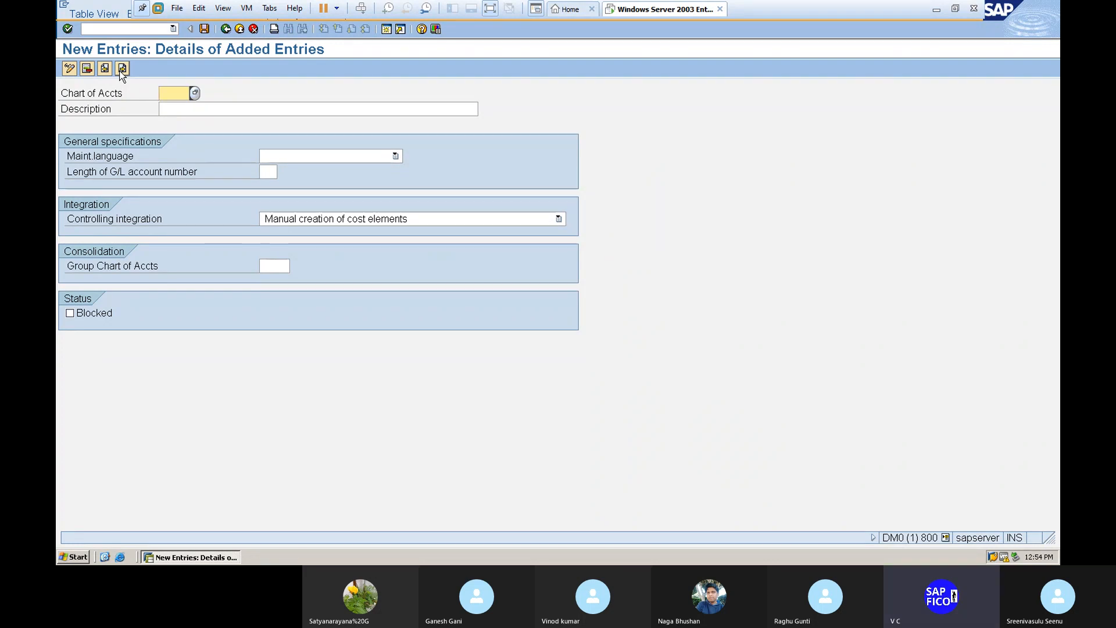
type("SRI1")
left_click(356, 157)
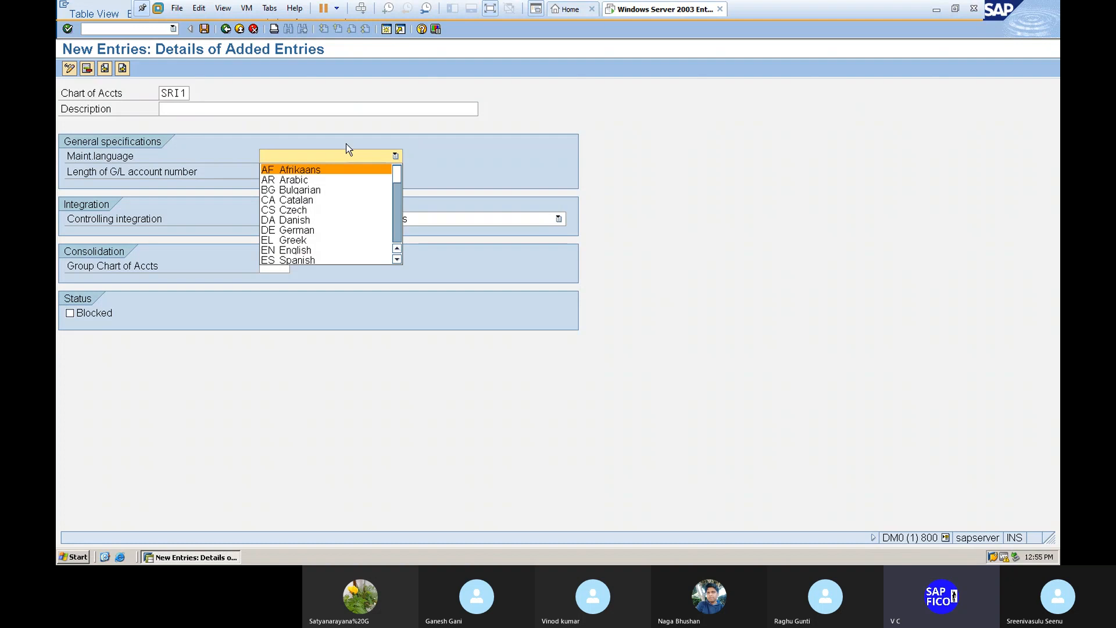
left_click(319, 110)
left_click(319, 111)
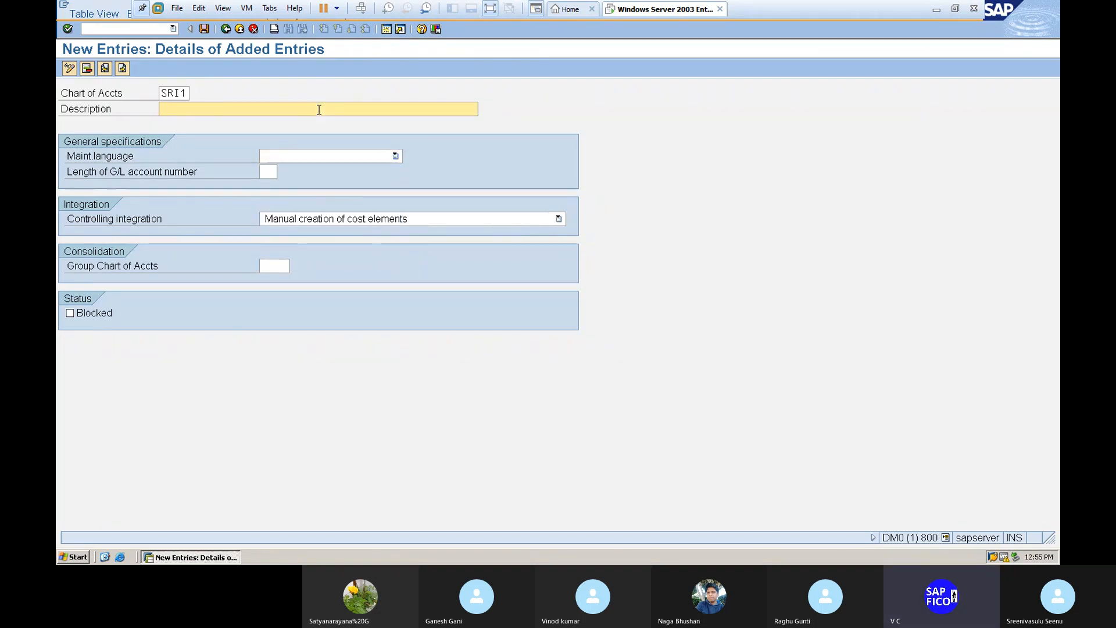
type("OPERATING")
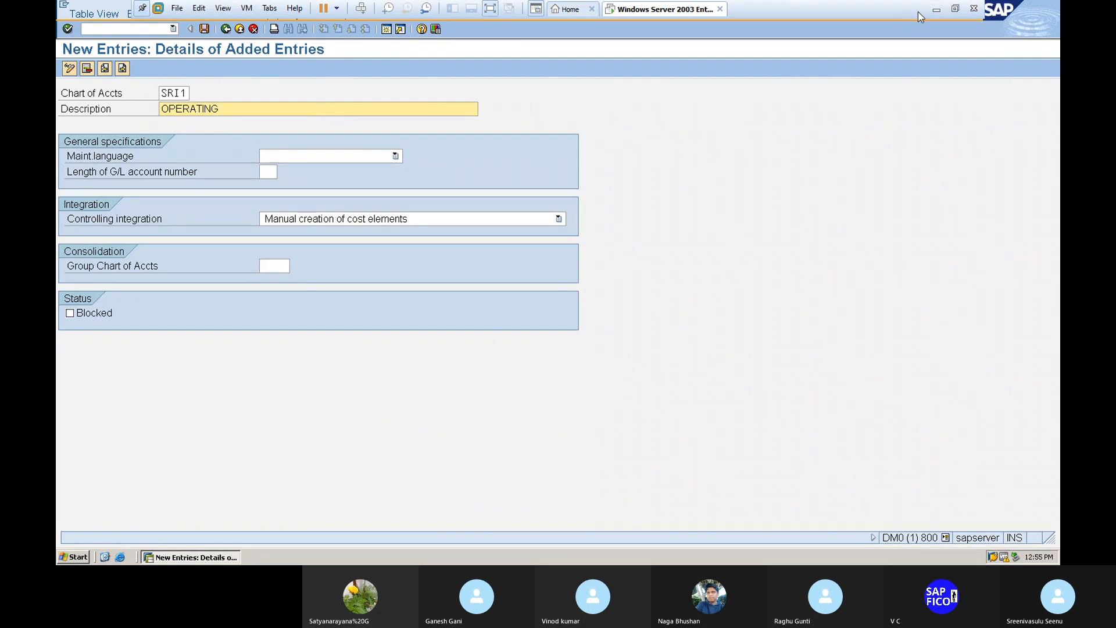
Step: Switch to Word and show the FICO GLOBAL SETTINGS document in a maximized window
left_click(937, 11)
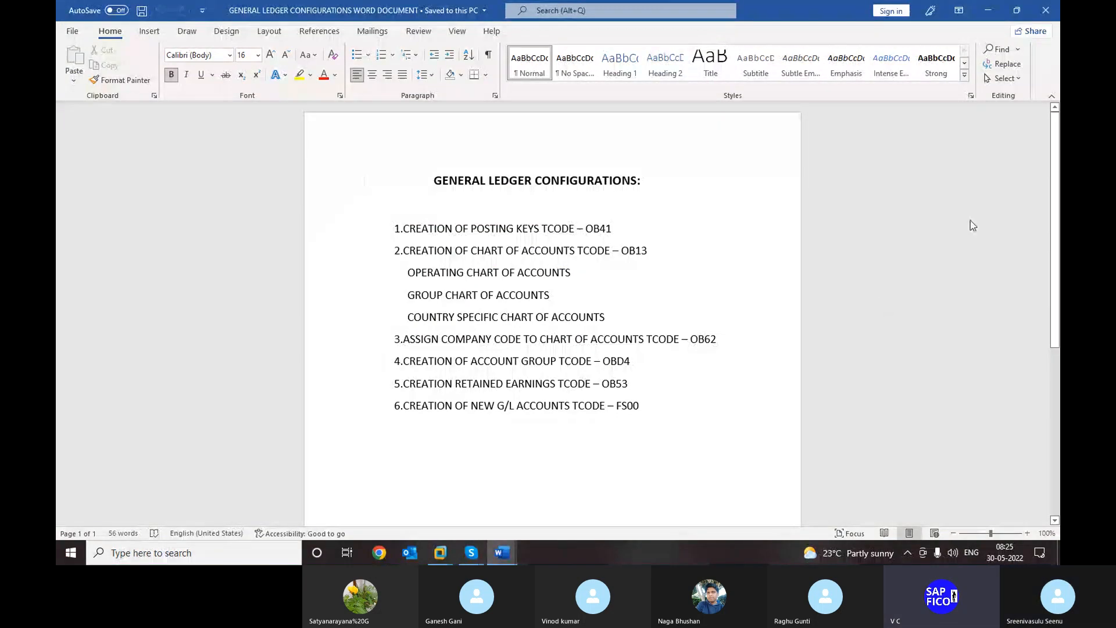
left_click(987, 11)
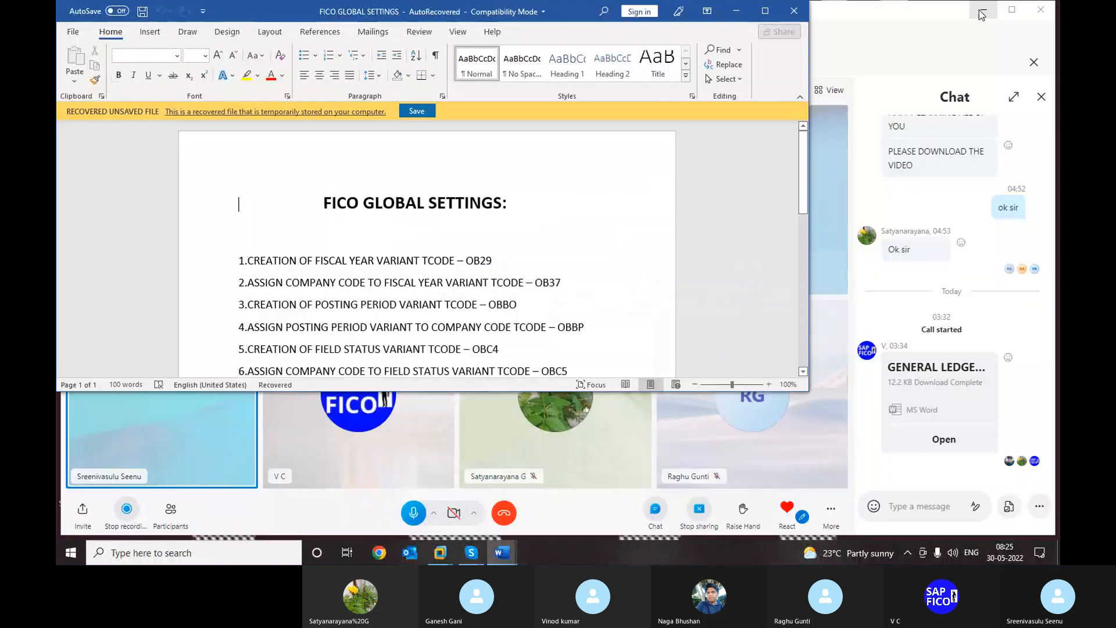
left_click(764, 9)
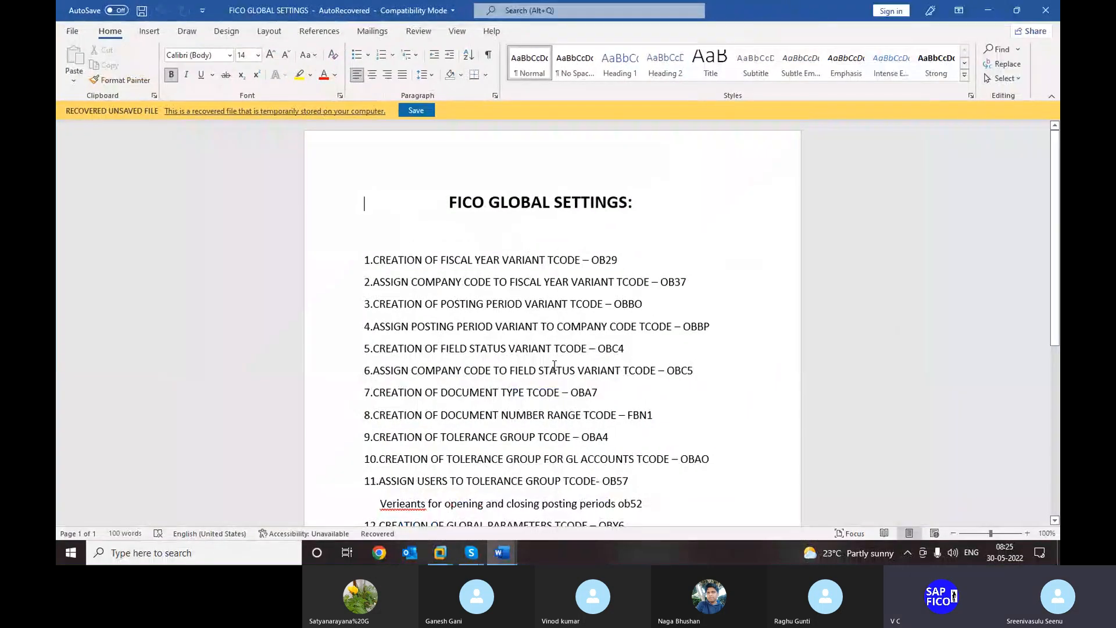
key("alt+Tab")
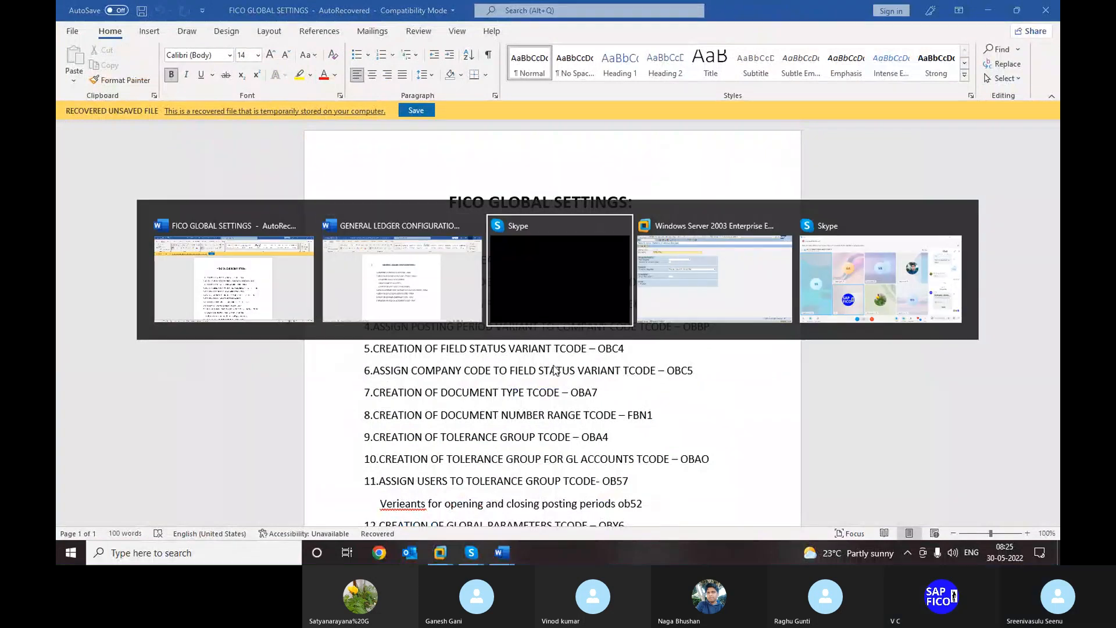
key("Escape")
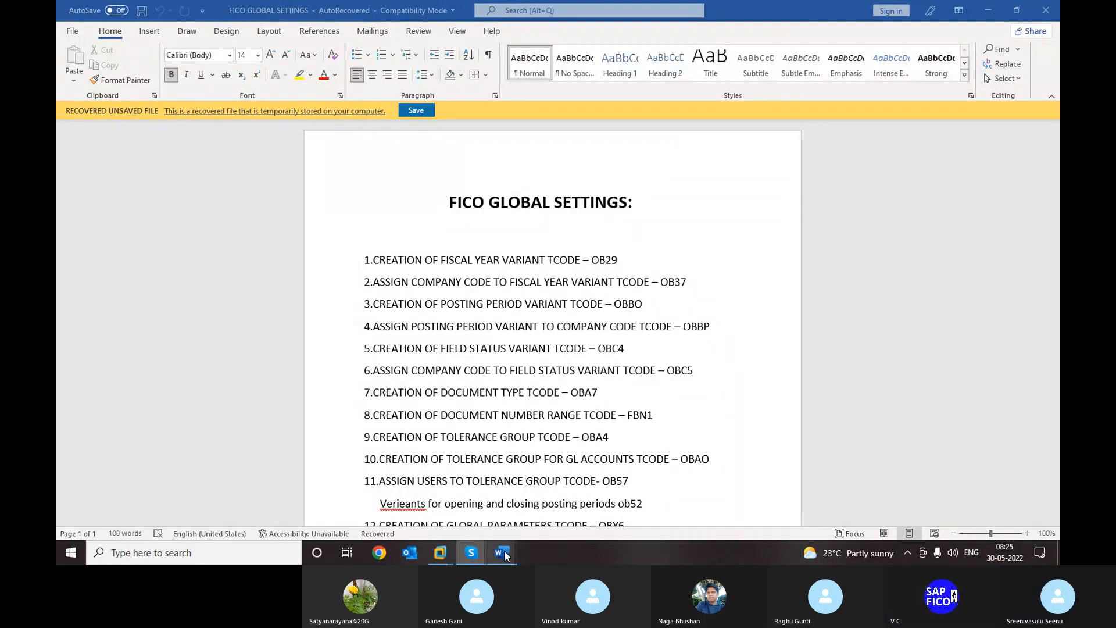
Step: Consult the General Ledger Configurations document in Word and complete the SRI1 description in SAP as OPERATING CHART OF ACCOUNT
mouse_move(504, 556)
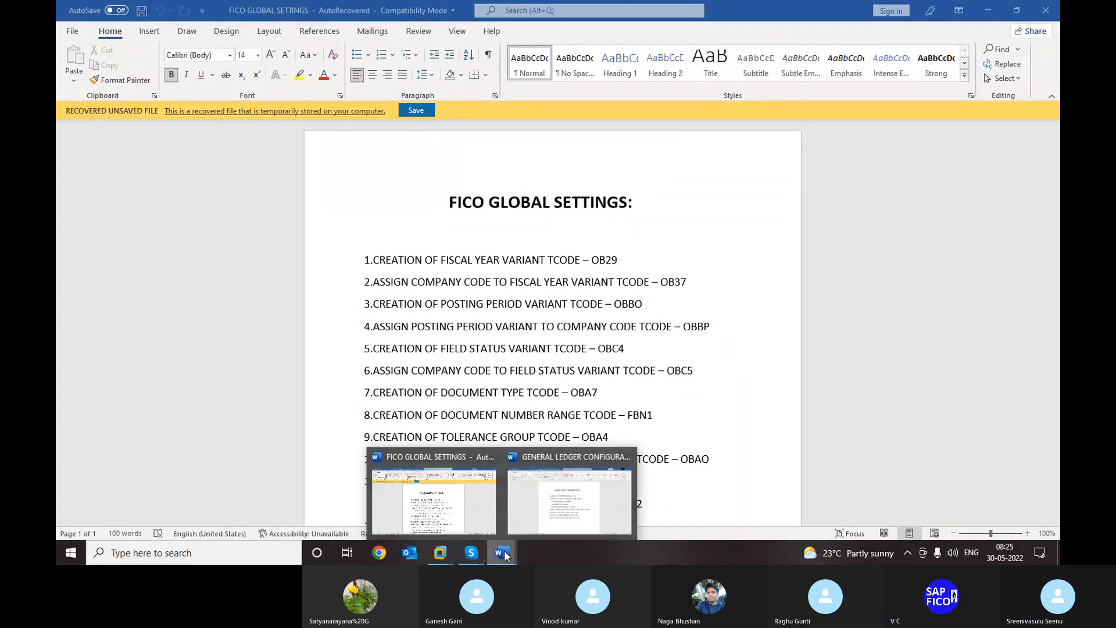
left_click(532, 508)
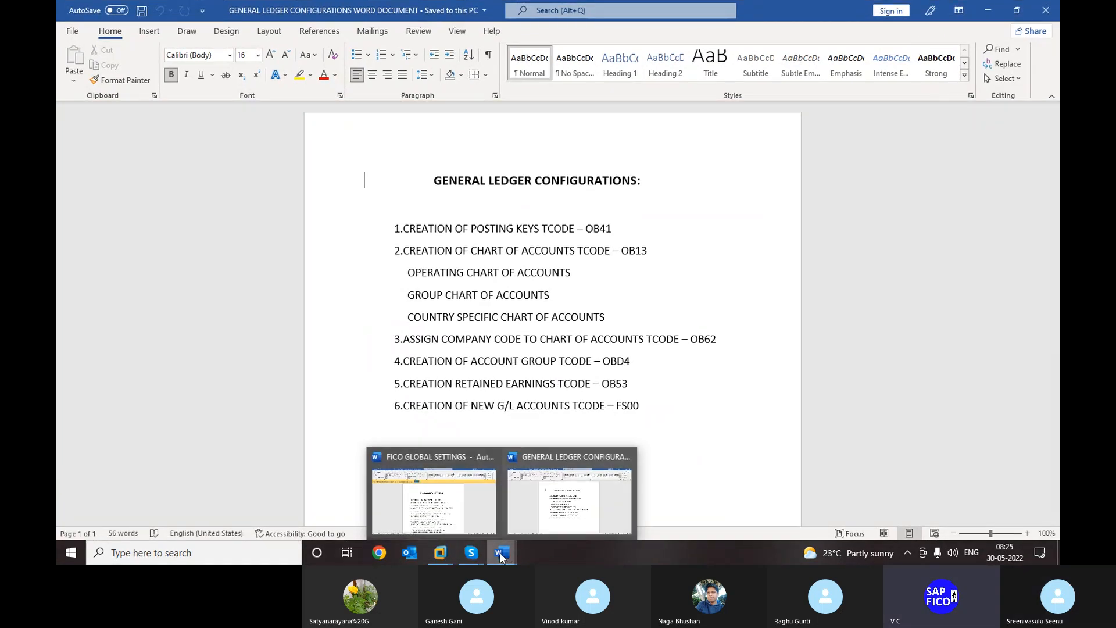
mouse_move(449, 557)
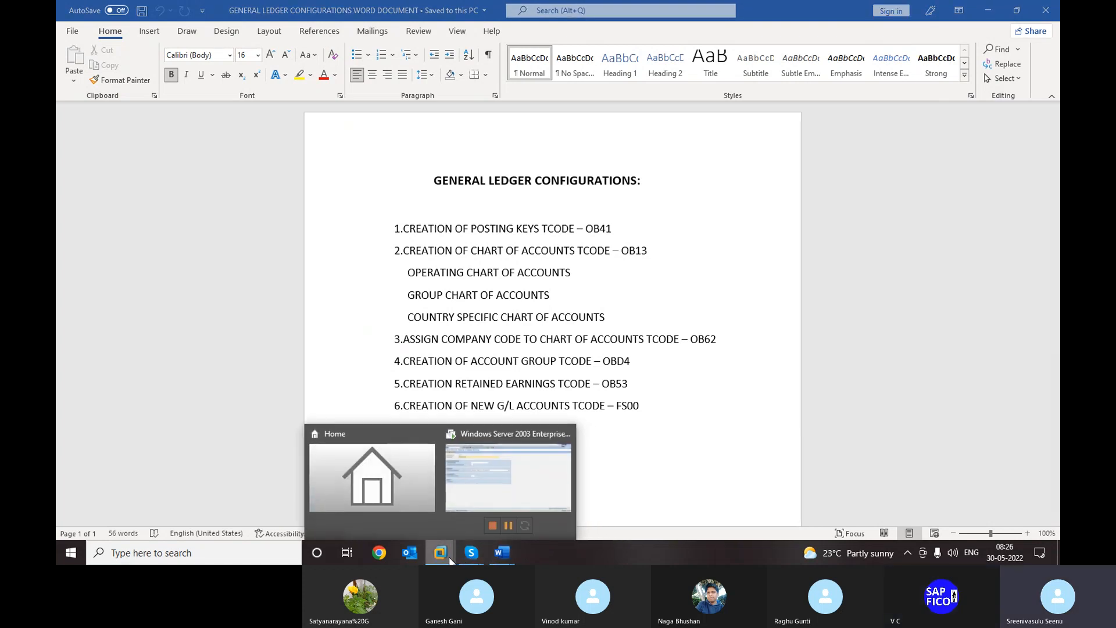
left_click(493, 465)
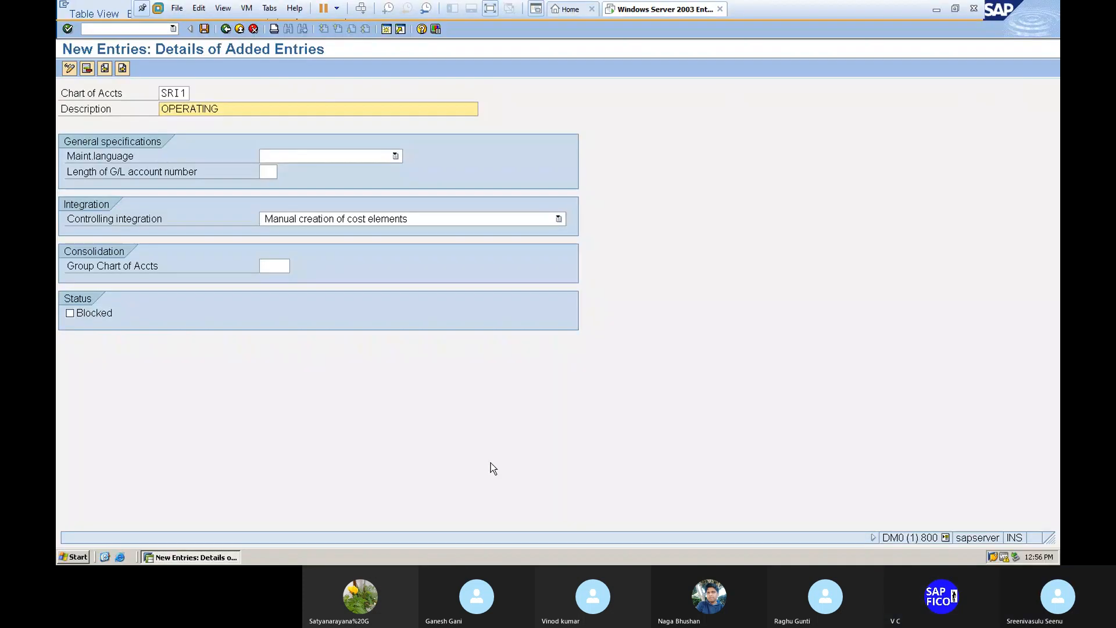
type("CHART O")
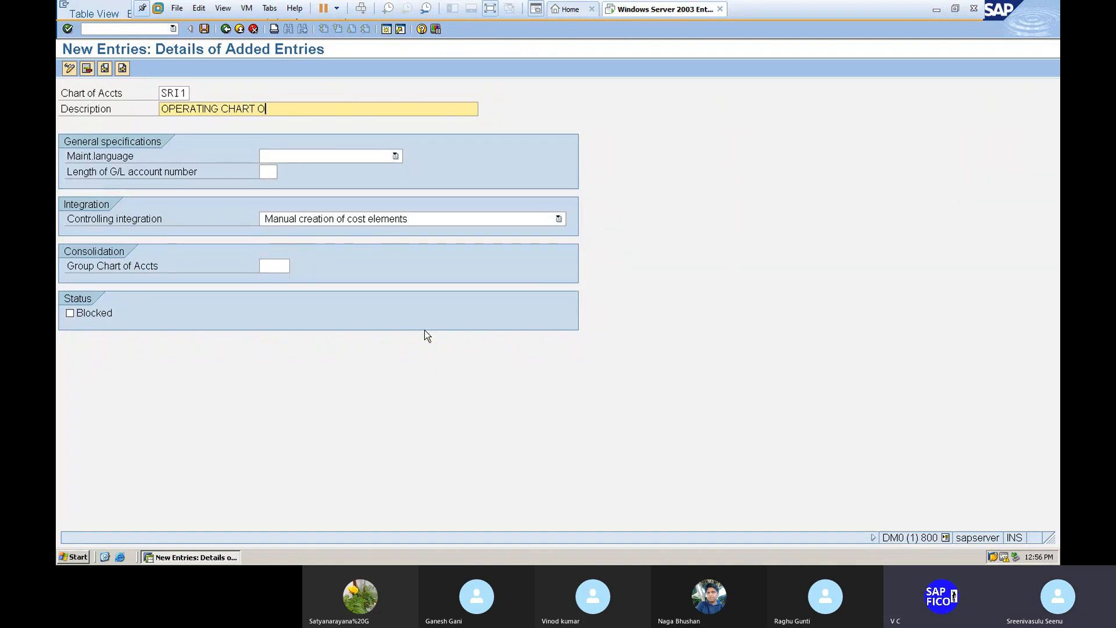
type("F ACCOUNT")
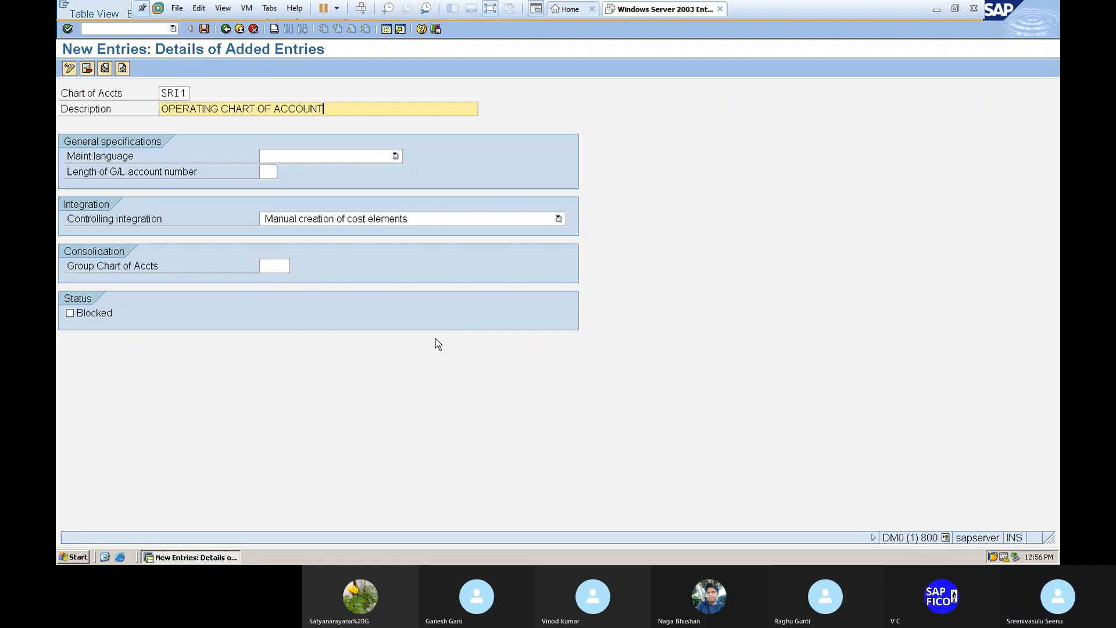
left_click(382, 158)
key("n")
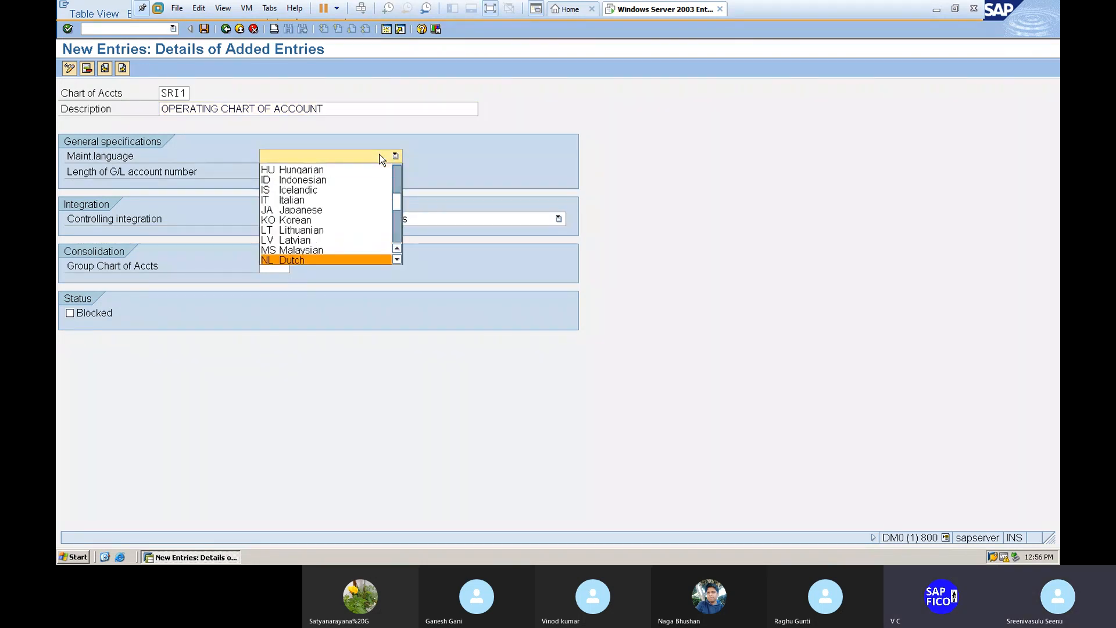
key("Return")
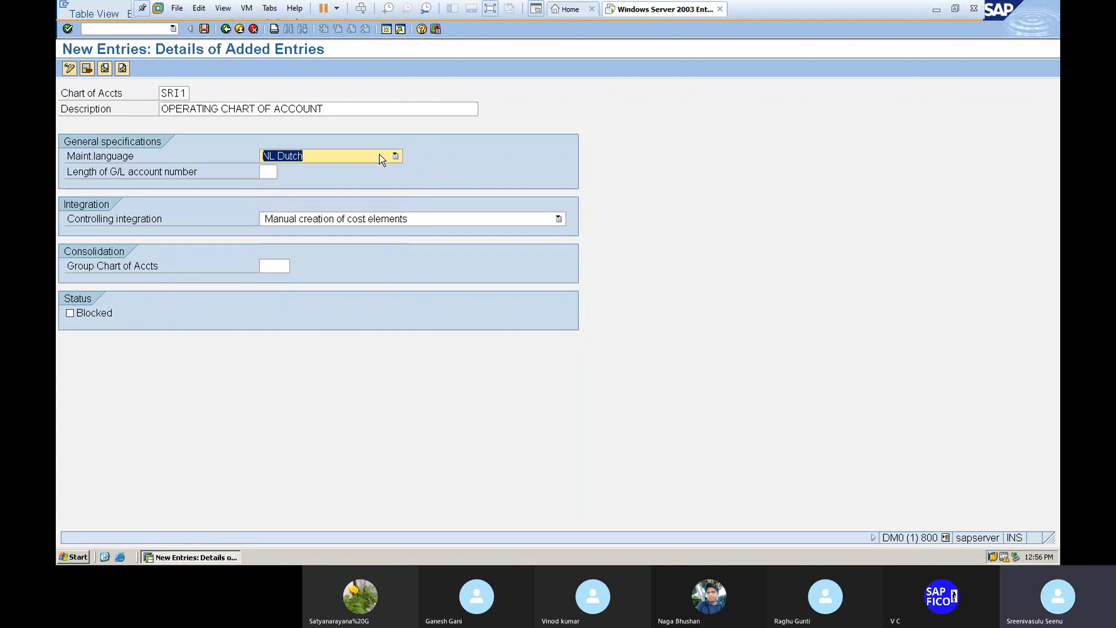
Step: Set the SRI1 maintenance language to EN English and the length of the G/L account number to 6
left_click(369, 155)
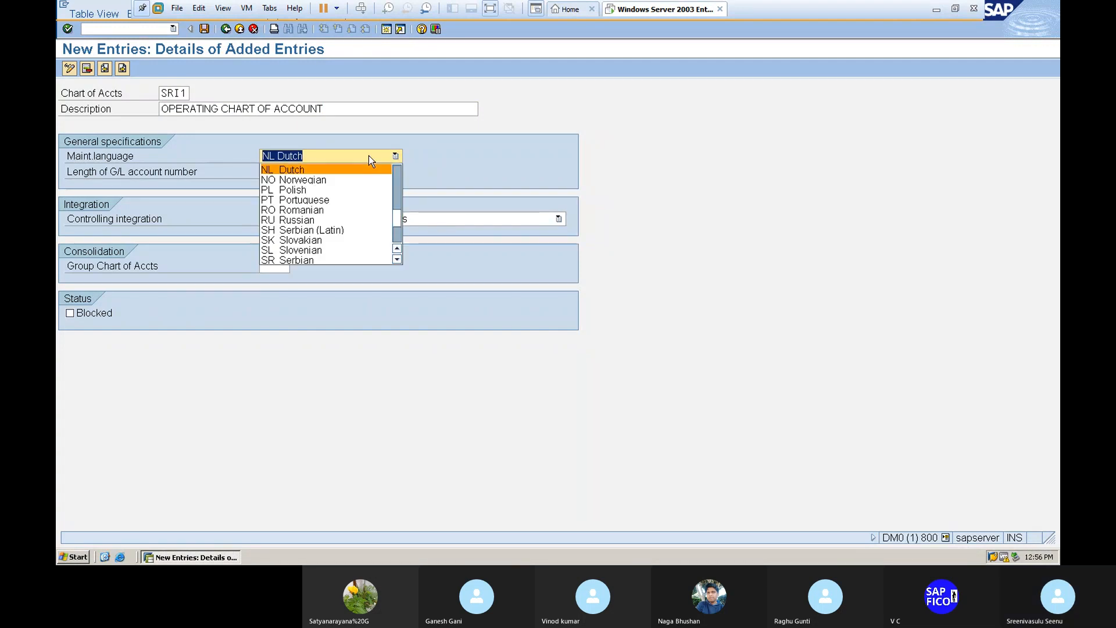
key("e")
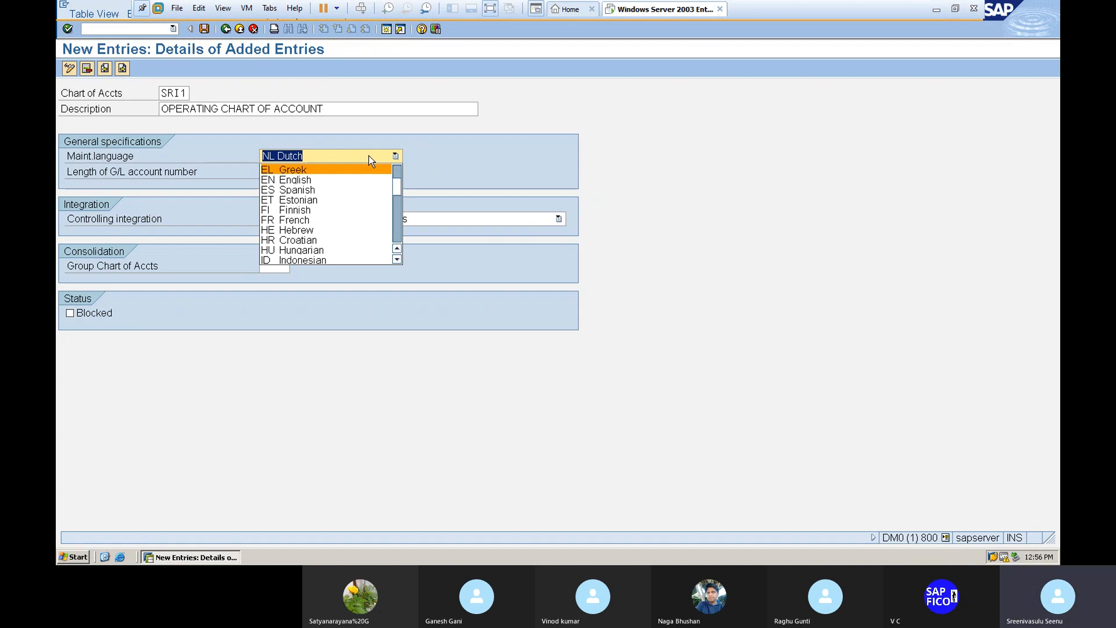
left_click(286, 182)
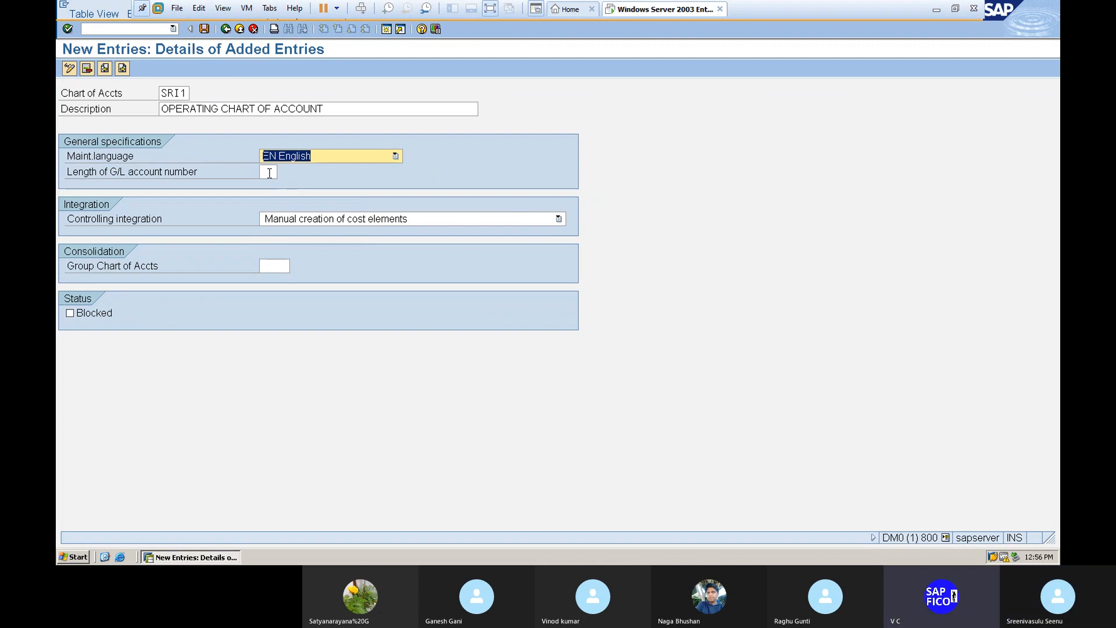
left_click(269, 173)
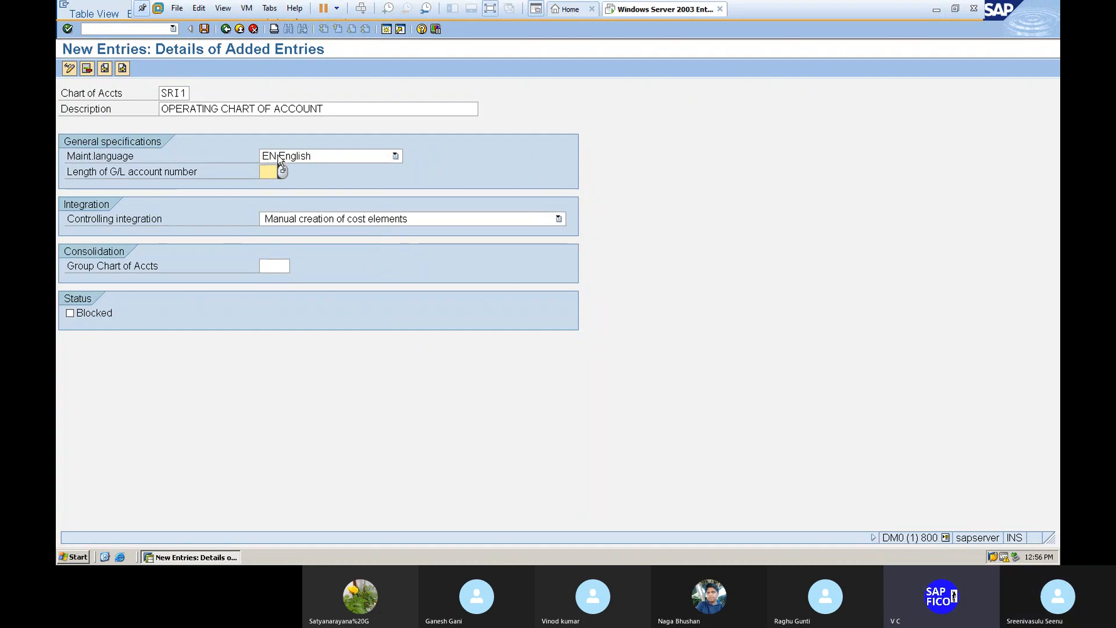
left_click(274, 152)
left_click(275, 153)
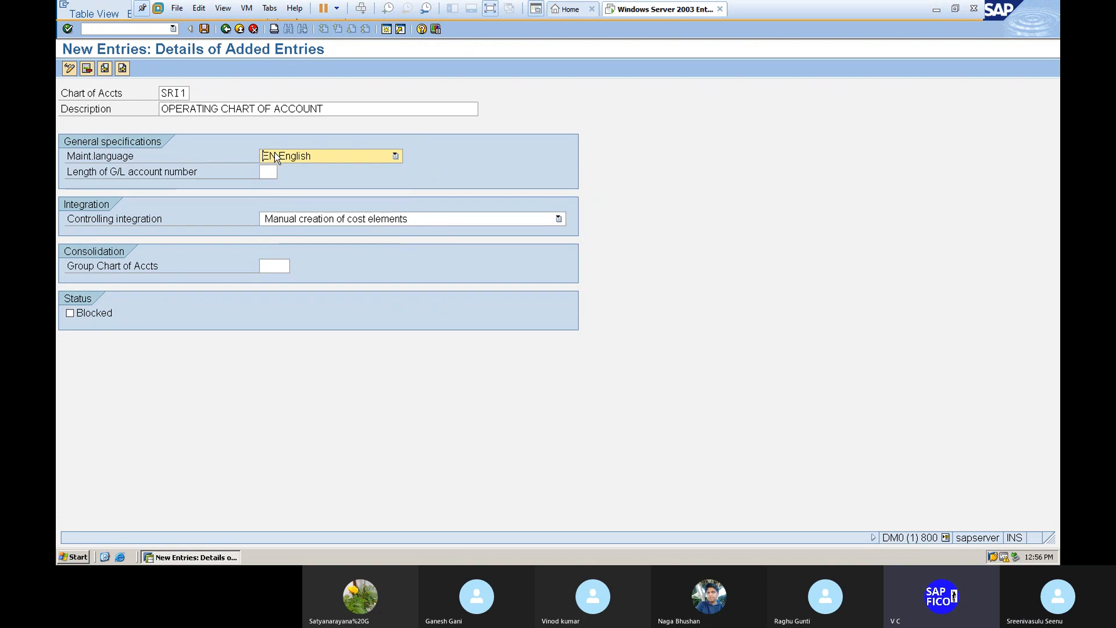
left_click(267, 172)
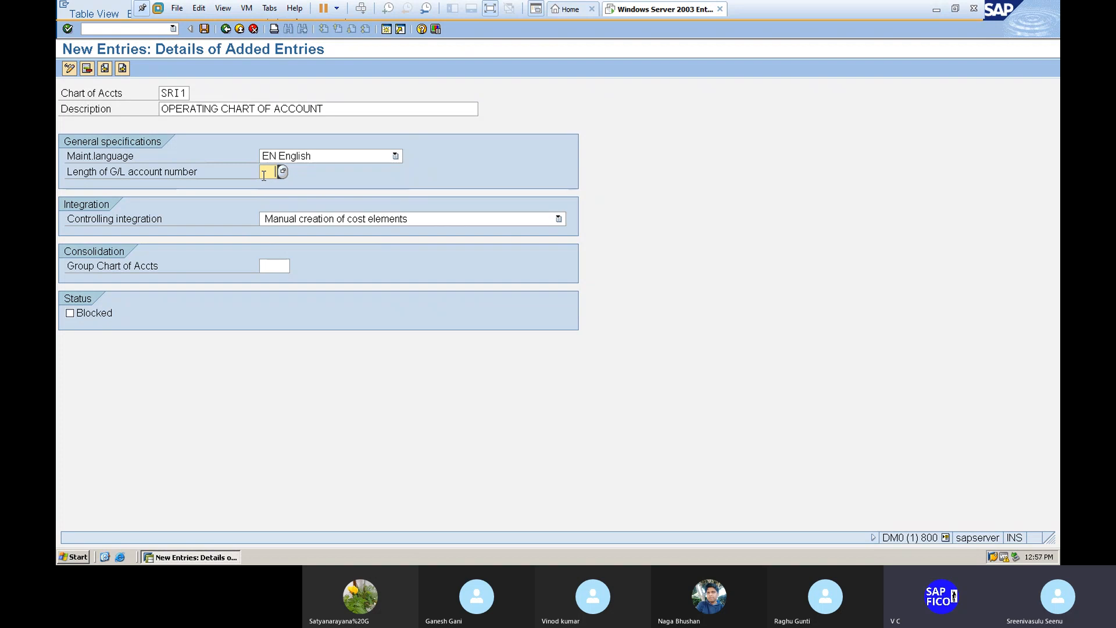
type("6")
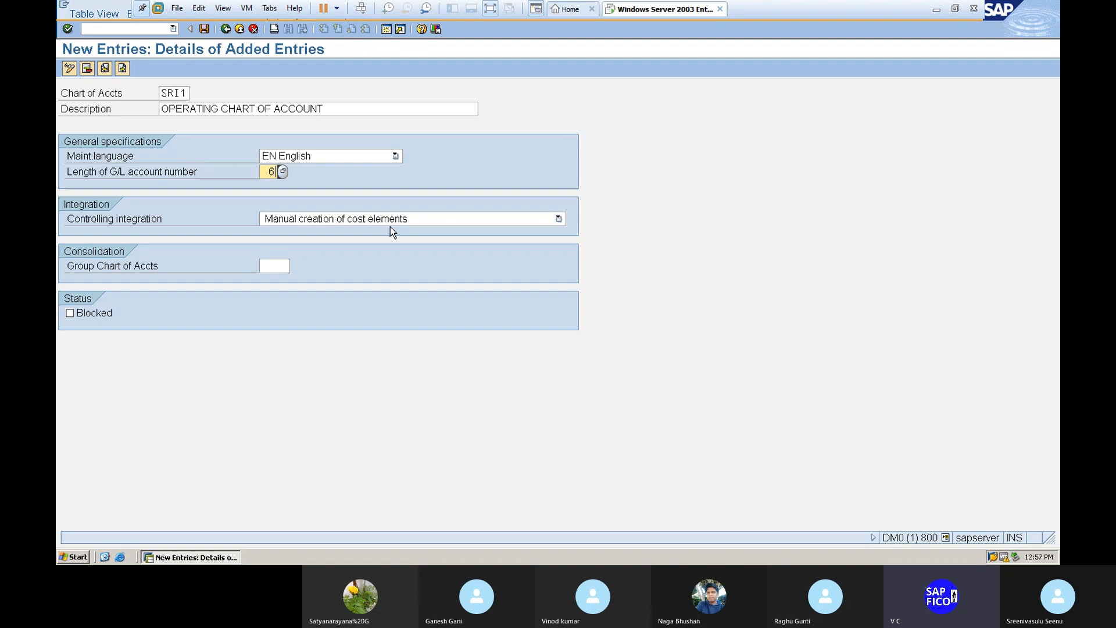
Step: Keep manual creation of cost elements as the controlling integration and save SRI1 under the proposed customizing request
left_click(558, 219)
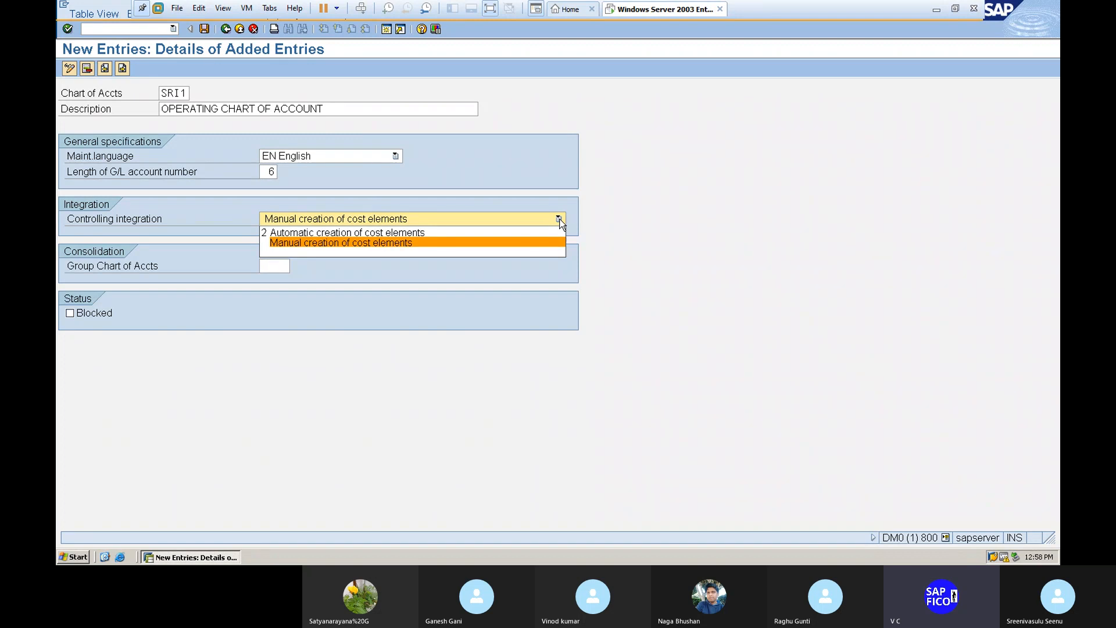
left_click(559, 220)
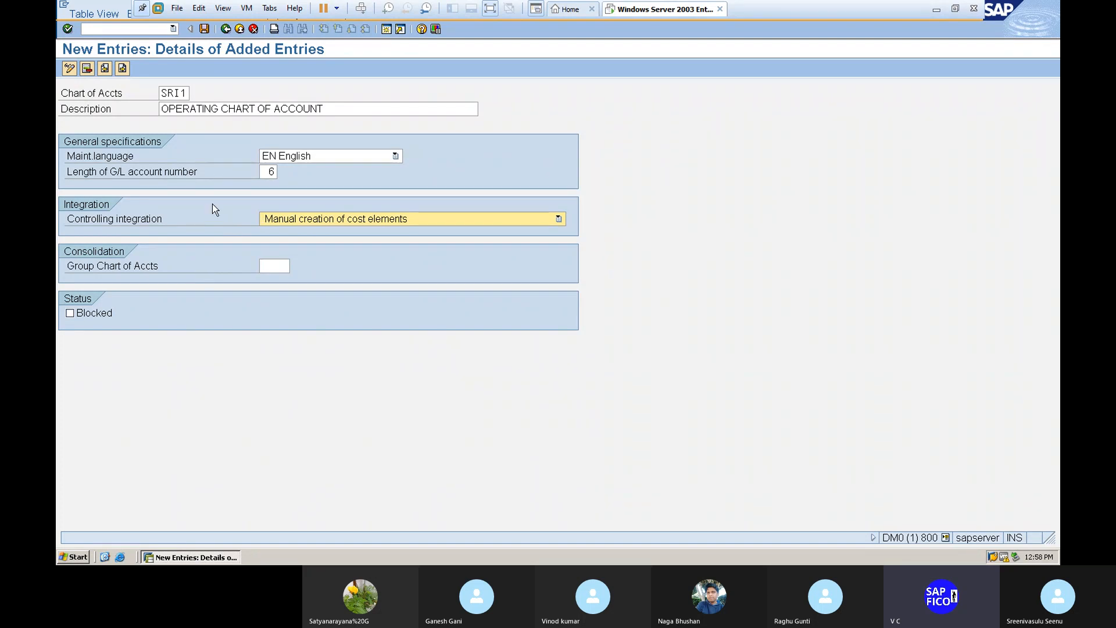
left_click(204, 29)
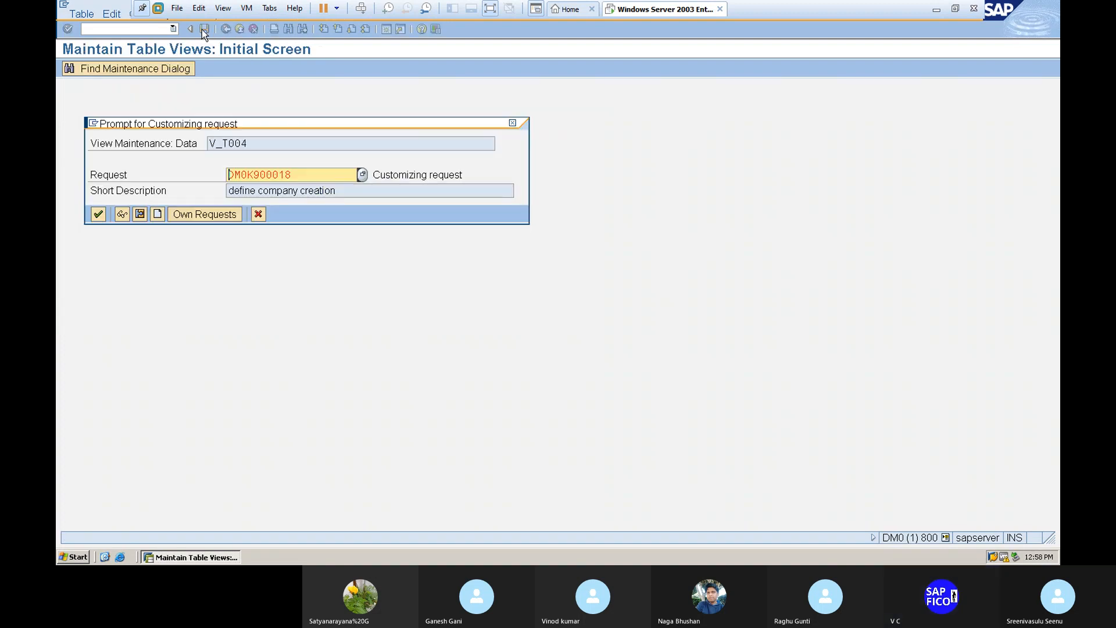
left_click(98, 217)
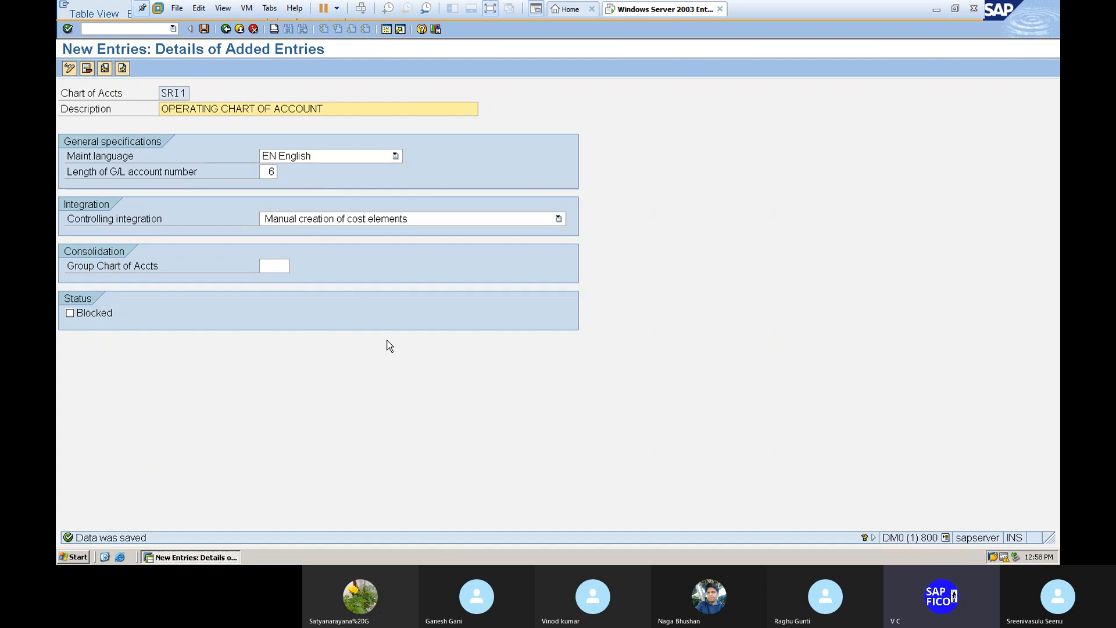
Step: Check the chart of accounts types listed in the Word document and return to SAP
left_click(936, 8)
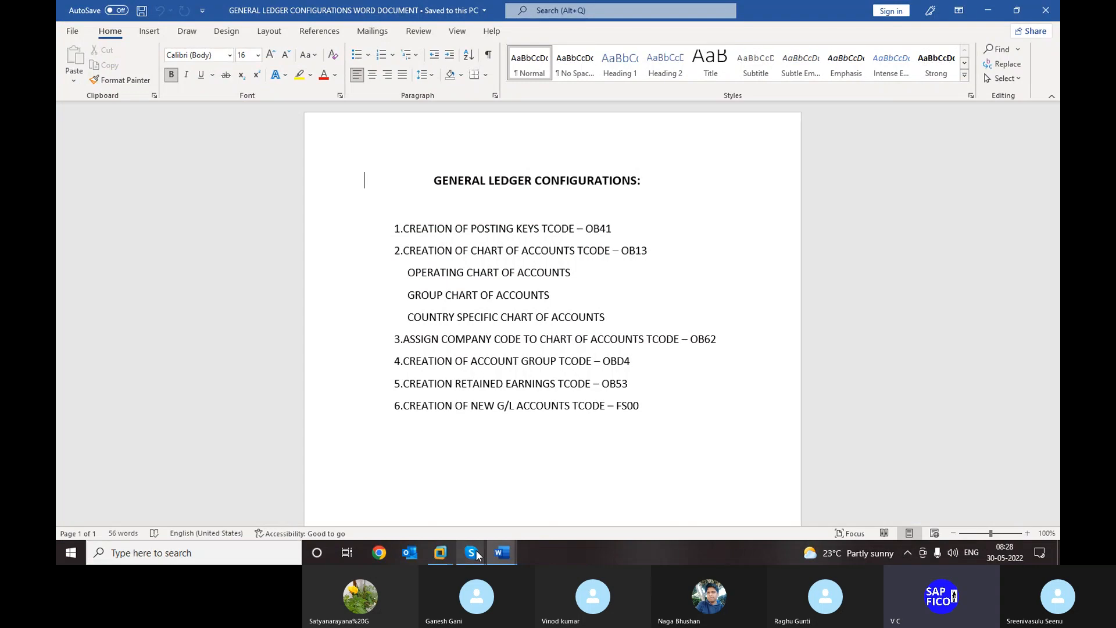
mouse_move(471, 554)
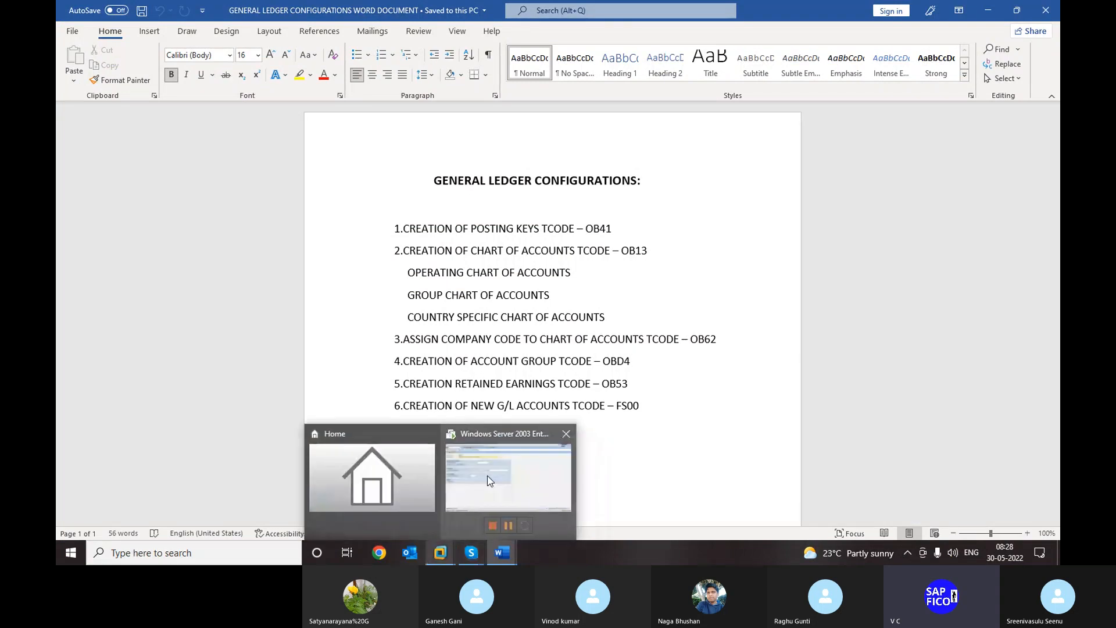
left_click(511, 483)
Step: Start a new chart of accounts entry from the overview with key SRI2 and description GROUP CHARAT OF ACCONT
left_click(226, 29)
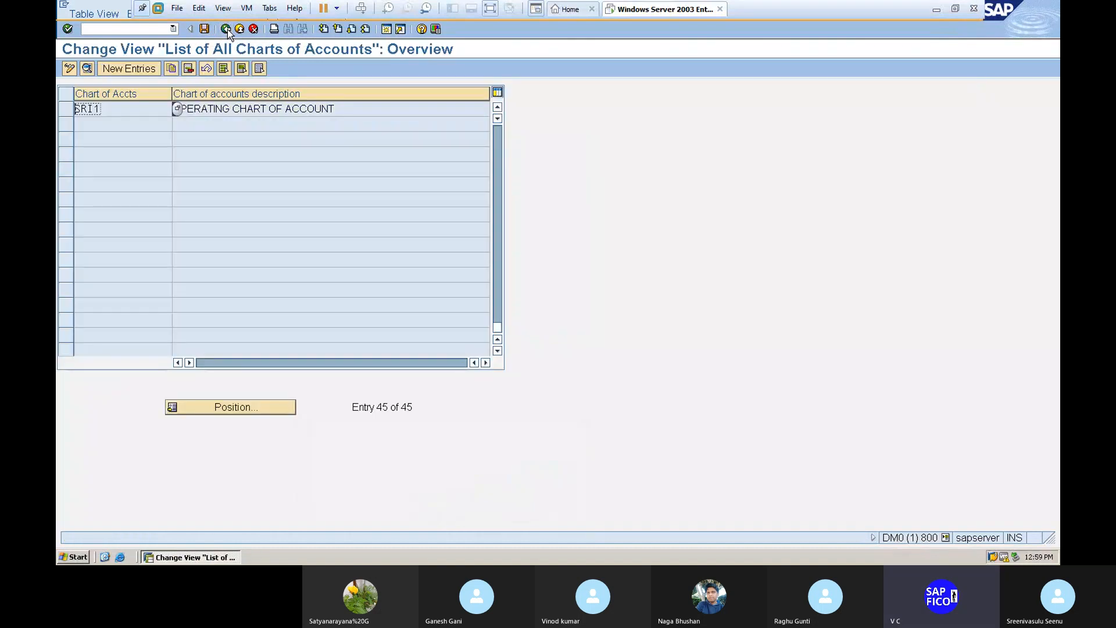
left_click(130, 68)
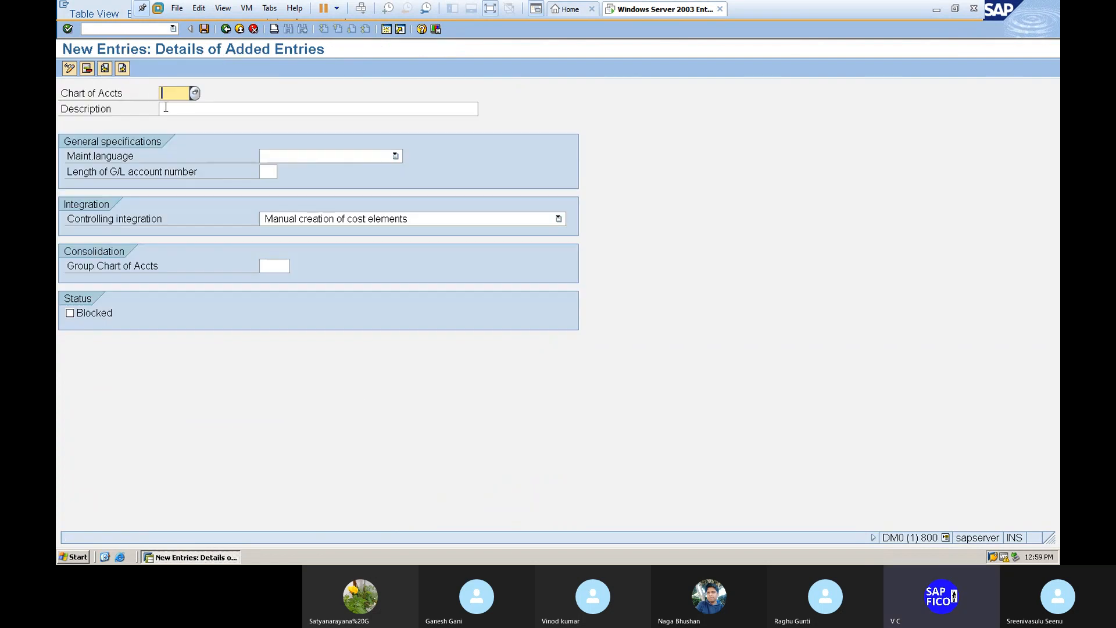
type("SRI2")
left_click(166, 108)
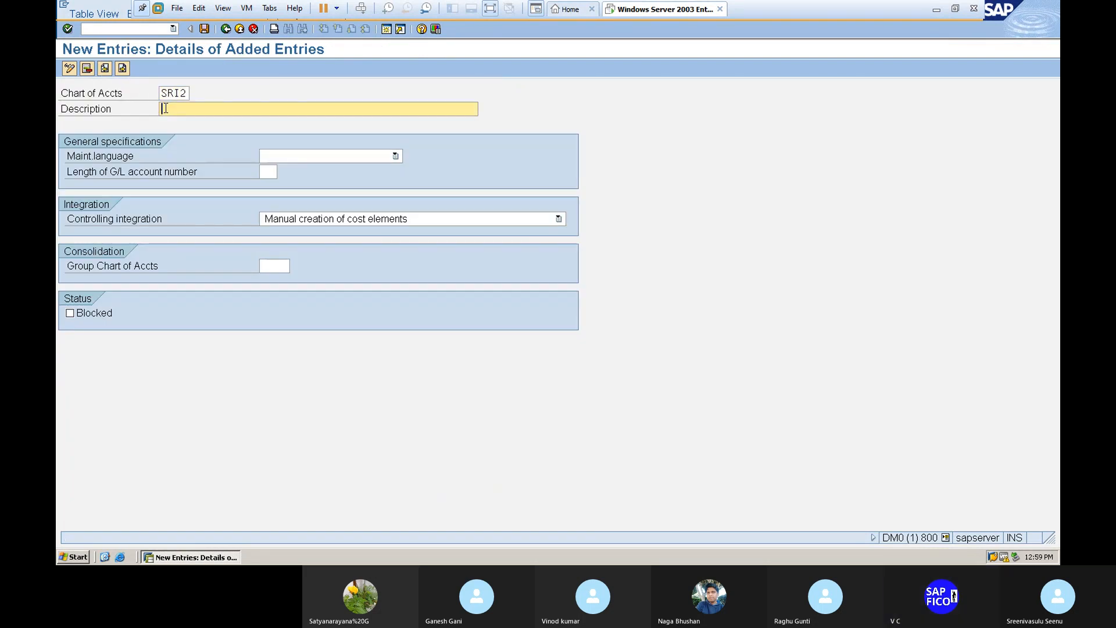
type("GROU")
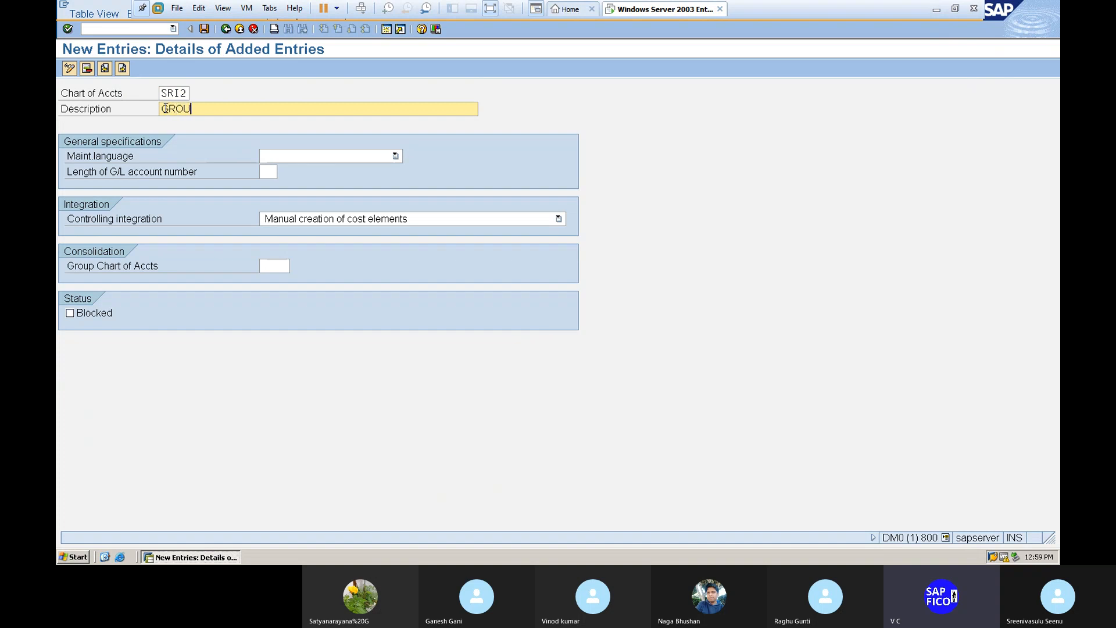
type("P CHAR")
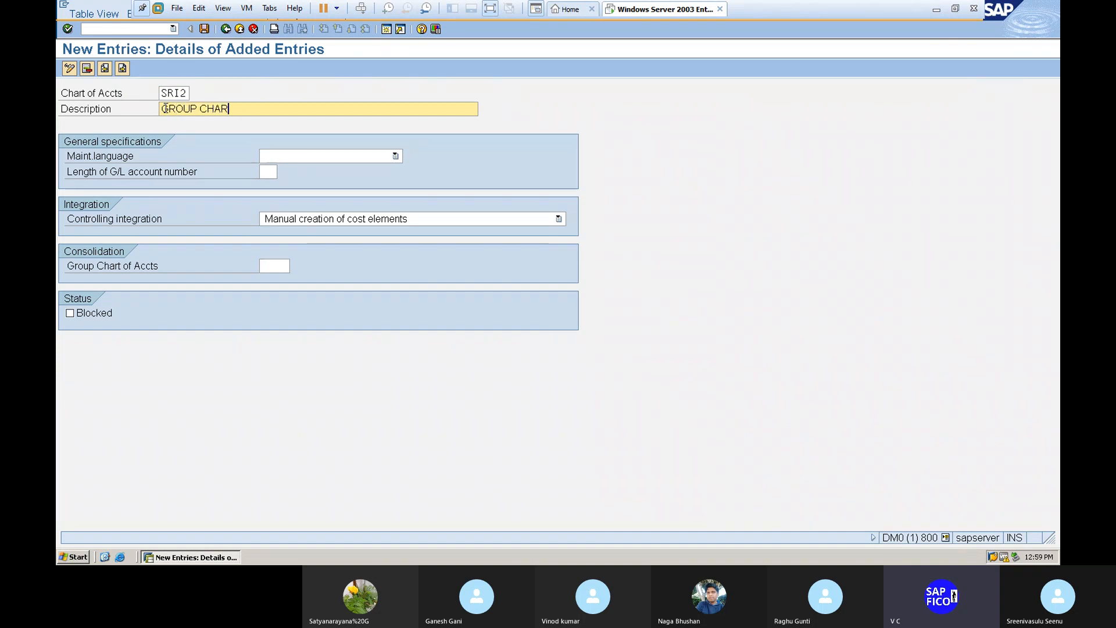
type("AT OF")
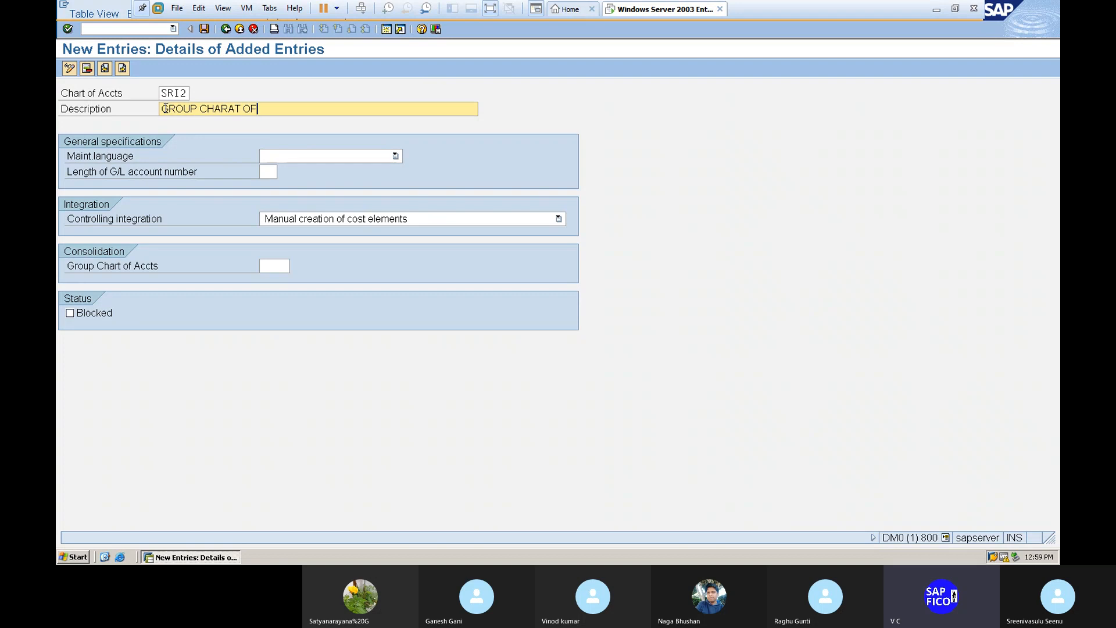
type(" ACCONT")
Step: Set SRI2's maintenance language to EN English and its G/L account number length to 6
left_click(322, 155)
key("e")
key("n")
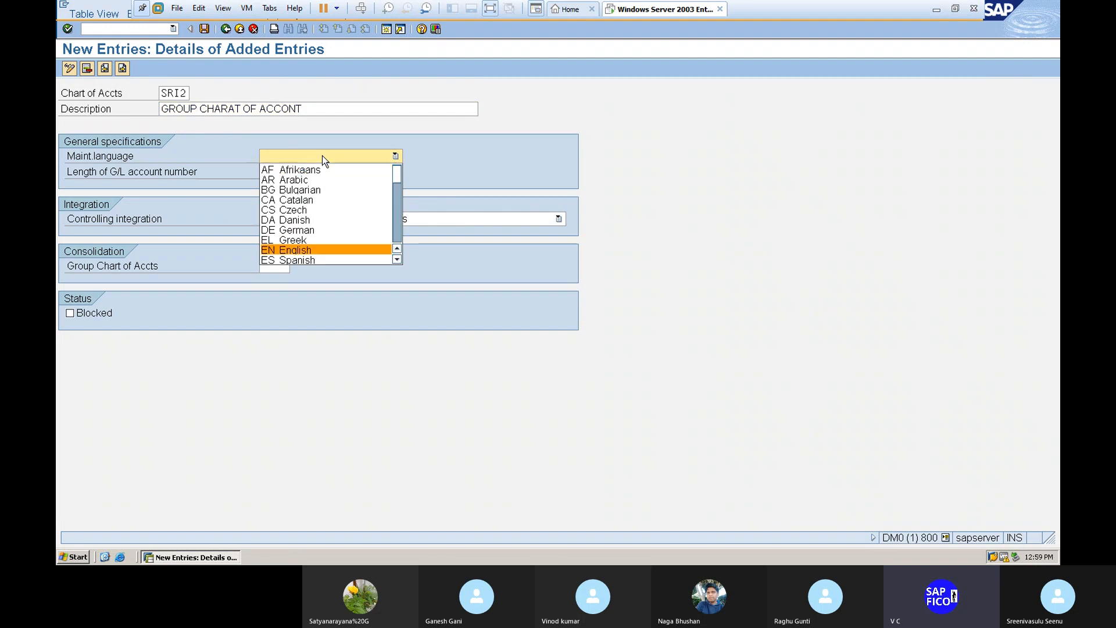
key("Return")
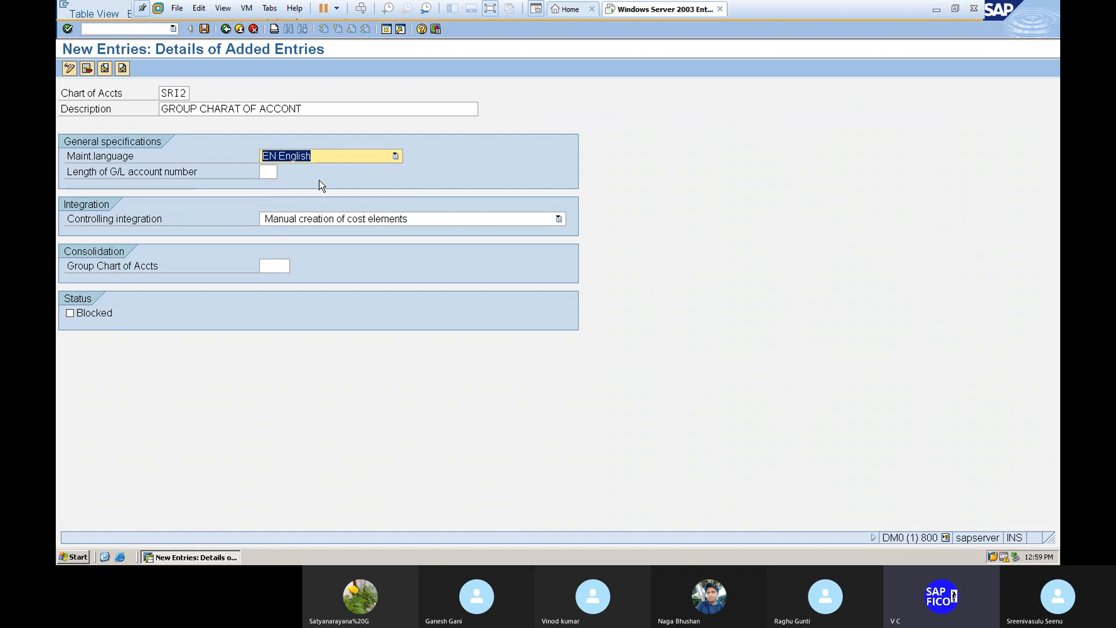
left_click(273, 172)
type("6")
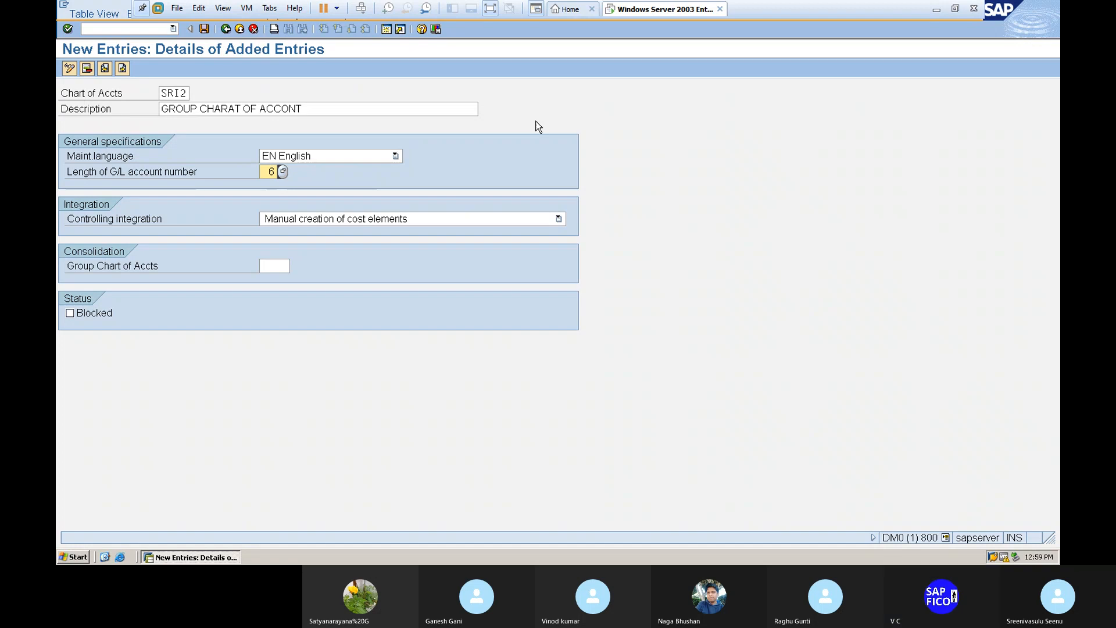
Step: Save the group chart of accounts SRI2 and return to the list of all charts of accounts
left_click(204, 29)
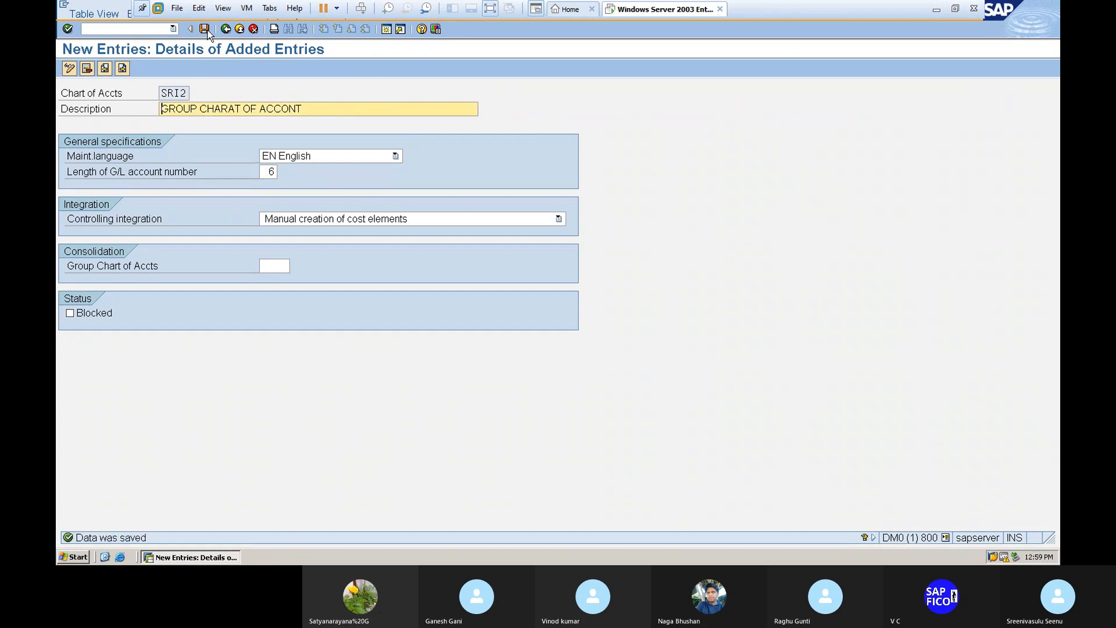
left_click(204, 29)
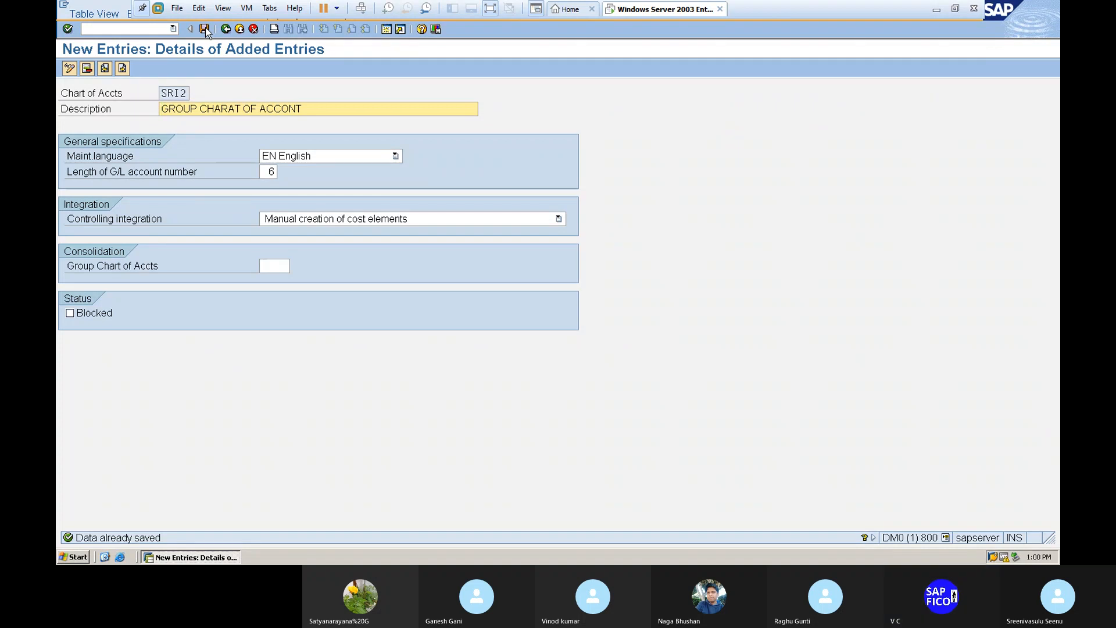
left_click(226, 29)
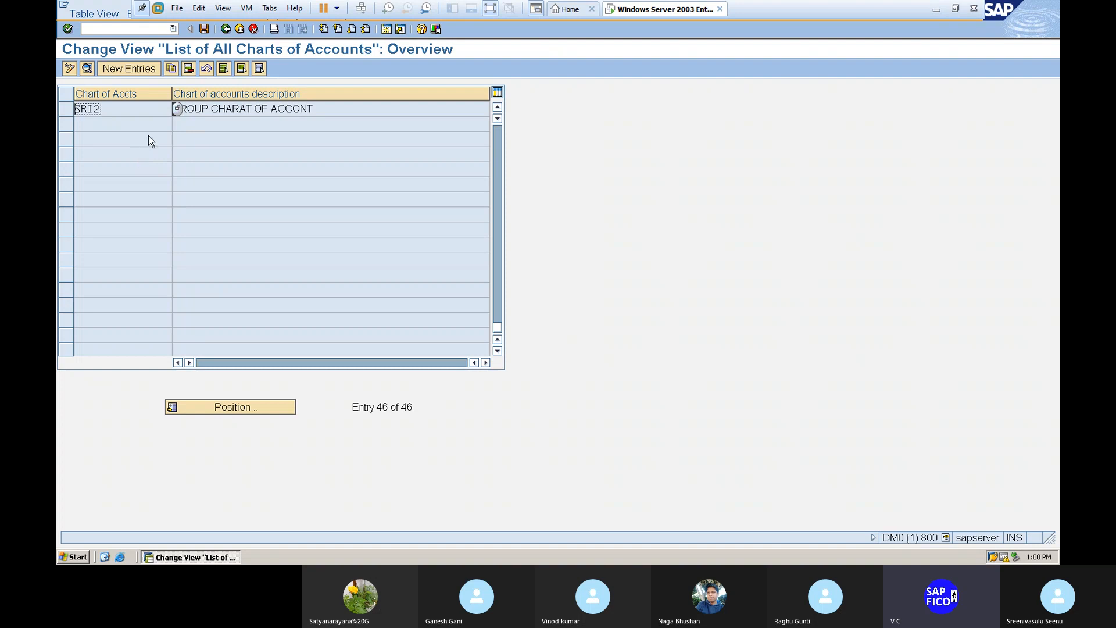
Step: Start a new chart of accounts entry with key SRI3 and description COUNTRY SPECIFIC CHART OF ACCOUNT
left_click(140, 66)
type("SRI3")
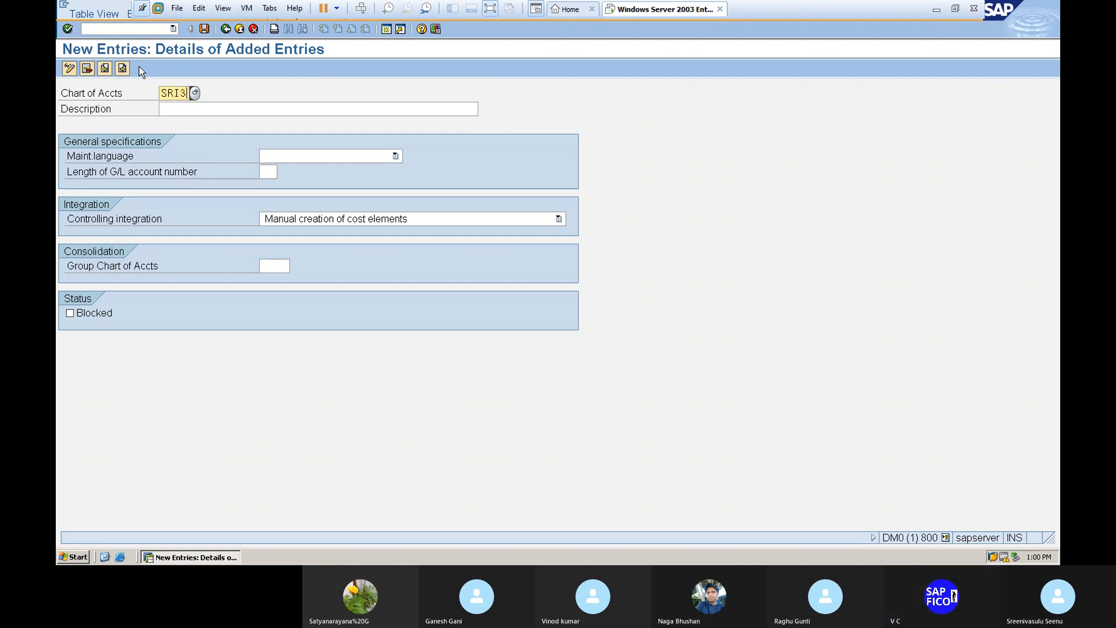
left_click(184, 110)
type("CON")
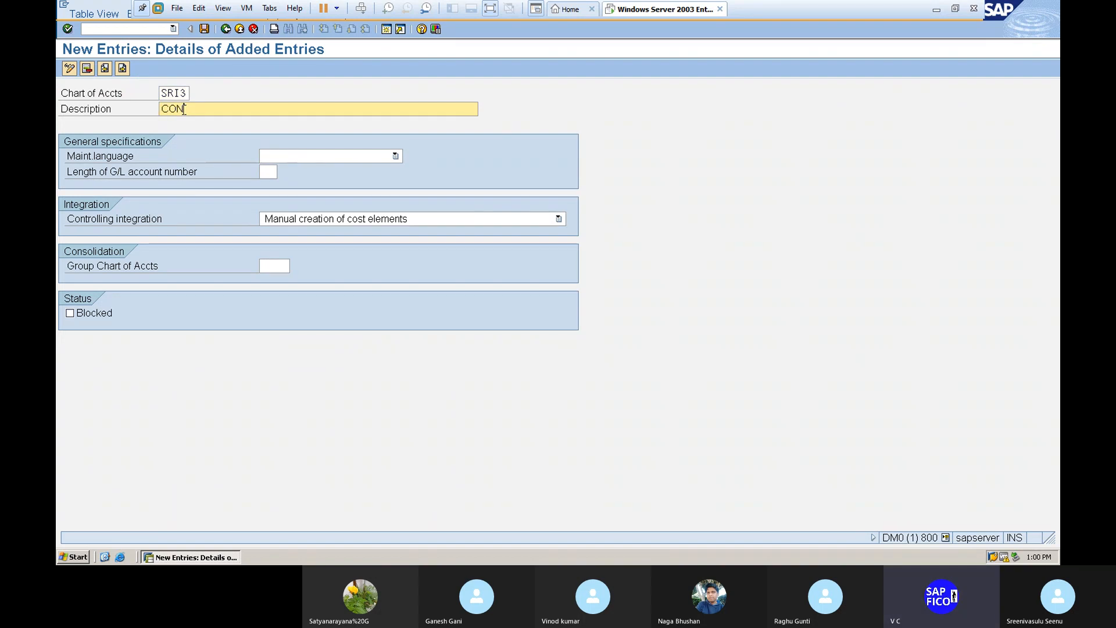
type("TRY SPE")
key("BackSpace")
key("BackSpace")
key("BackSpace")
key("BackSpace")
key("BackSpace")
key("BackSpace")
key("BackSpace")
key("BackSpace")
type("UN")
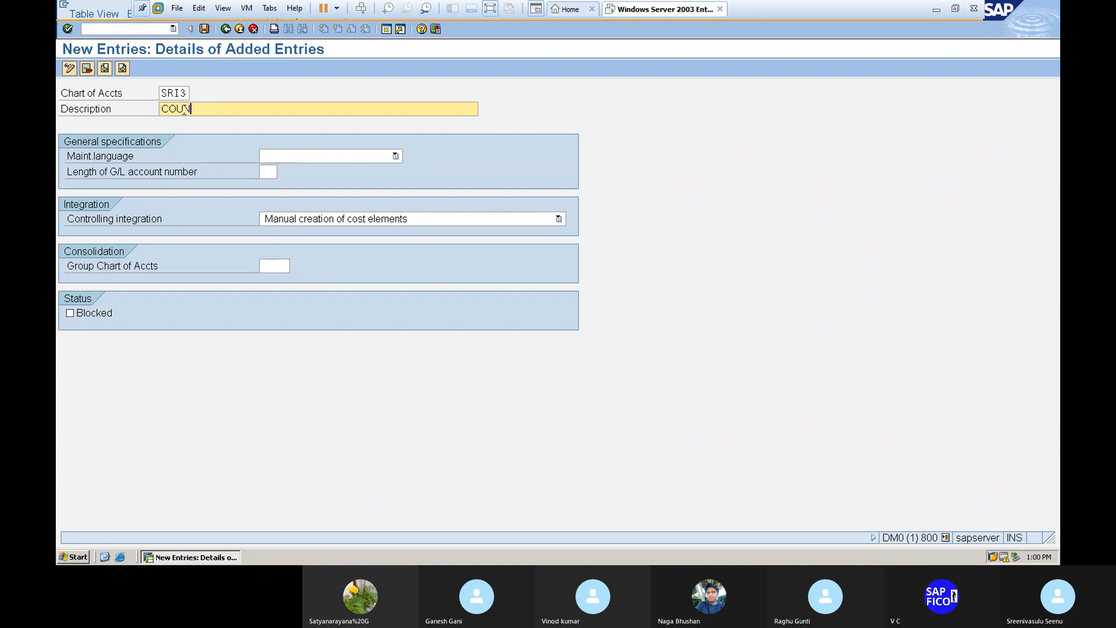
type("TRY SP")
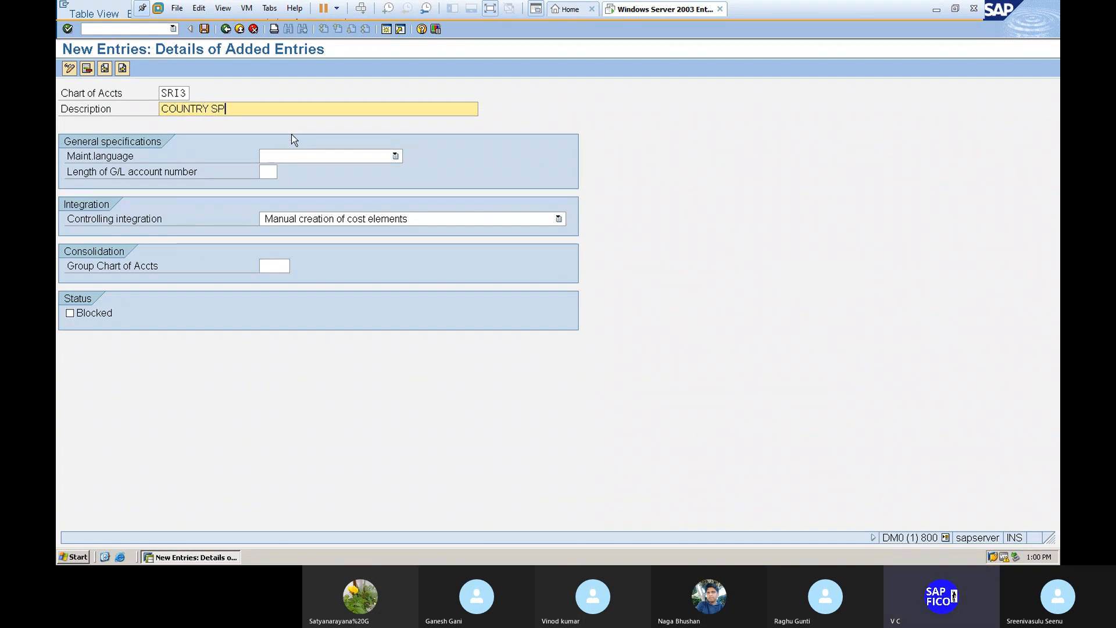
type("ECIFI")
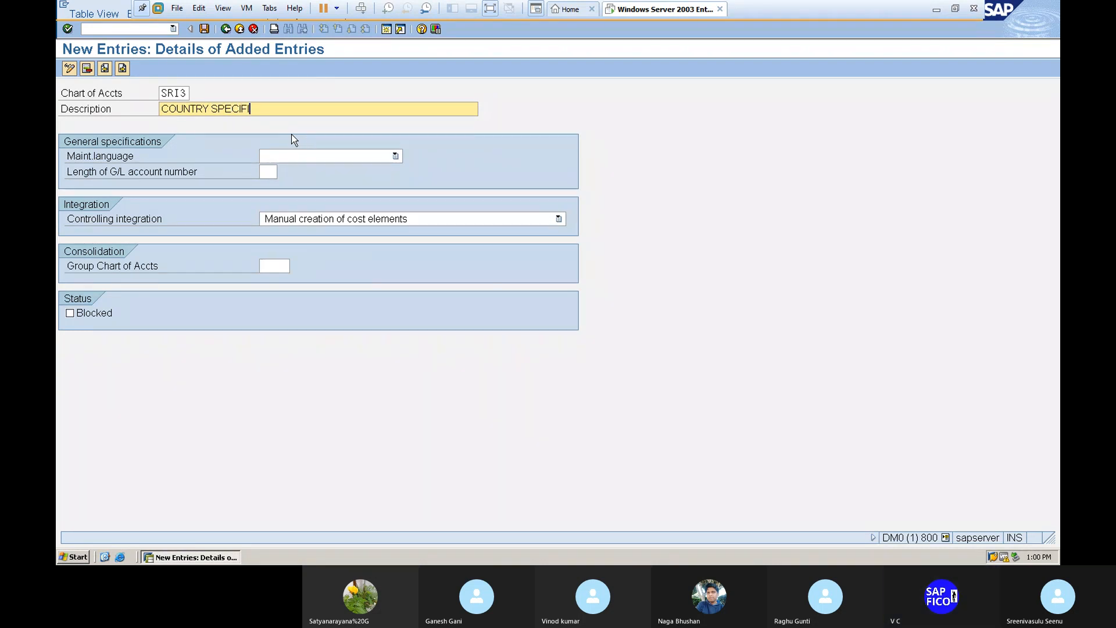
type("C CHART OF ")
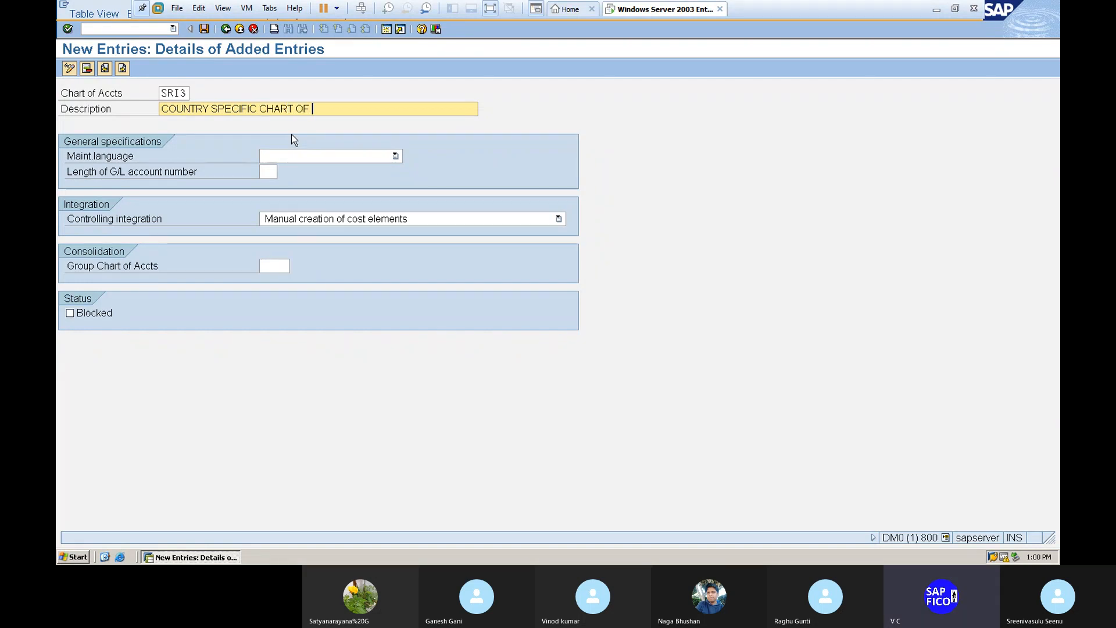
type("ACCOUNT")
Step: Set SRI3's maintenance language to EN English and its G/L account number length to 6
left_click(296, 157)
key("e")
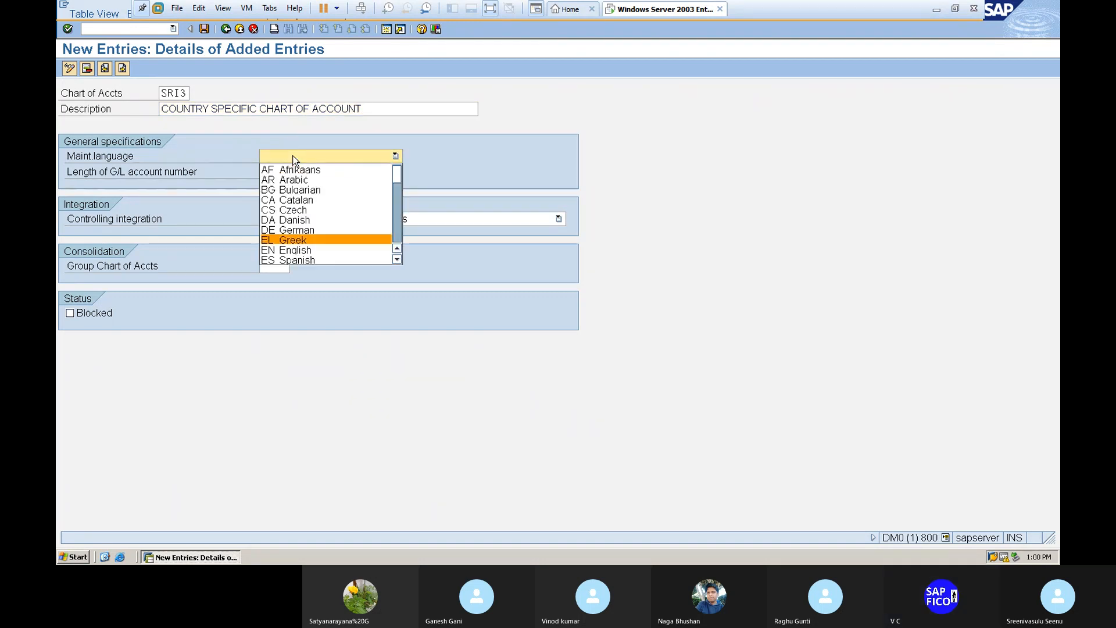
key("n")
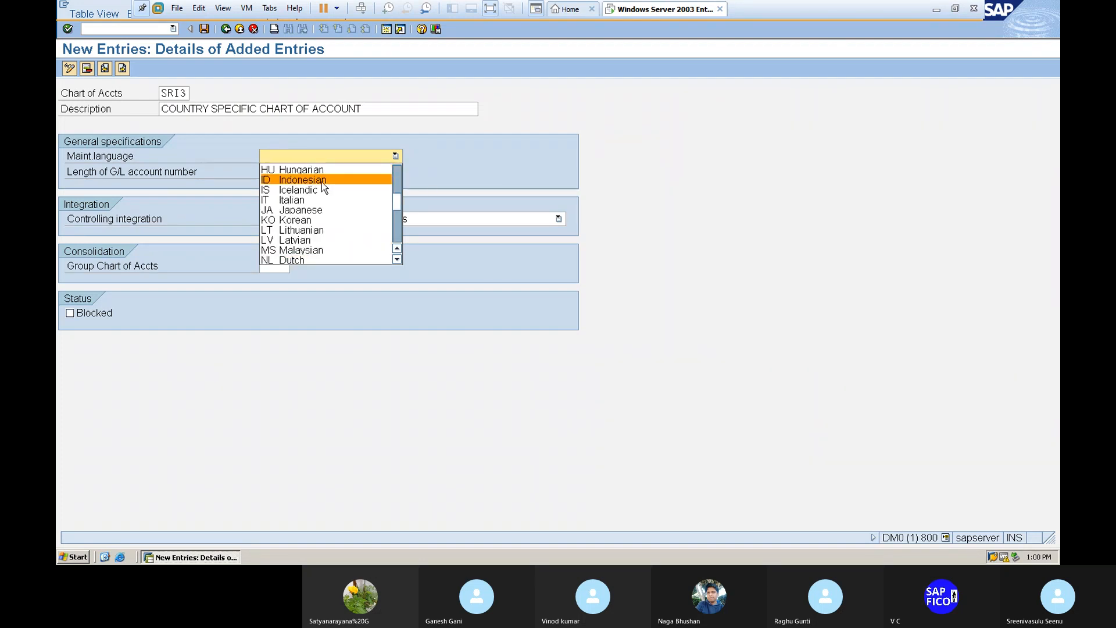
key("e")
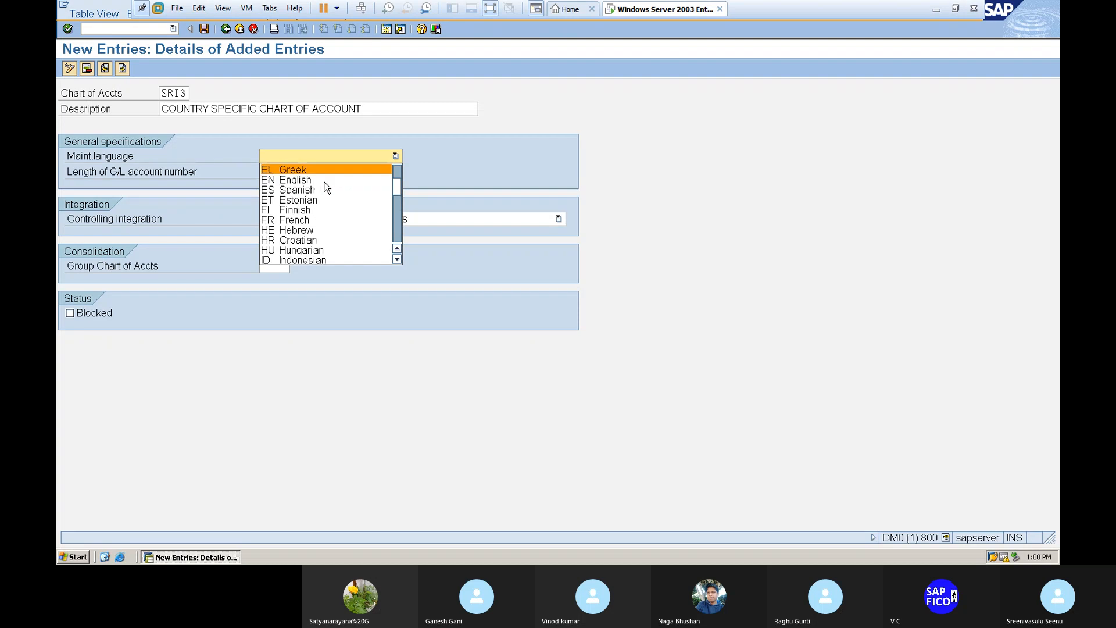
left_click(318, 180)
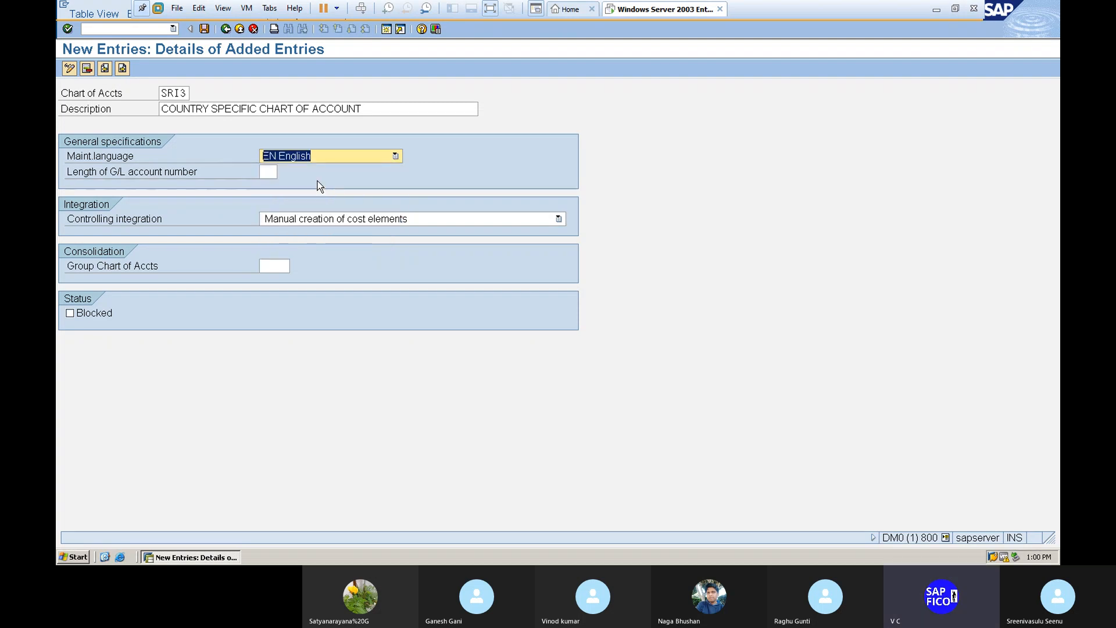
left_click(270, 172)
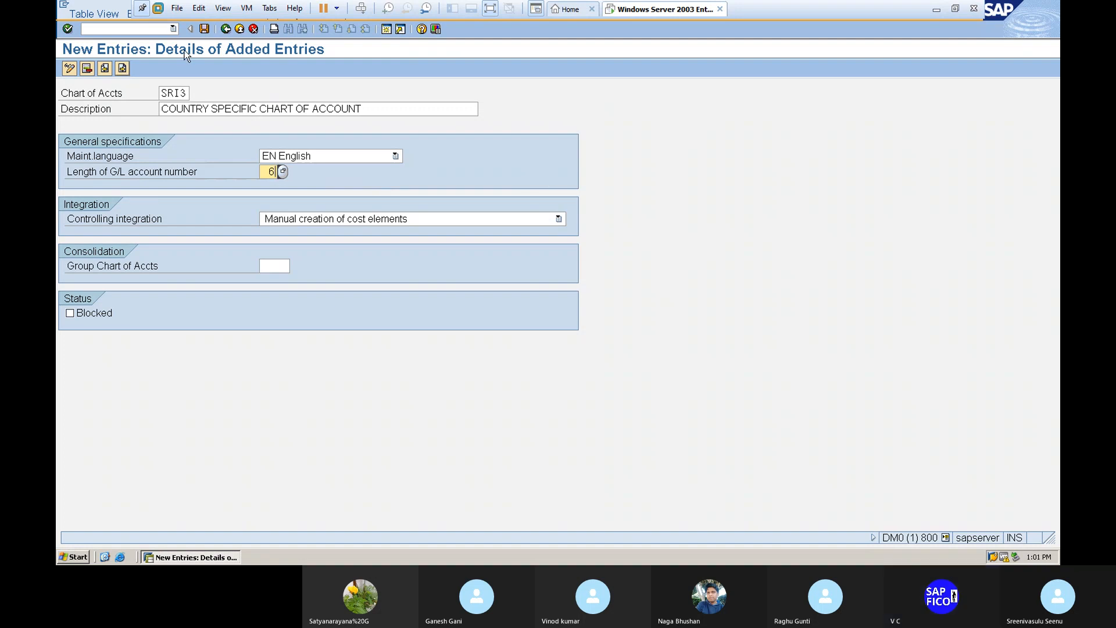
Step: Save the country-specific chart of accounts SRI3 and exit to the SAP Easy Access screen
left_click(204, 29)
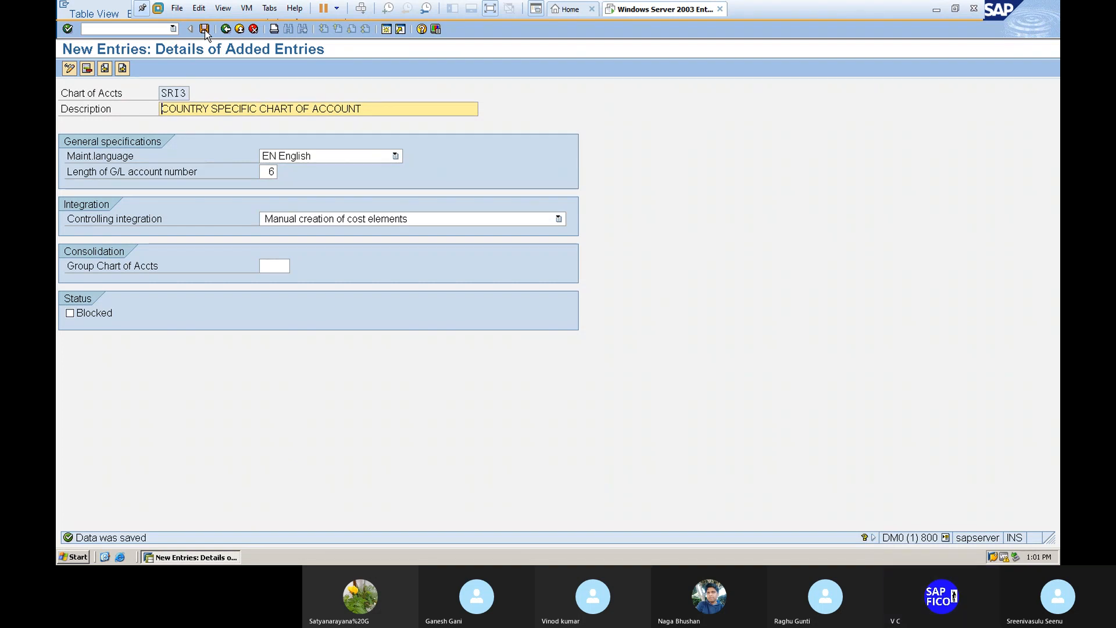
left_click(124, 29)
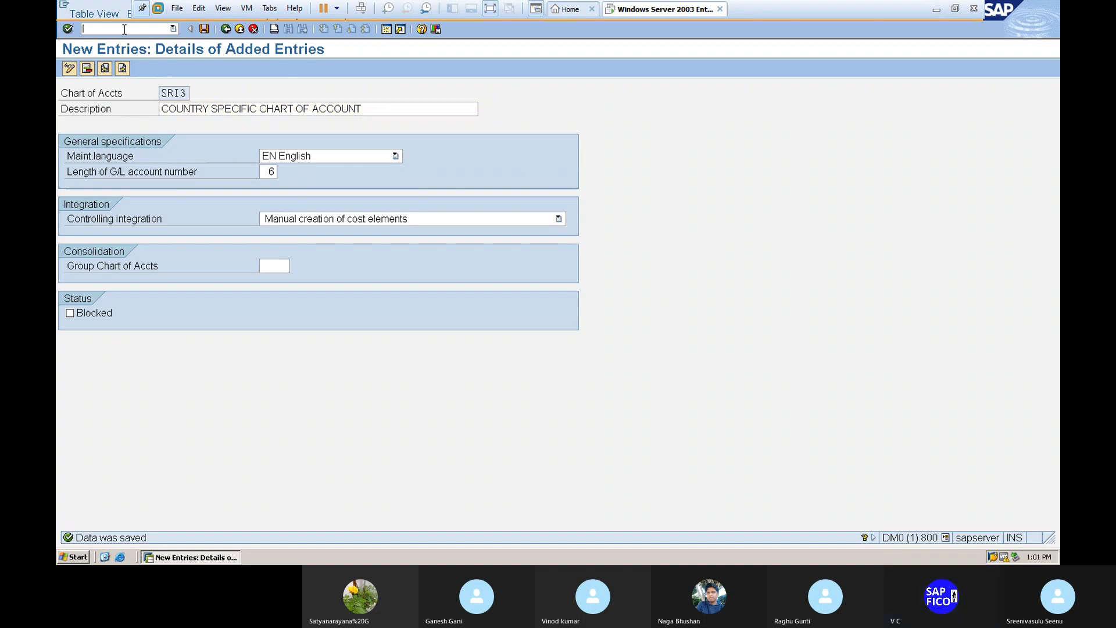
type("/N")
key("Return")
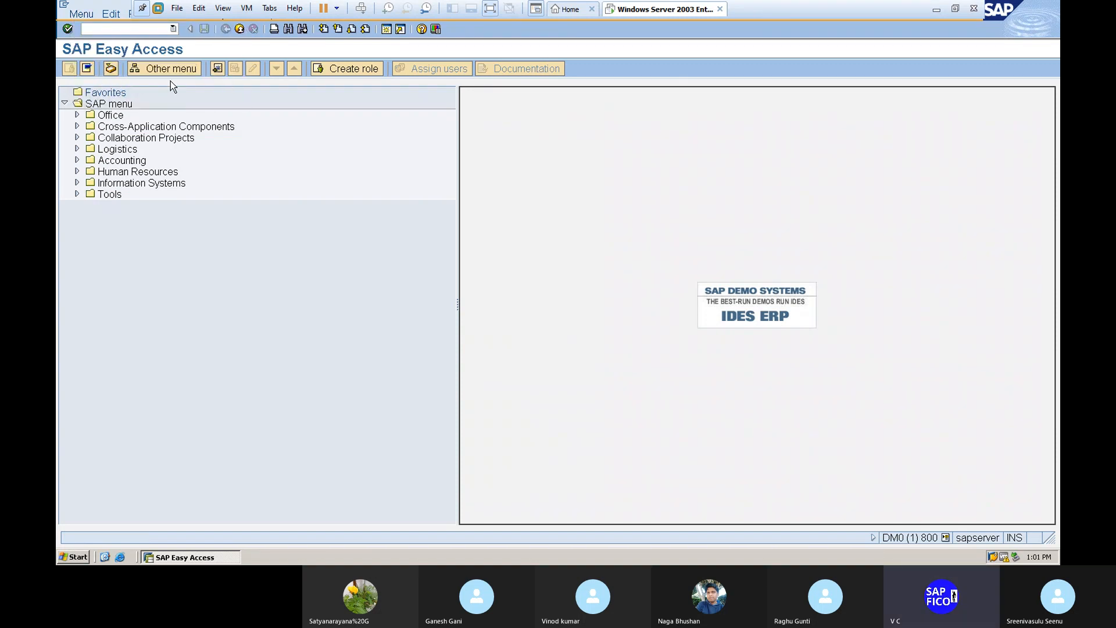
Step: Check the general ledger configuration list in Word, and return to SAP after closing the recovered FICO GLOBAL SETTINGS document without saving
left_click(935, 11)
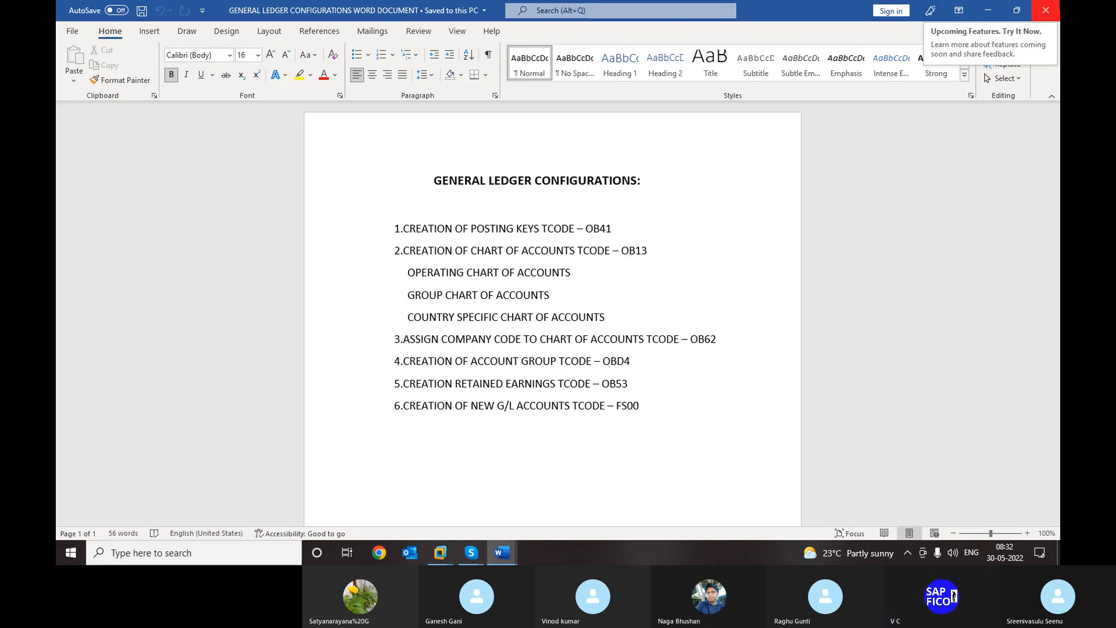
left_click(988, 12)
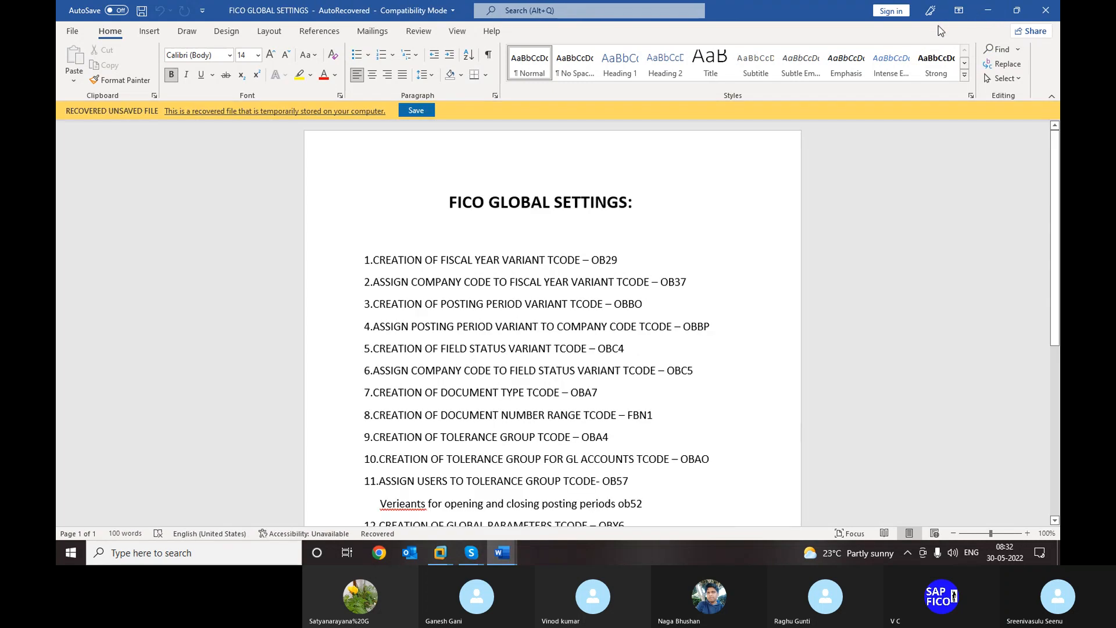
left_click(1041, 14)
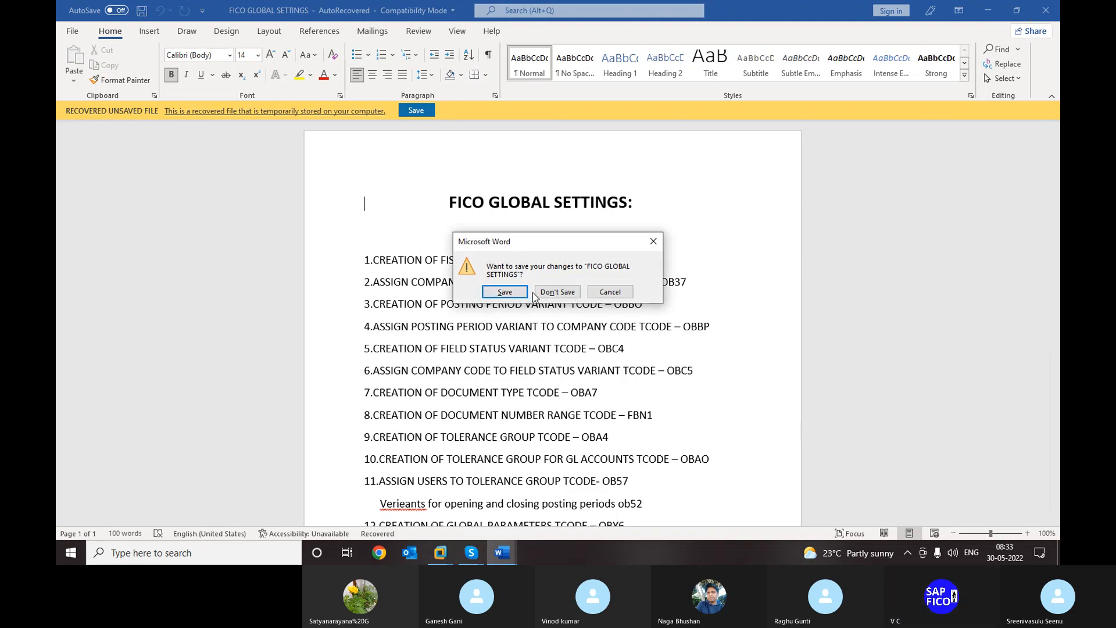
left_click(550, 294)
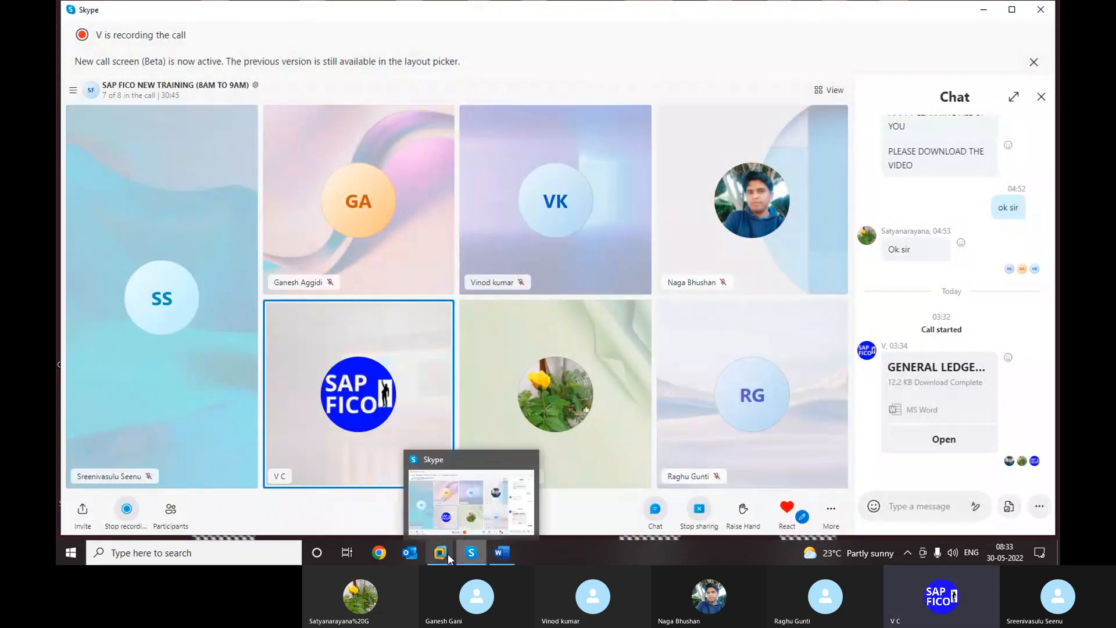
mouse_move(435, 557)
left_click(497, 491)
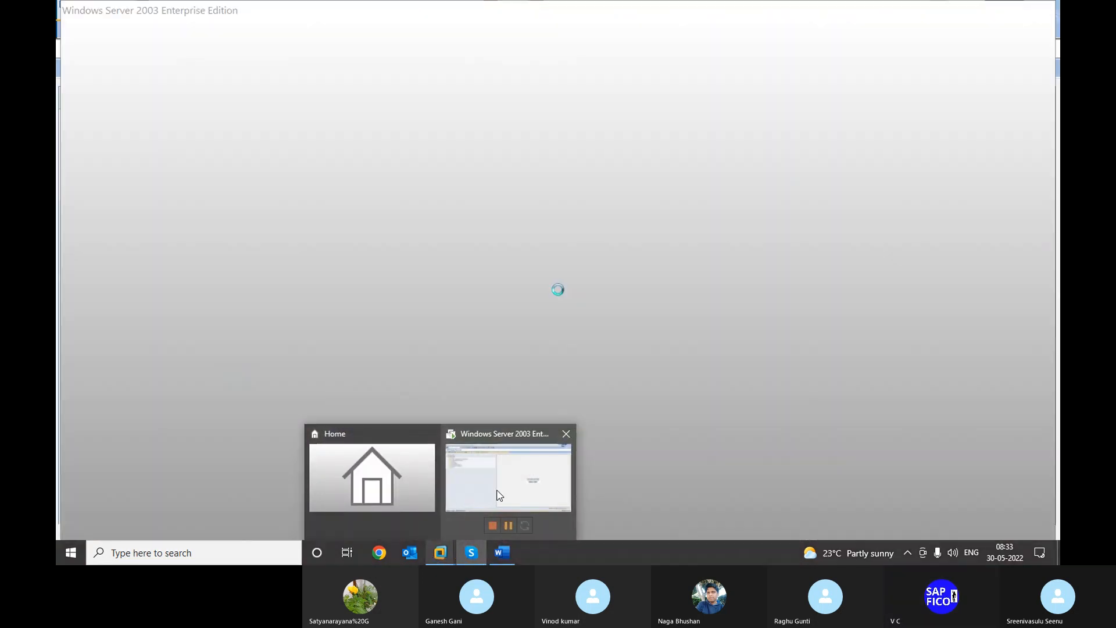
Step: Open transaction OB62 for assigning company codes to charts of accounts and position the list at company code SRI1
left_click(143, 29)
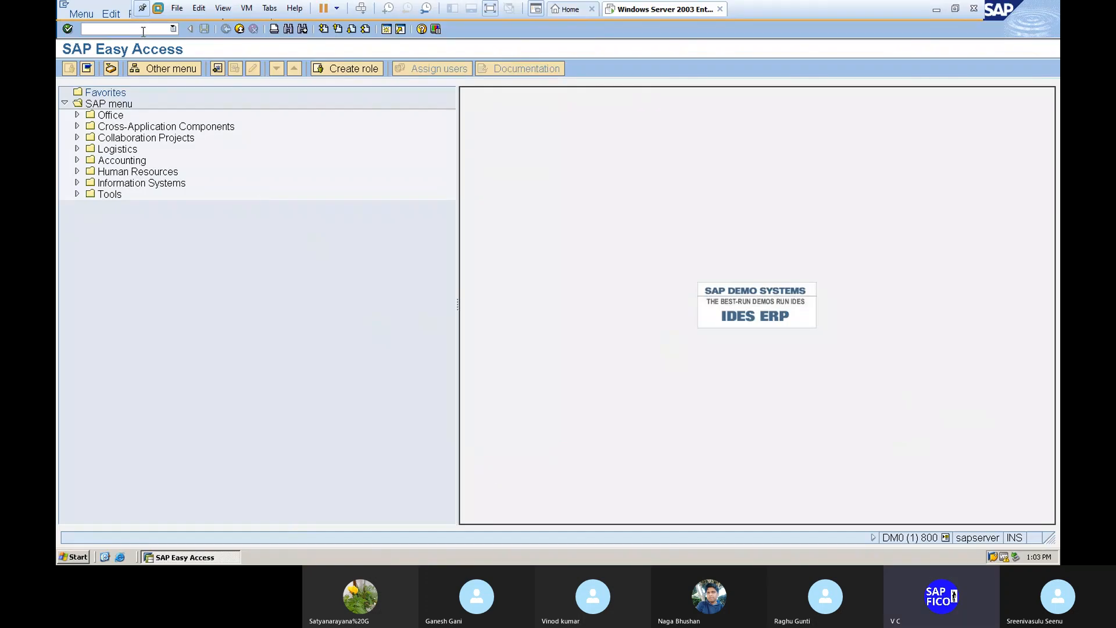
type("OB62")
key("Return")
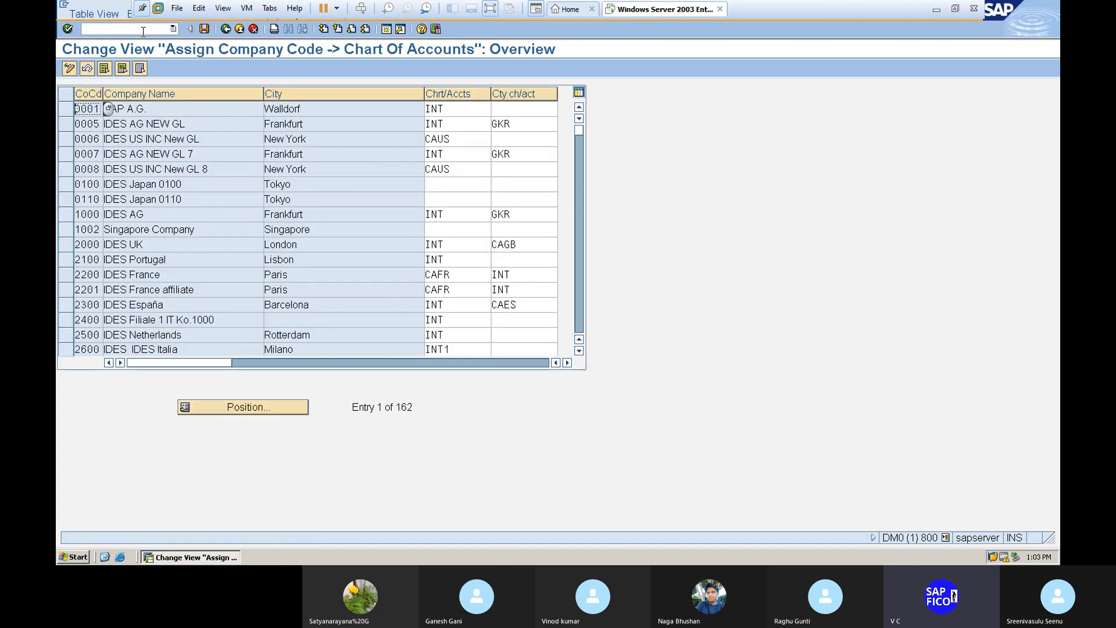
left_click(257, 410)
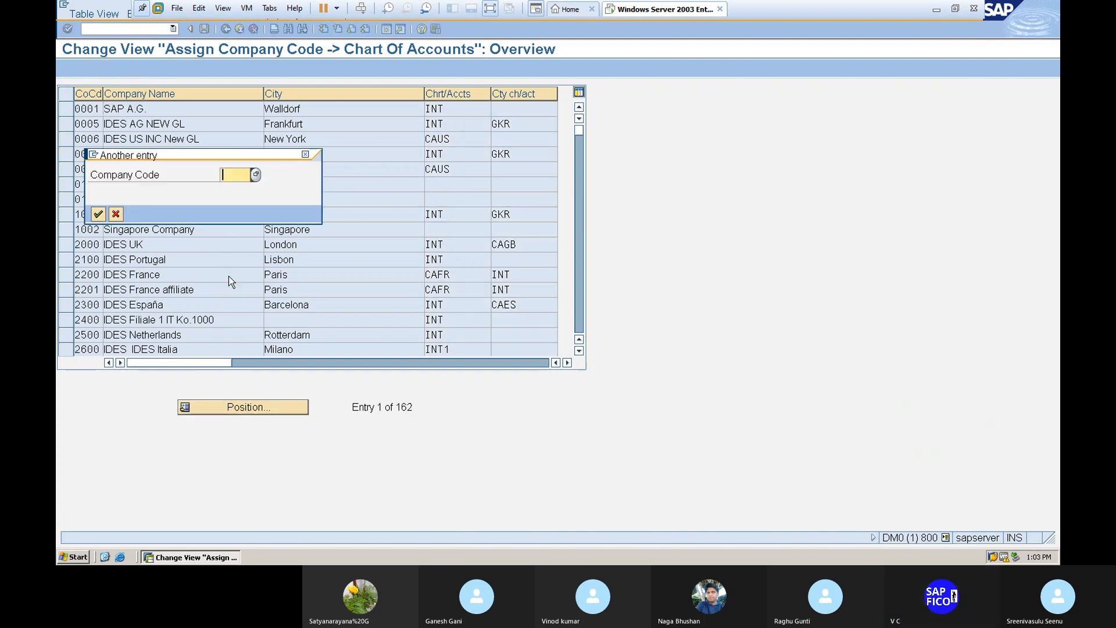
type("SRI1")
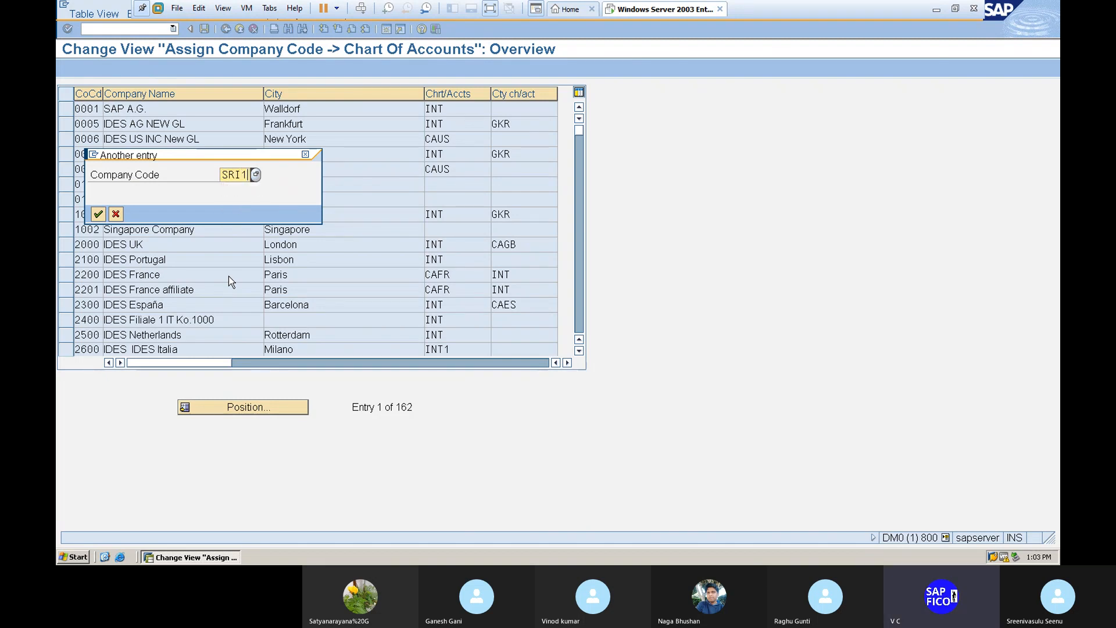
key("Return")
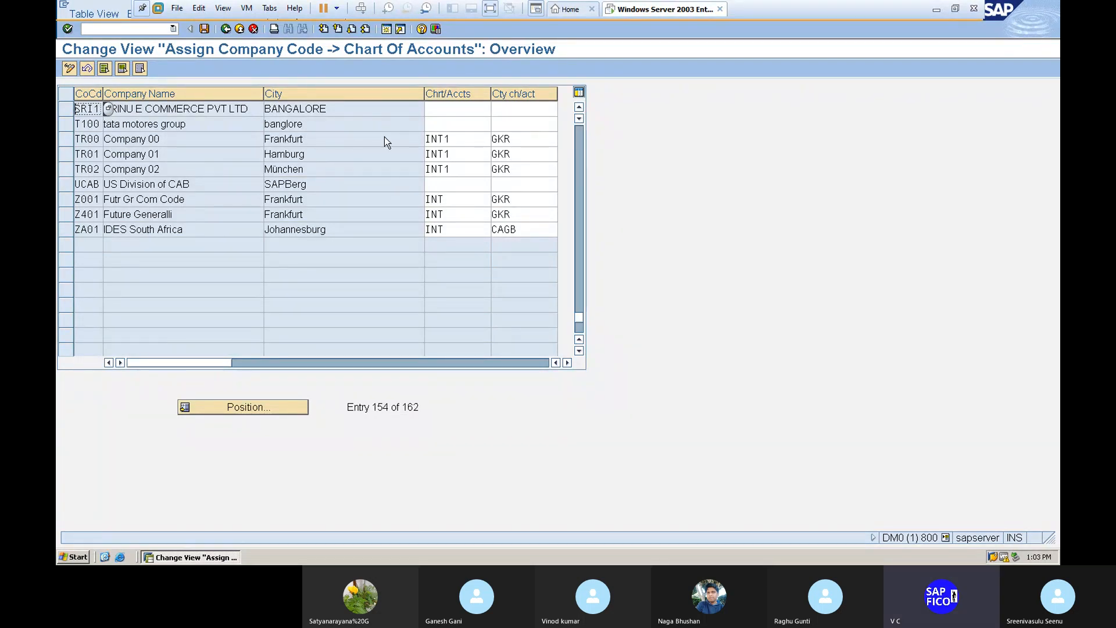
Step: Assign chart of accounts SRI1 and country chart SRI3 to company code SRI1, saving under the proposed customizing request
double_click(444, 110)
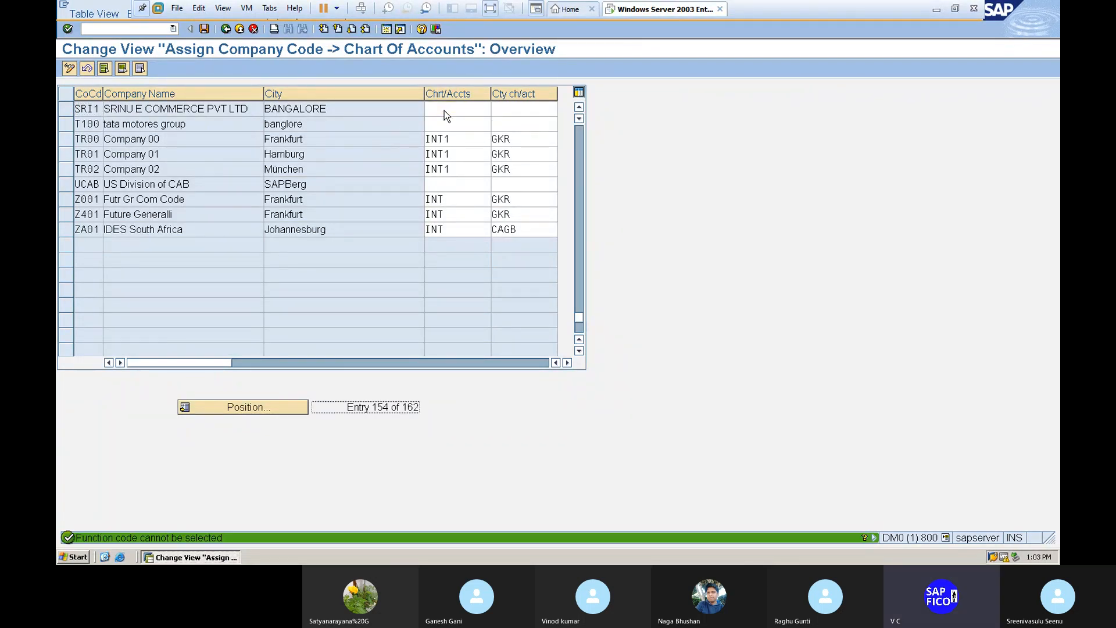
left_click(445, 111)
type("SRI1")
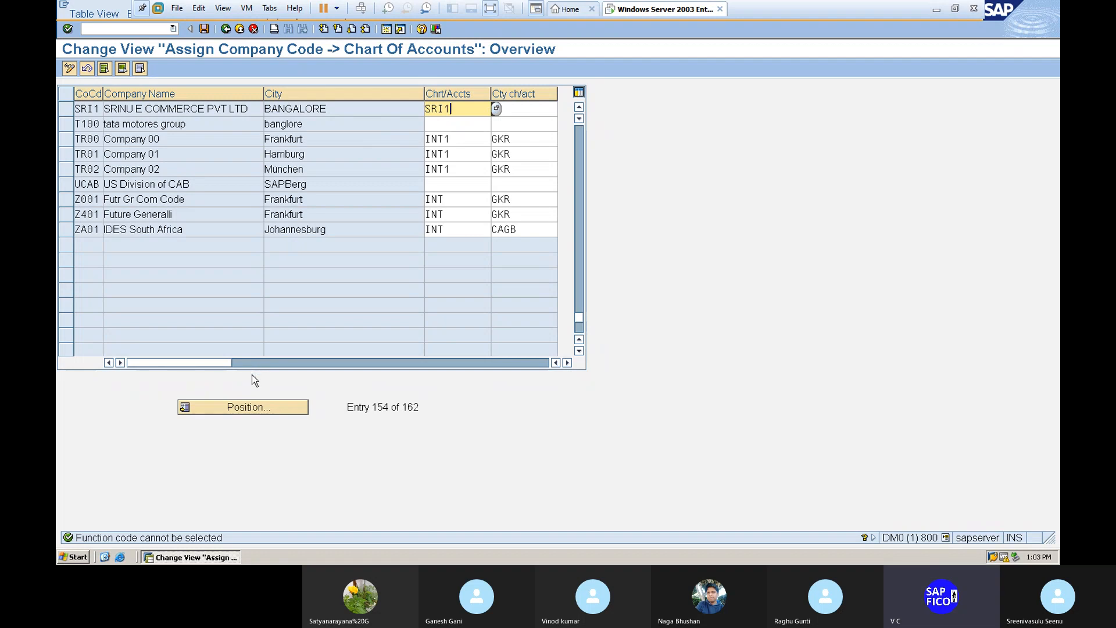
left_click(514, 108)
type("SRI")
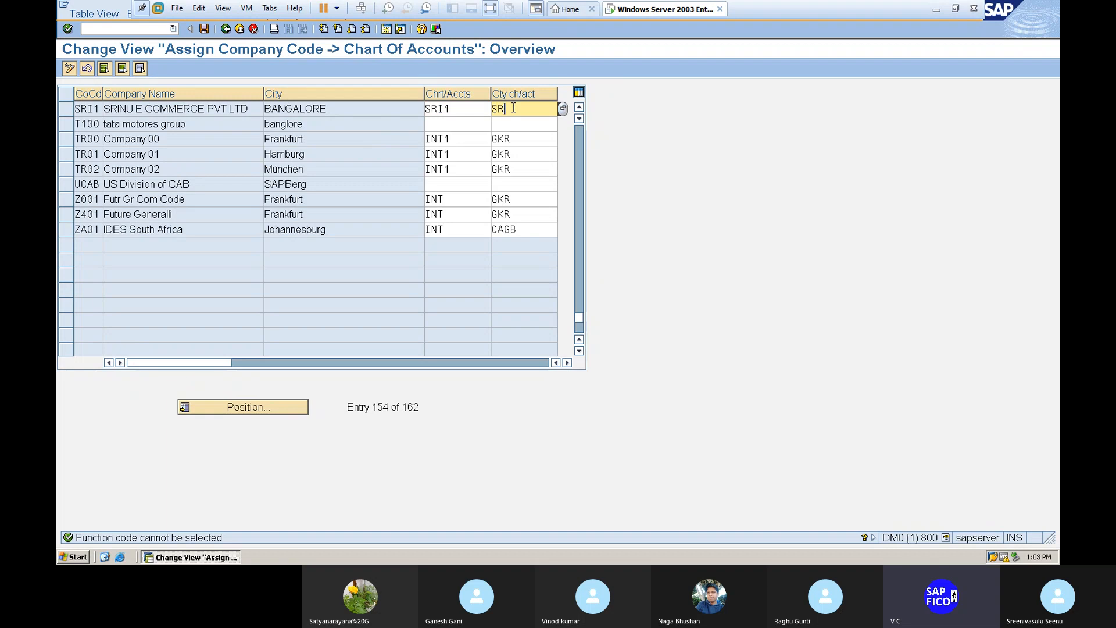
type("3")
key("Return")
left_click(205, 33)
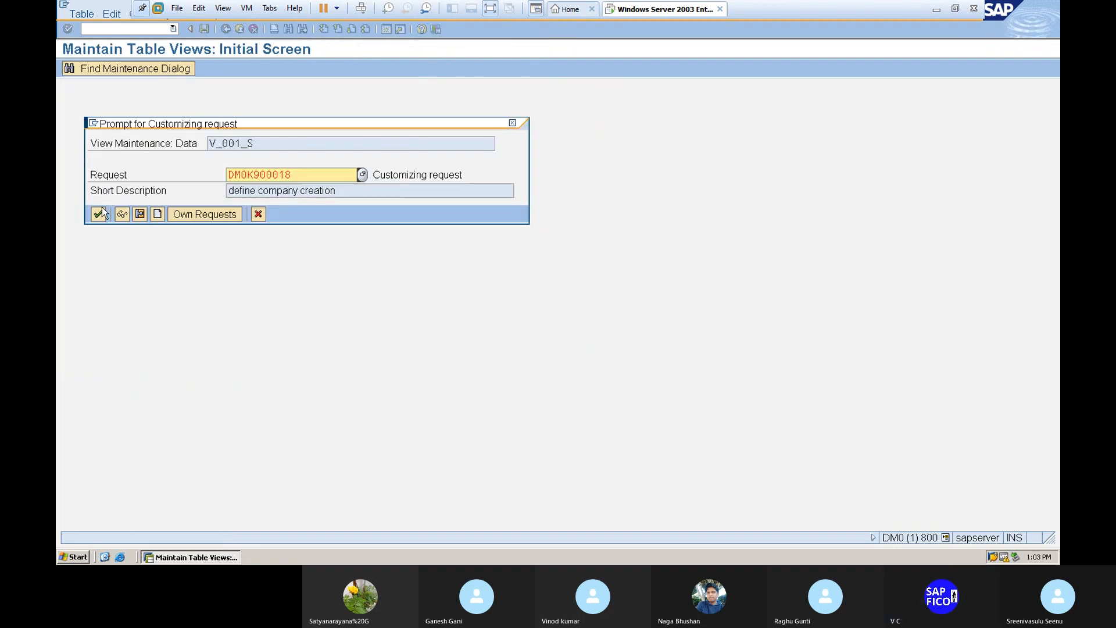
left_click(99, 213)
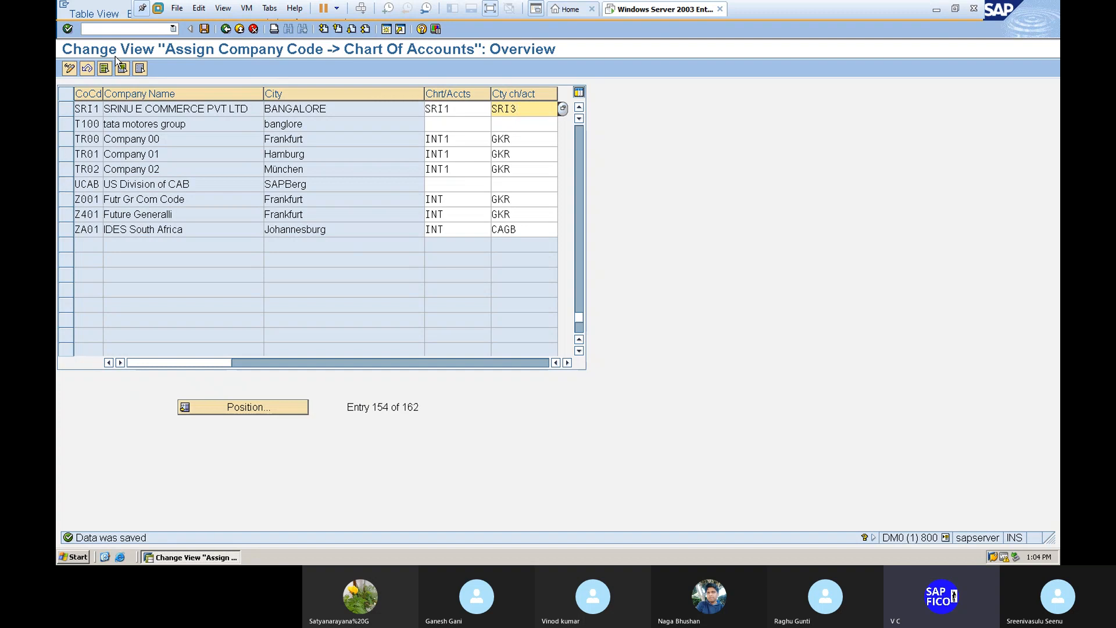
Step: Switch directly to transaction OBD4 to display the G/L account groups
left_click(116, 31)
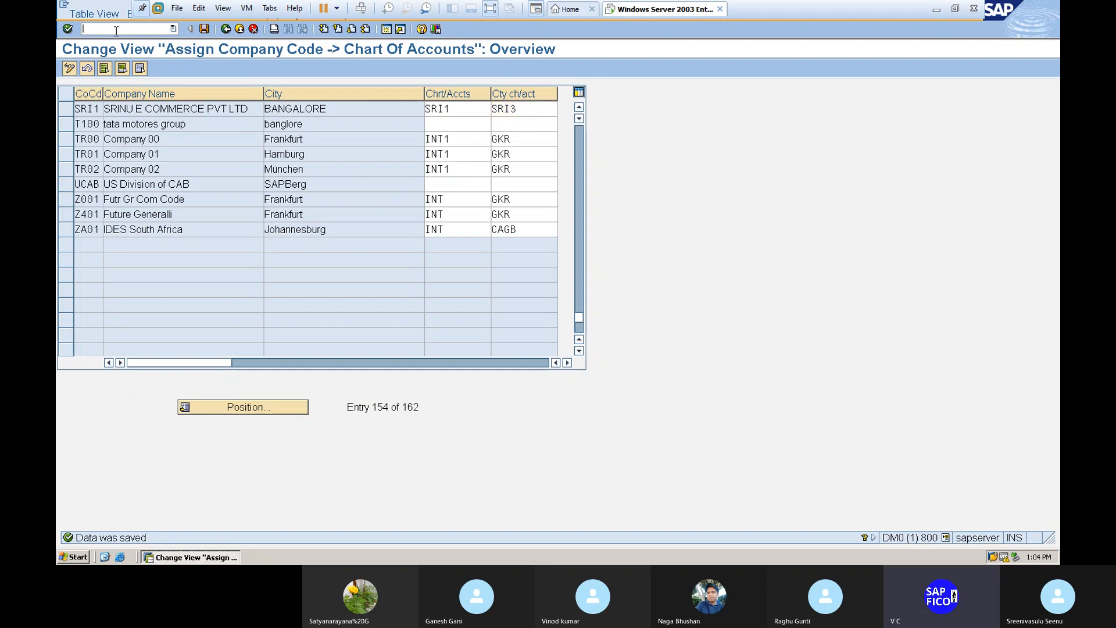
type("/NOB")
type("4")
key("Return")
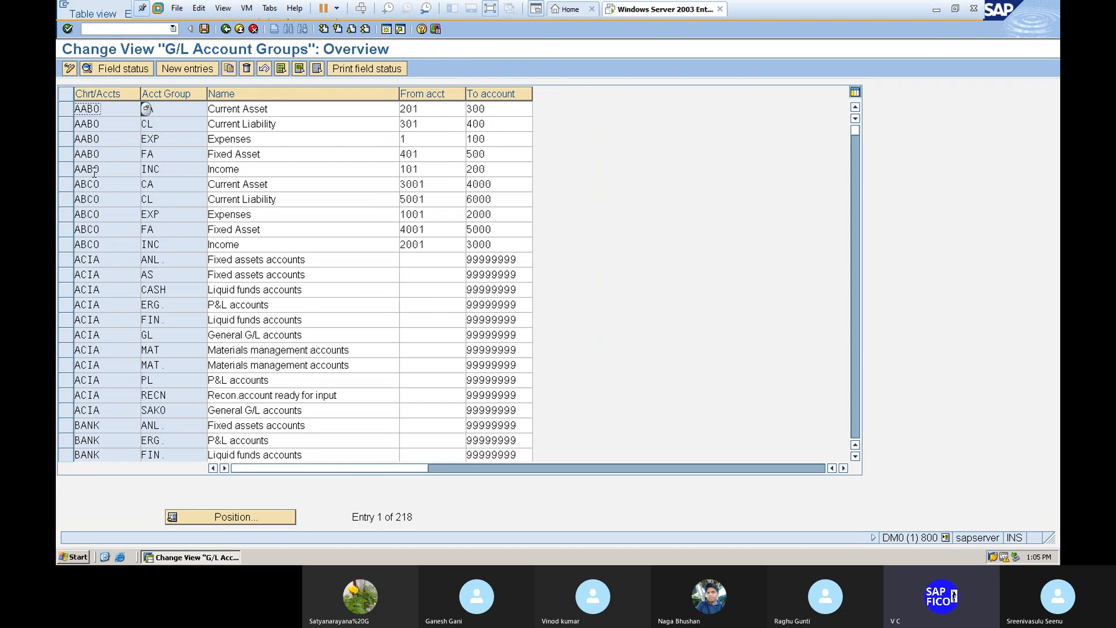
Step: Start new G/L account group entries and enter chart of accounts SRI1 with account group SEPL in the first row
left_click(177, 70)
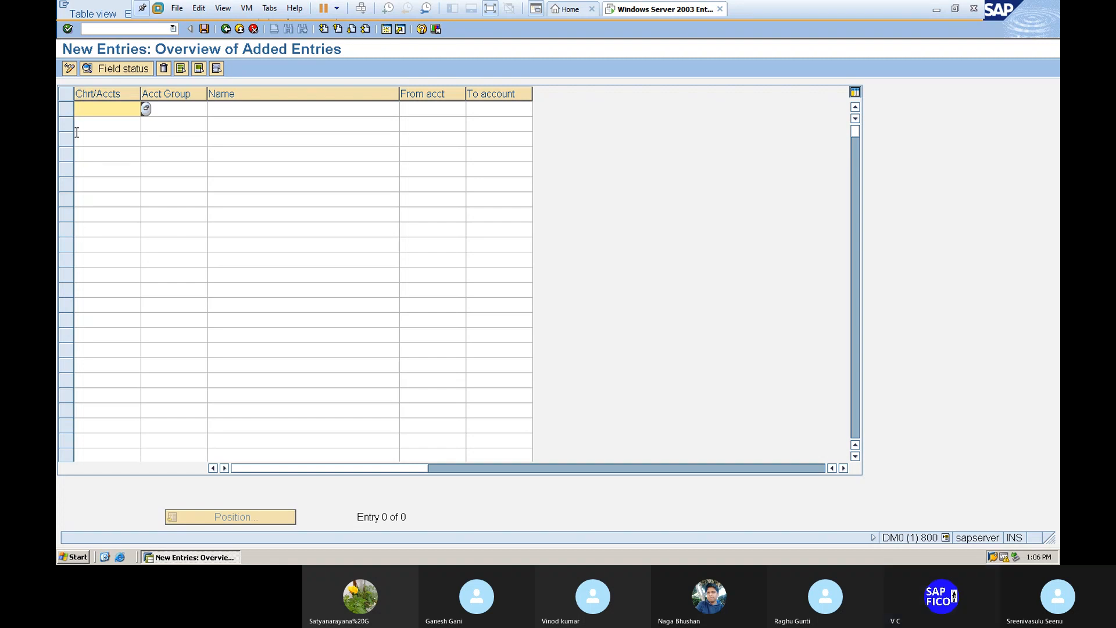
type("SR")
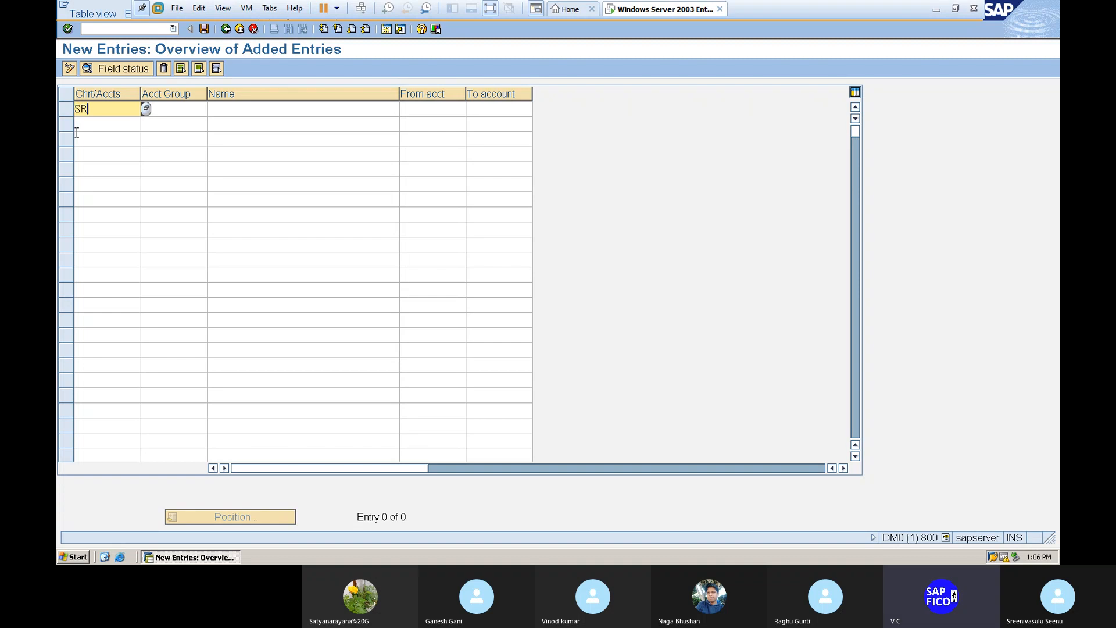
type("I1")
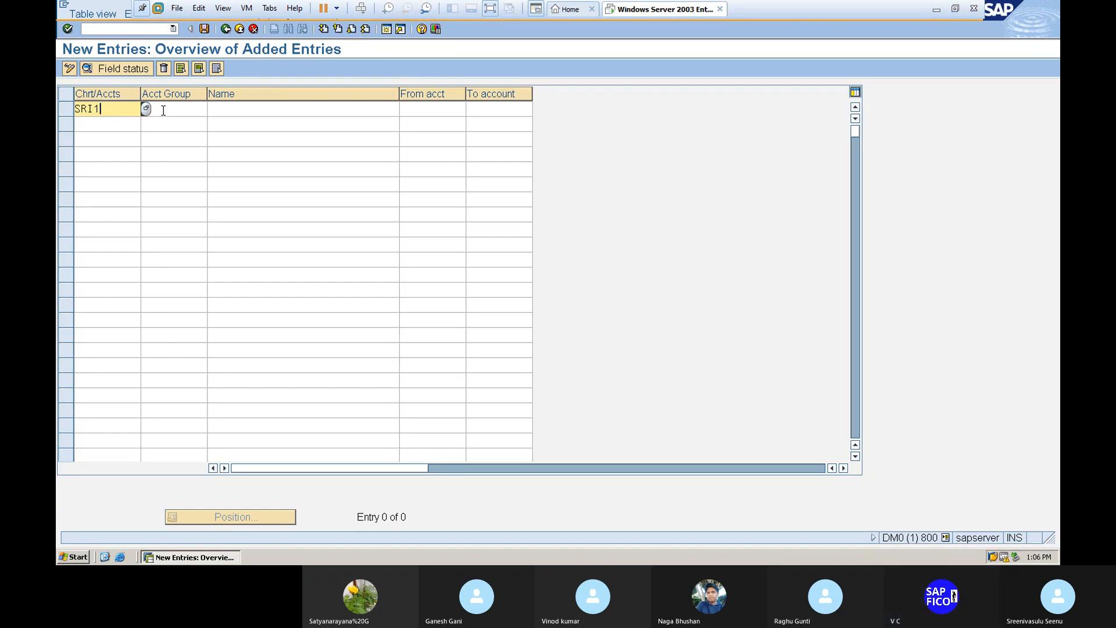
left_click(164, 111)
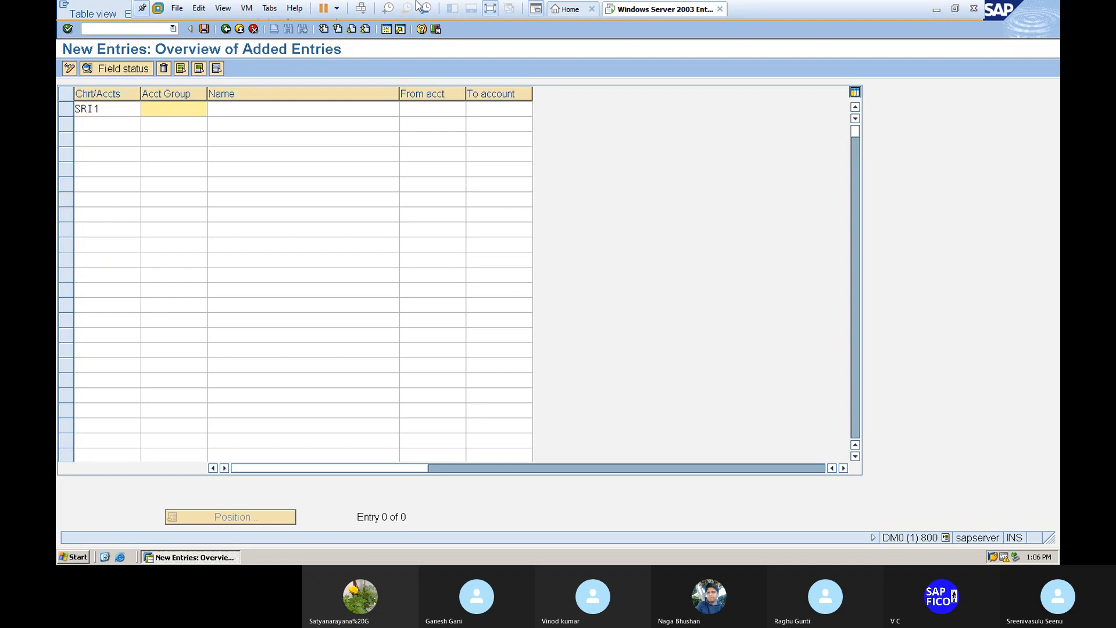
left_click(937, 8)
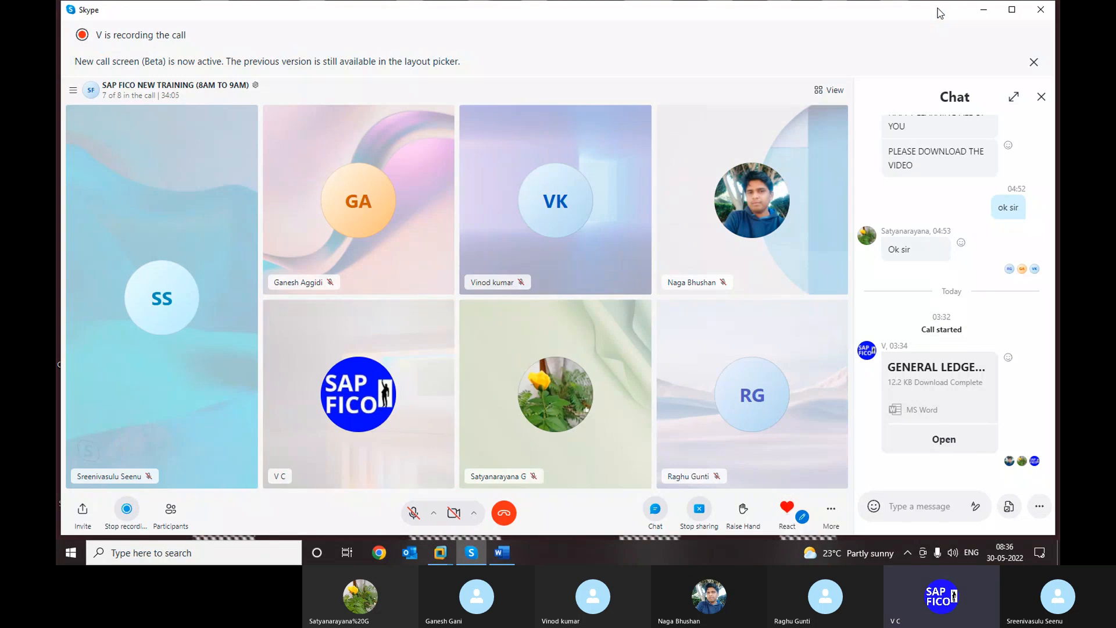
key("alt+Tab")
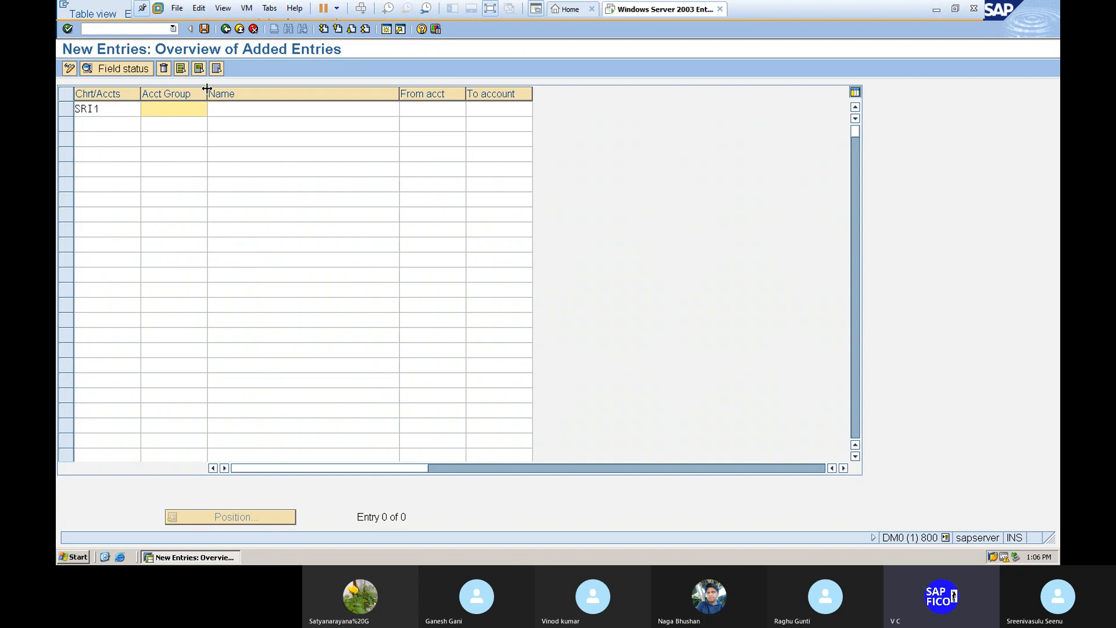
left_click_drag(207, 88, 218, 90)
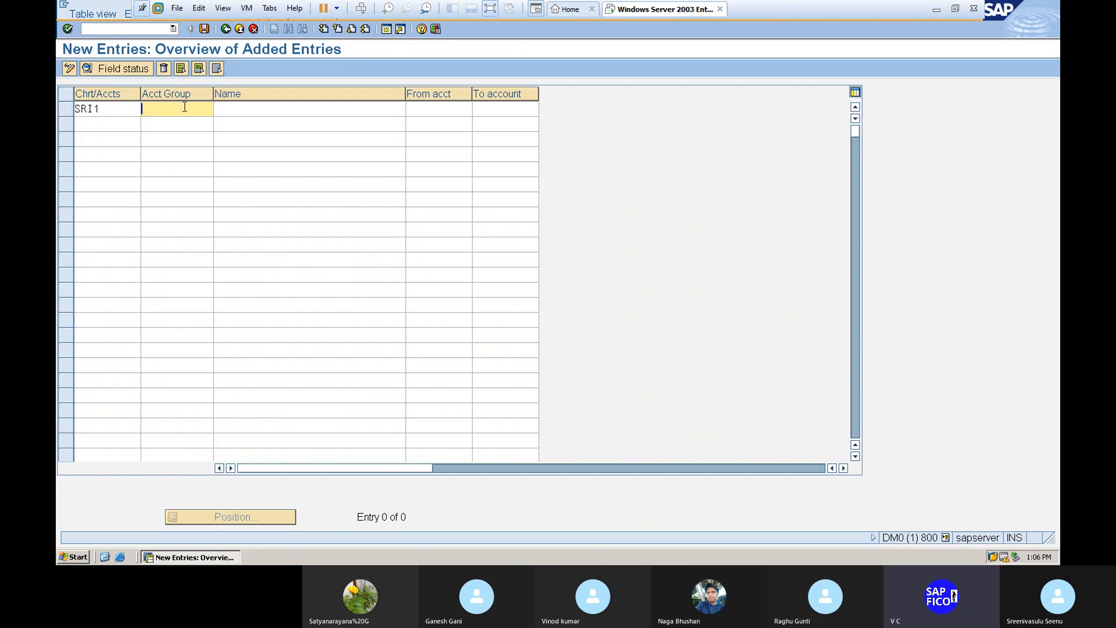
type("SE")
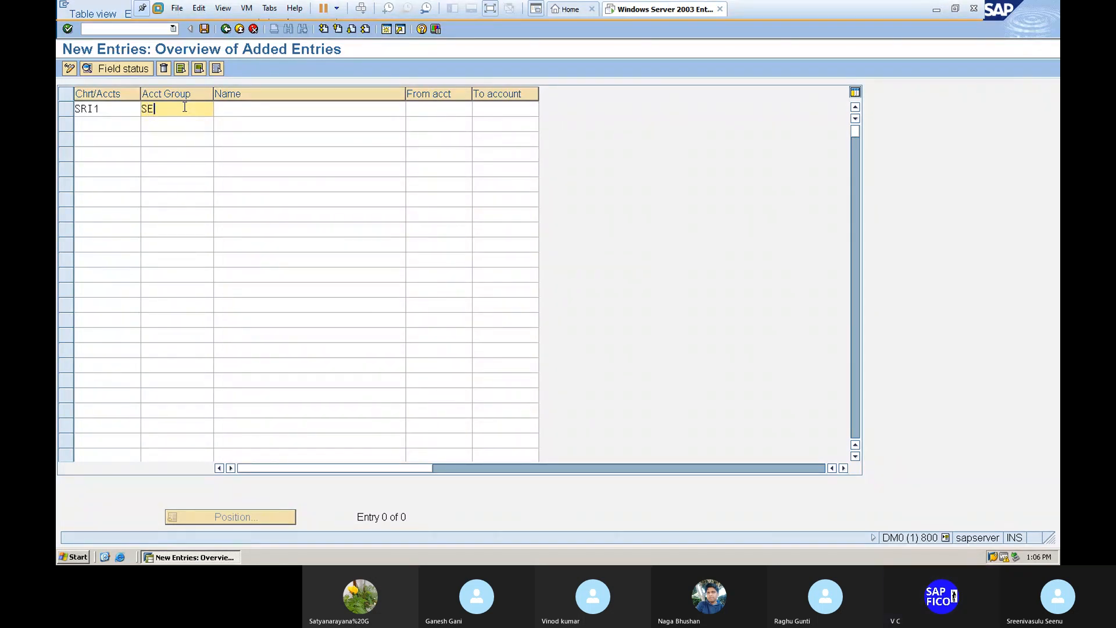
type("PL")
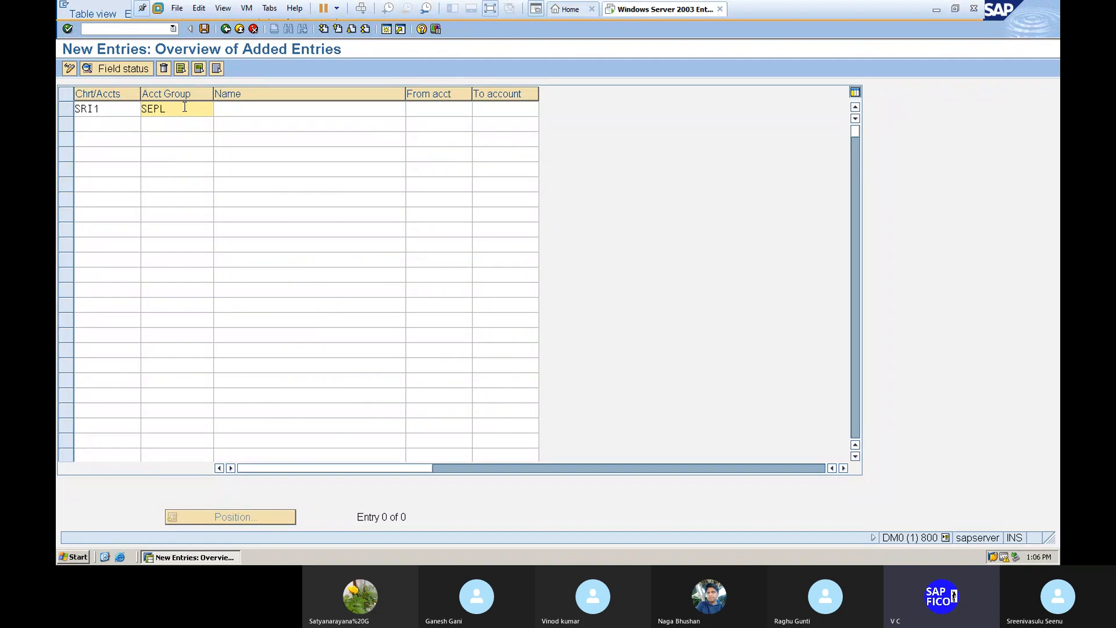
Step: Name account group SEPL SHERE CAPITAL and give it the account number range 100000 to 100099
left_click(243, 108)
type("SHERE")
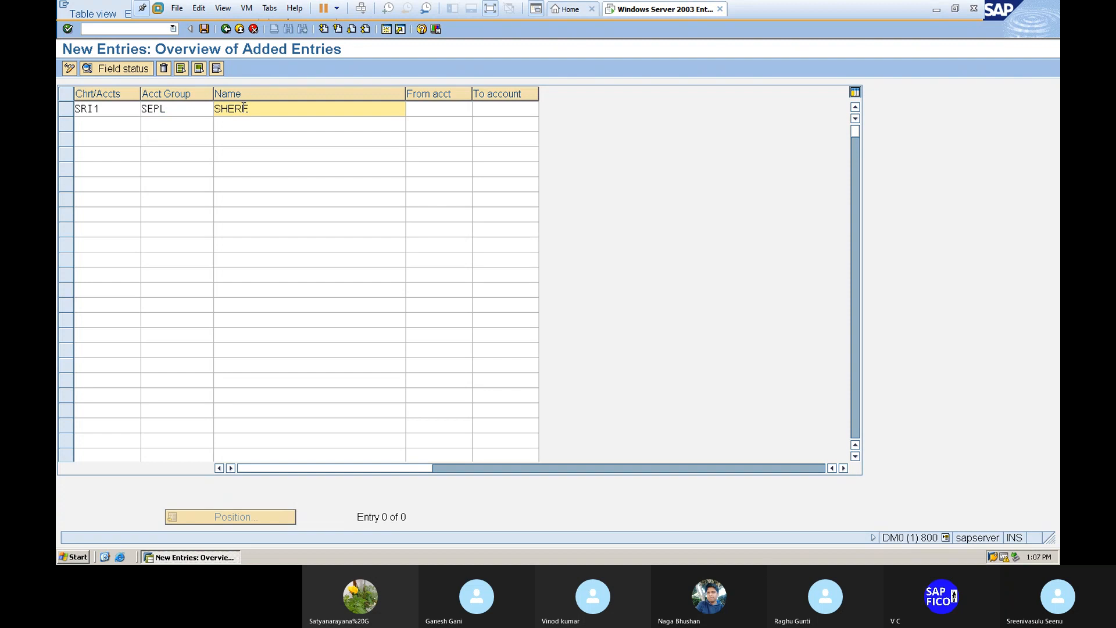
type(" CAPI")
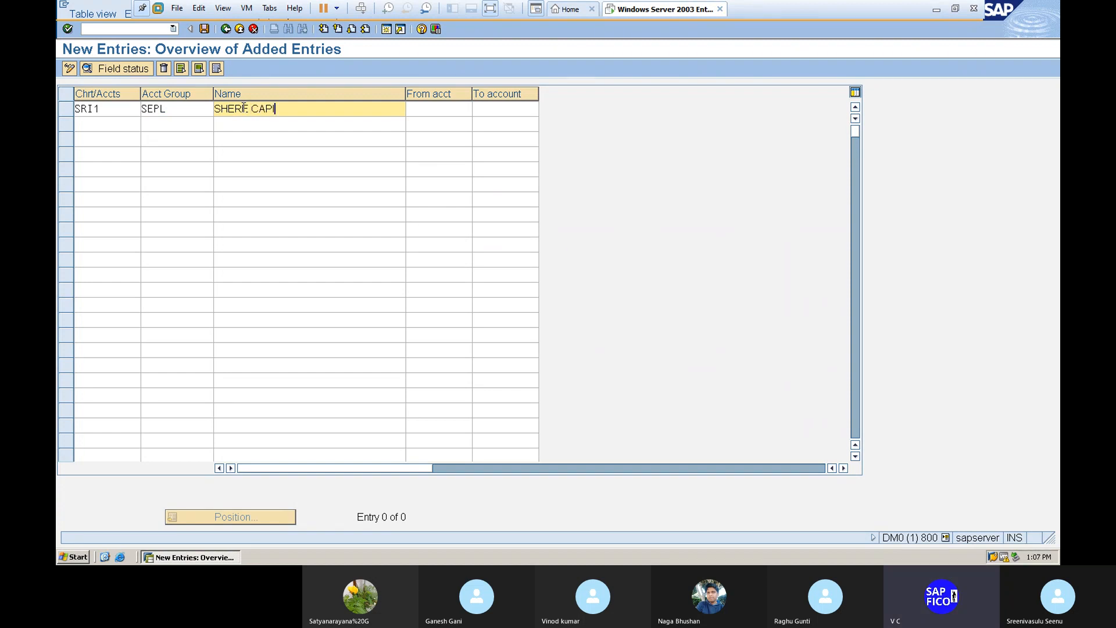
type("TAL")
left_click(435, 107)
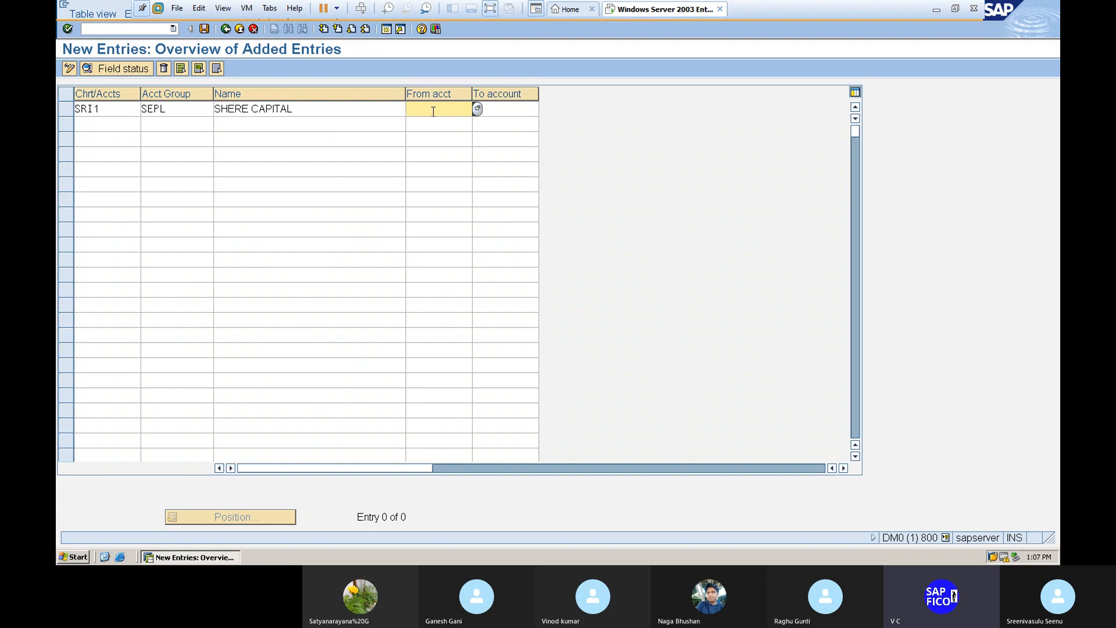
type("100000")
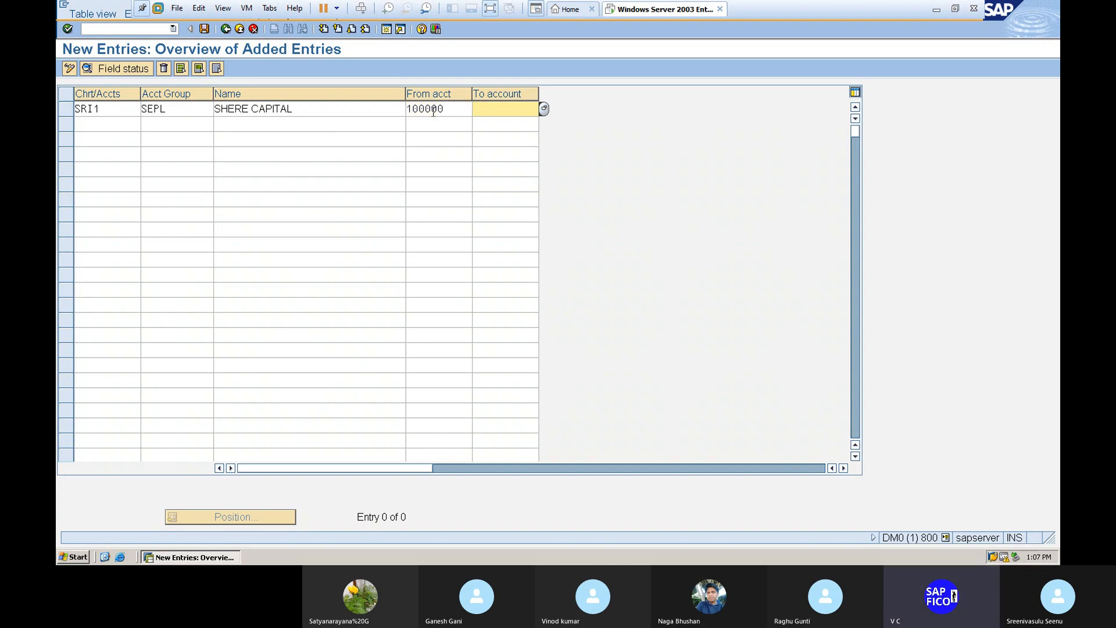
key("Tab")
type("1000")
type("11")
key("BackSpace")
key("BackSpace")
Step: Enter chart of accounts SRI1 in the second row of the new account group entries
left_click(100, 122)
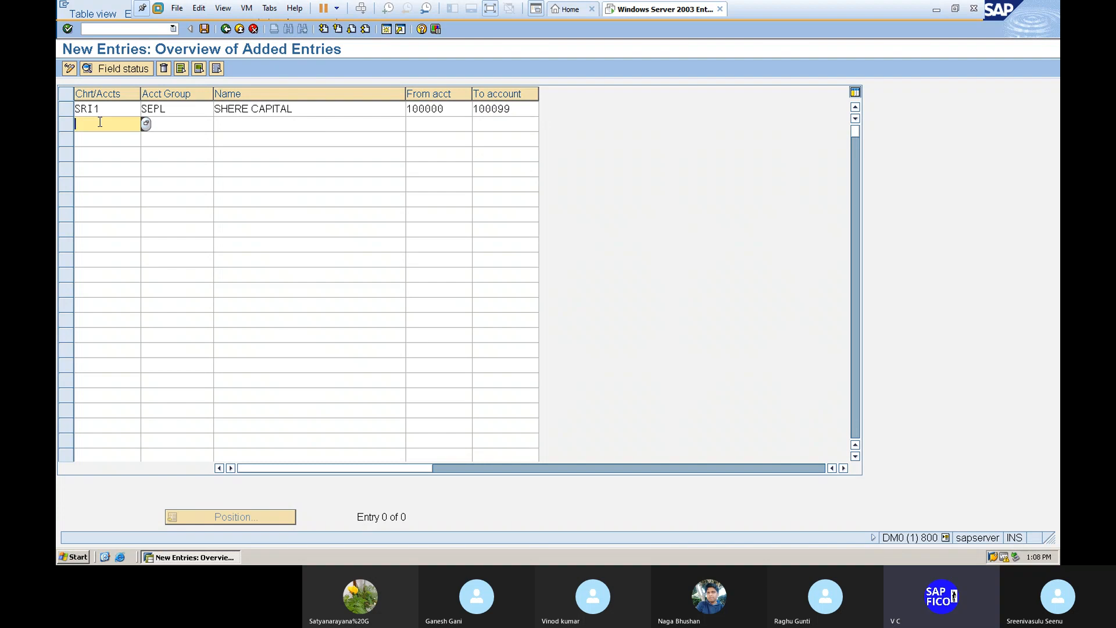
type("SRI")
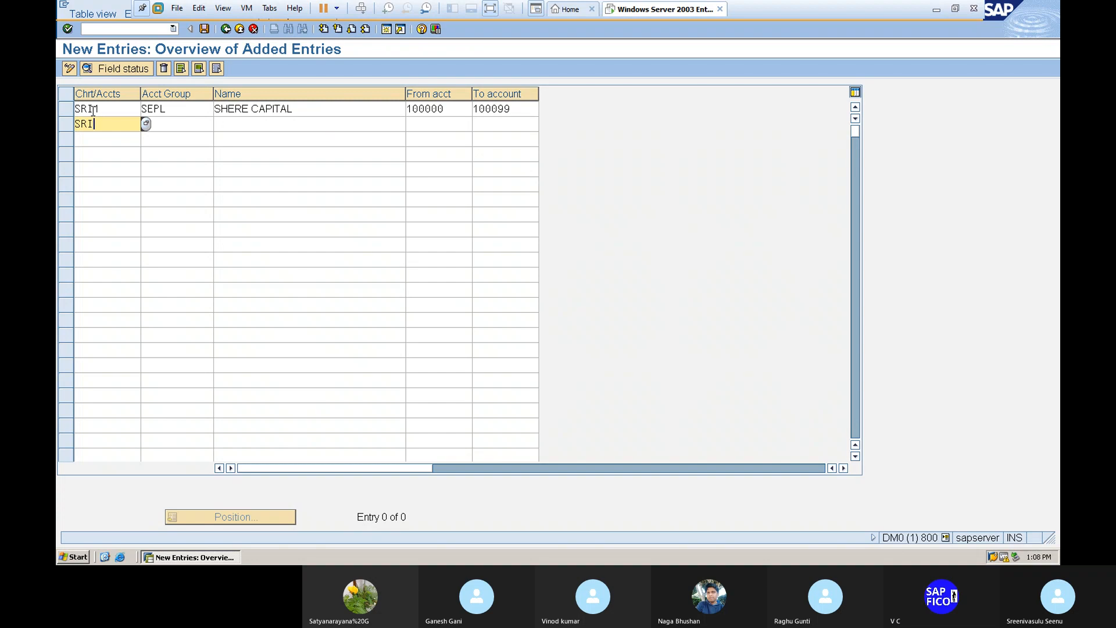
left_click(93, 109)
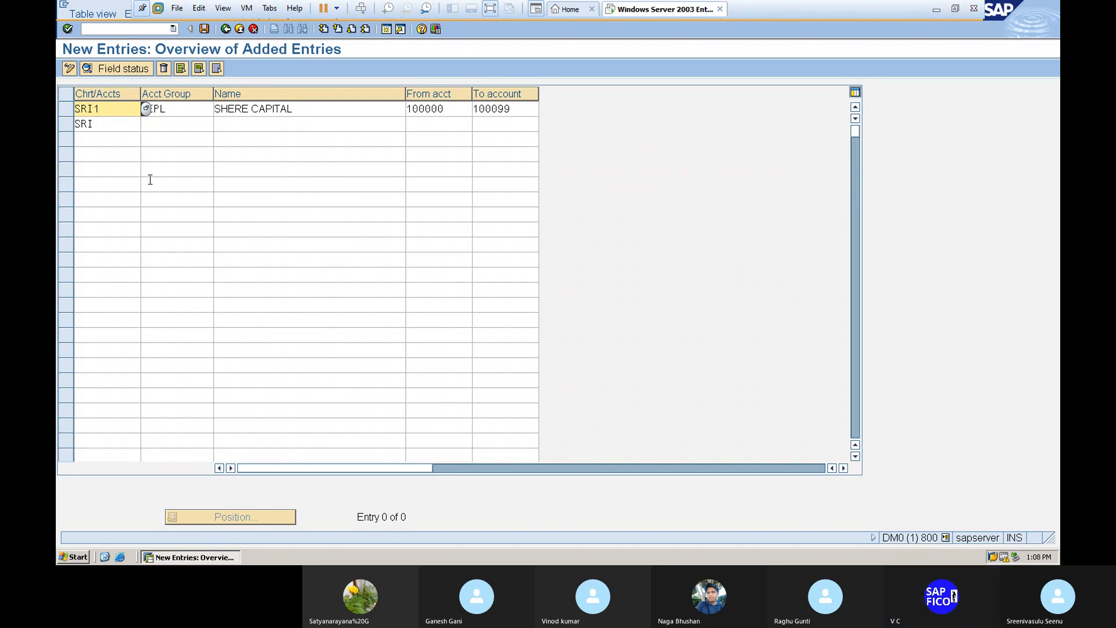
left_click(150, 182)
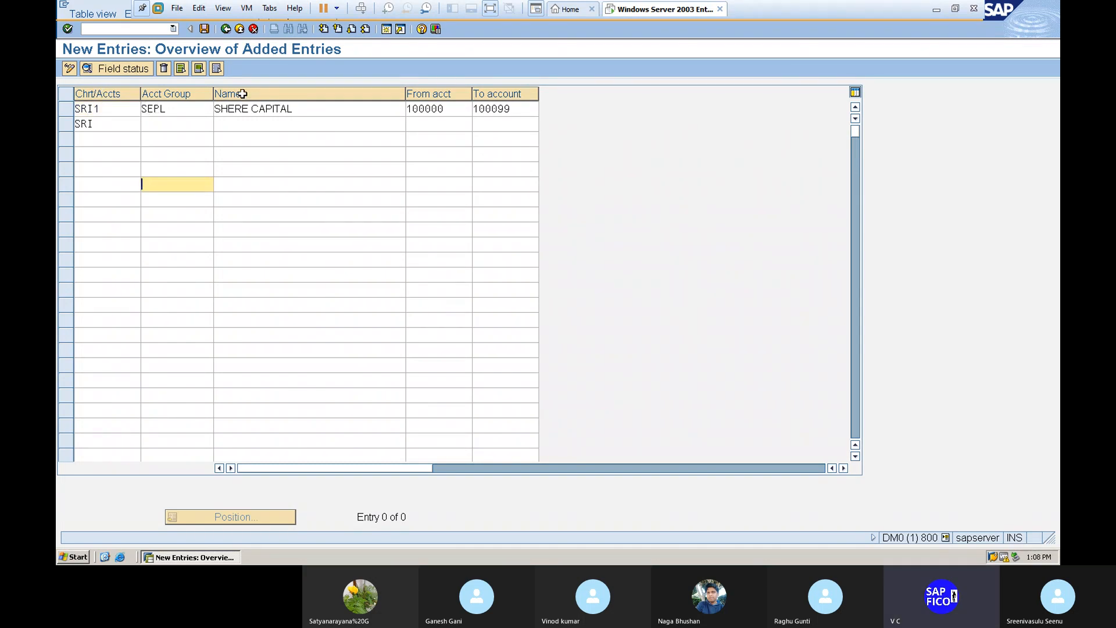
left_click(84, 108)
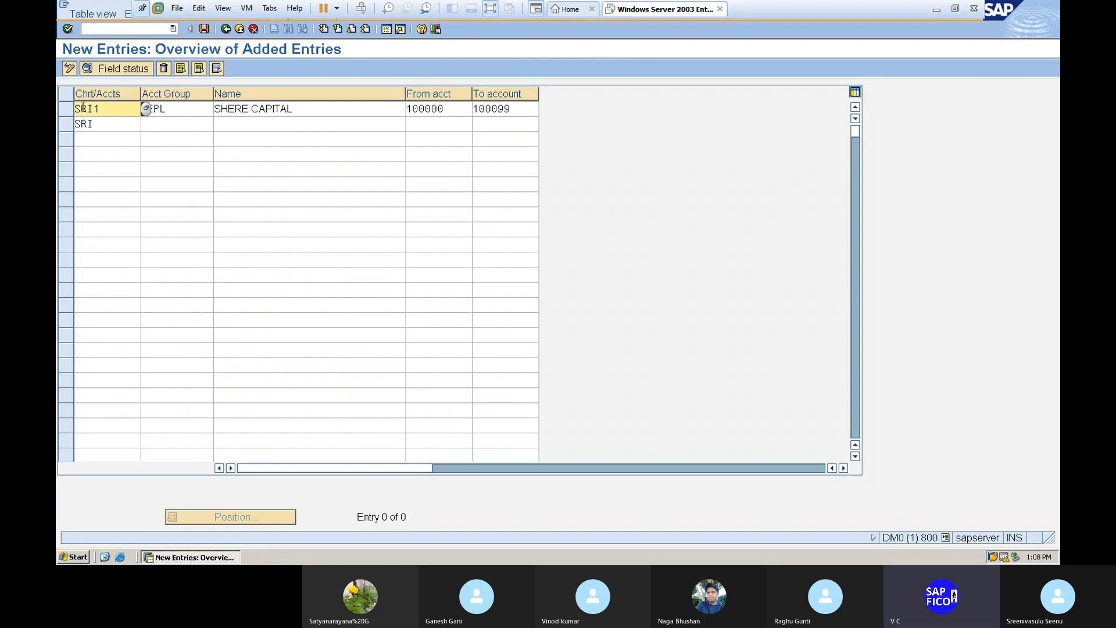
right_click(83, 107)
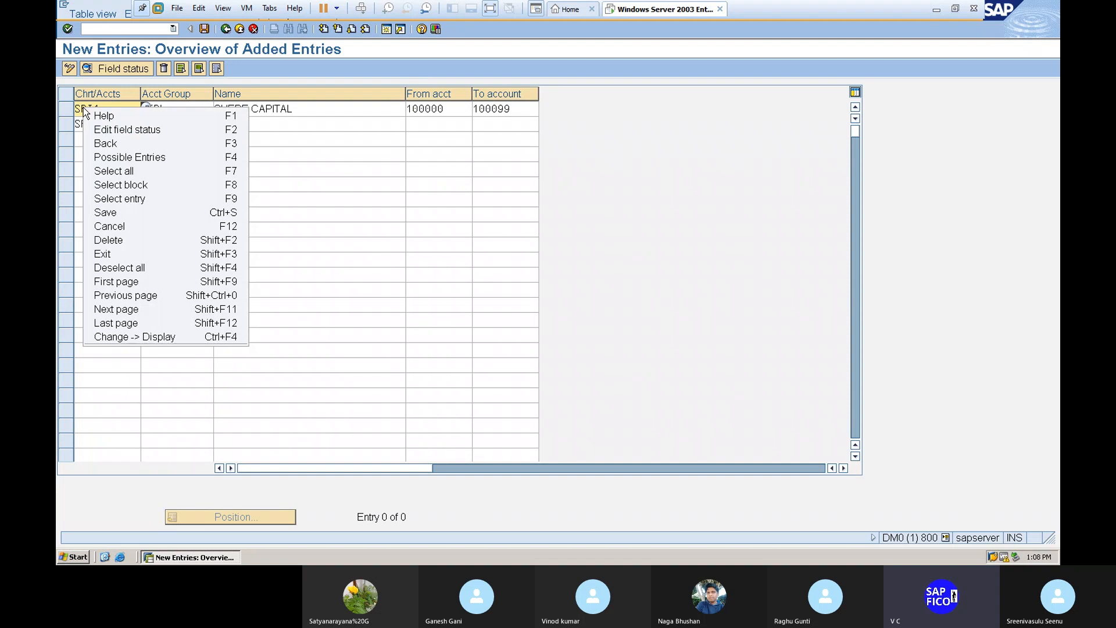
left_click(302, 200)
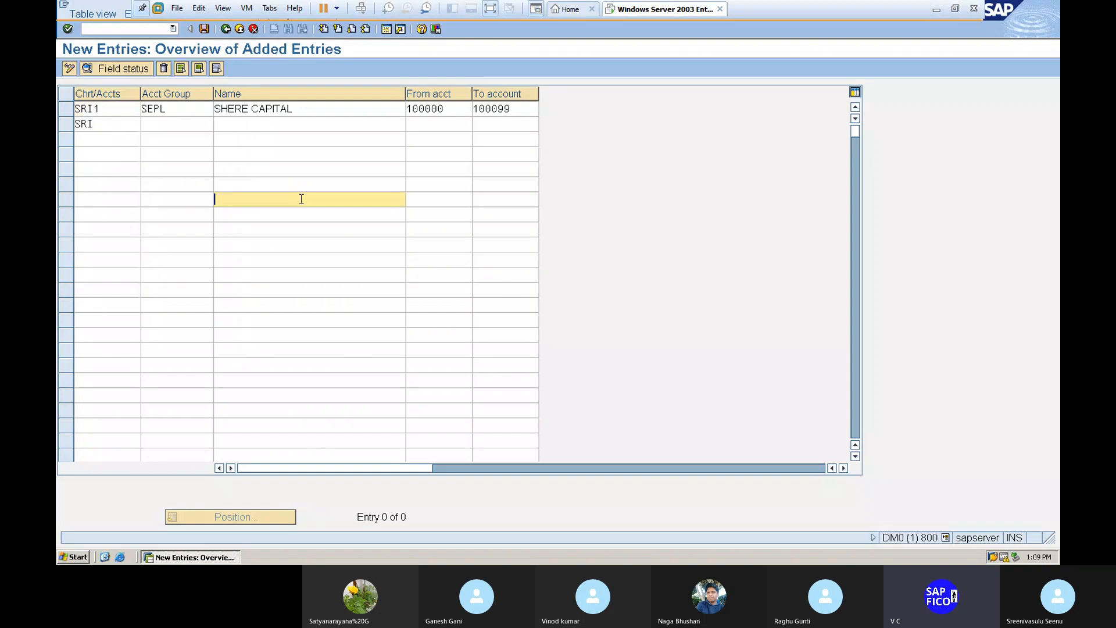
left_click(81, 109)
left_click_drag(81, 108, 116, 122)
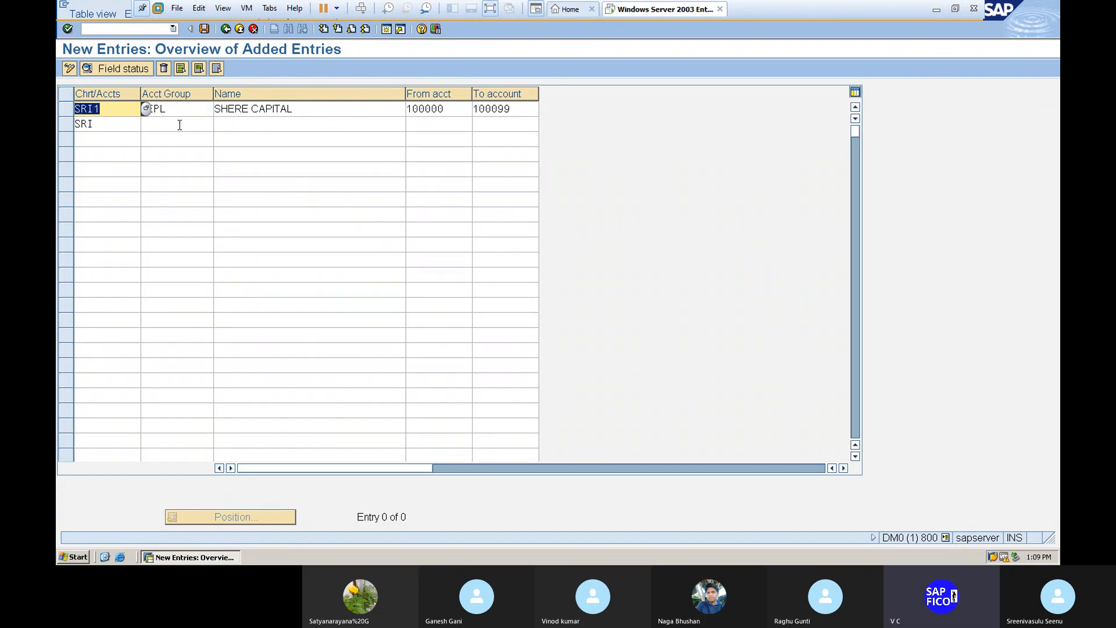
left_click(110, 128)
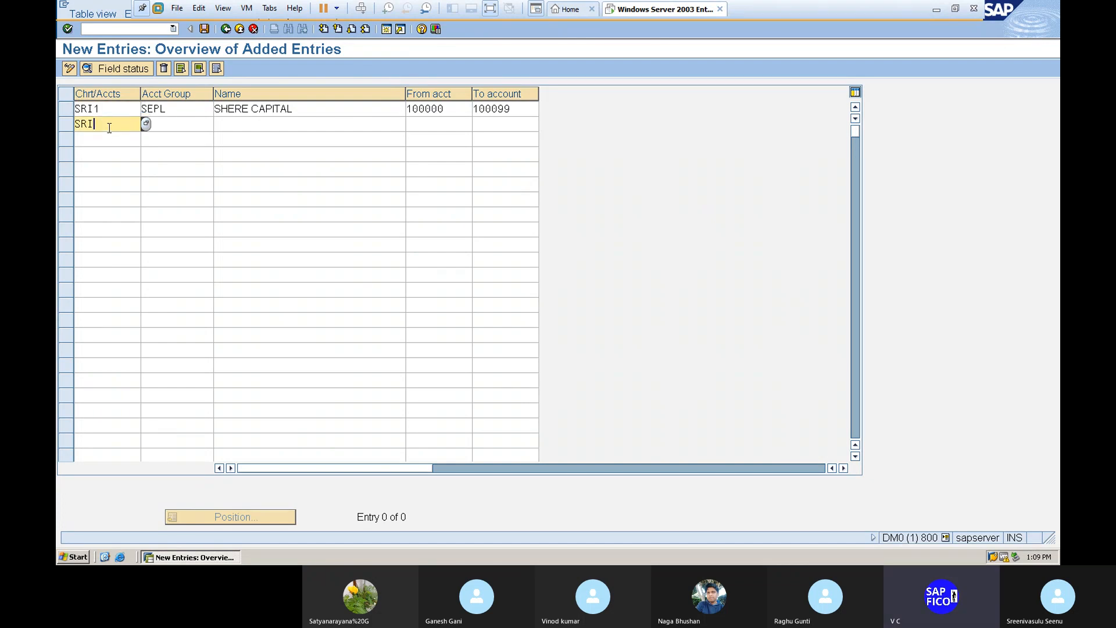
left_click(83, 108)
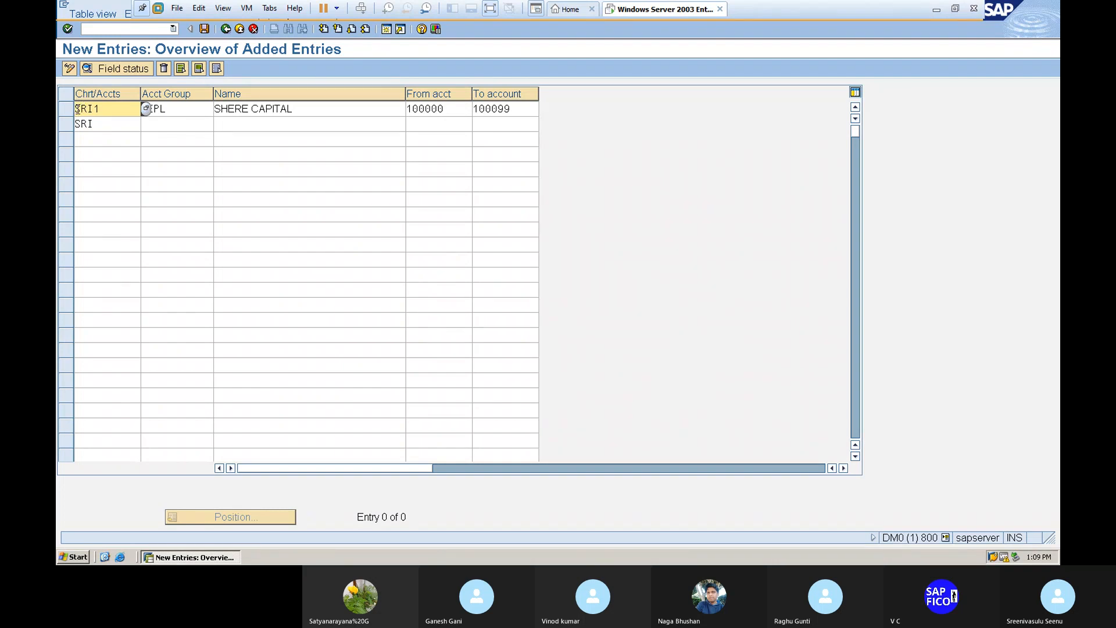
left_click_drag(77, 109, 109, 111)
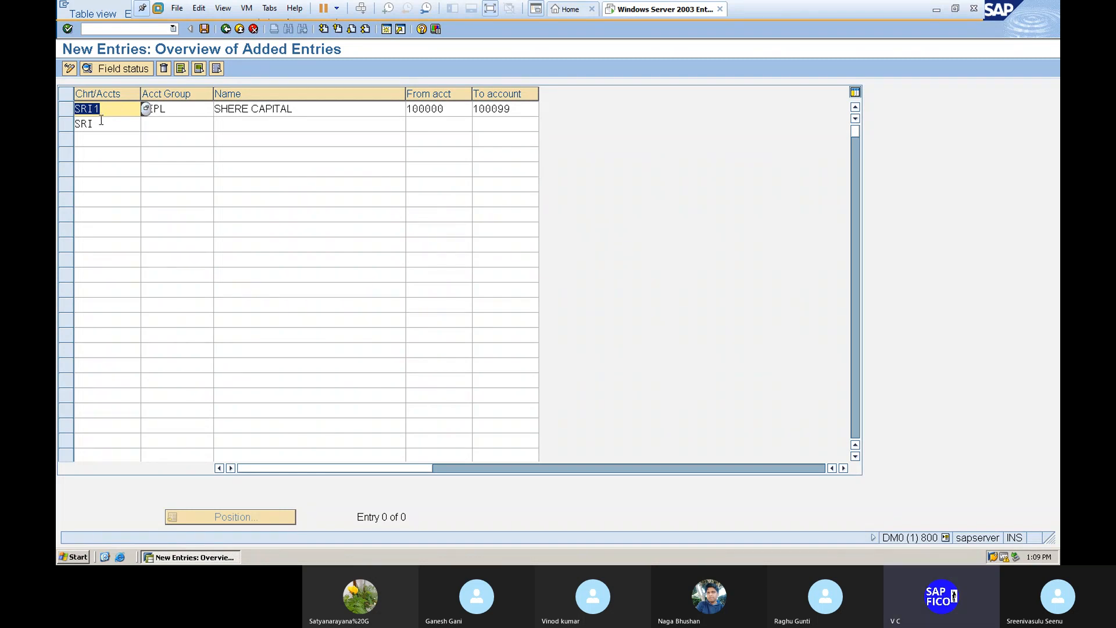
left_click(103, 127)
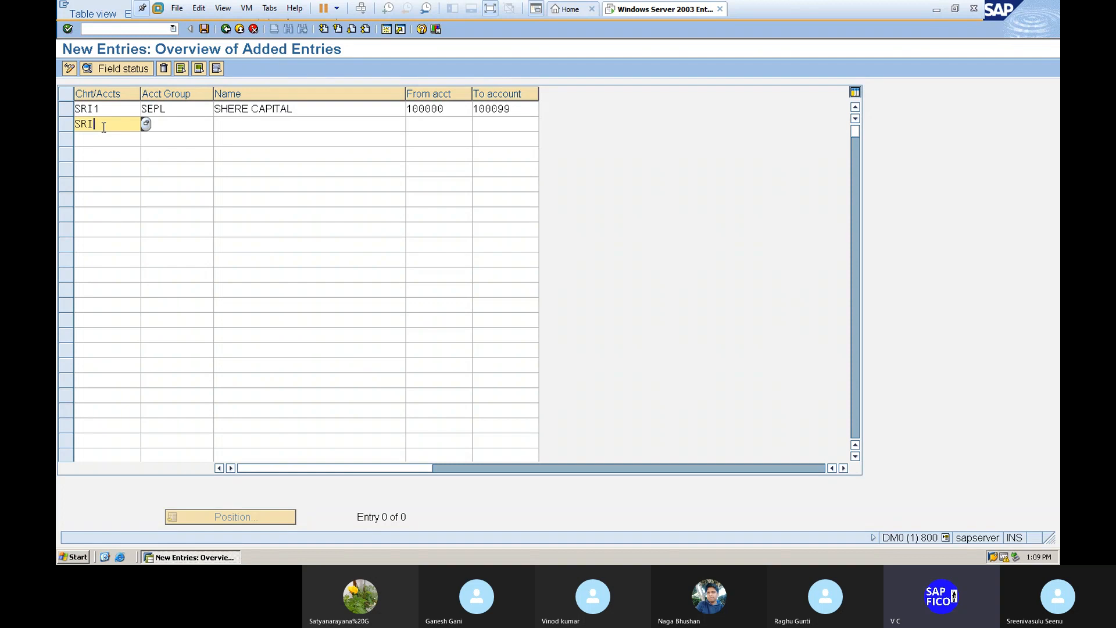
type("1")
left_click(102, 142)
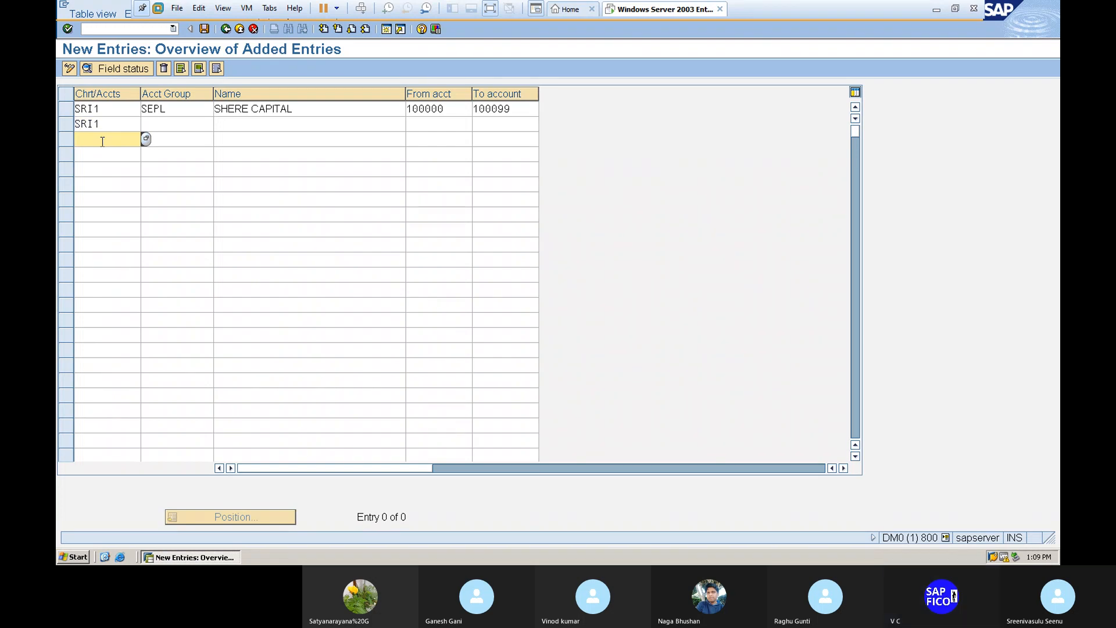
type("FM_F")
key("BackSpace")
key("BackSpace")
key("BackSpace")
key("BackSpace")
left_click(86, 109)
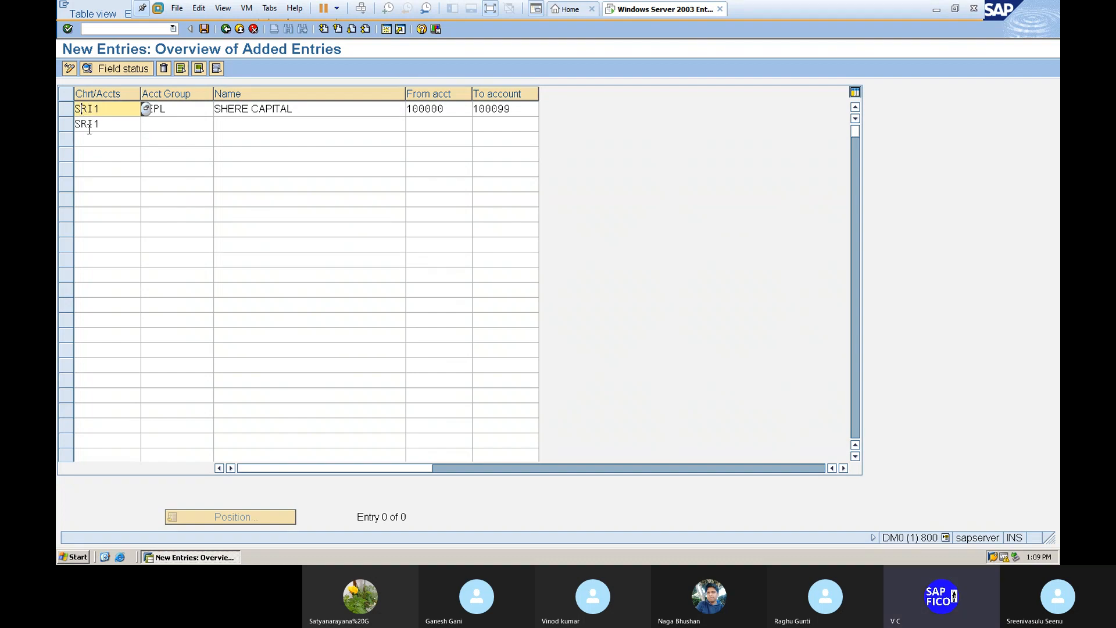
left_click(92, 136)
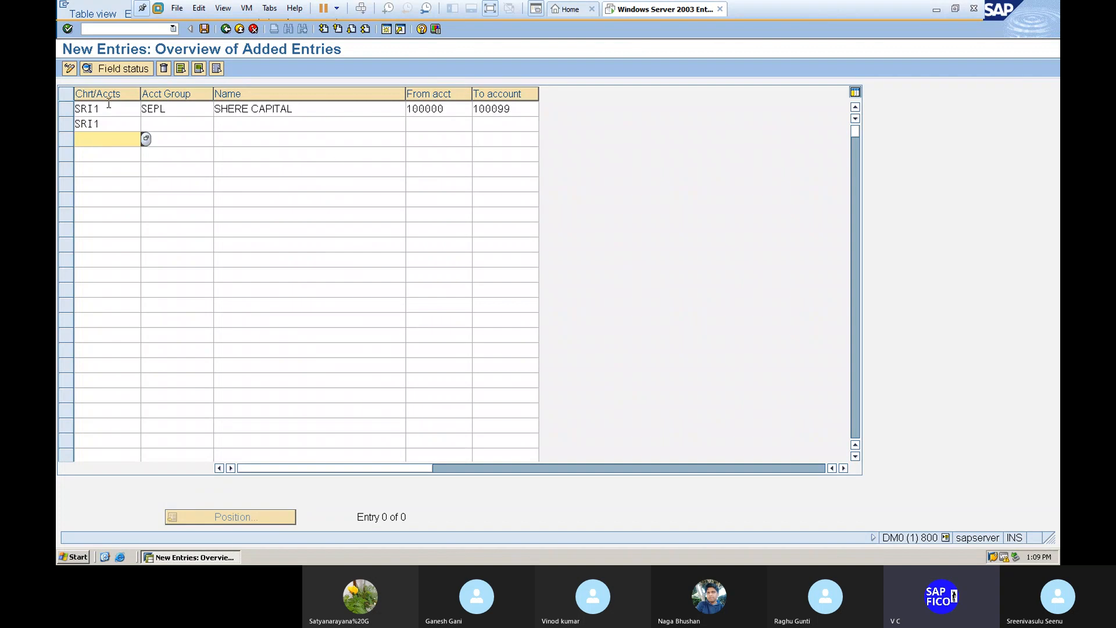
Step: Open the field status groups of account group SEPL, and leave for the SAP Easy Access screen without saving
key("Return")
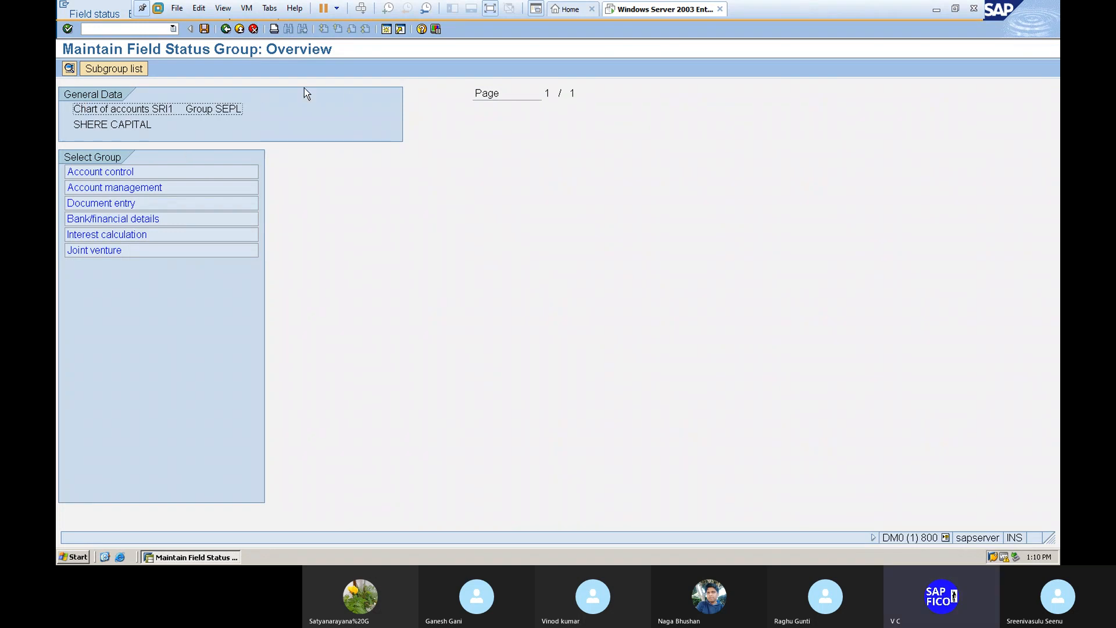
left_click(118, 30)
type("/N")
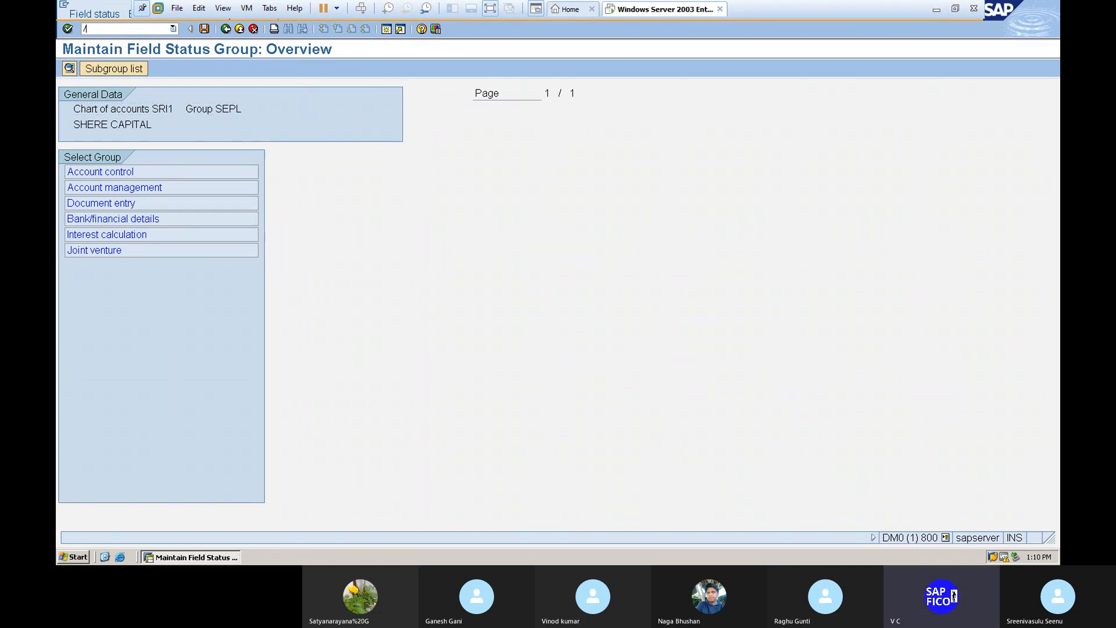
key("Return")
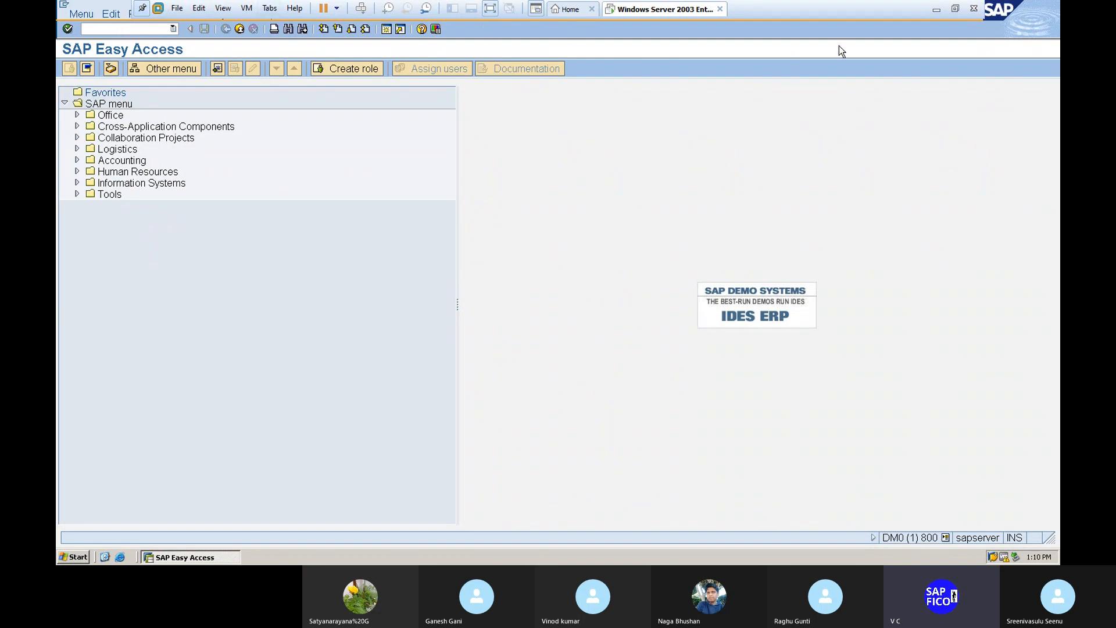
Step: Switch to Skype, dismiss the notice about the new call screen, and return to the SAP session
left_click(936, 11)
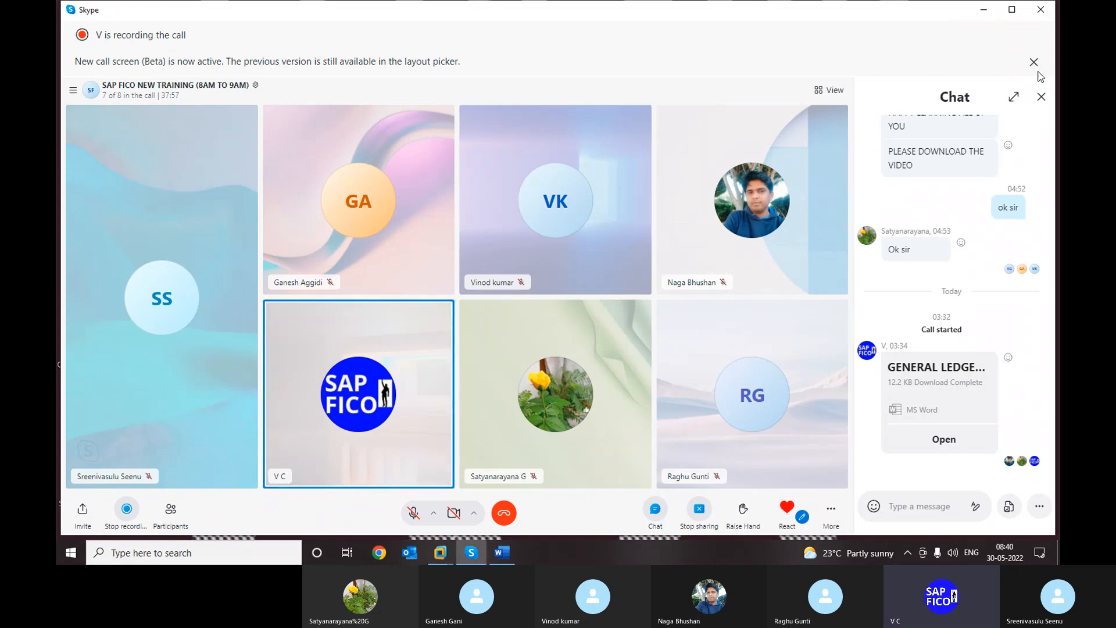
left_click(1036, 65)
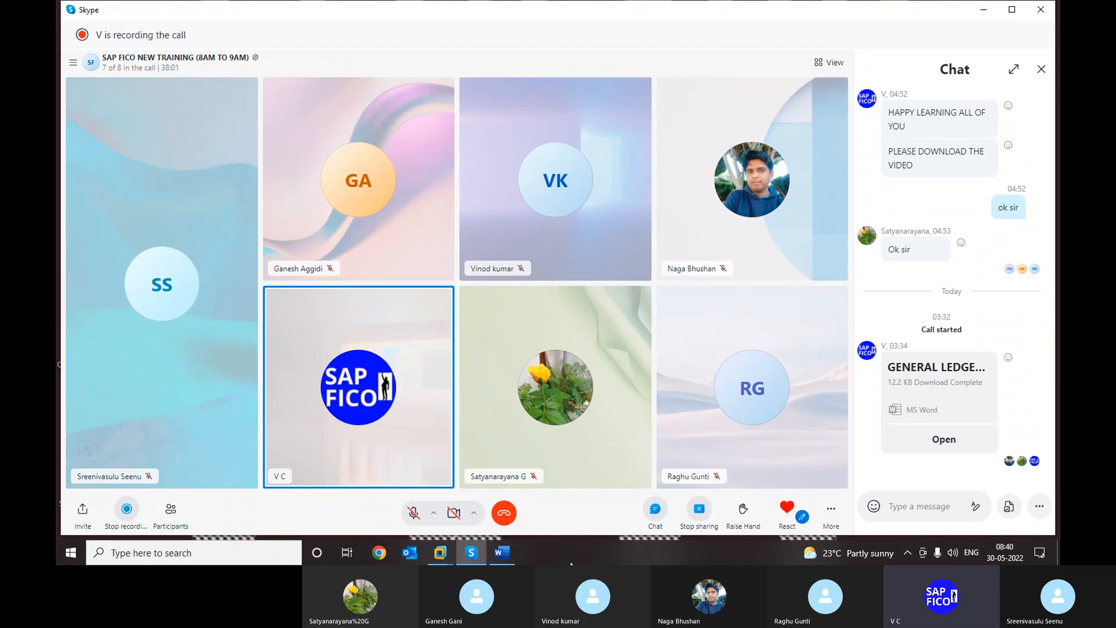
mouse_move(442, 553)
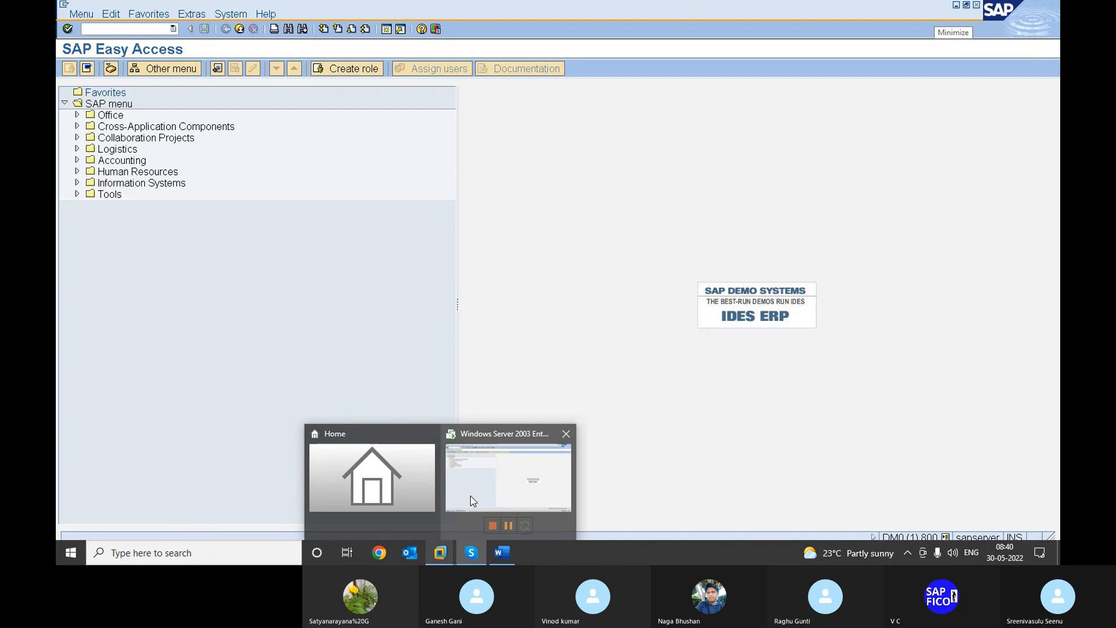
left_click(472, 500)
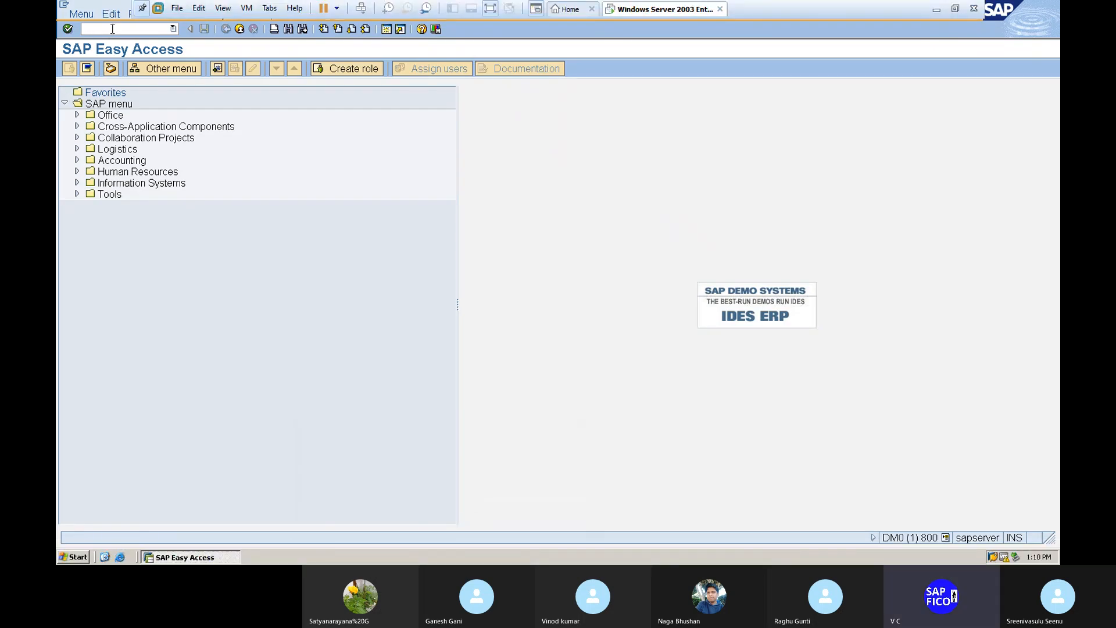
Step: Open transaction OBD4, start new account group entries, and enter chart of accounts SRI1 in the first row
type("O")
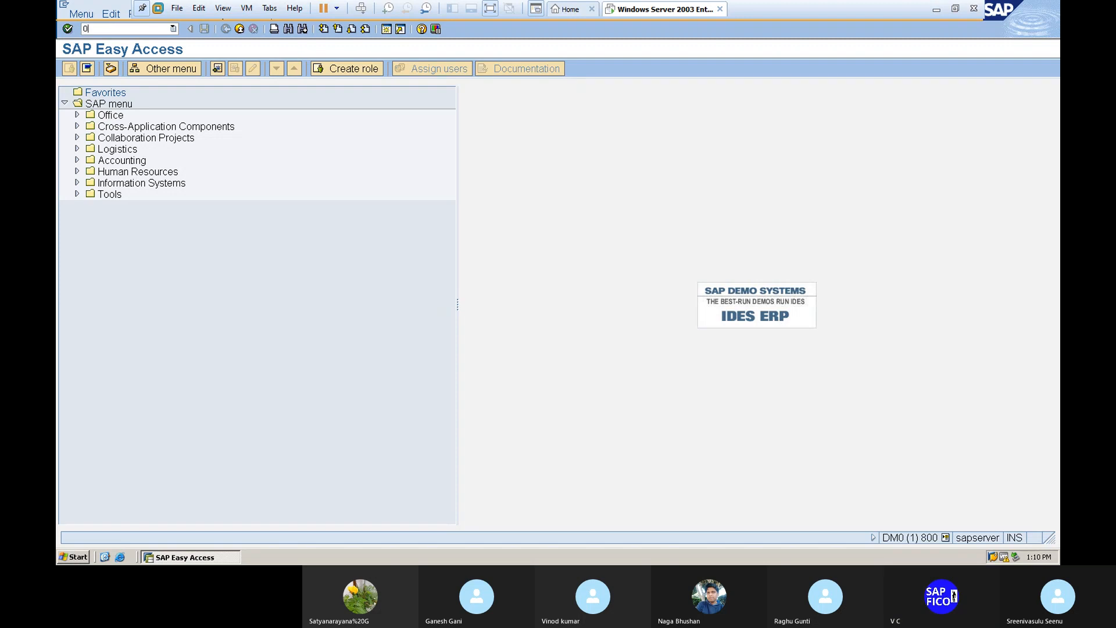
type("BD4")
key("Return")
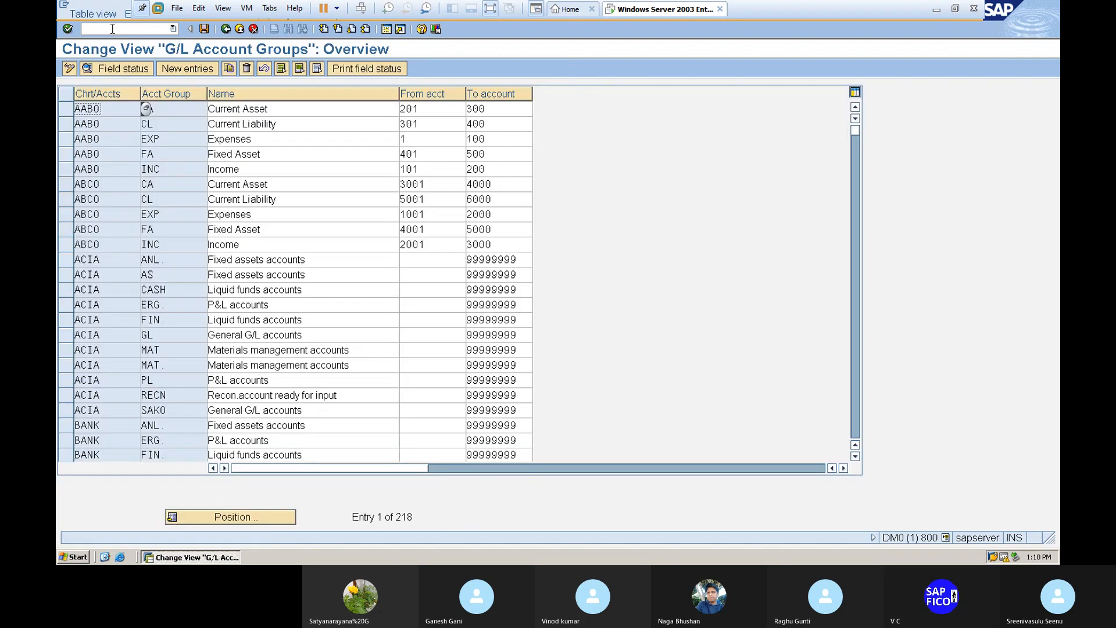
left_click(185, 68)
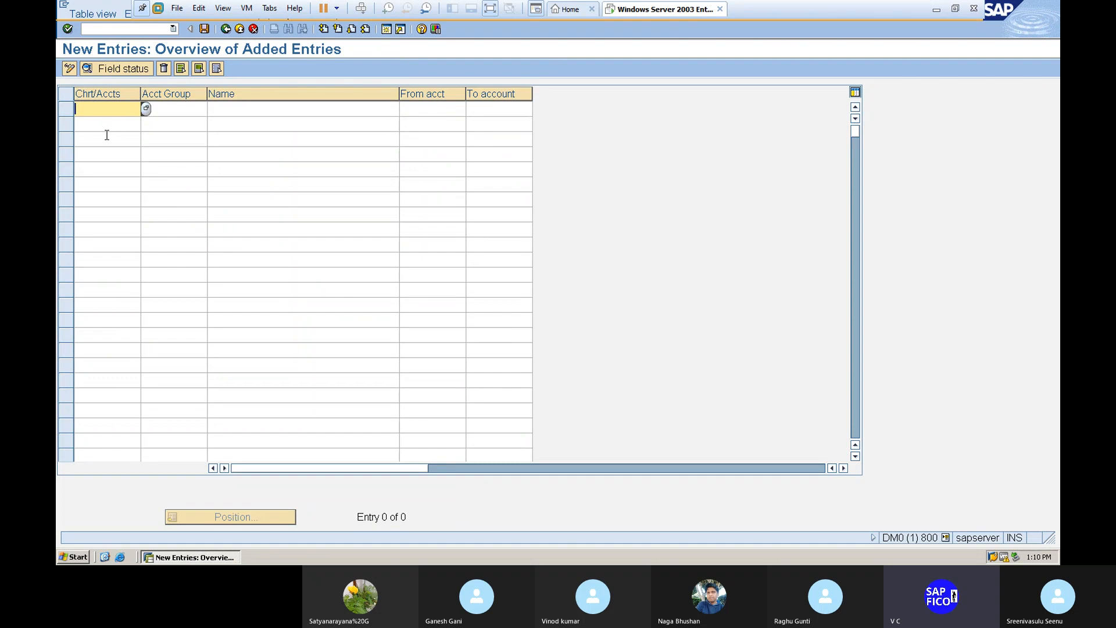
type("SRI1")
key("Tab")
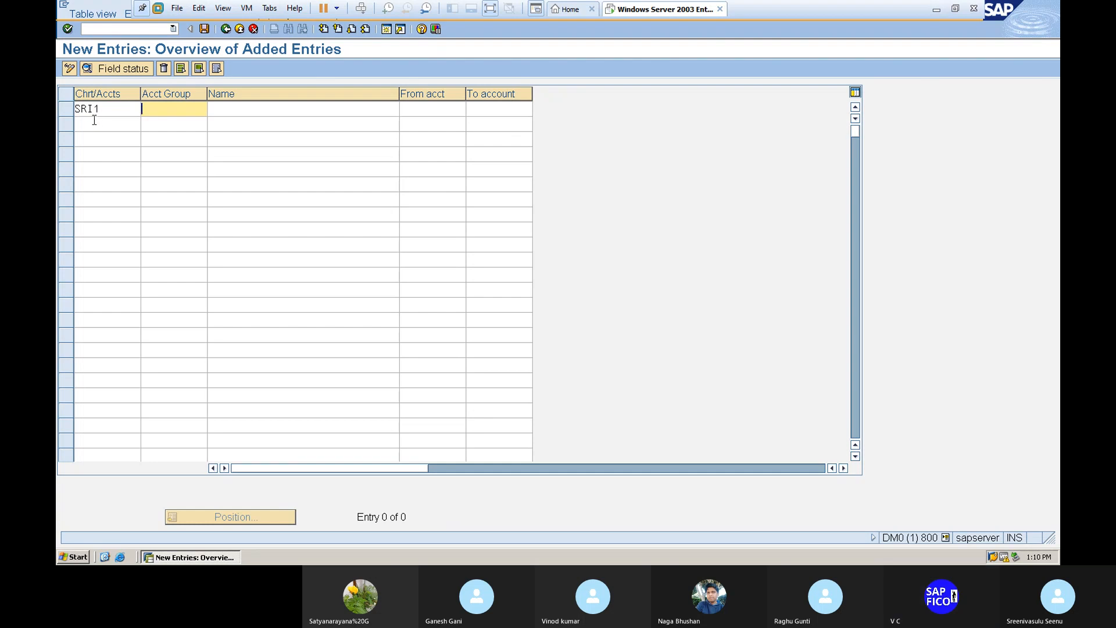
left_click(93, 122)
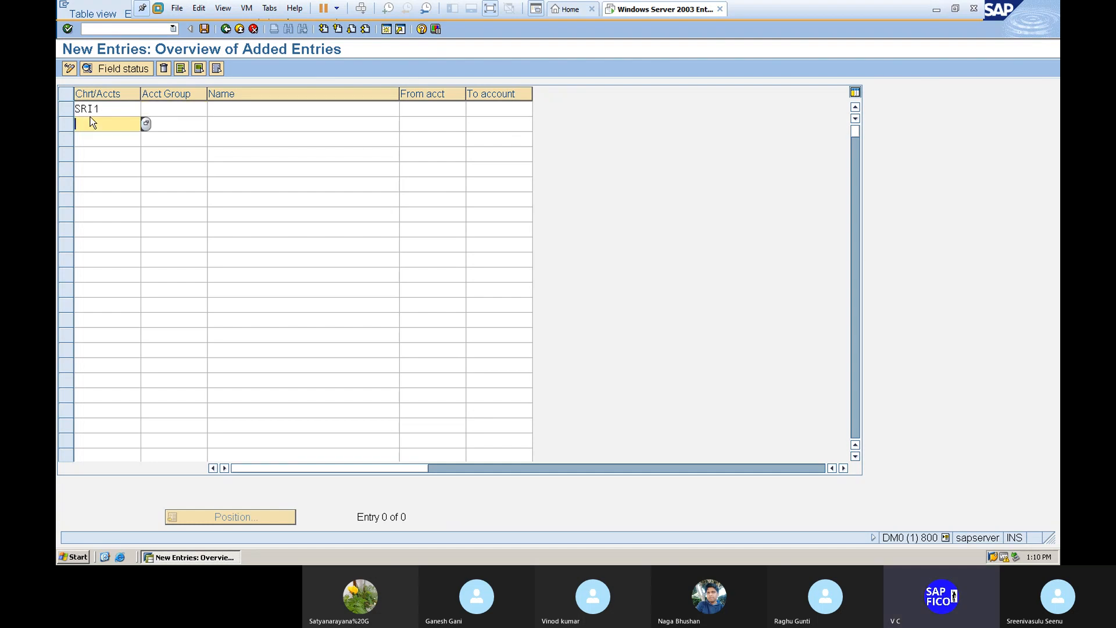
left_click(86, 110)
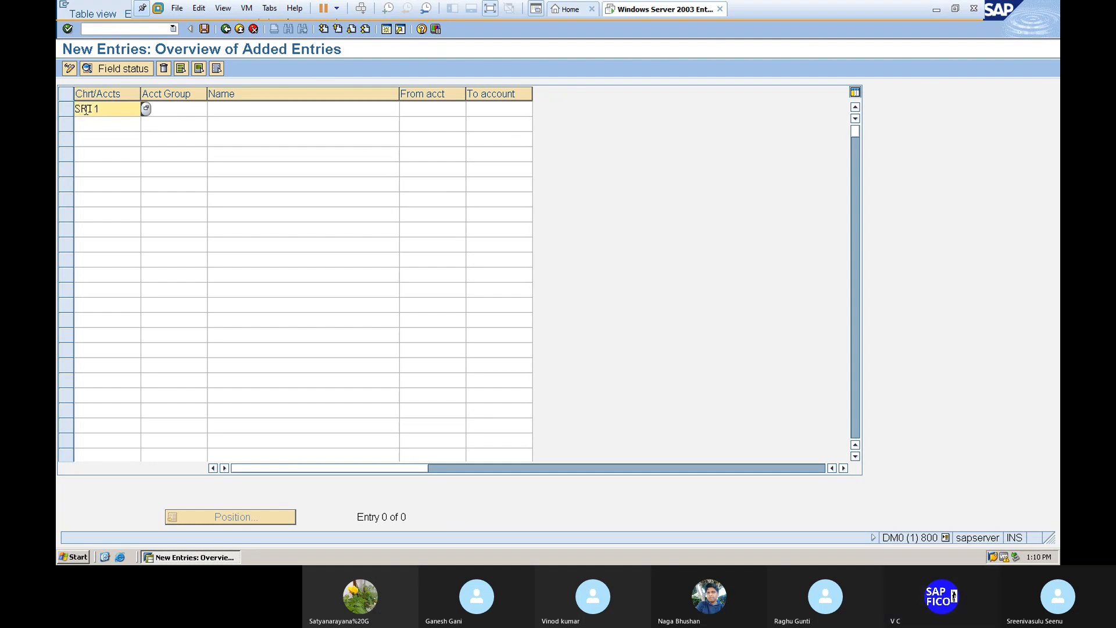
Step: Switch to the Skype call window, minimize it, and return to the SAP session
left_click(937, 10)
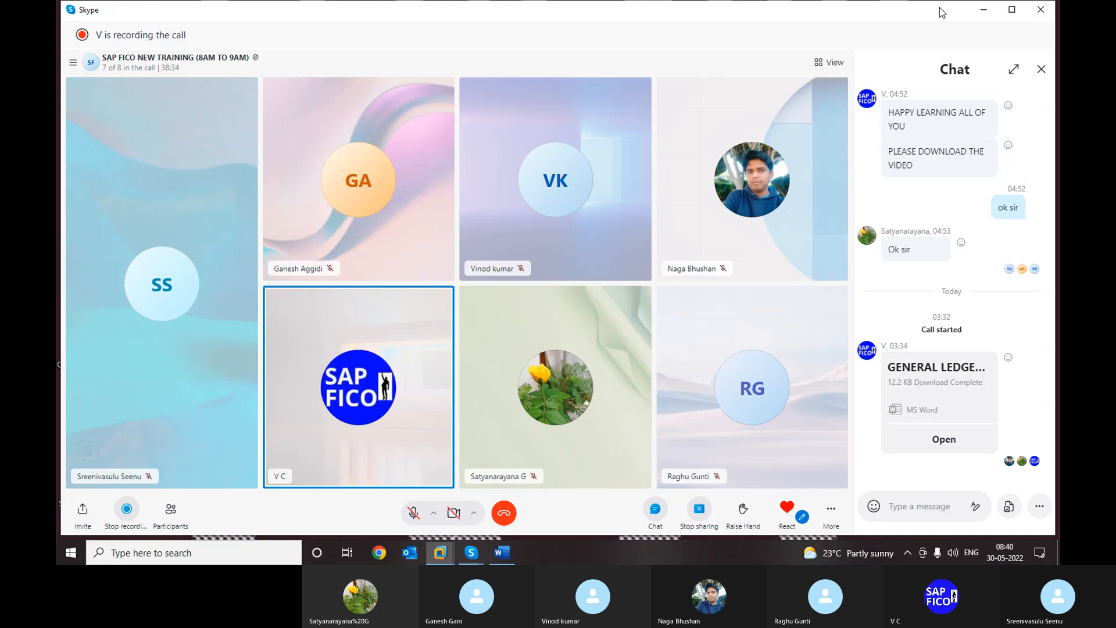
left_click(922, 80)
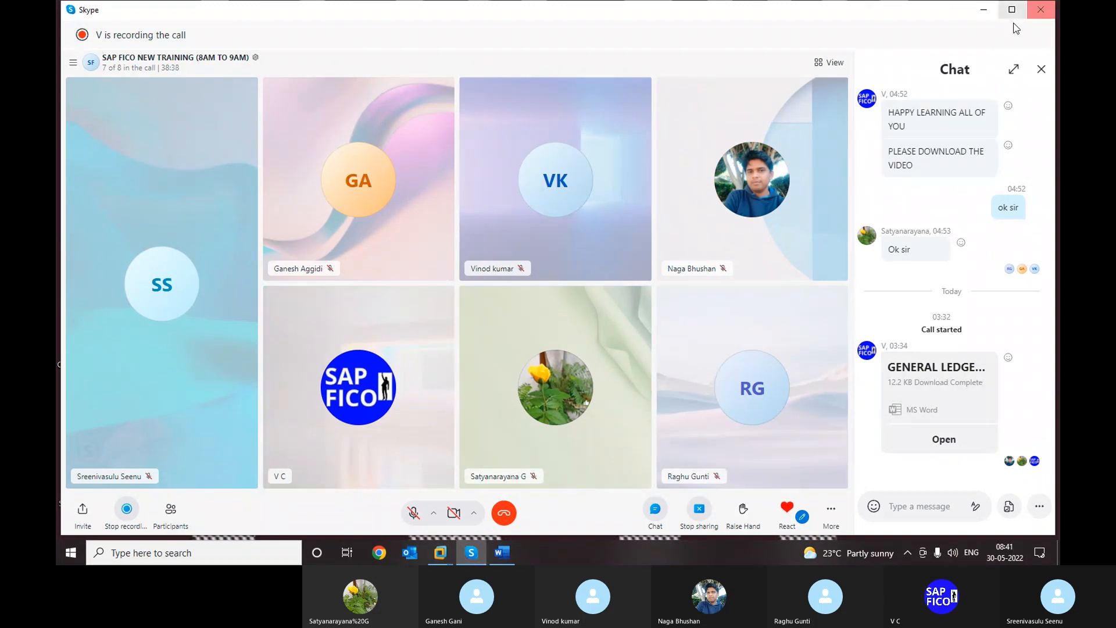
left_click(983, 12)
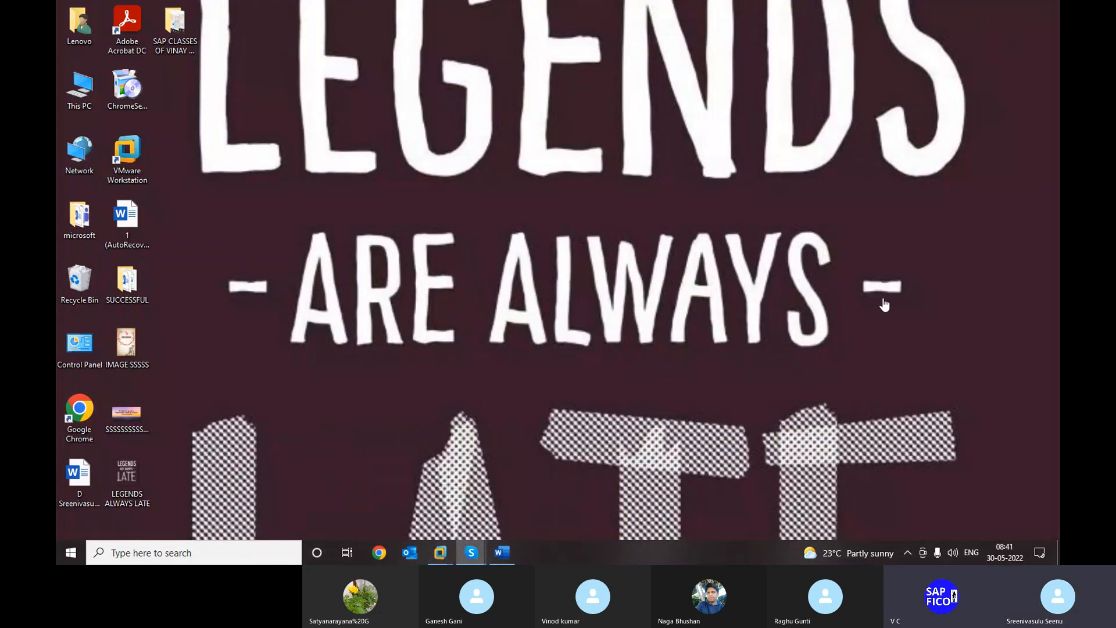
mouse_move(440, 552)
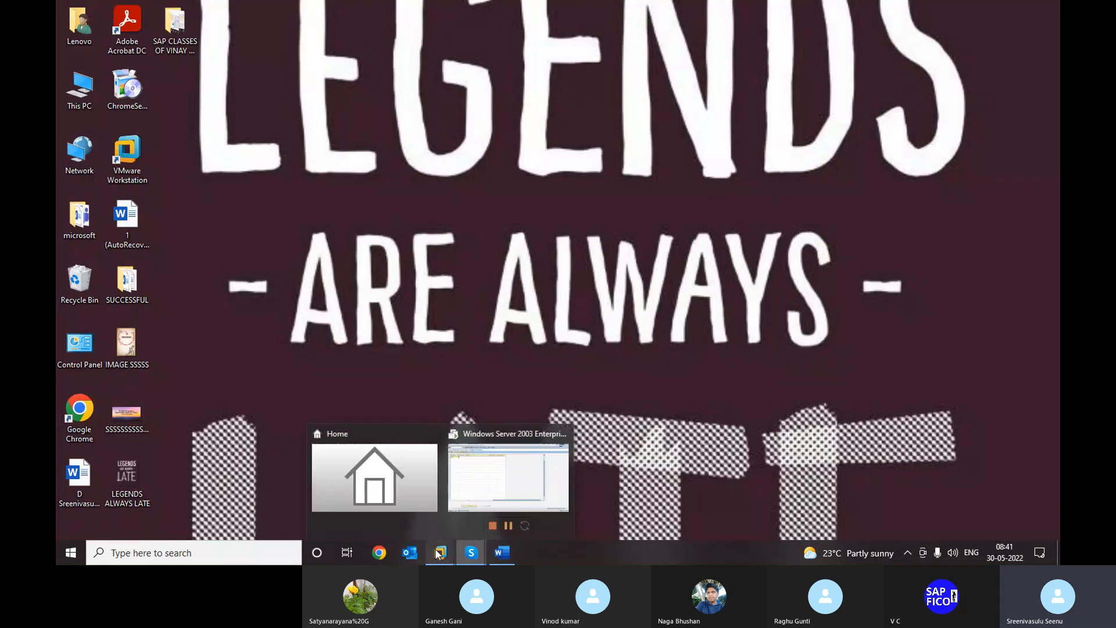
left_click(479, 493)
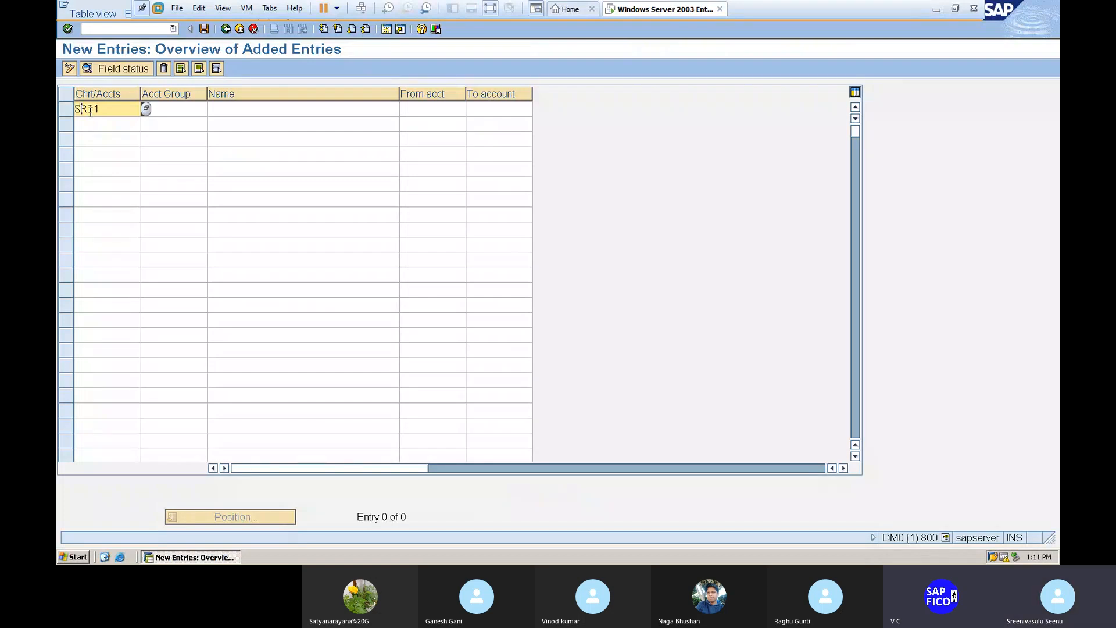
Step: Try to confirm the SRI1 row without an account interval, and leave for the SAP Easy Access screen without saving
left_click_drag(91, 113, 71, 111)
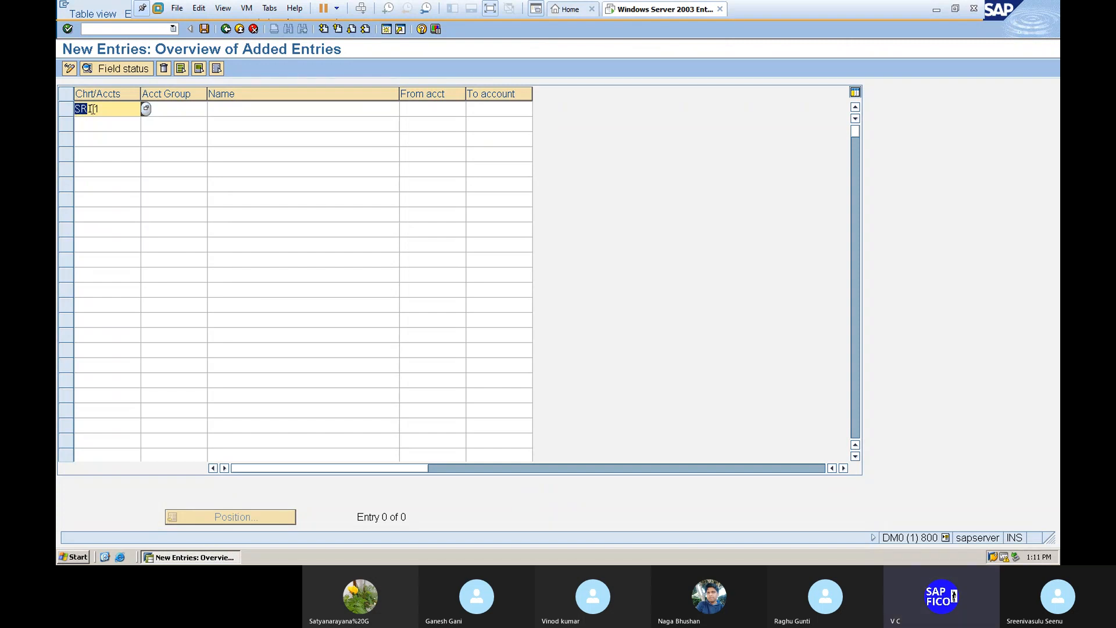
key("Return")
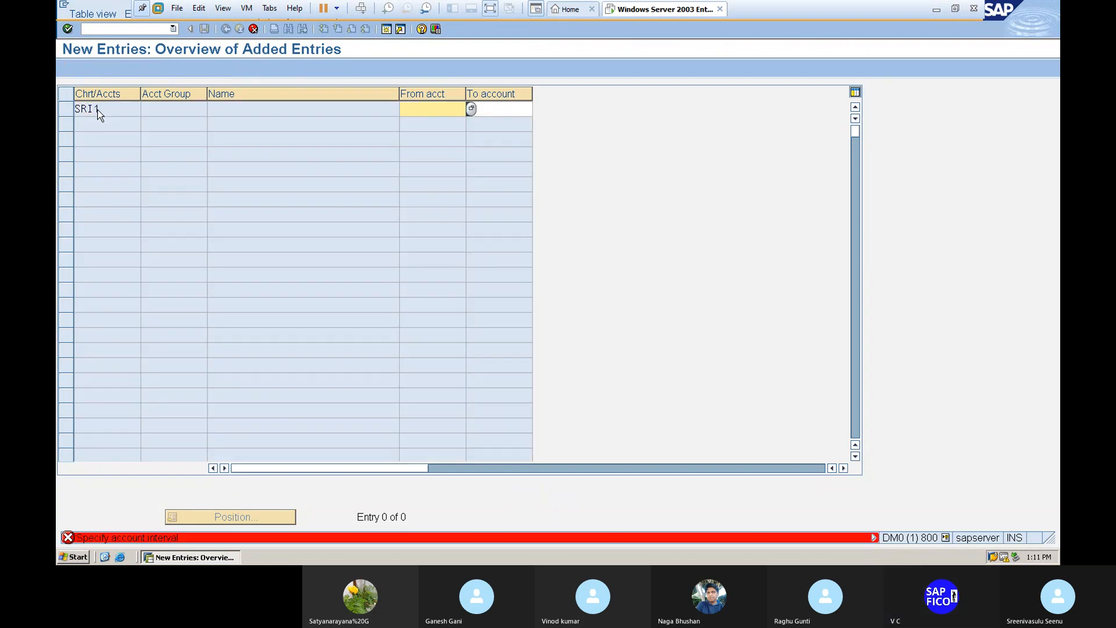
double_click(86, 110)
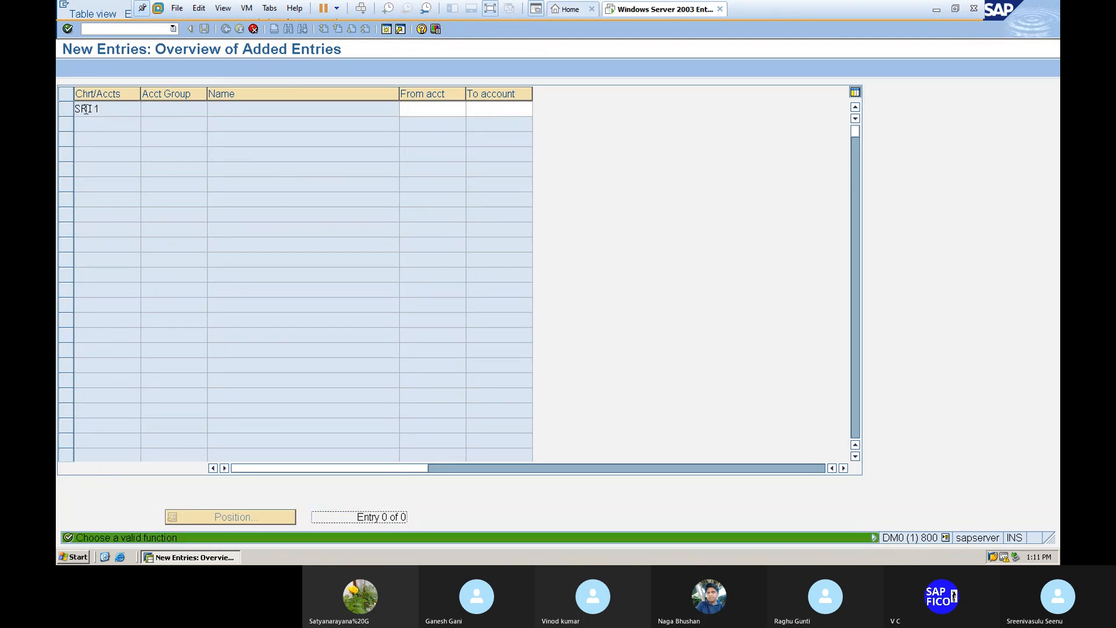
left_click(87, 109)
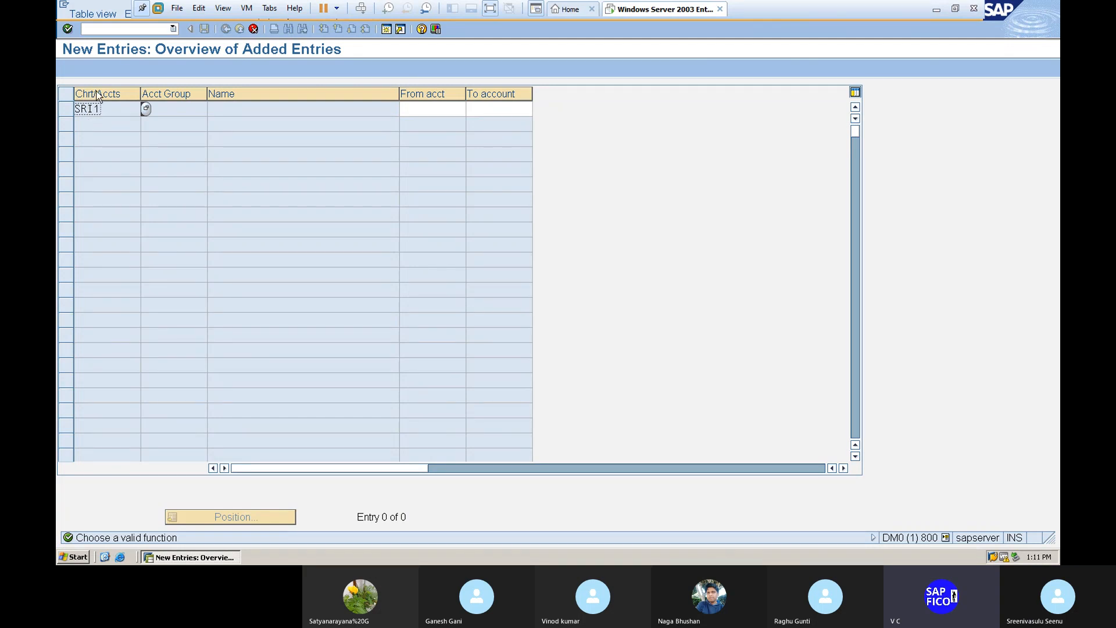
left_click(126, 30)
type("/N")
key("Return")
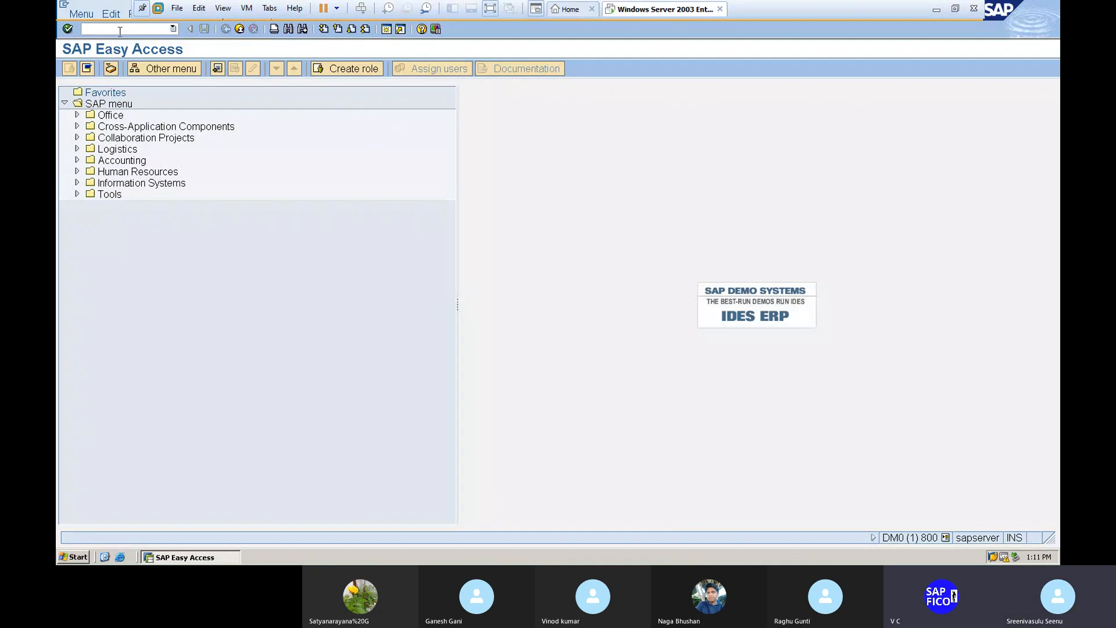
Step: Reopen transaction OBD4 and start new account group entries with chart of accounts SRI1 in the first row
type("OBD4")
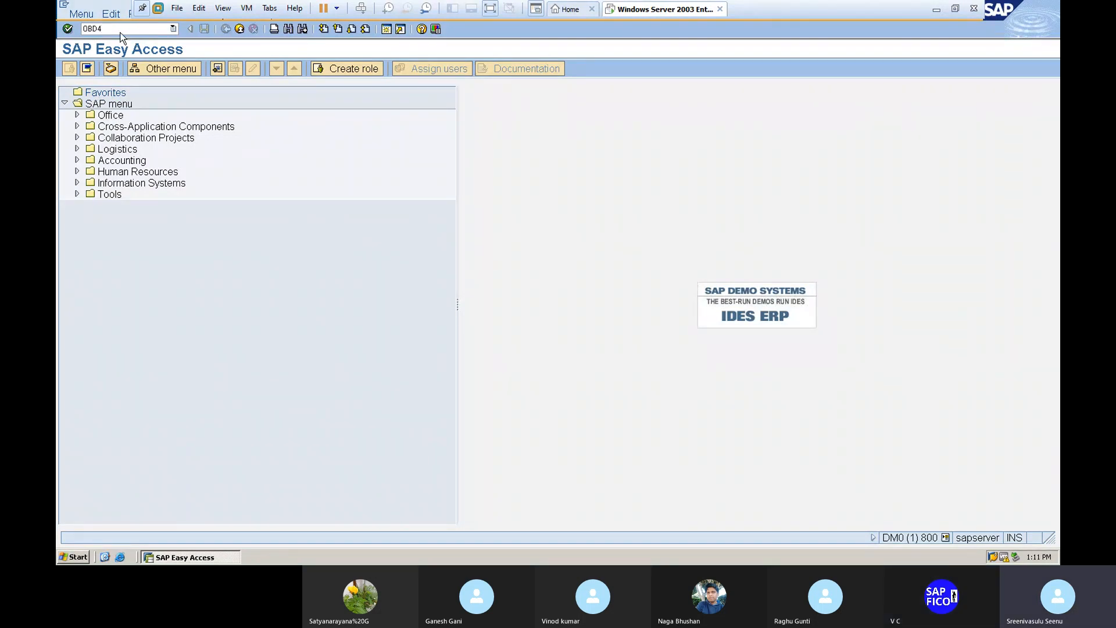
key("Return")
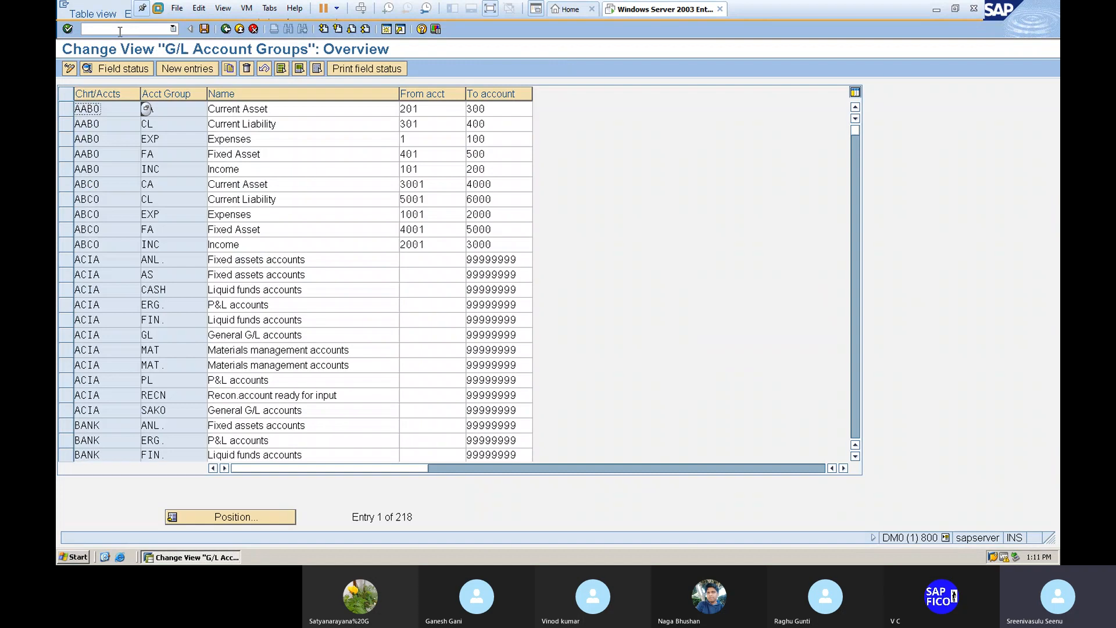
left_click(186, 67)
type("SR")
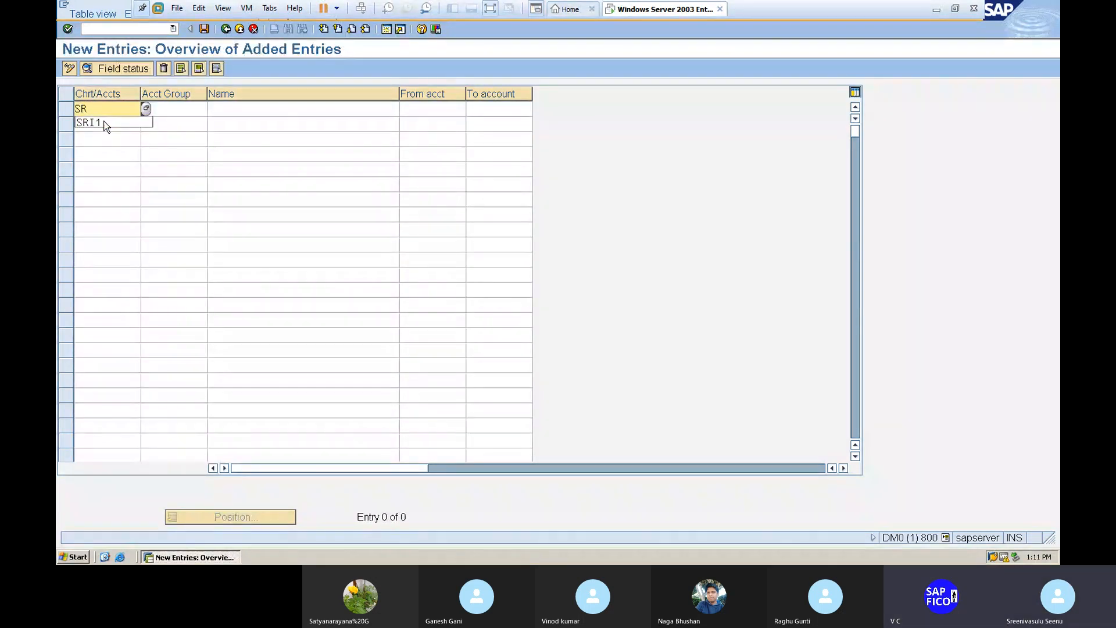
type("I")
left_click(104, 124)
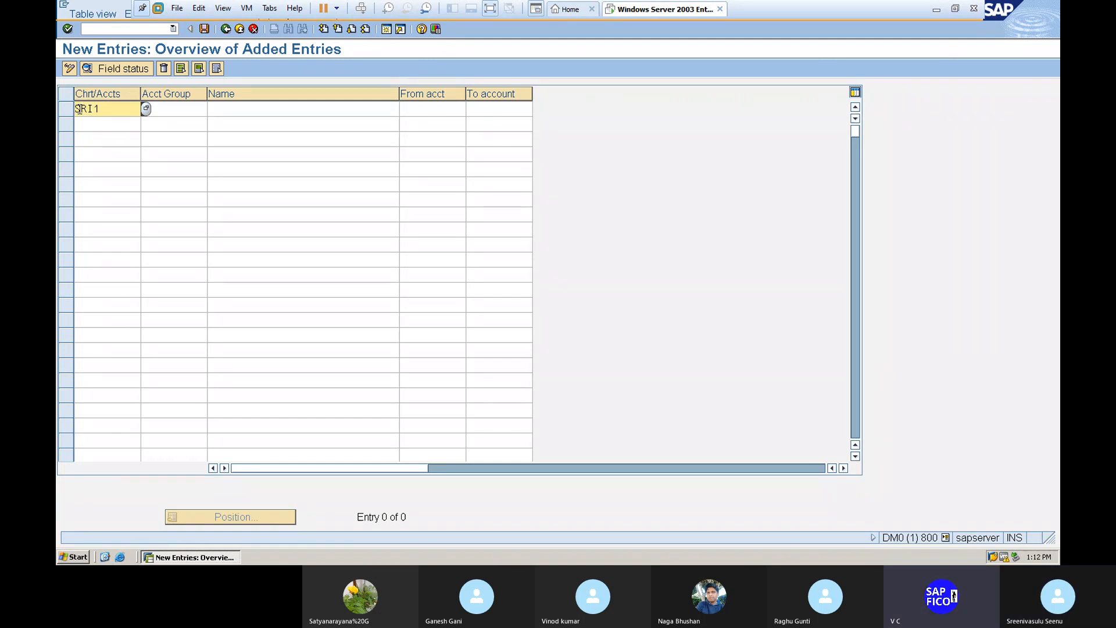
Step: Copy chart of accounts SRI1 from the first row into the second and third rows
left_click_drag(78, 109, 118, 109)
key("ctrl+c")
left_click(106, 126)
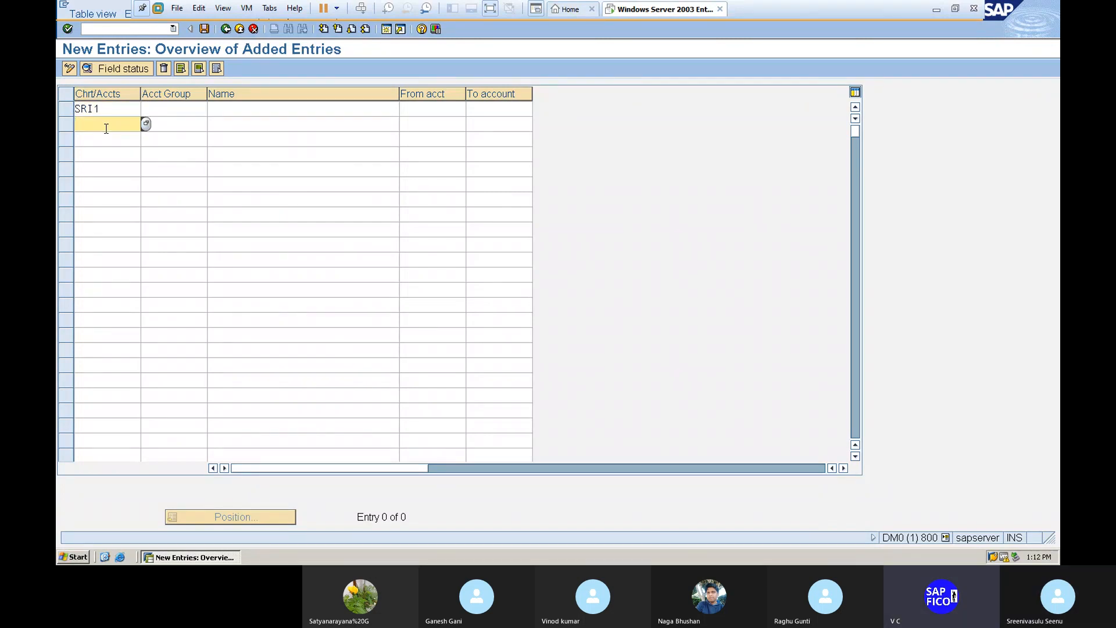
key("ctrl+v")
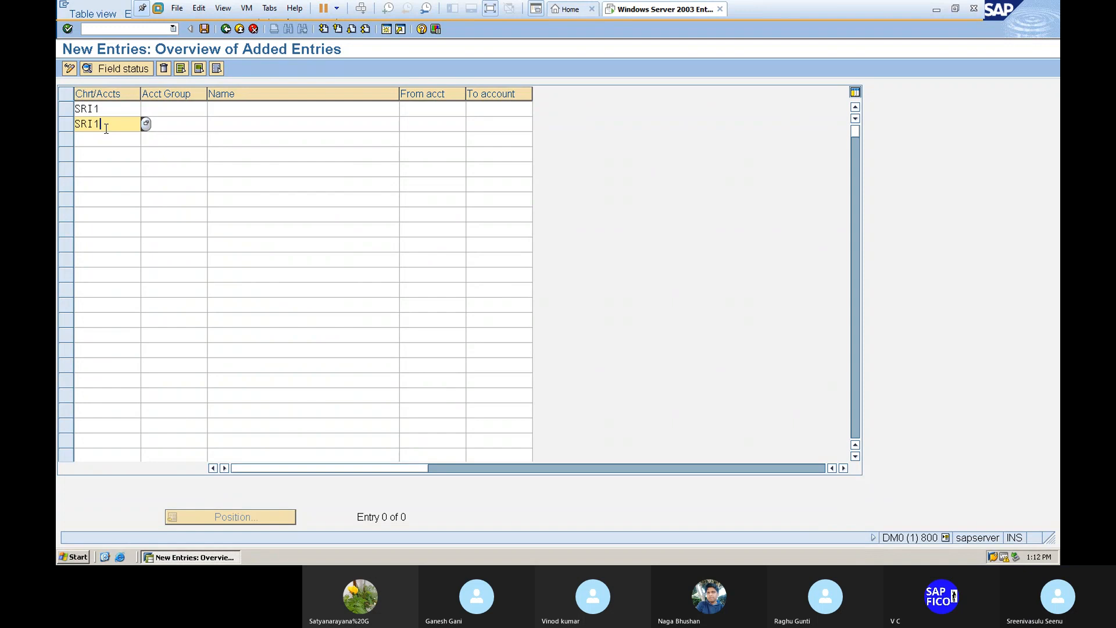
left_click(96, 140)
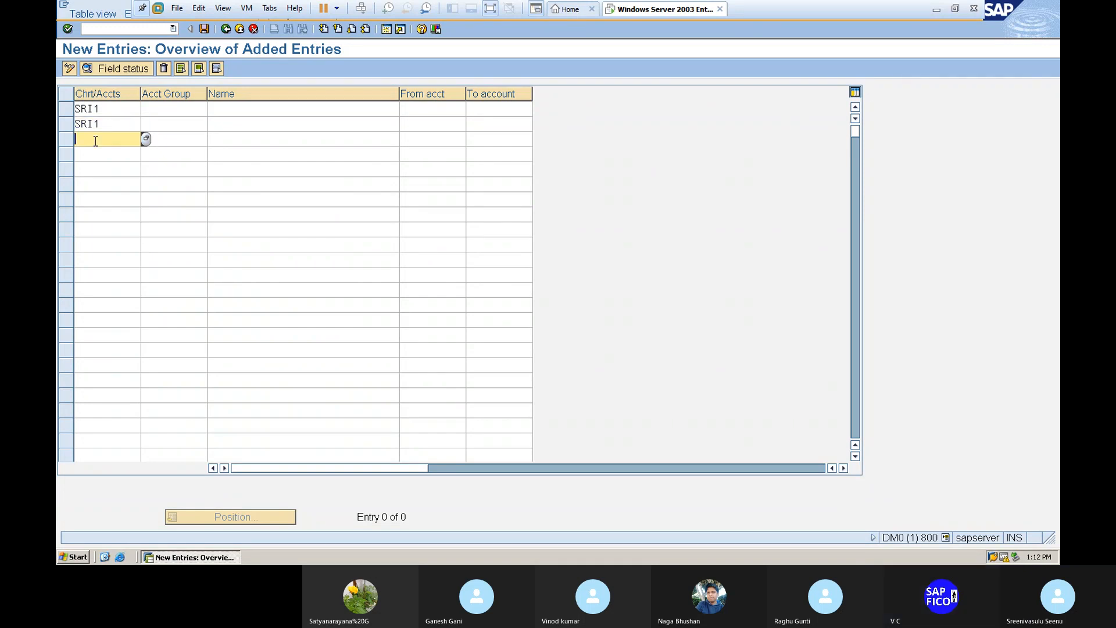
key("ctrl+v")
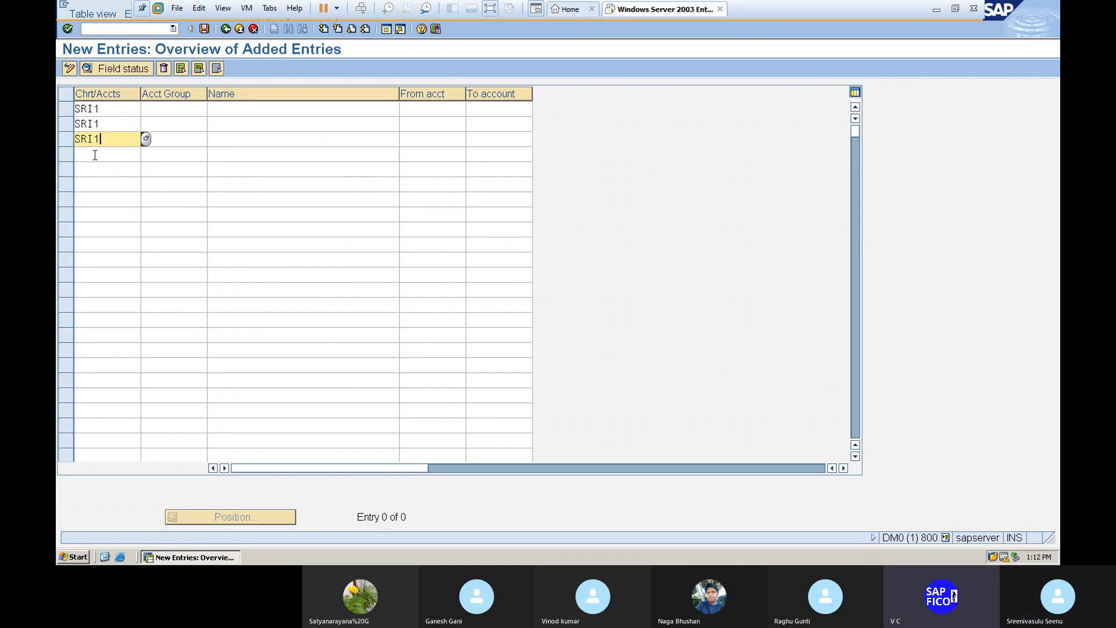
left_click(95, 154)
Step: Try to confirm the three SRI1 rows, and return to the SAP Easy Access screen without saving
key("Return")
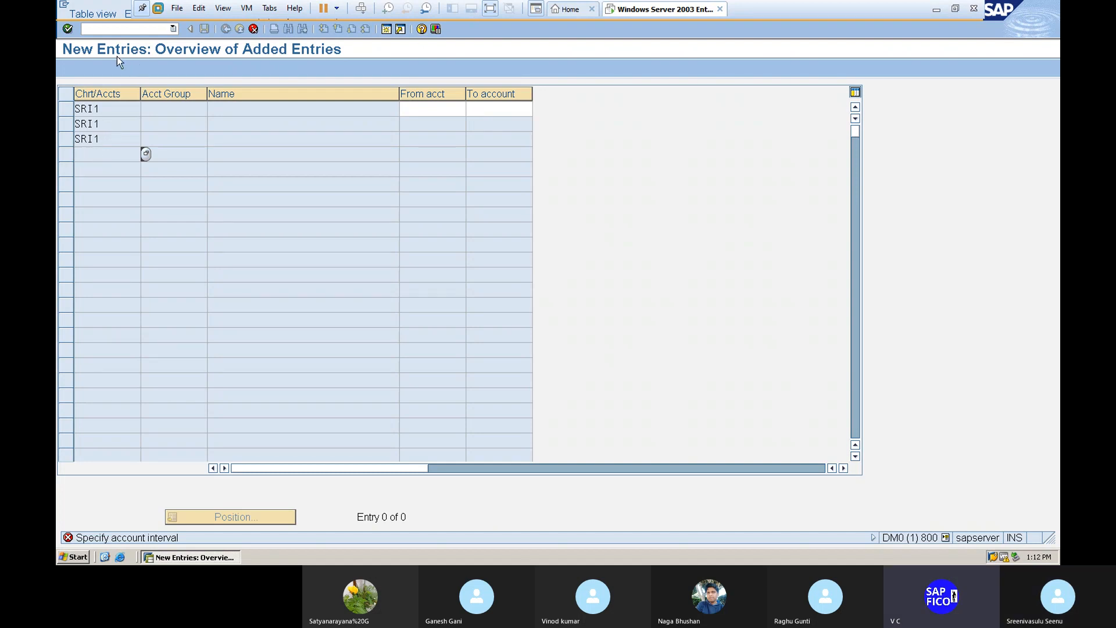
left_click(114, 30)
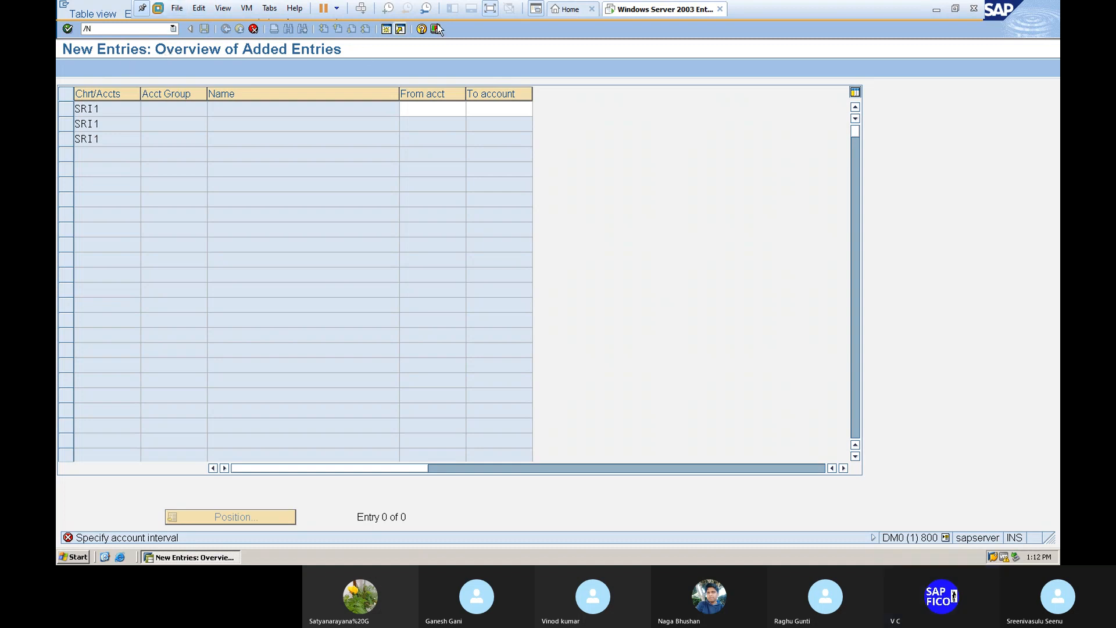
key("Return")
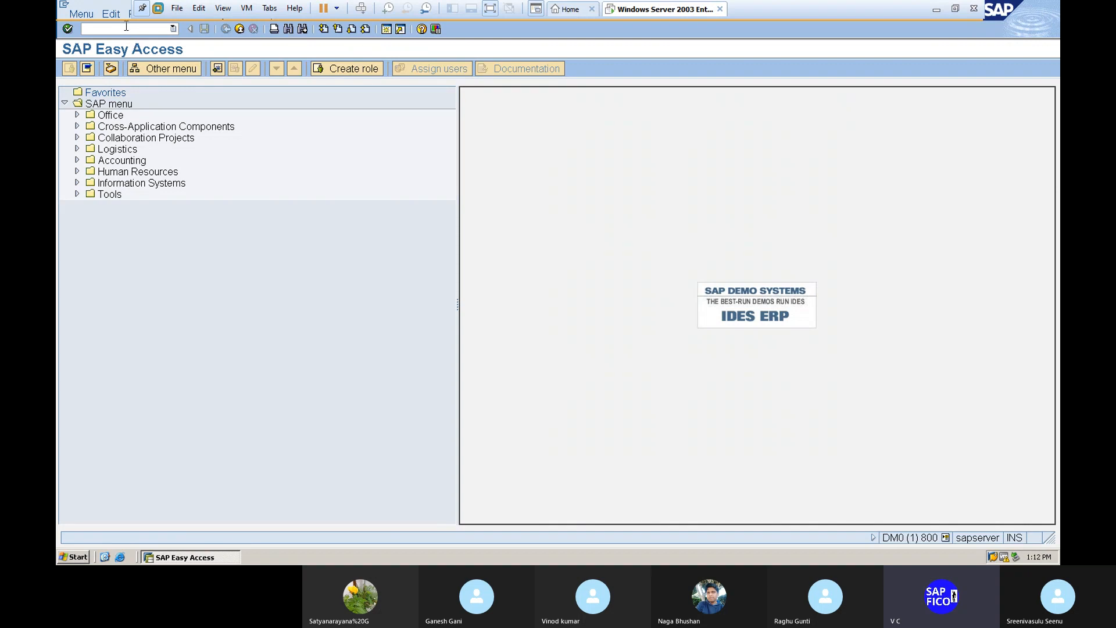
Step: Open the G/L account groups again with transaction OBD4 and start a blank table of new entries
type("OBD")
key("Return")
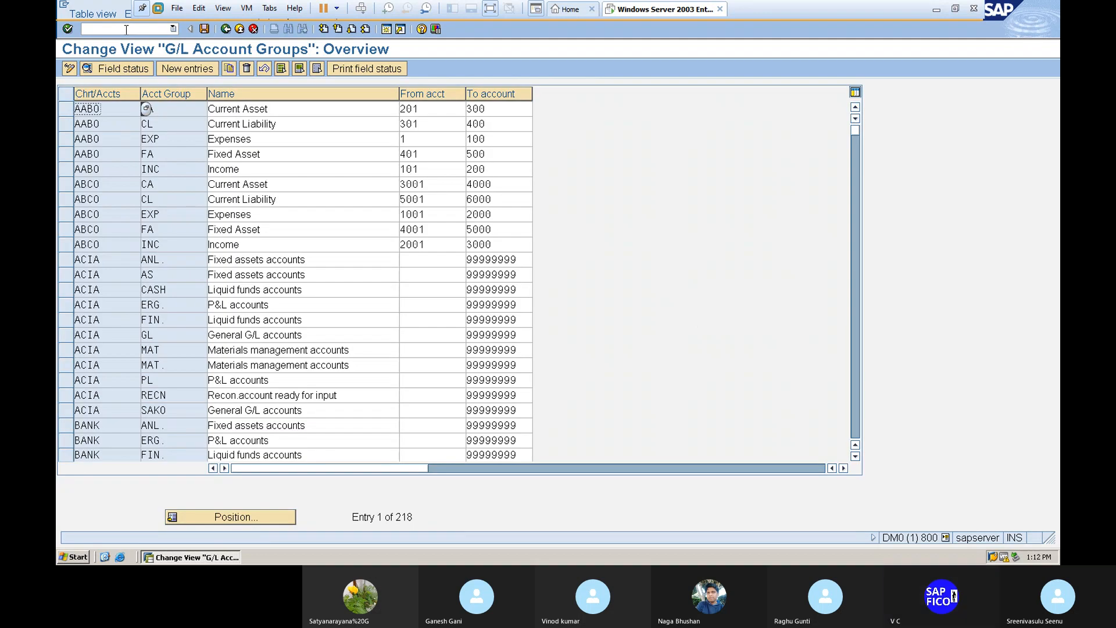
left_click(172, 73)
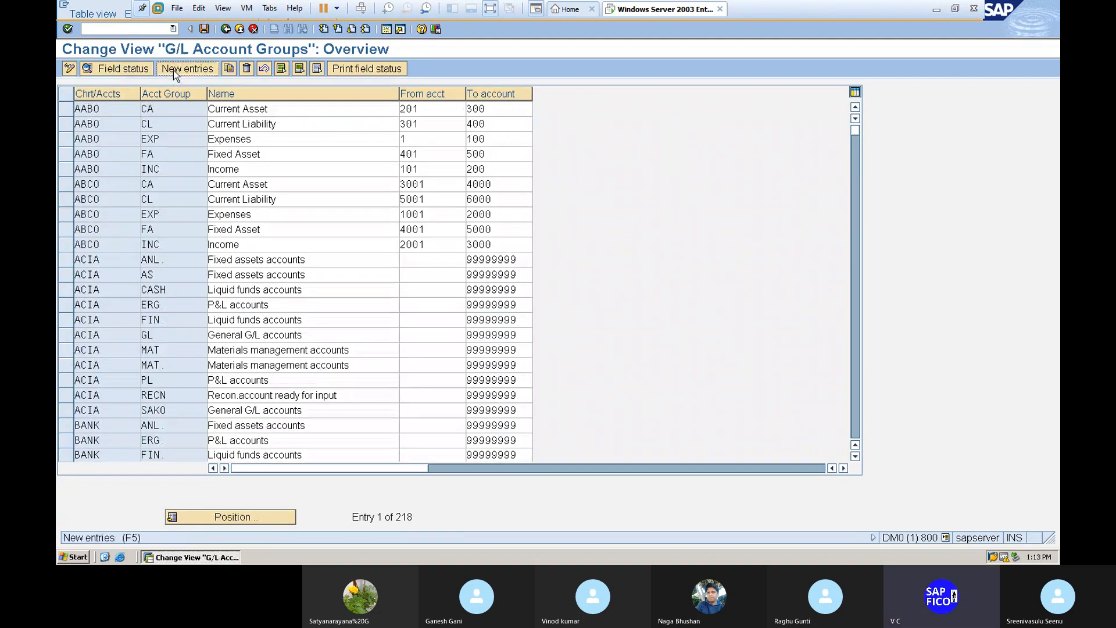
left_click(935, 10)
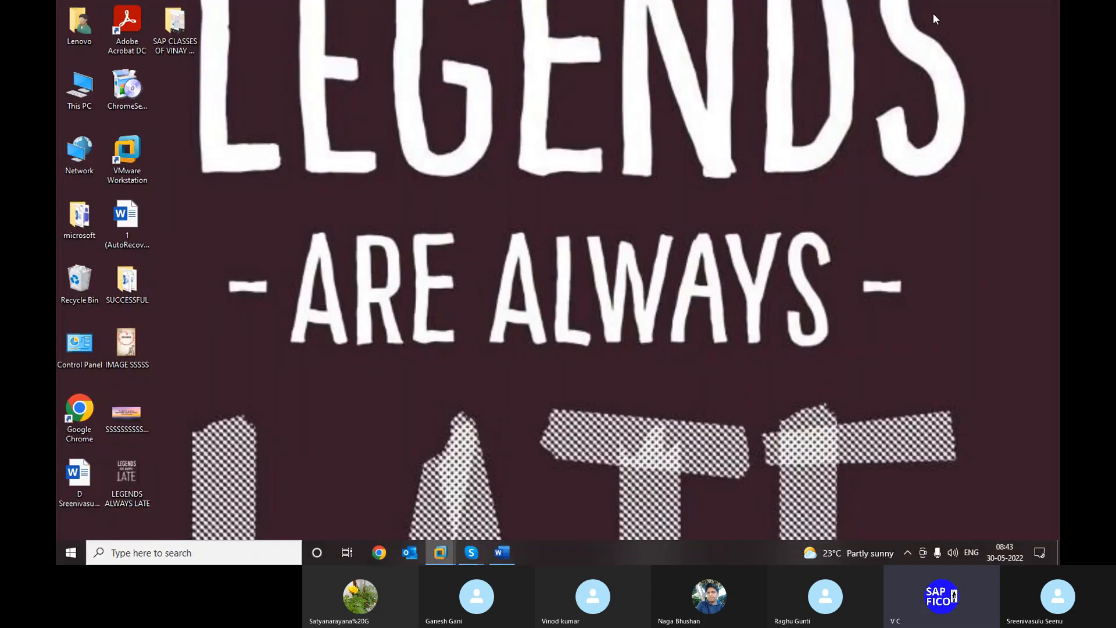
key("alt+Tab")
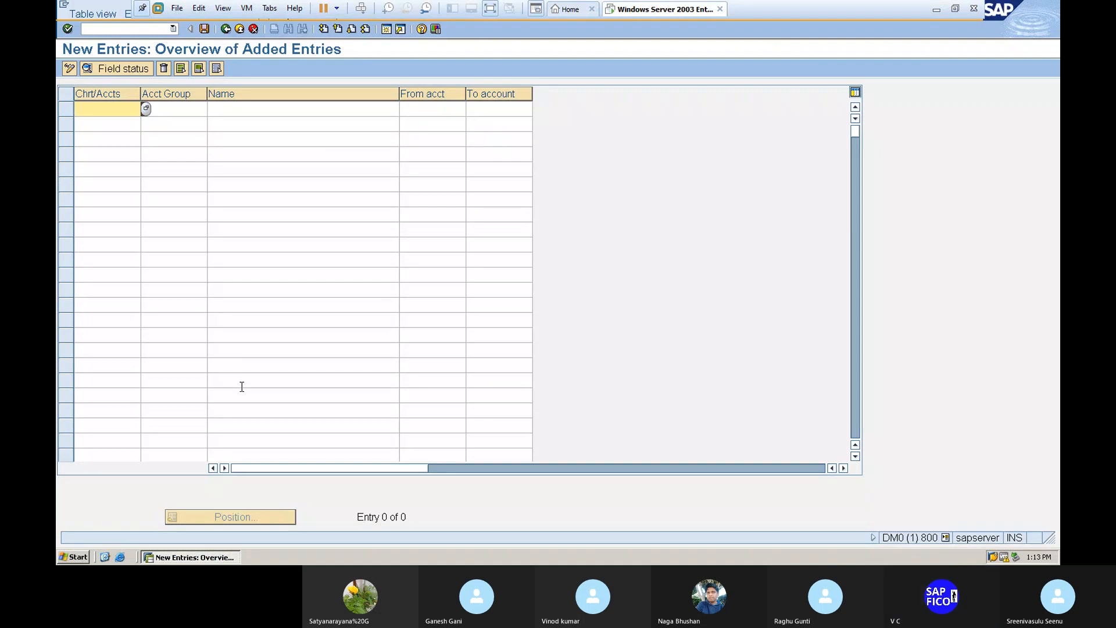
Step: Enter chart of accounts SRI1 in the first six rows of the new account group entries
type("SRI1")
left_click(82, 122)
type("SRI1")
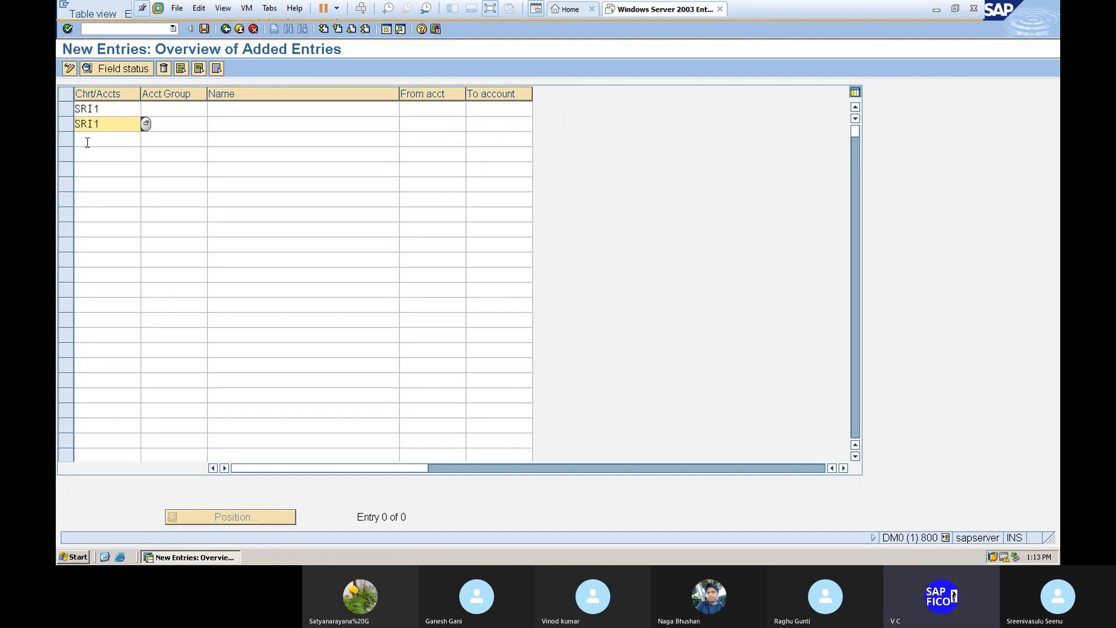
left_click(87, 140)
type("SRI1")
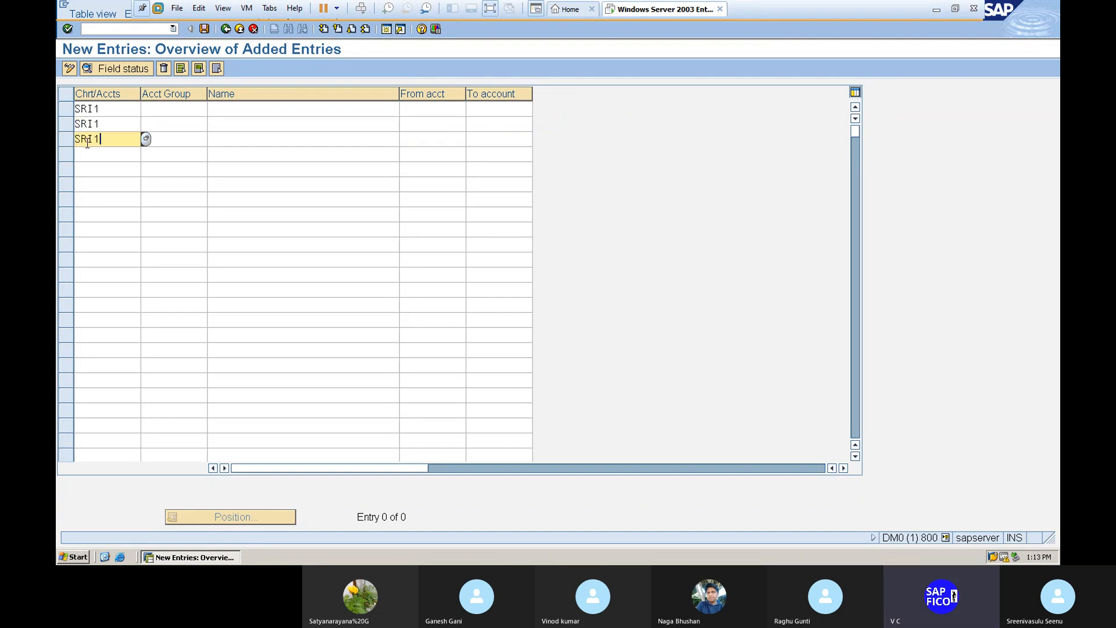
left_click(90, 155)
type("SRI1")
left_click(90, 169)
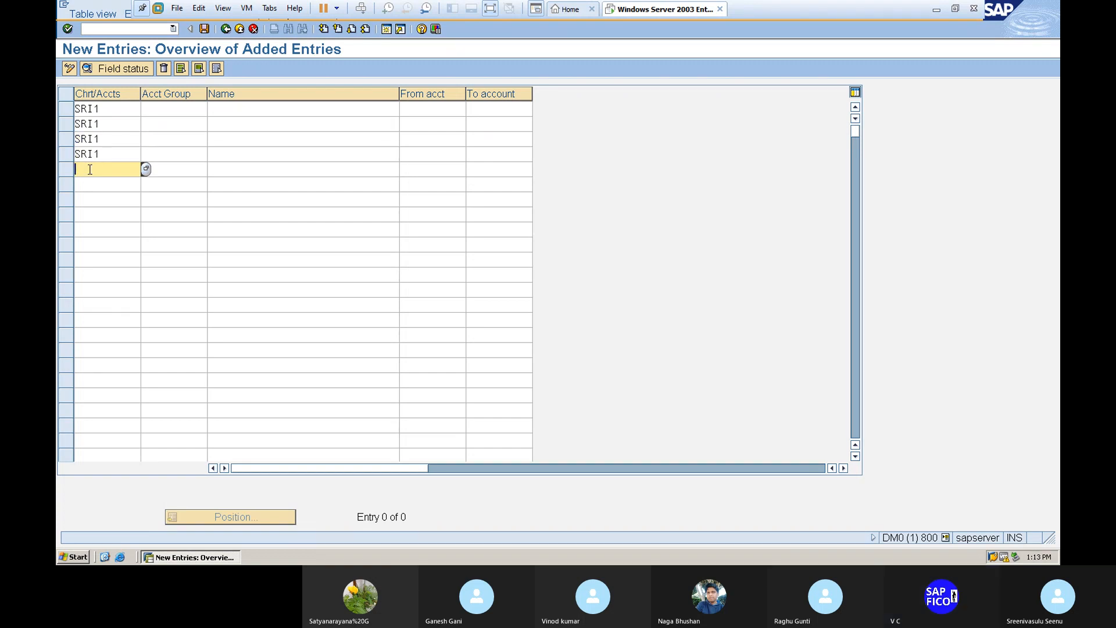
type("SRI1")
left_click(89, 184)
type("SRI1")
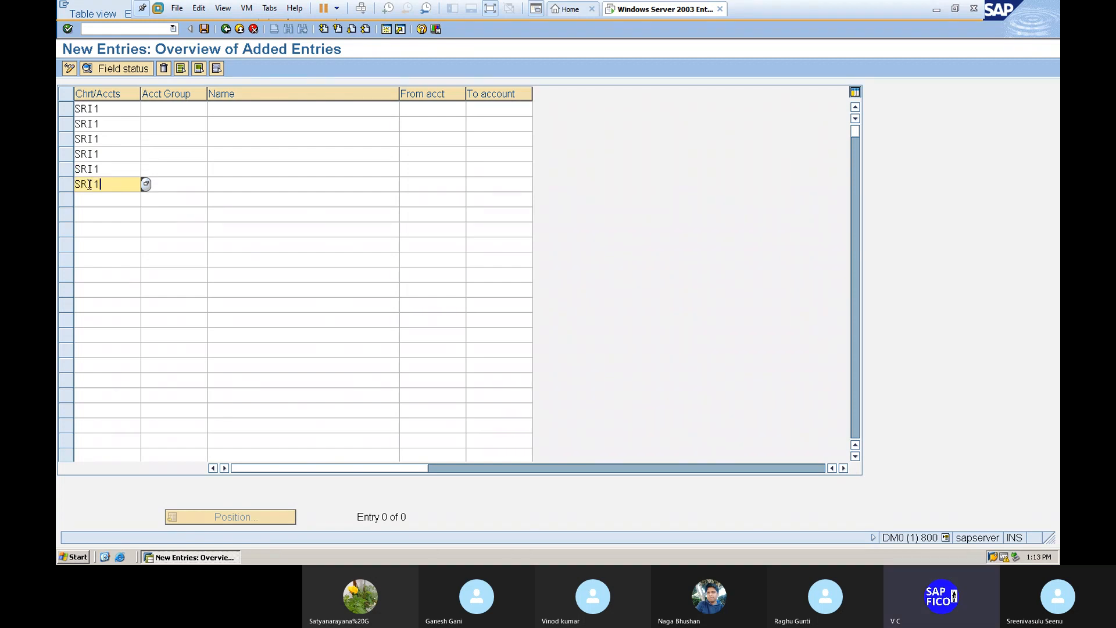
Step: Enter chart of accounts SRI1 in rows seven through seventeen of the new account group entries
left_click(89, 199)
type("SRI1")
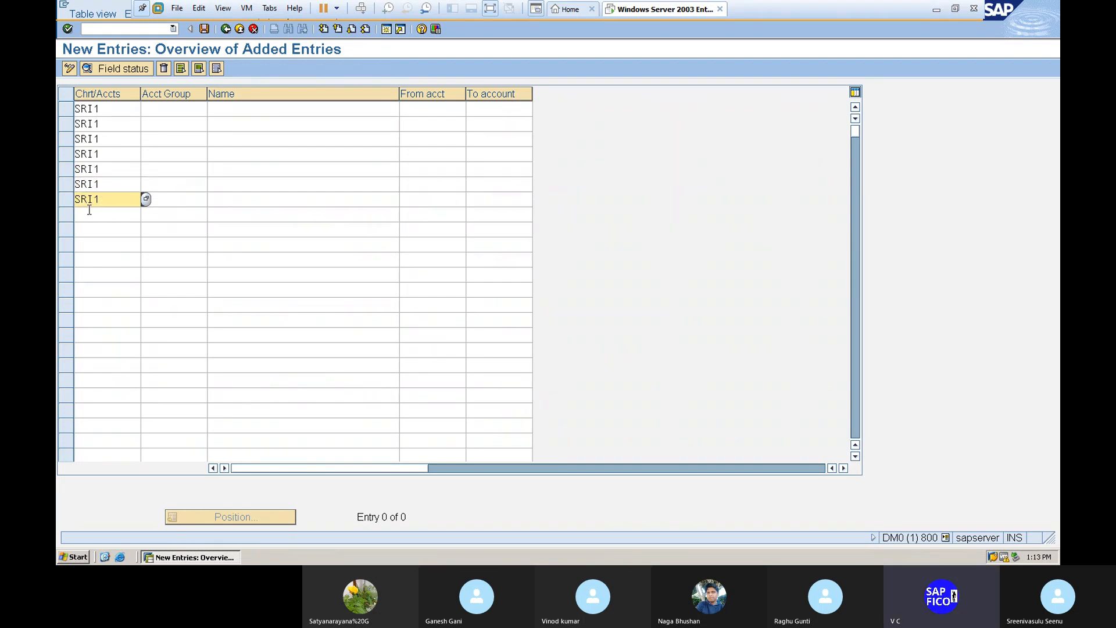
left_click(89, 214)
type("SRI1")
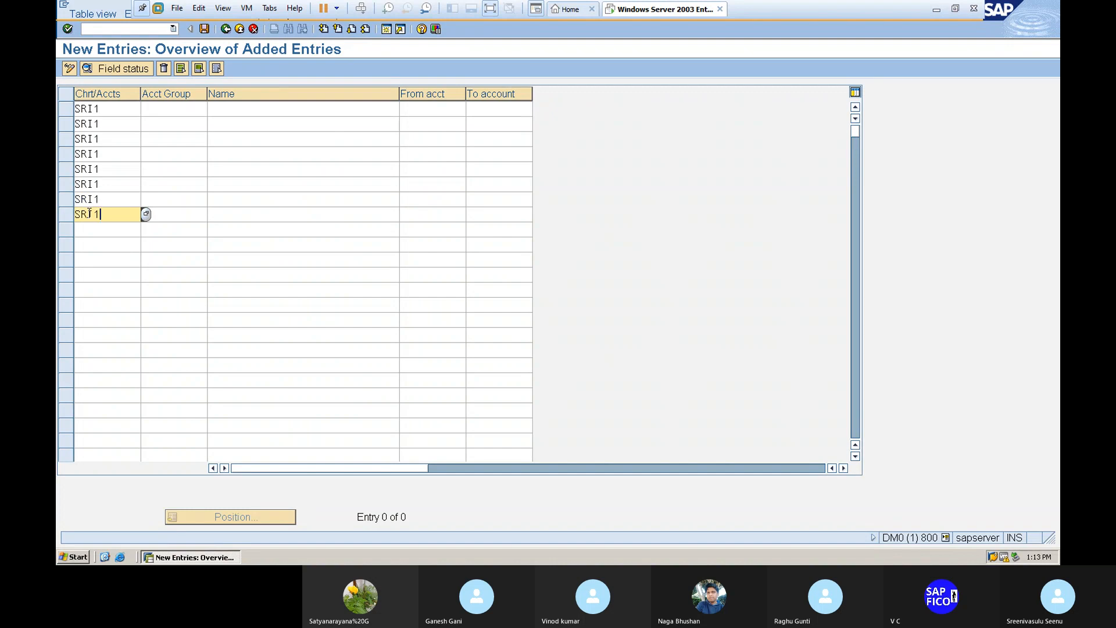
left_click(90, 227)
type("SRI1")
left_click(89, 244)
type("SRI1")
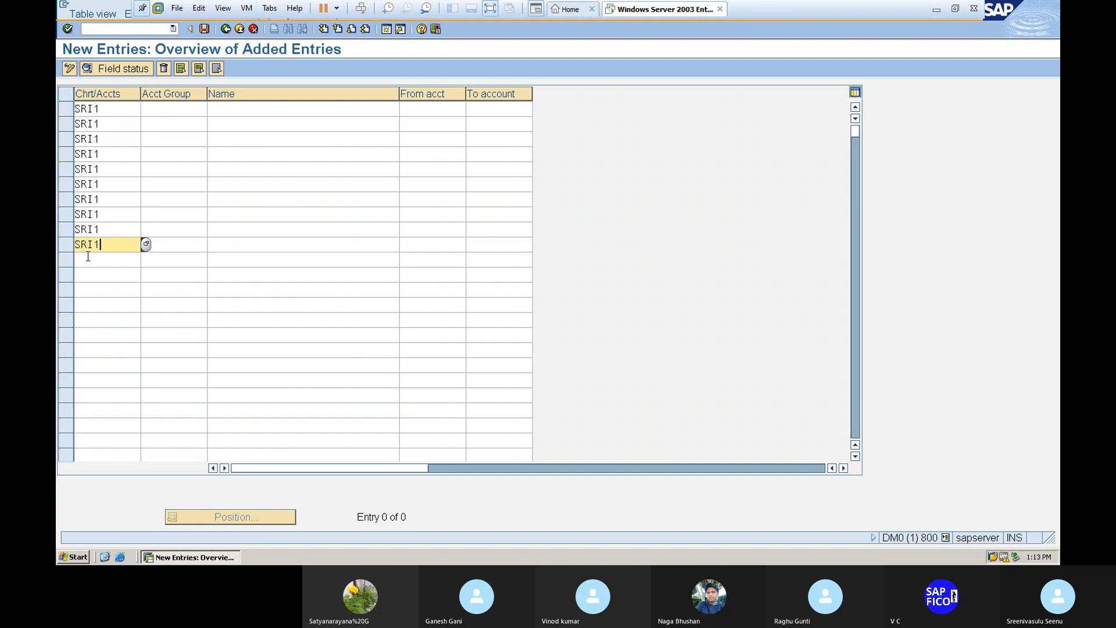
left_click(88, 257)
type("SRI1")
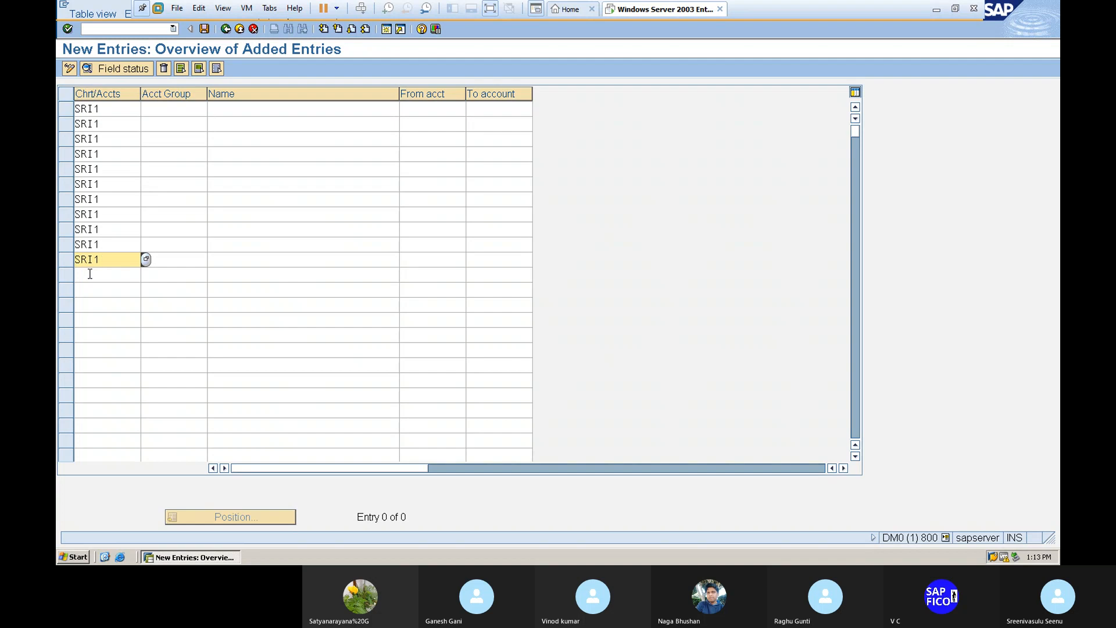
left_click(90, 274)
type("SRI1")
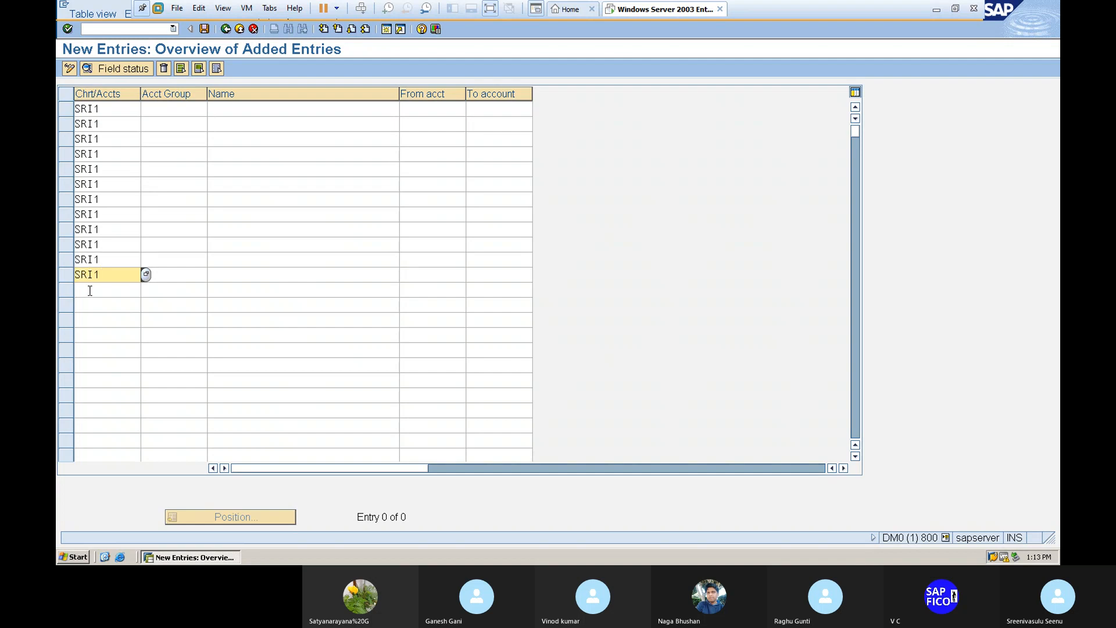
left_click(90, 291)
type("SRI1")
left_click(92, 305)
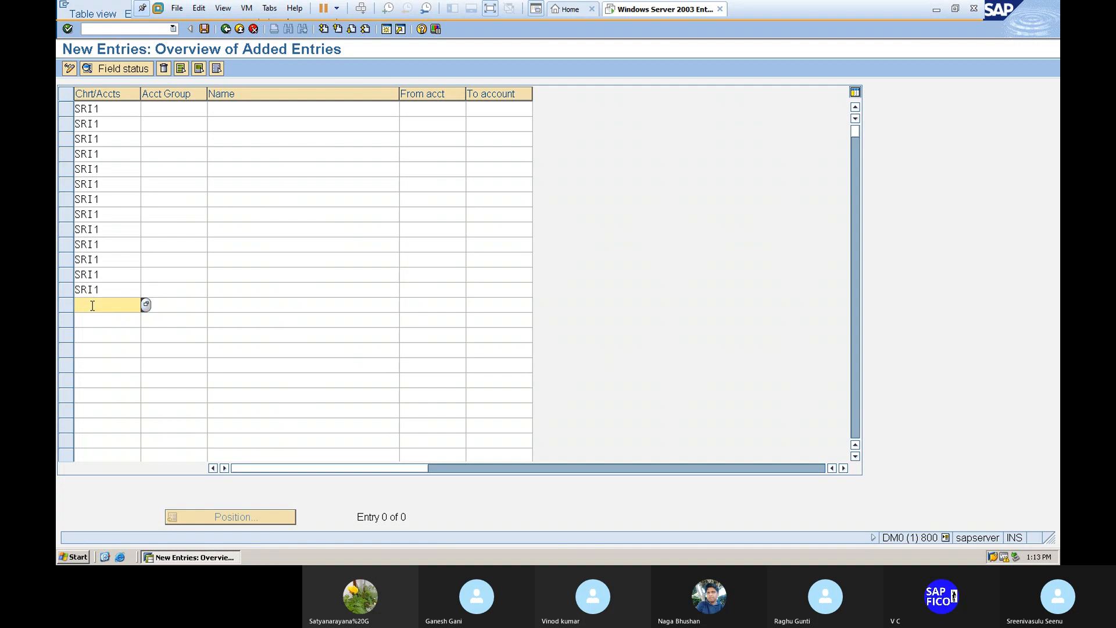
type("SRI1")
left_click(93, 326)
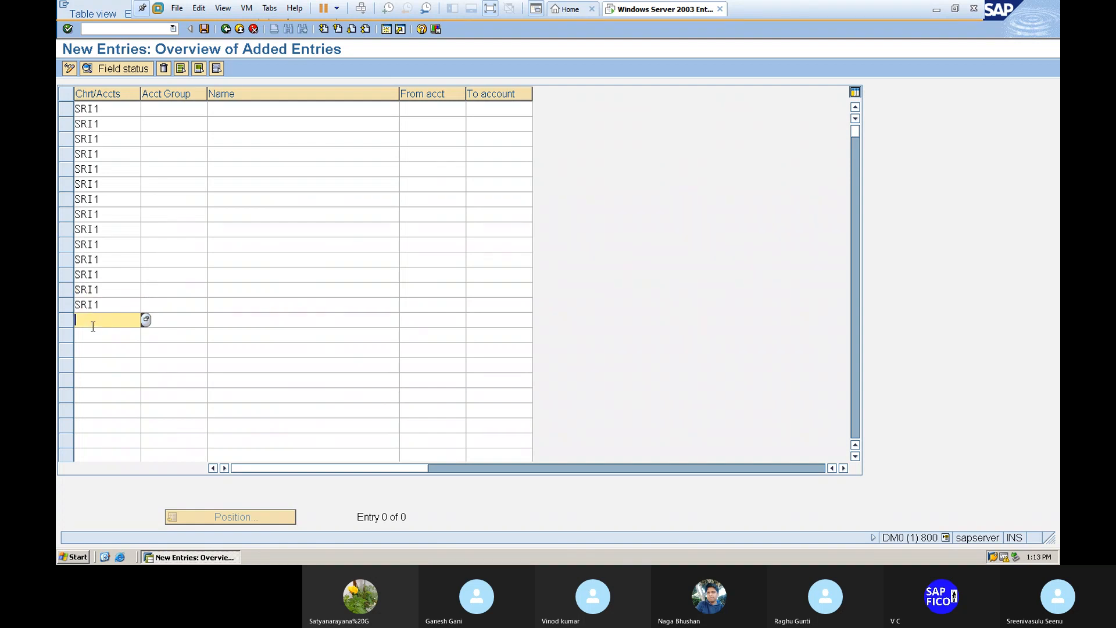
type("SRI1")
left_click(93, 335)
type("SRI1")
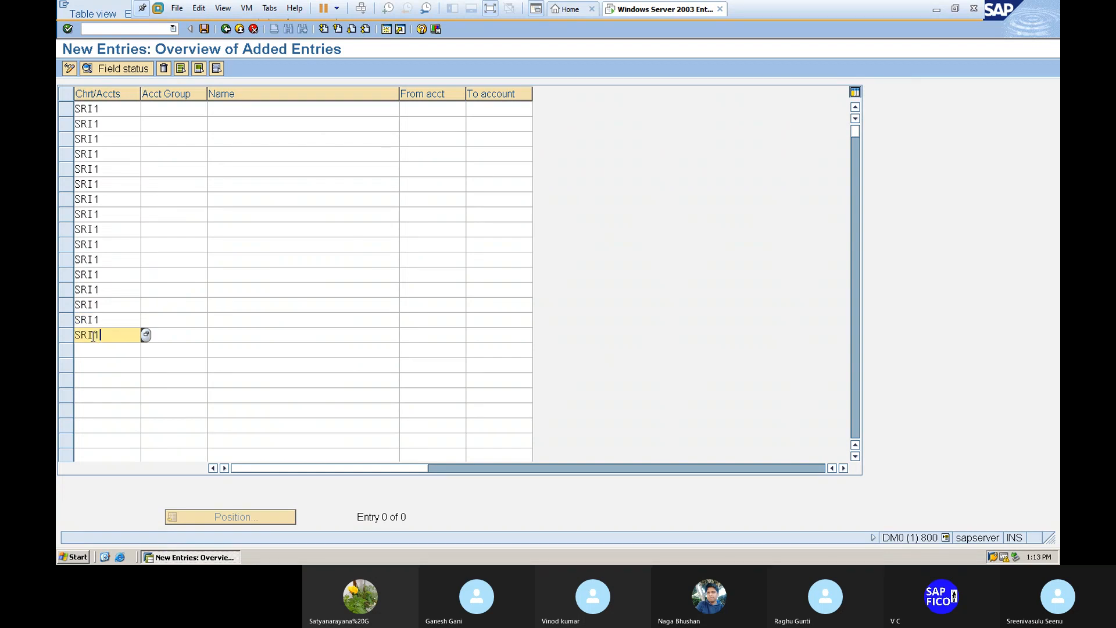
left_click(93, 351)
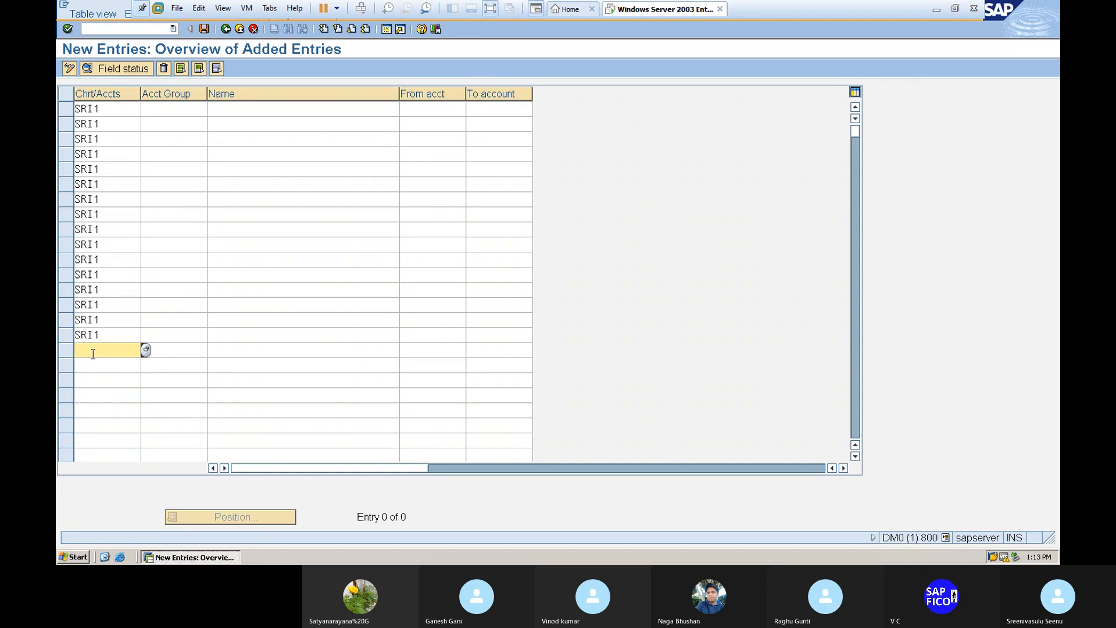
type("SRI1")
left_click(93, 365)
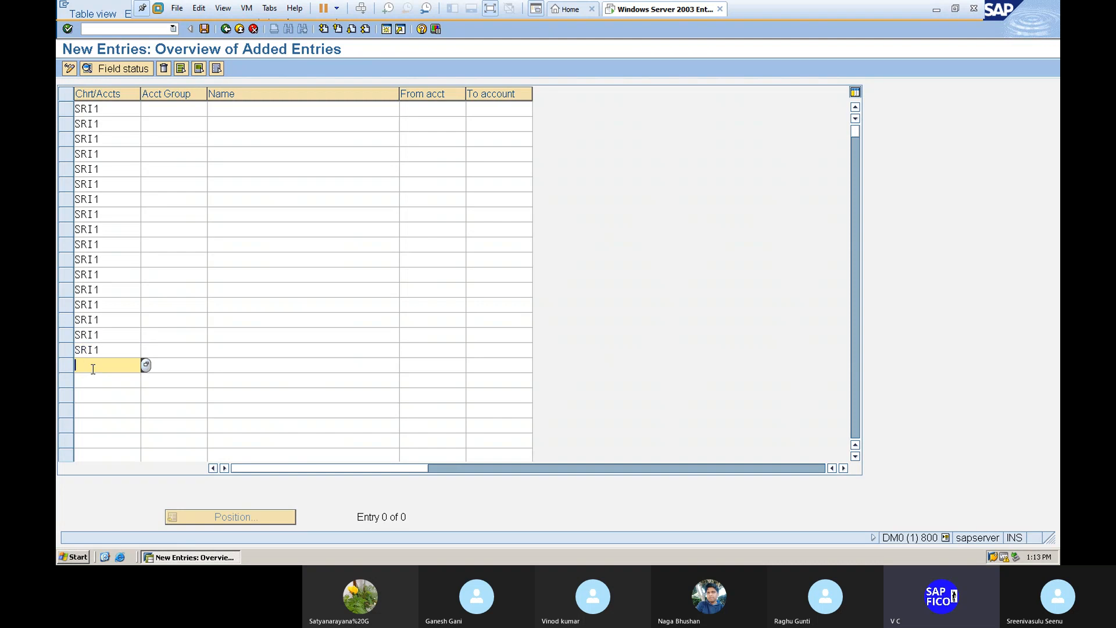
Step: Fill the first row with account group SEPL, name SHERE CAPITAL and account range 100000 to 100099
left_click(185, 109)
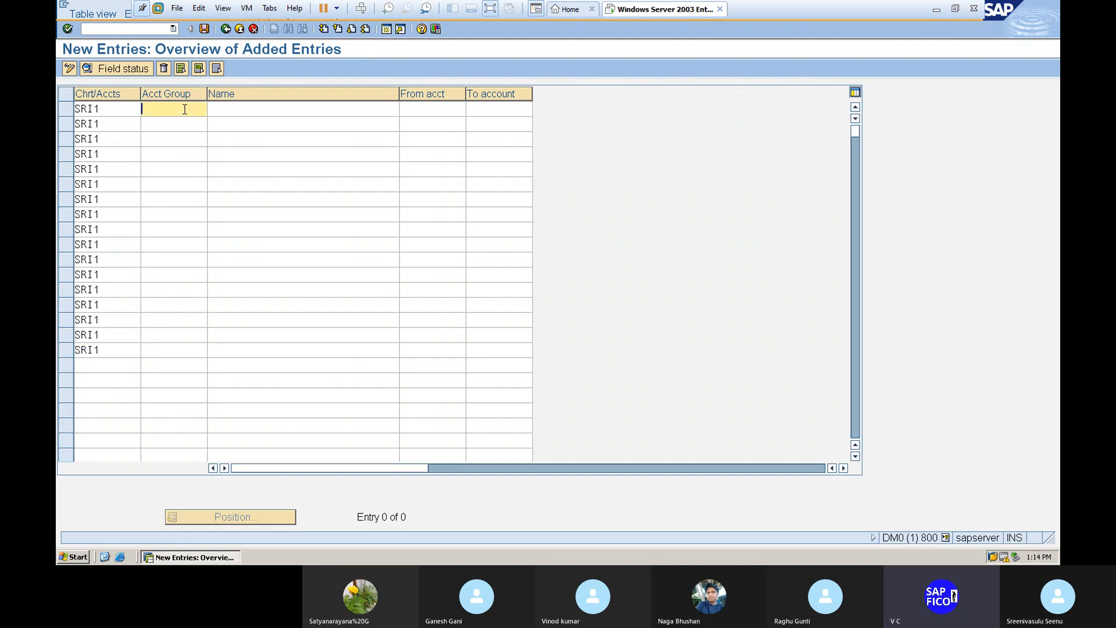
type("SEPL")
left_click(227, 110)
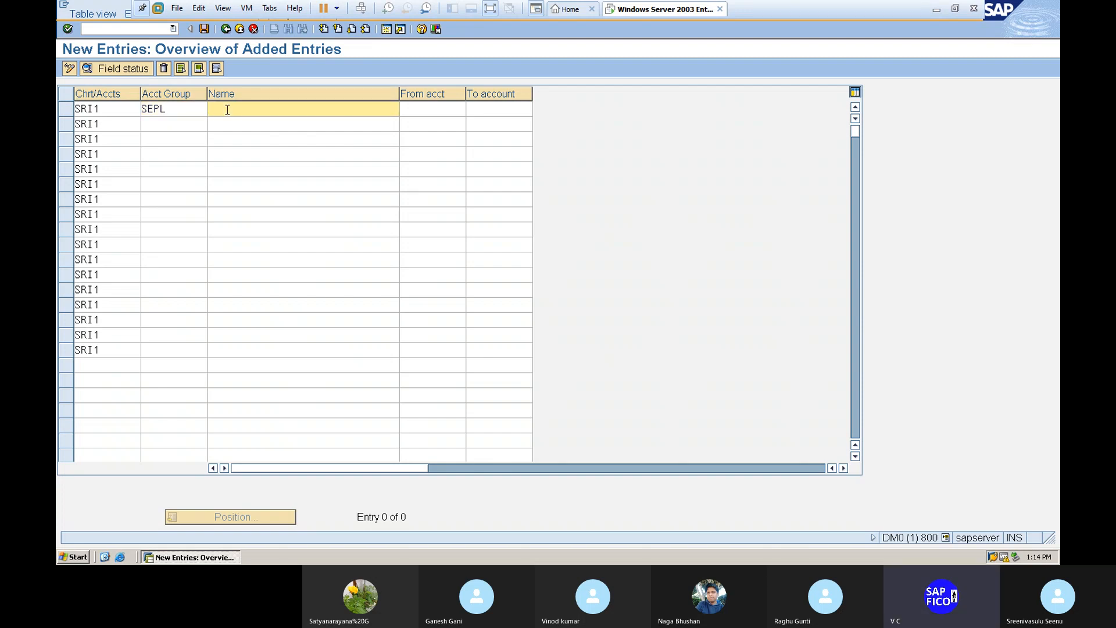
type("SHER")
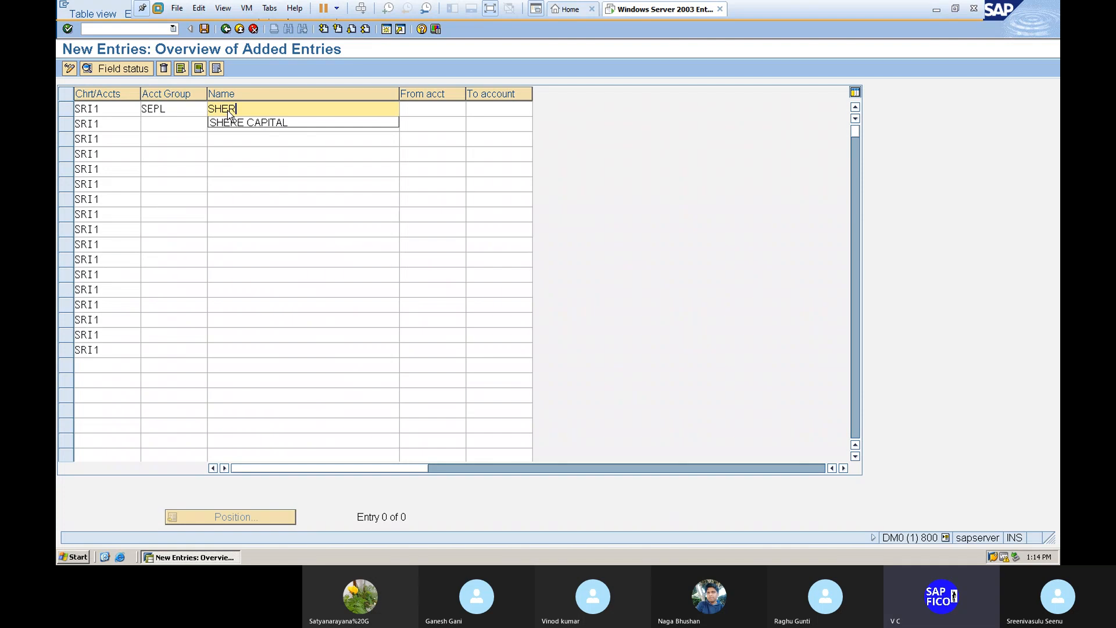
left_click(233, 123)
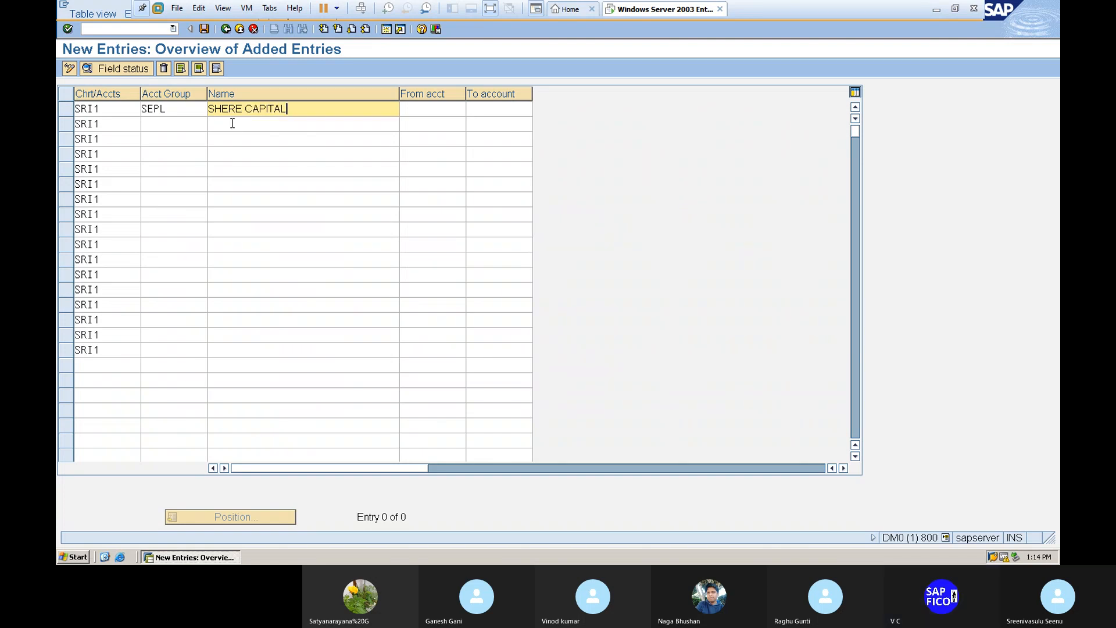
left_click(434, 108)
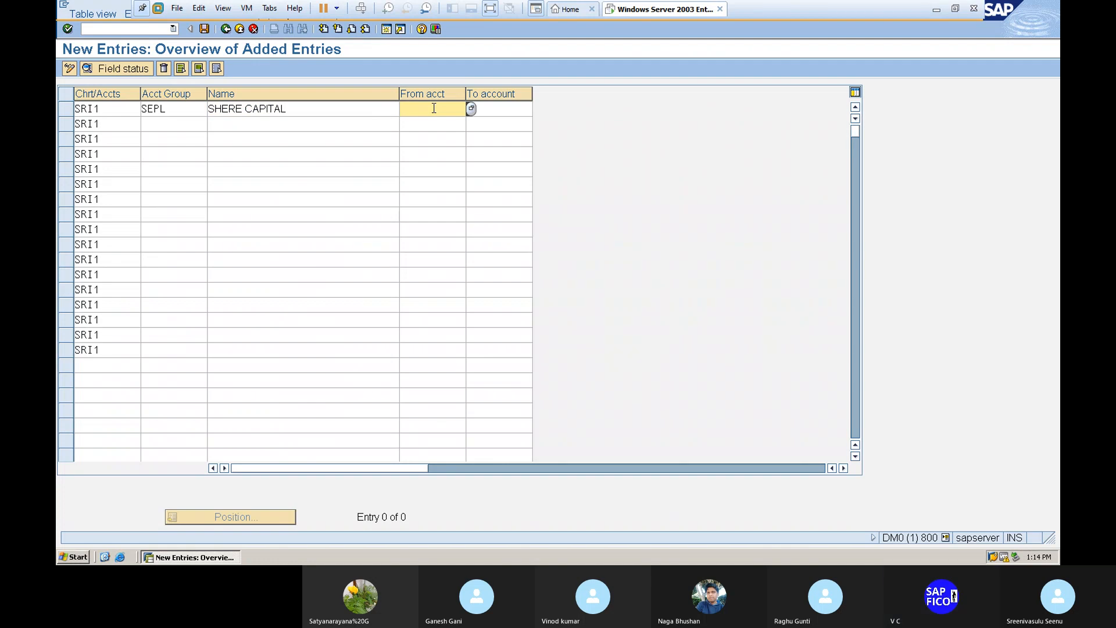
type("1")
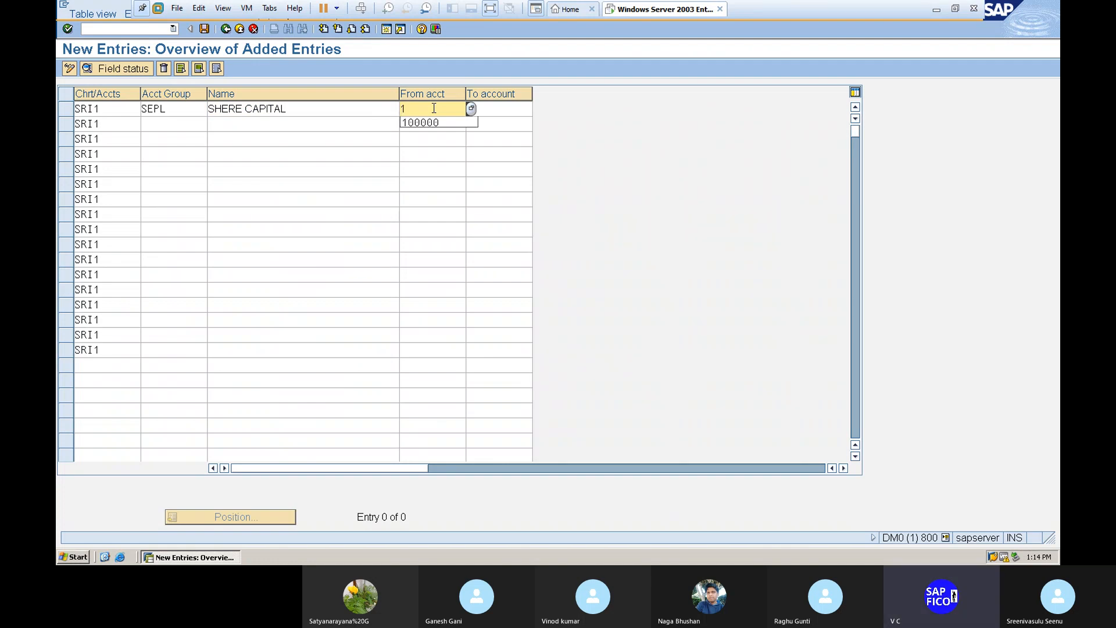
left_click(431, 123)
left_click(497, 109)
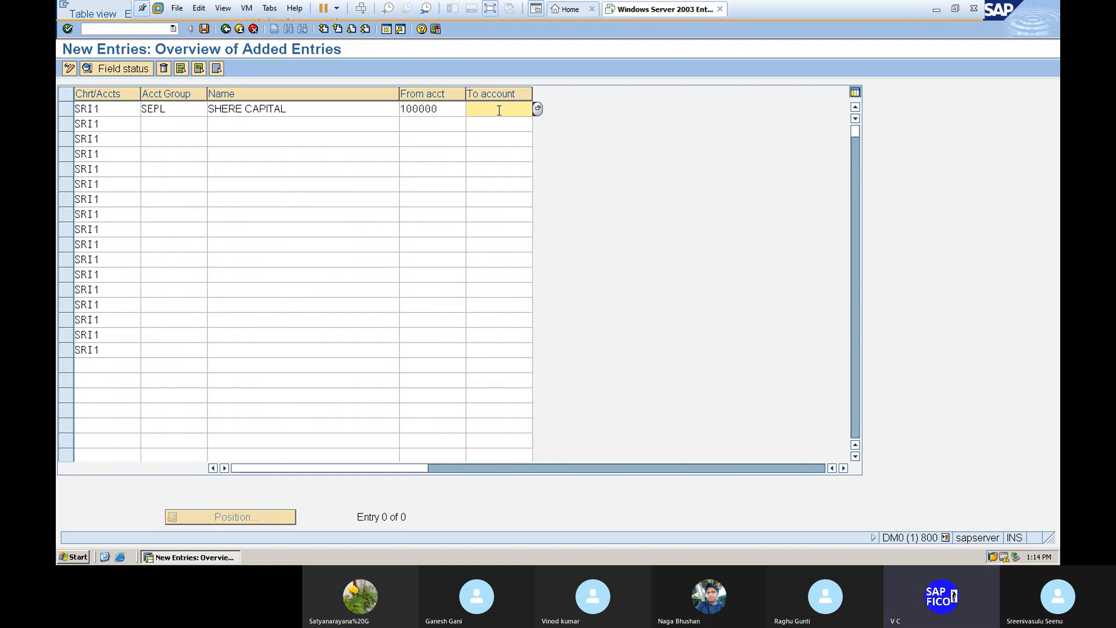
type("1")
left_click(500, 122)
Step: Fill the second row with account group RAPL, name RESERVES SURPLUS and account range 100100 to 100199
left_click(164, 125)
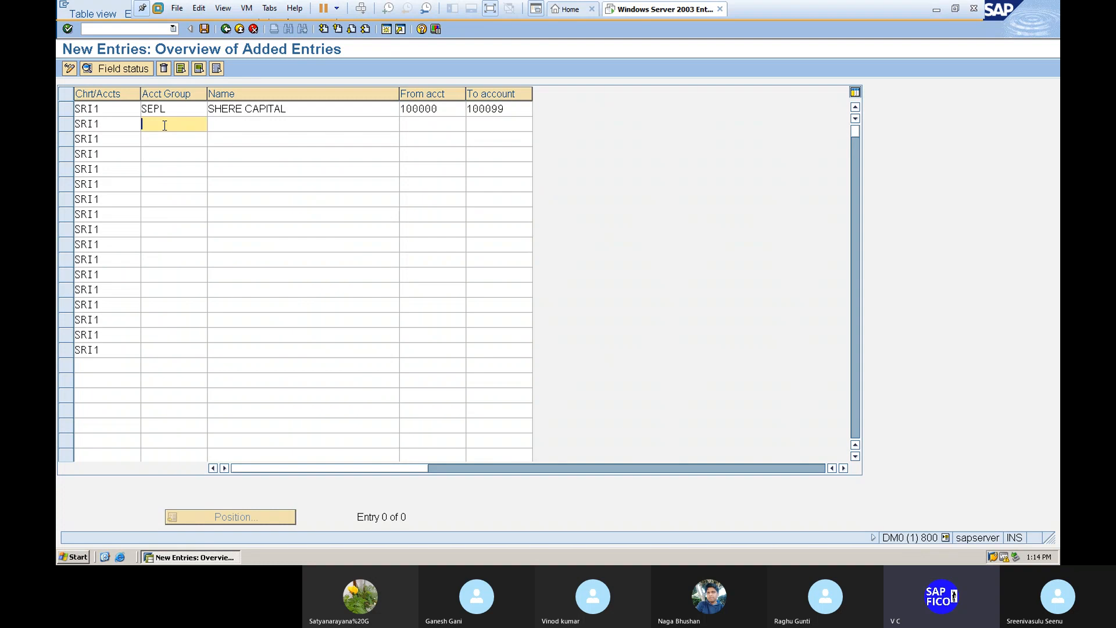
type("RA")
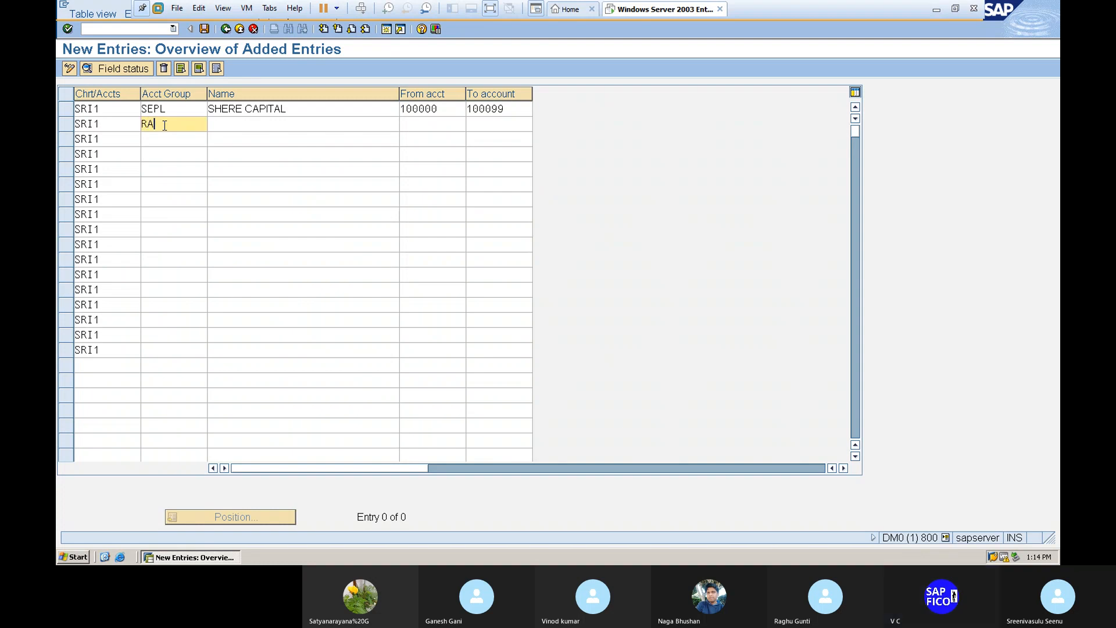
type("PL")
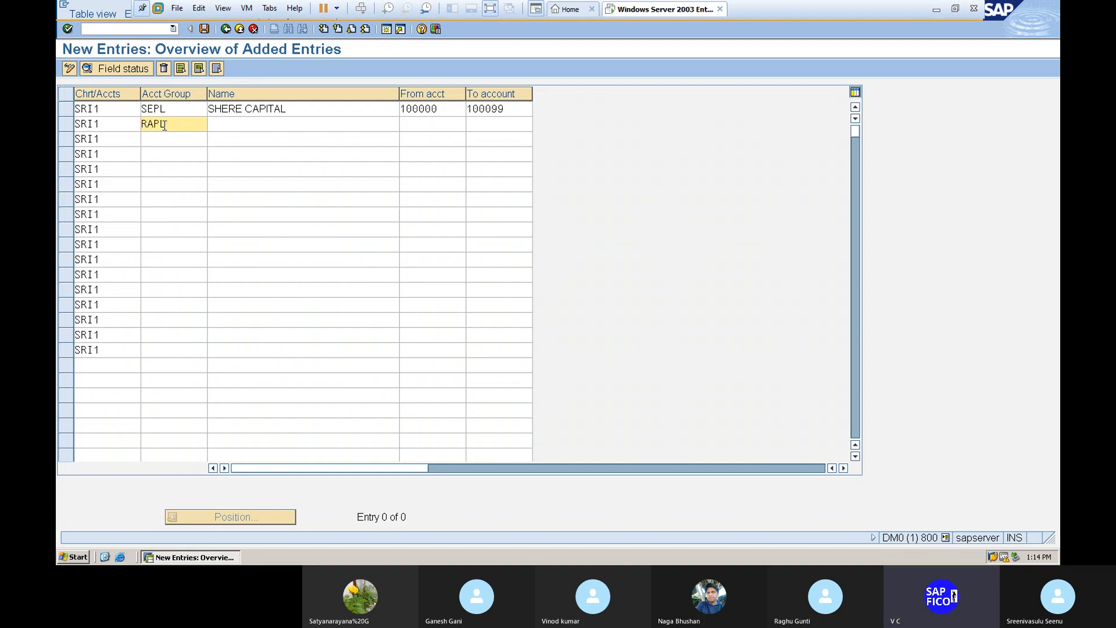
key("Tab")
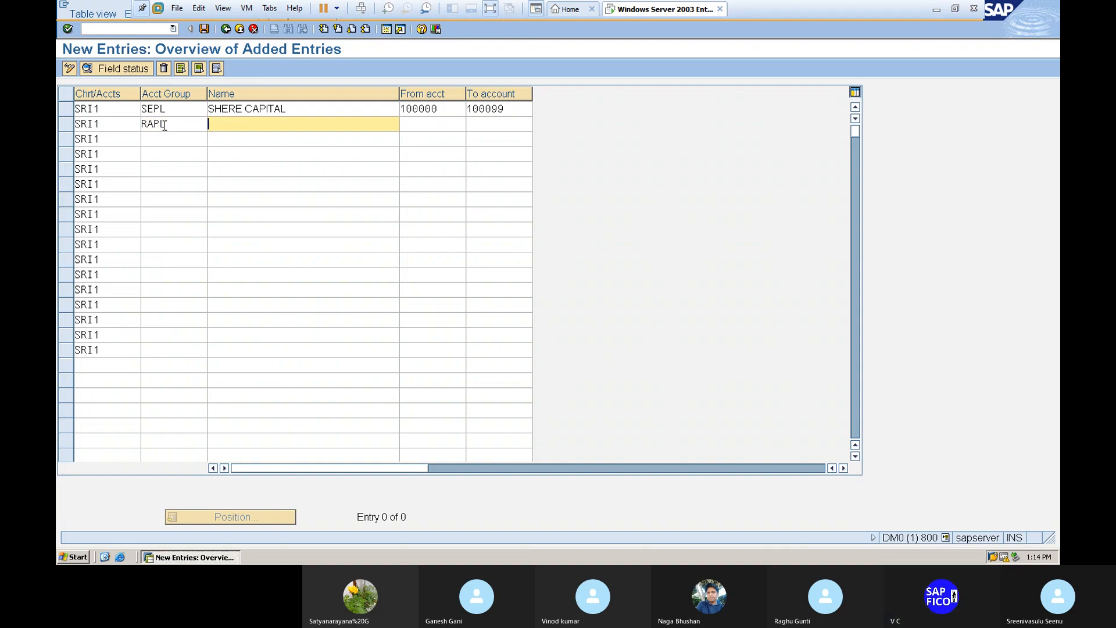
type("RES")
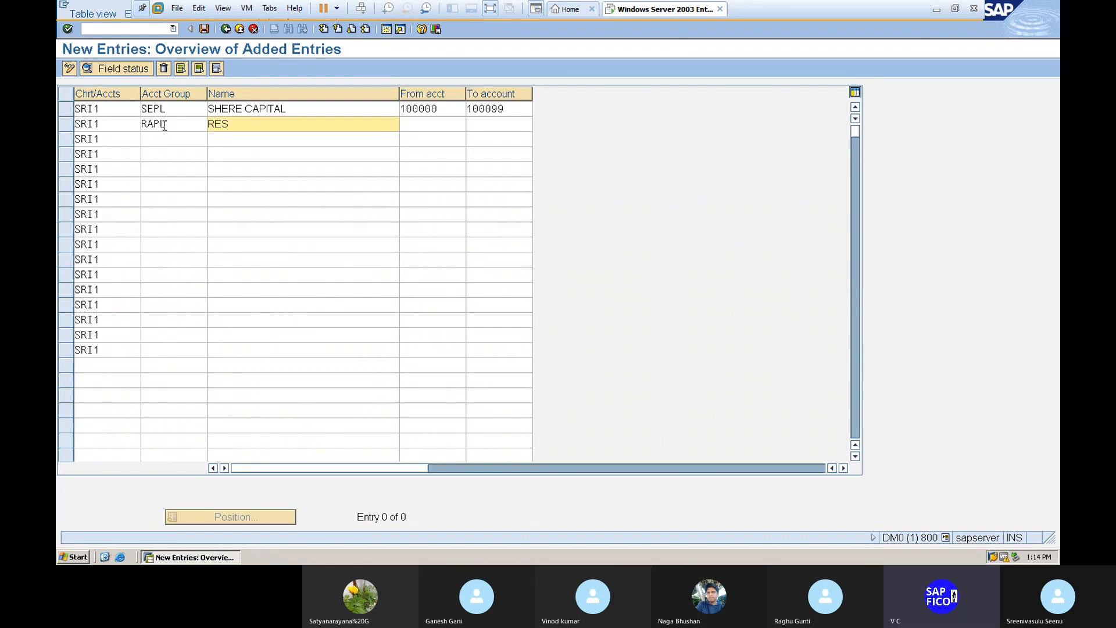
type("ERVES SUR")
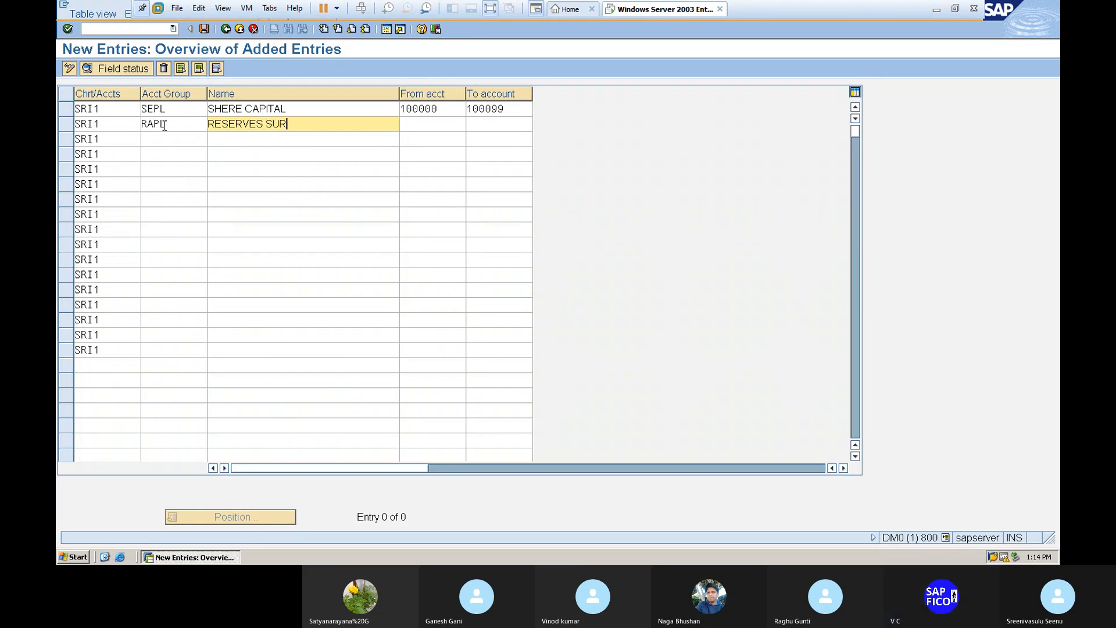
type("PLUSE")
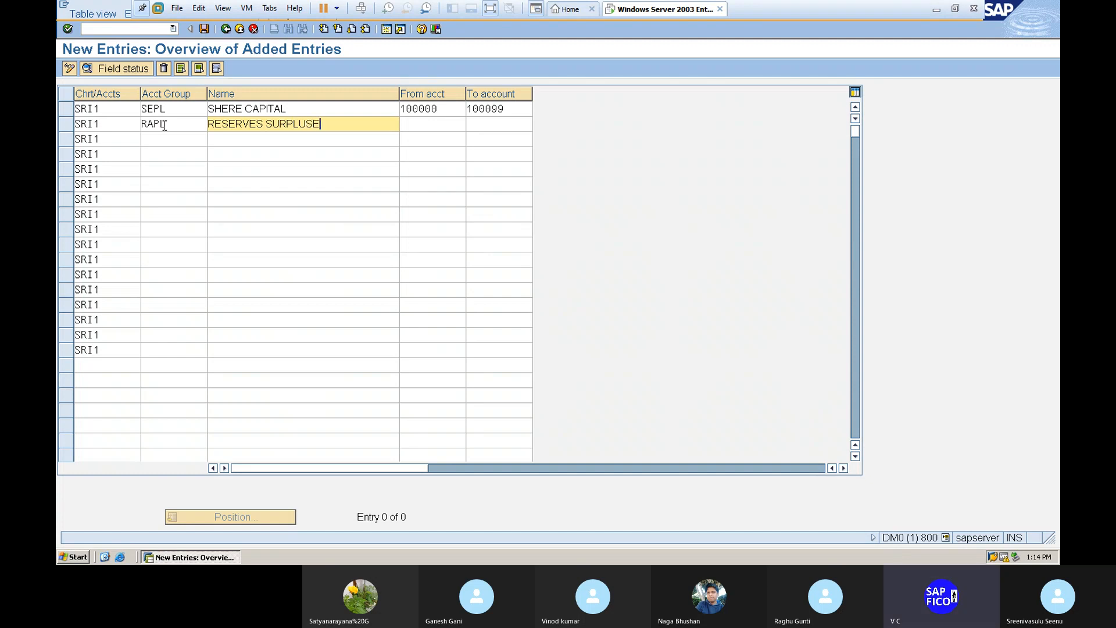
key("BackSpace")
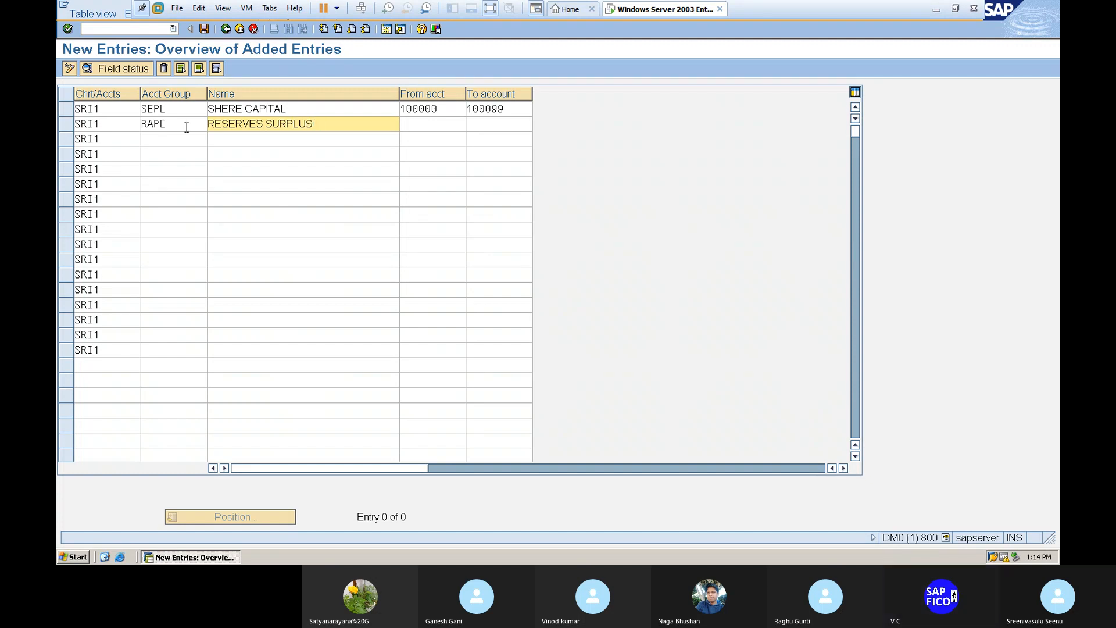
key("Tab")
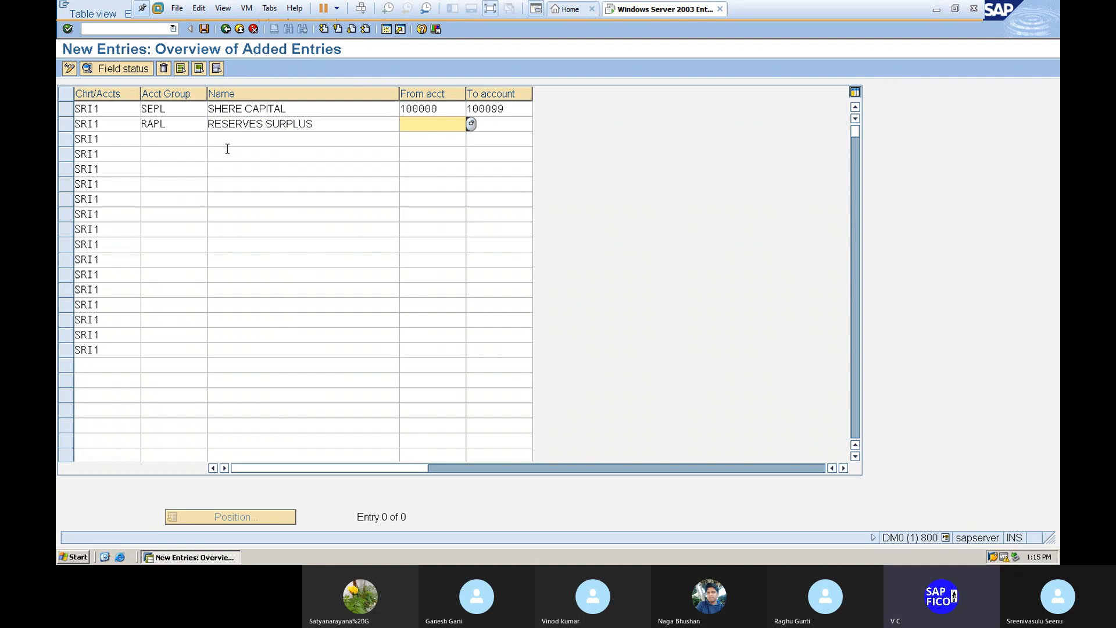
type("100100")
key("Tab")
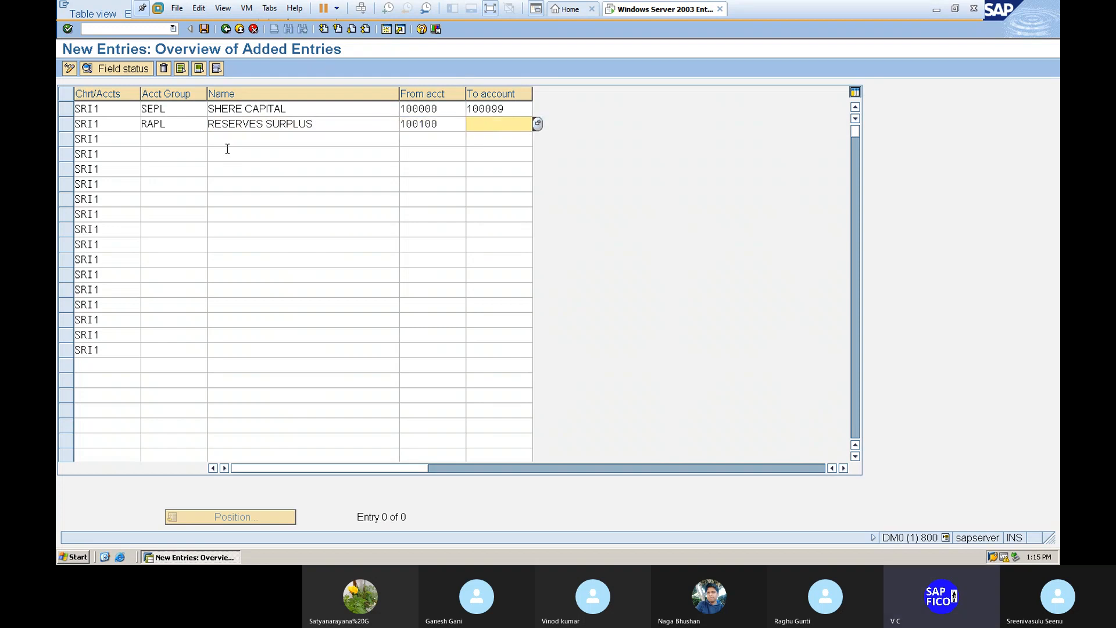
type("100199")
Step: Fill the third row with account group ACBL, name ACC DEPRICITIAN and account range 100200 to 100299
left_click(159, 141)
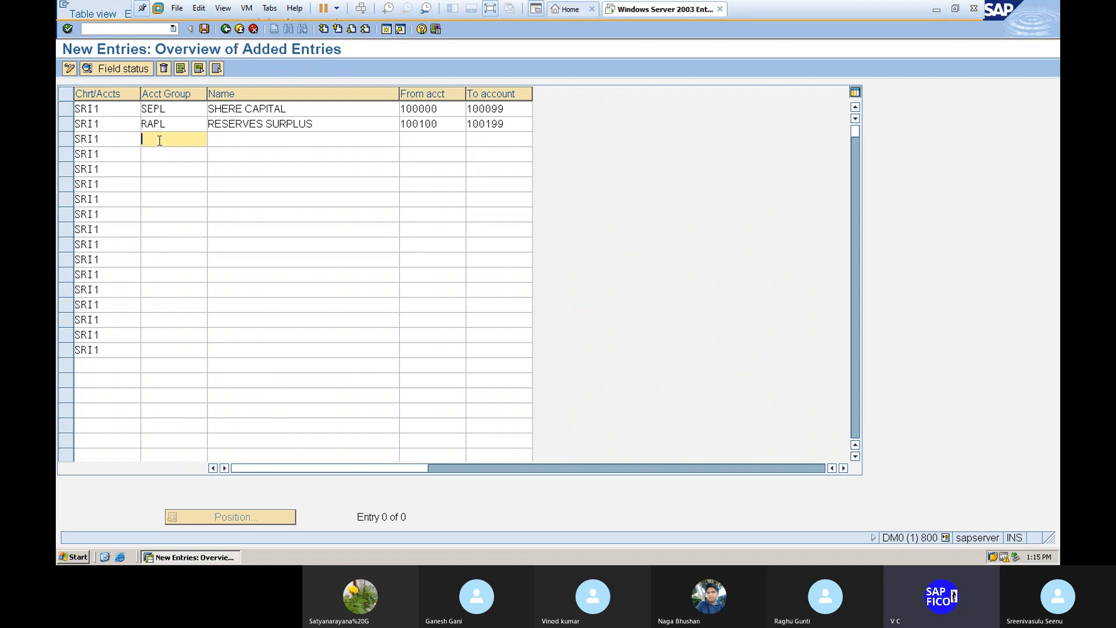
type("AC")
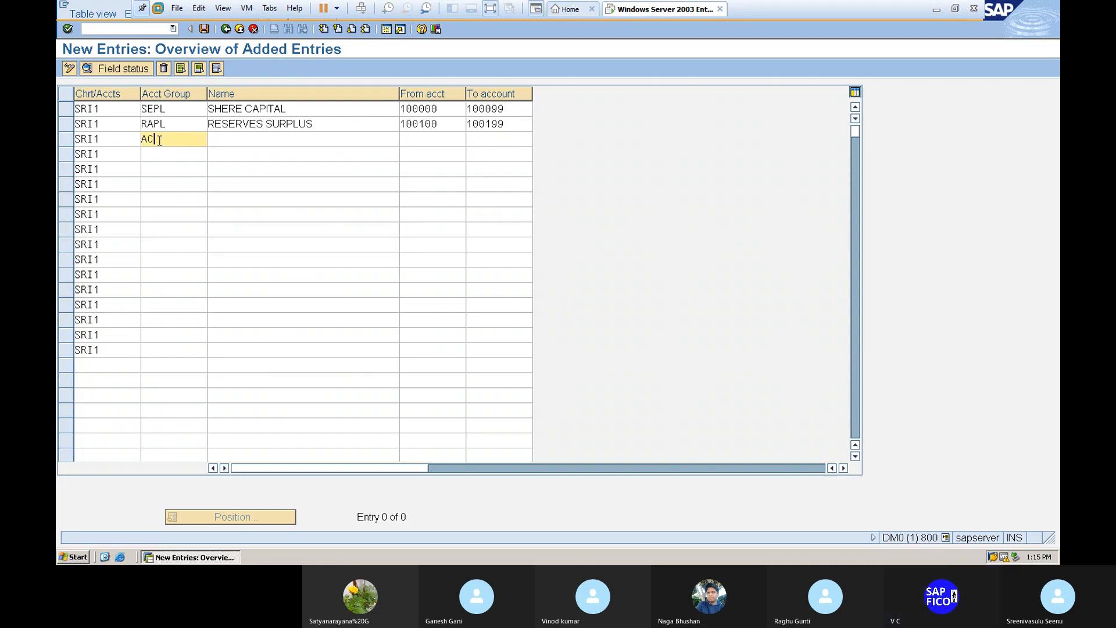
type("BL")
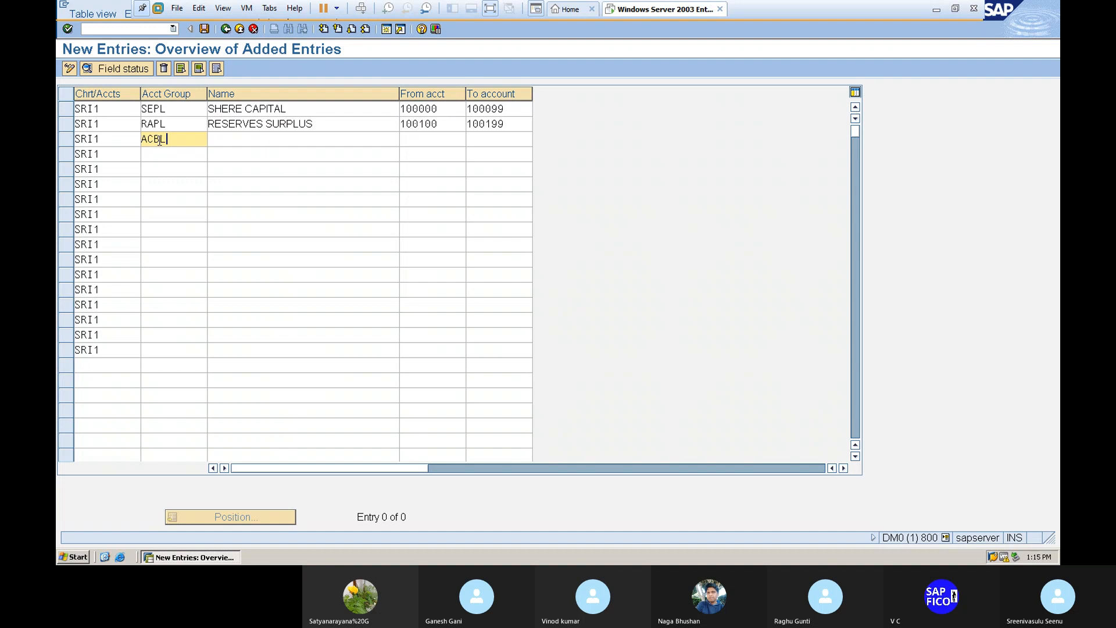
left_click(229, 137)
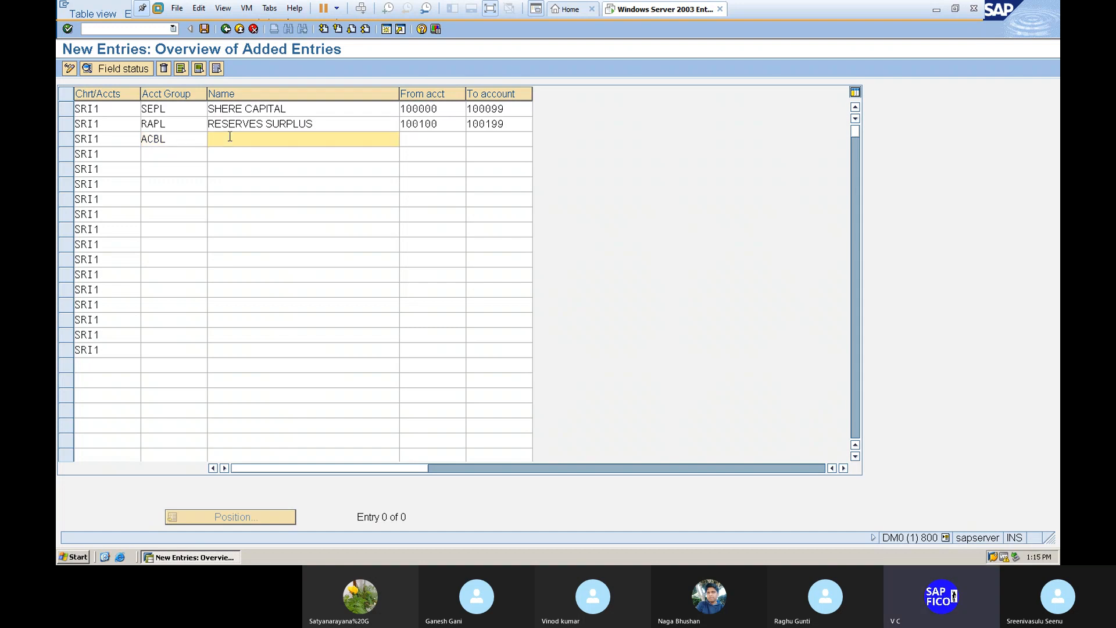
type("ACCUM")
key("BackSpace")
key("BackSpace")
type("DEPRICIT")
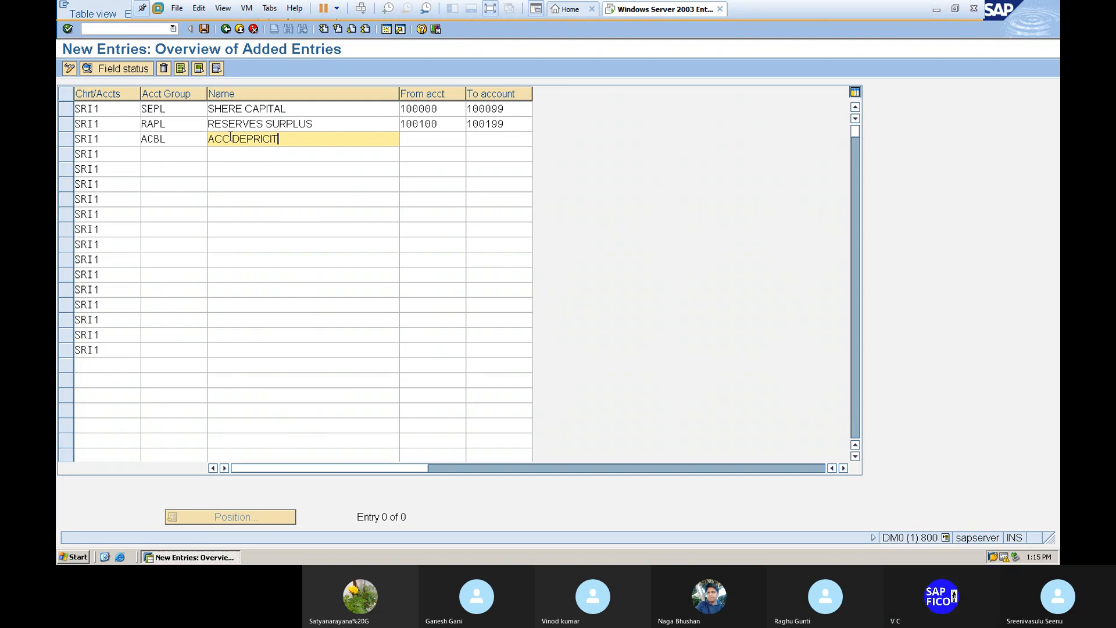
type("IAN")
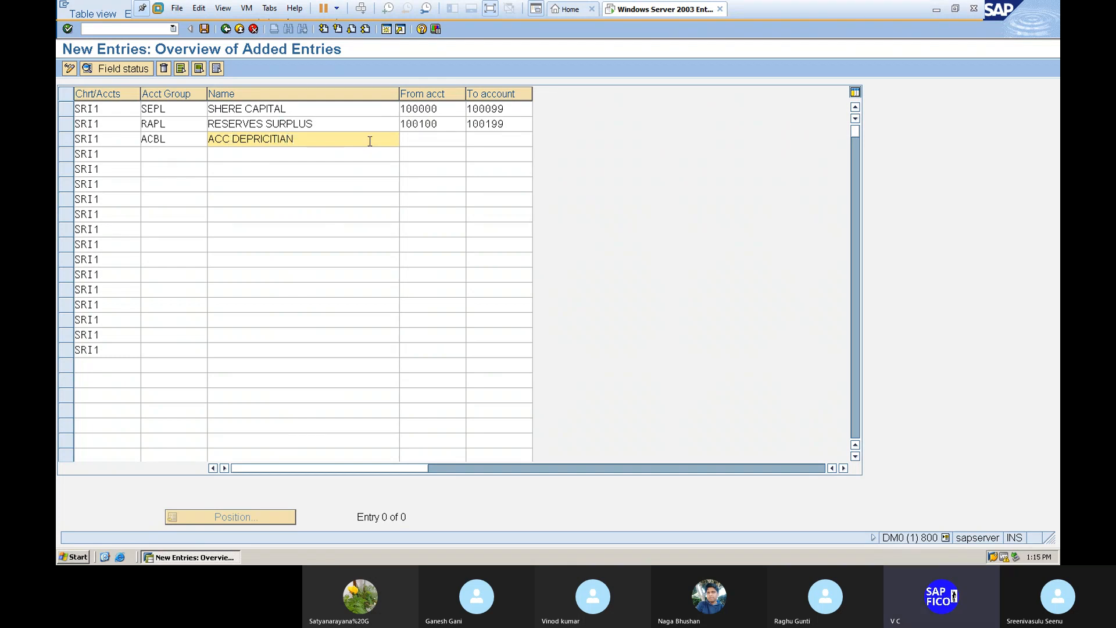
left_click(425, 135)
type("100200")
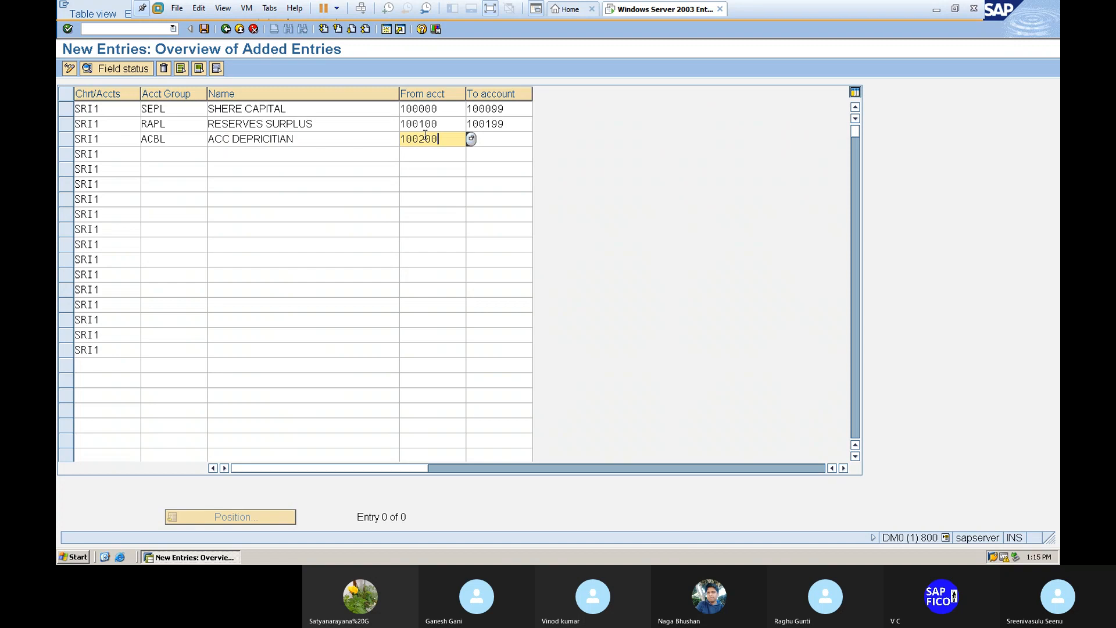
key("Tab")
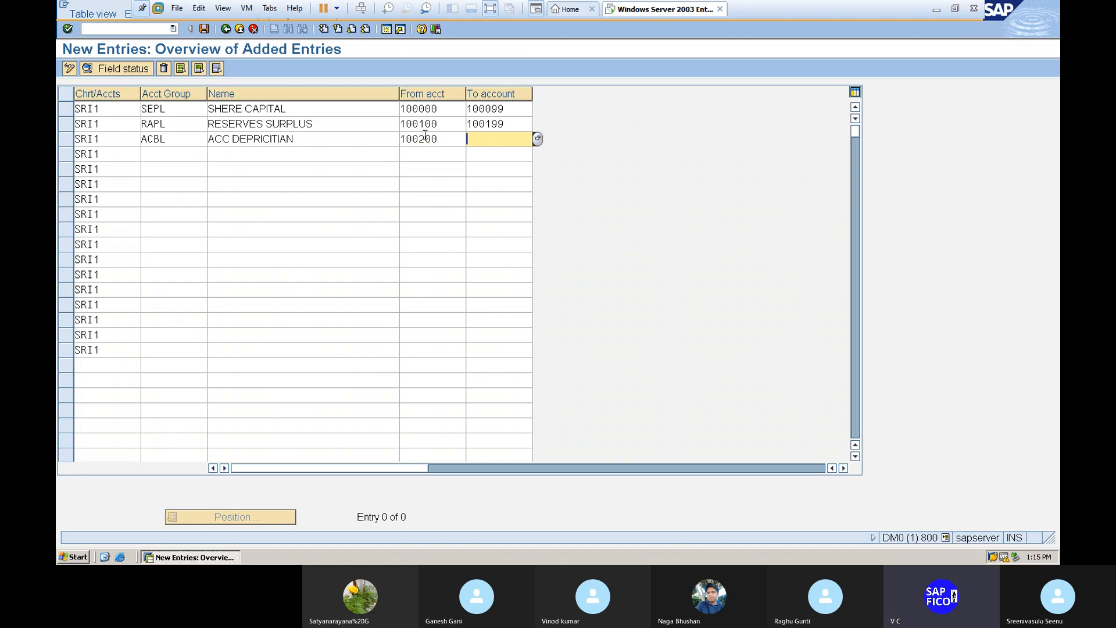
type("100299")
Step: Fill the fourth row with account group SELL, name SECURED LOANS and account range 100300 to 100399
left_click(165, 153)
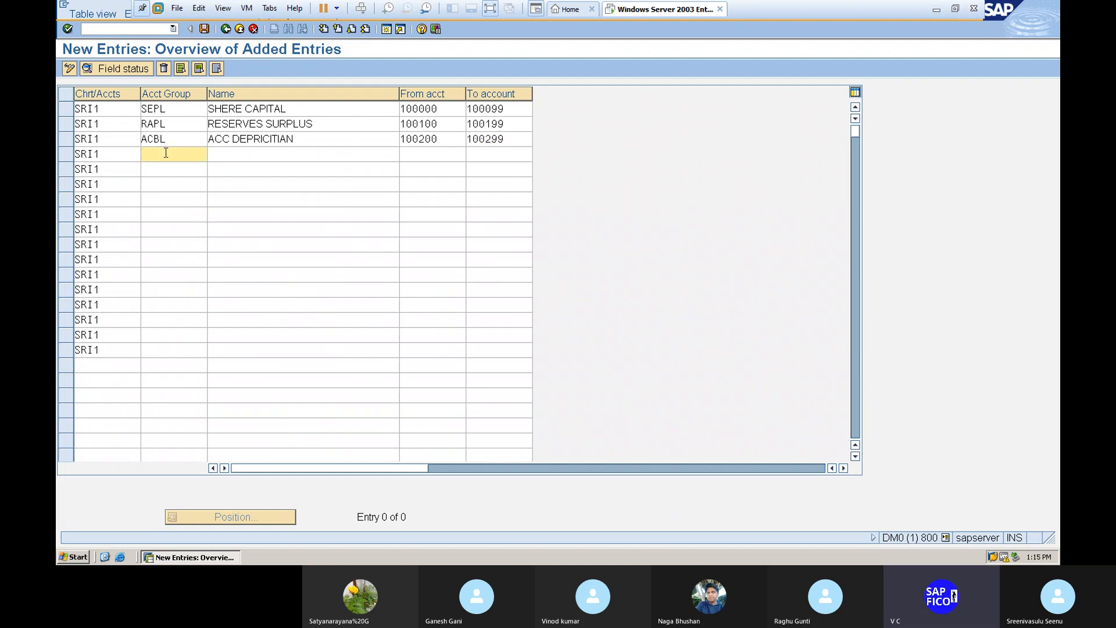
type("SELL")
left_click(221, 154)
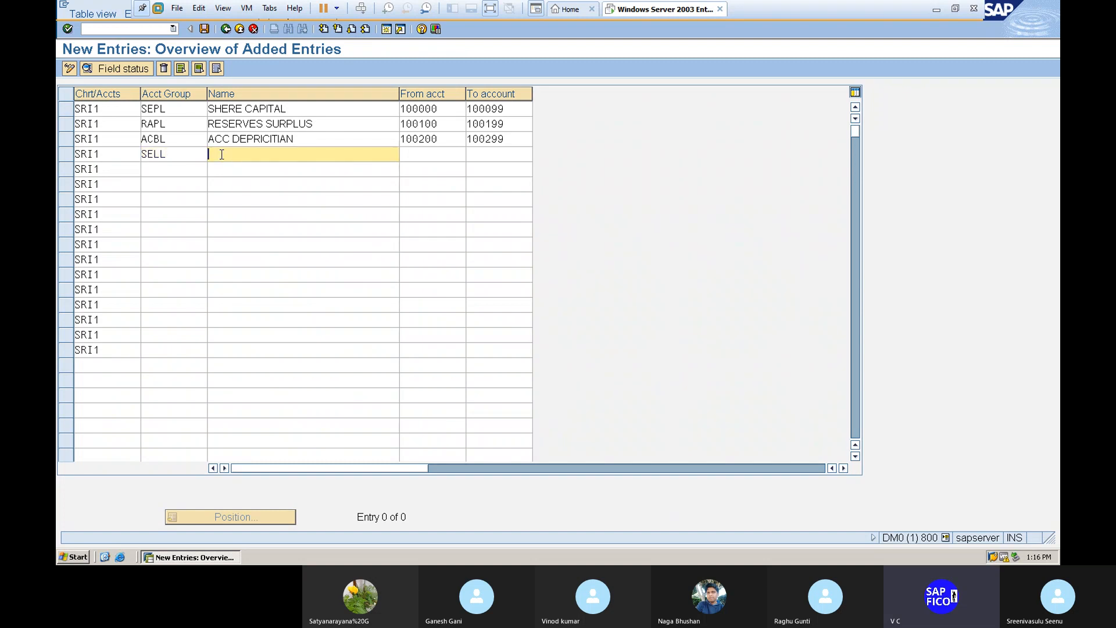
type("SECU")
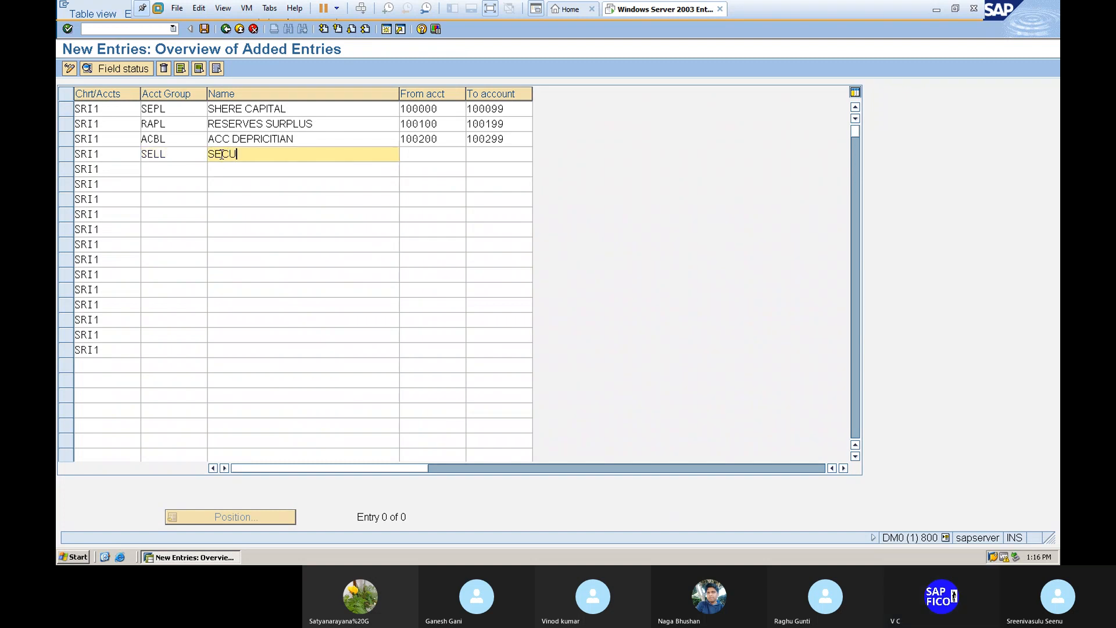
type("RED LOANS")
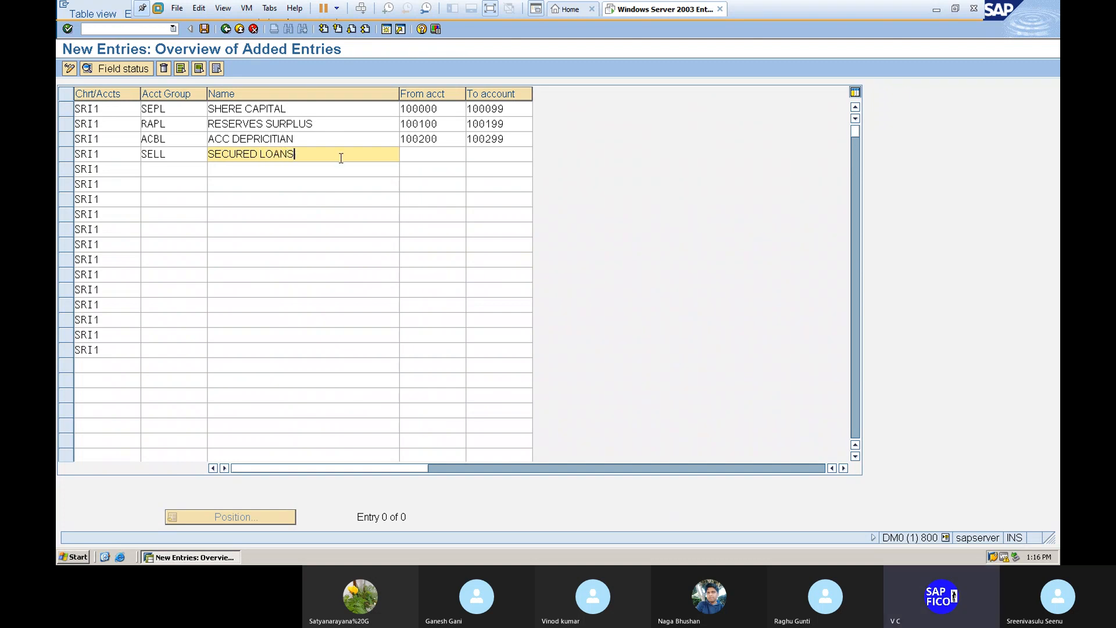
key("Tab")
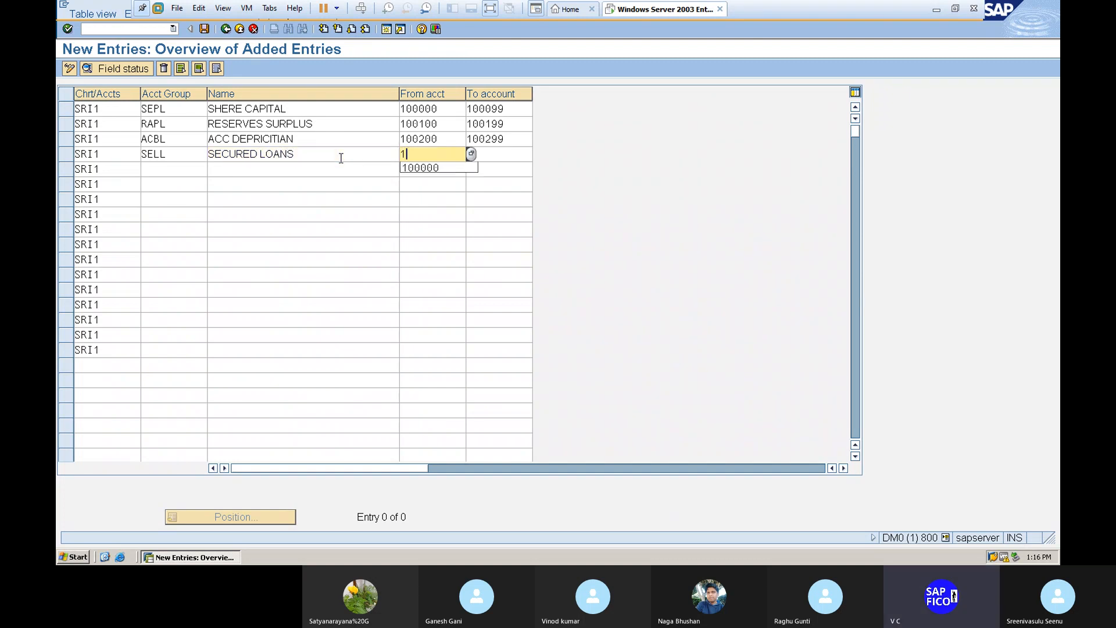
type("100")
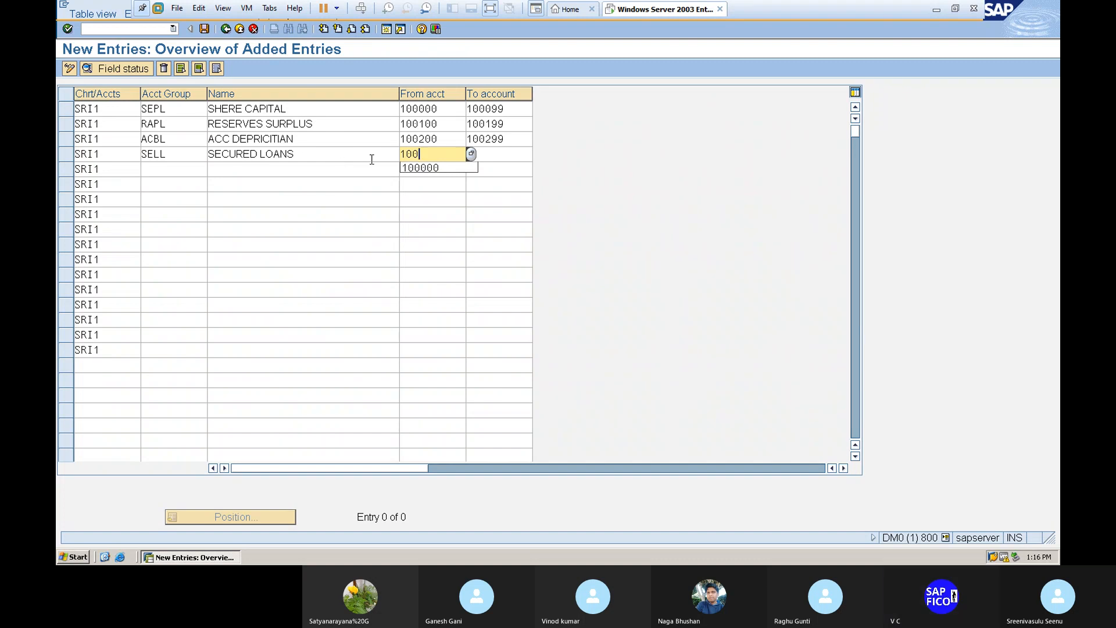
type("300")
key("Tab")
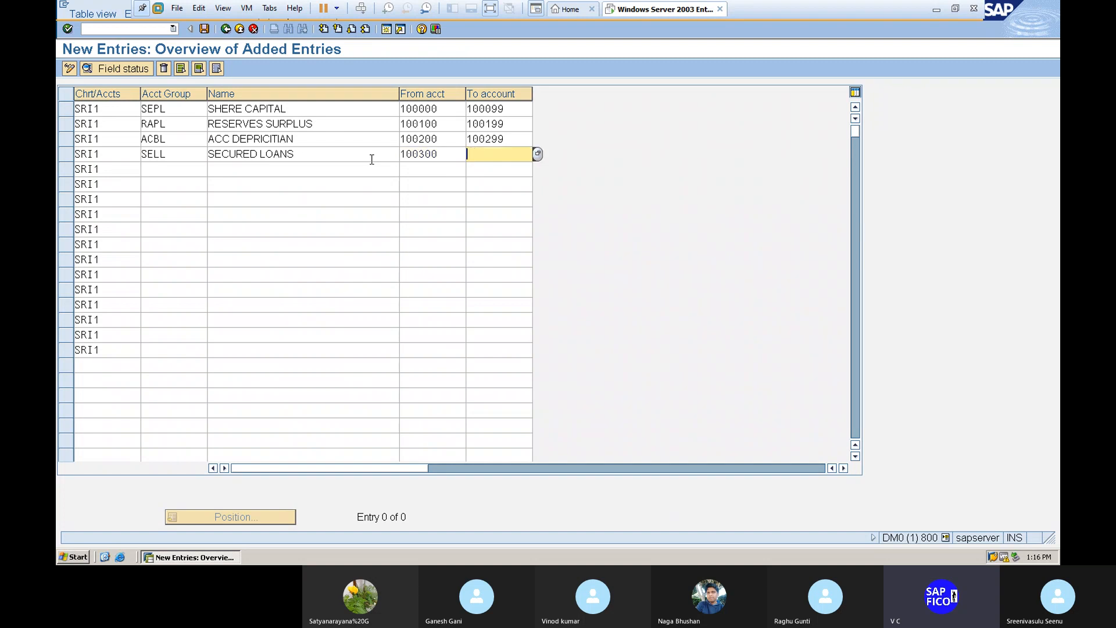
type("100")
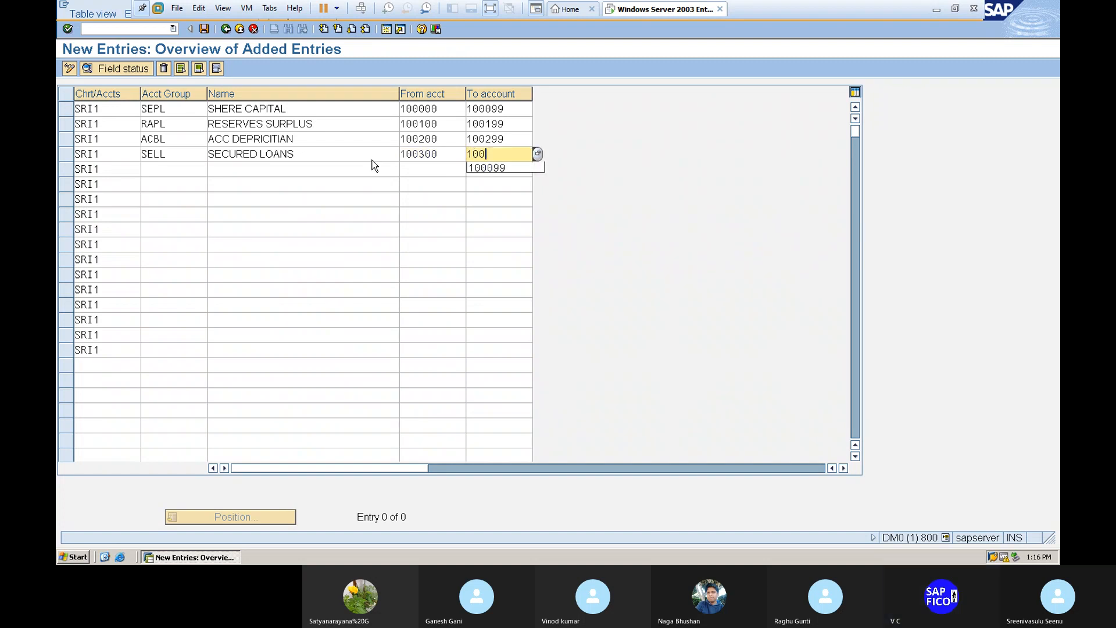
type("399")
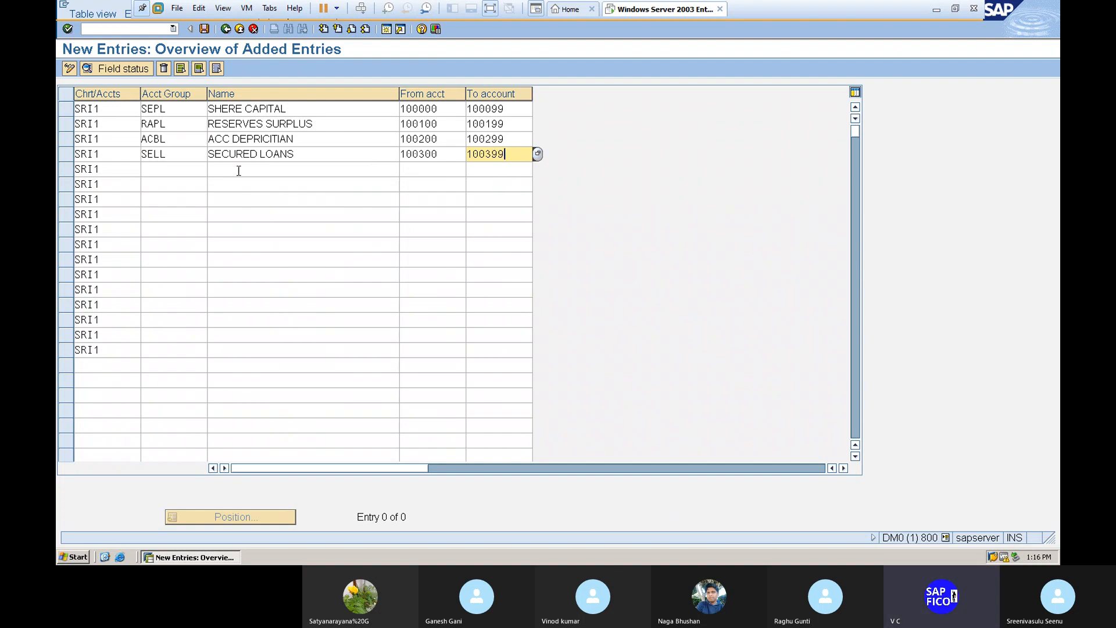
Step: Fill the fifth row with account group UNCN, name UN SECURED LOANS and account range 100400 to 100499
left_click(175, 173)
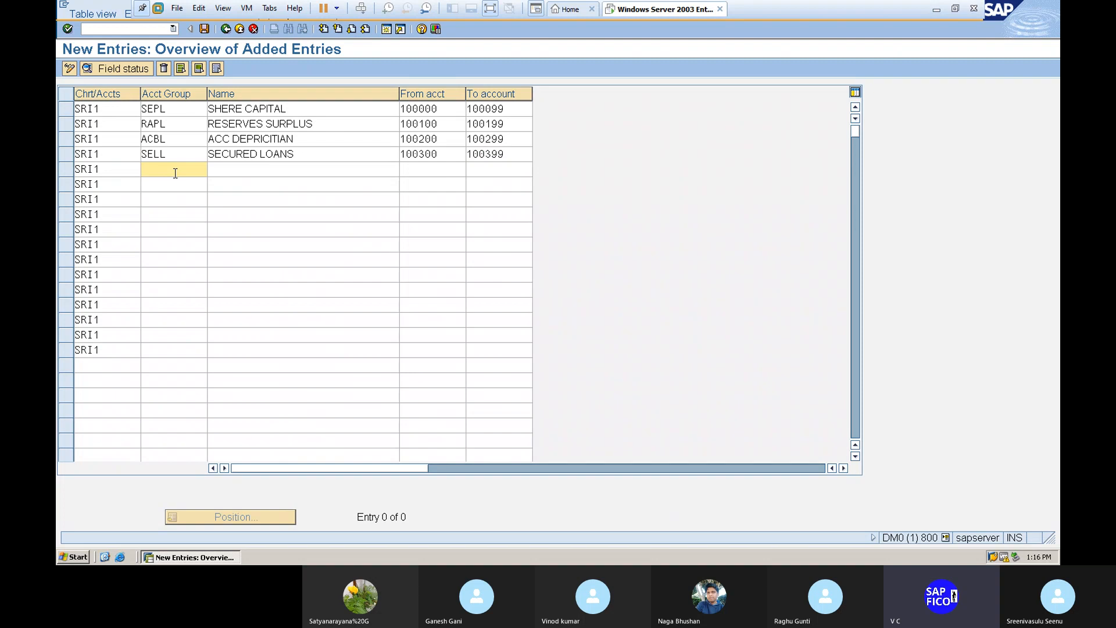
type("UNCN")
key("Tab")
type("U")
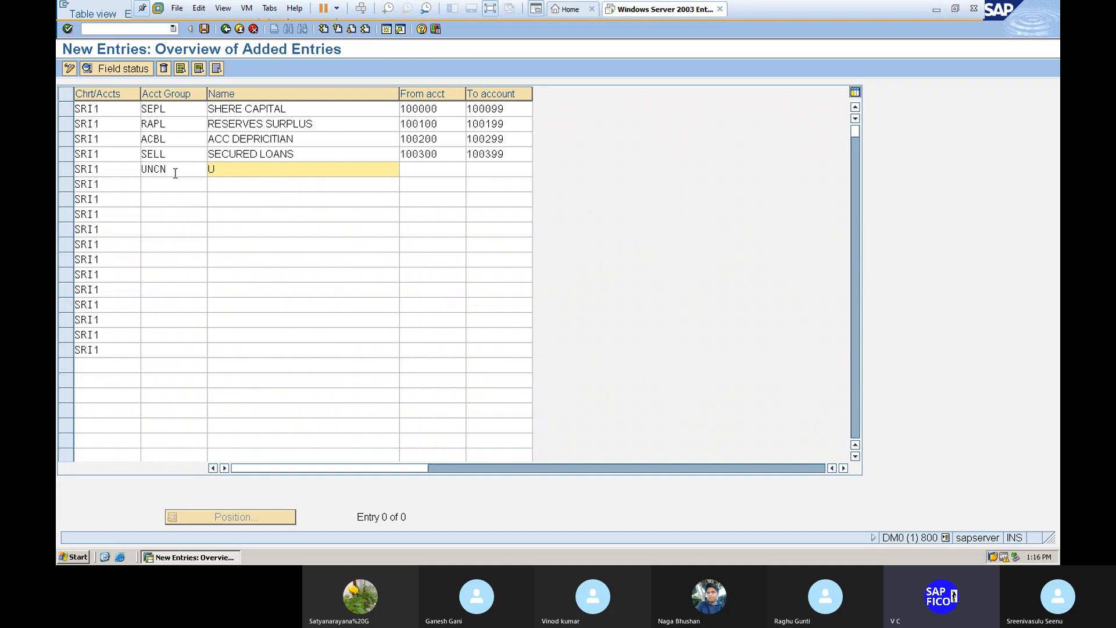
type("N SECURED LOANS")
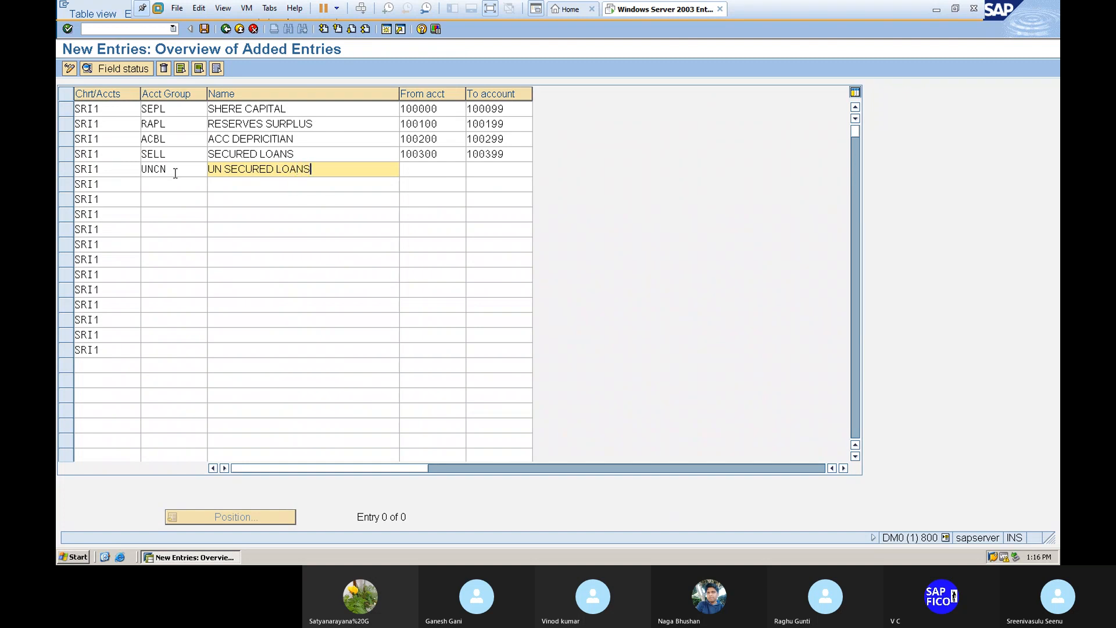
key("Tab")
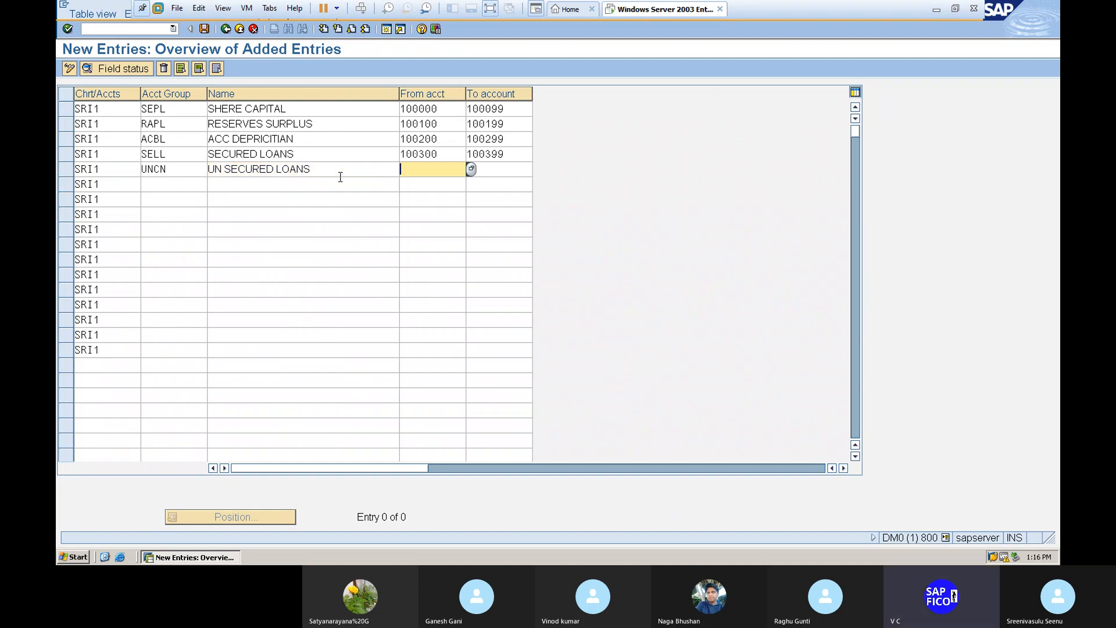
type("100400")
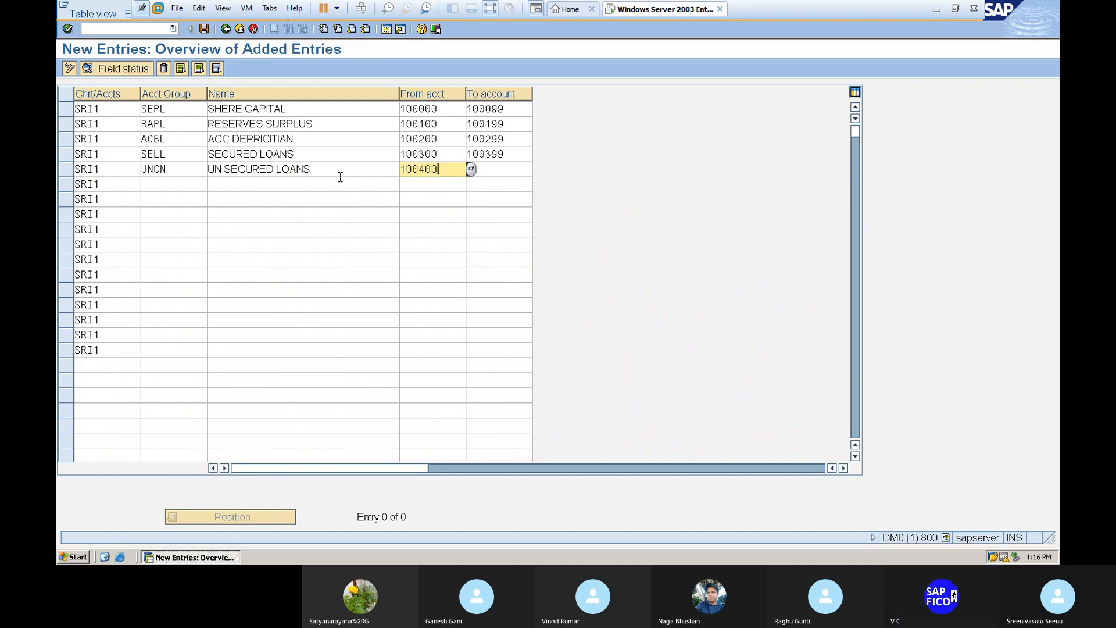
key("Tab")
type("10")
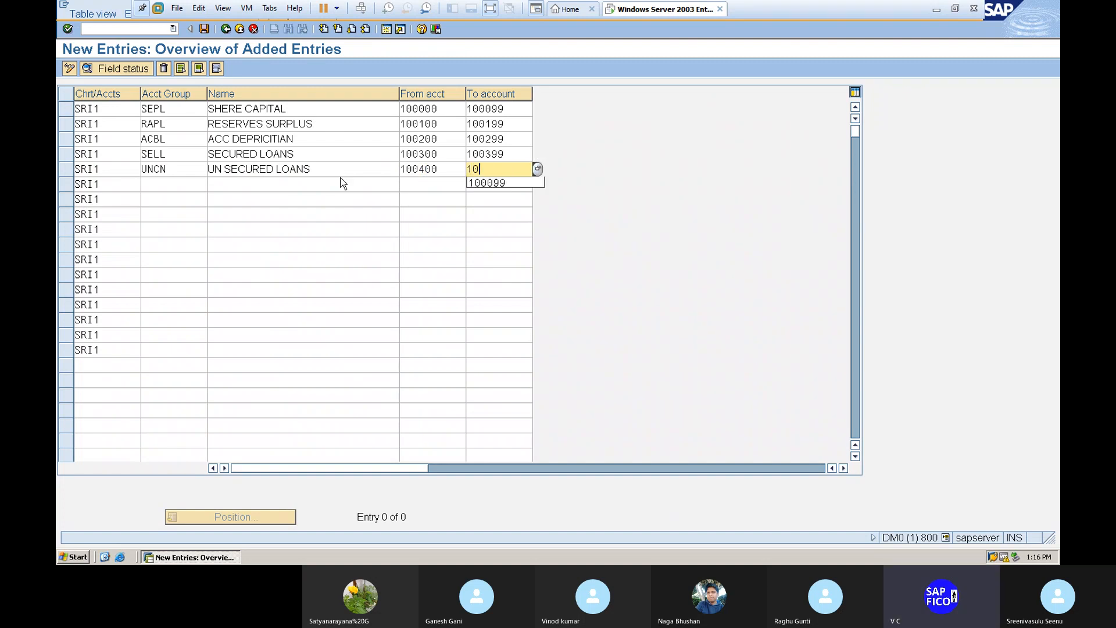
type("0499")
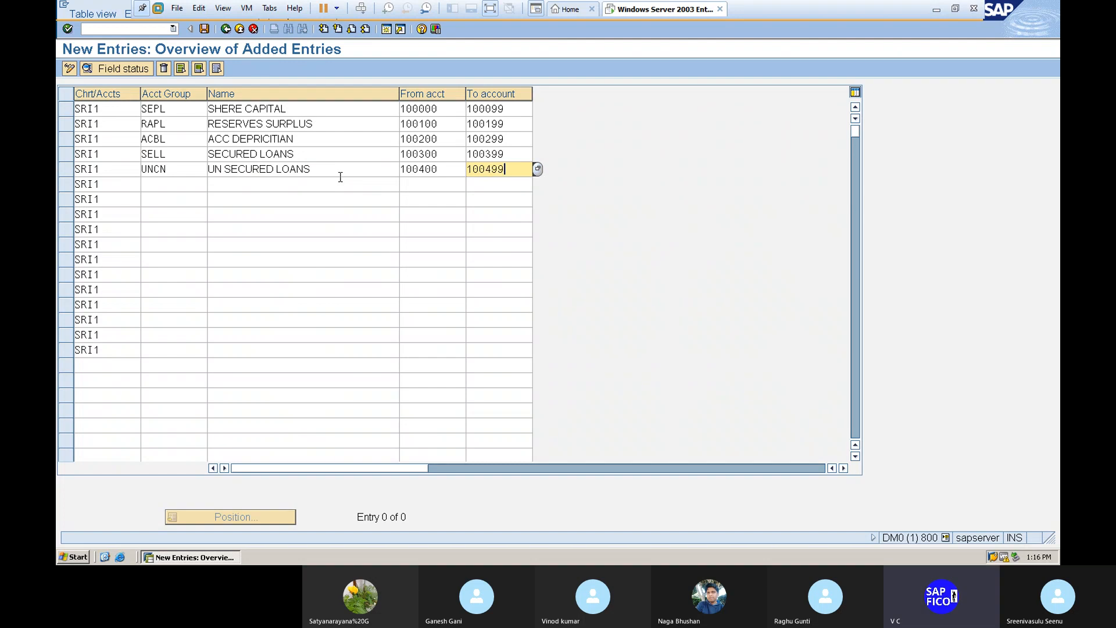
Step: Fill the sixth row with account group CLPL, name CURRENT LIABIALIES and account range 100500 to 100599
left_click(184, 185)
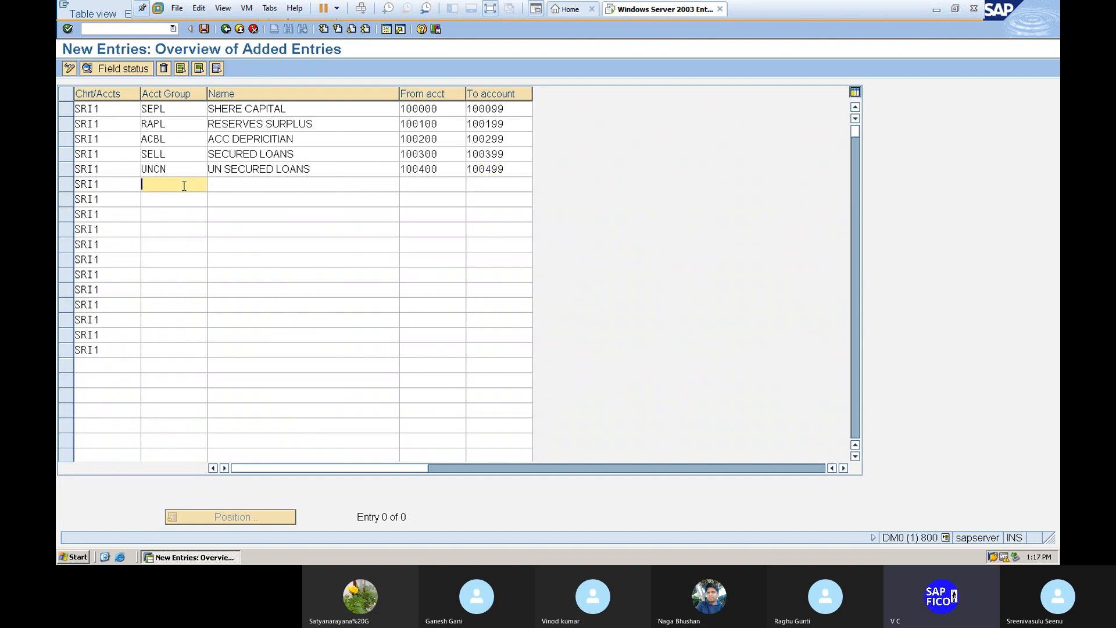
type("CLPL")
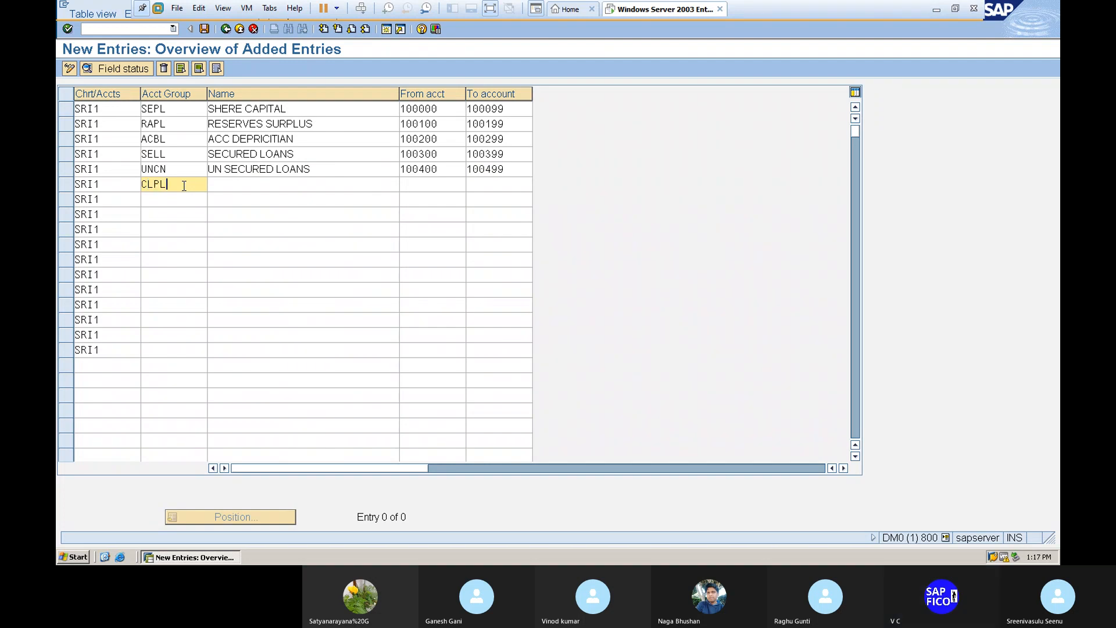
left_click(212, 187)
type("CURRENT LIA")
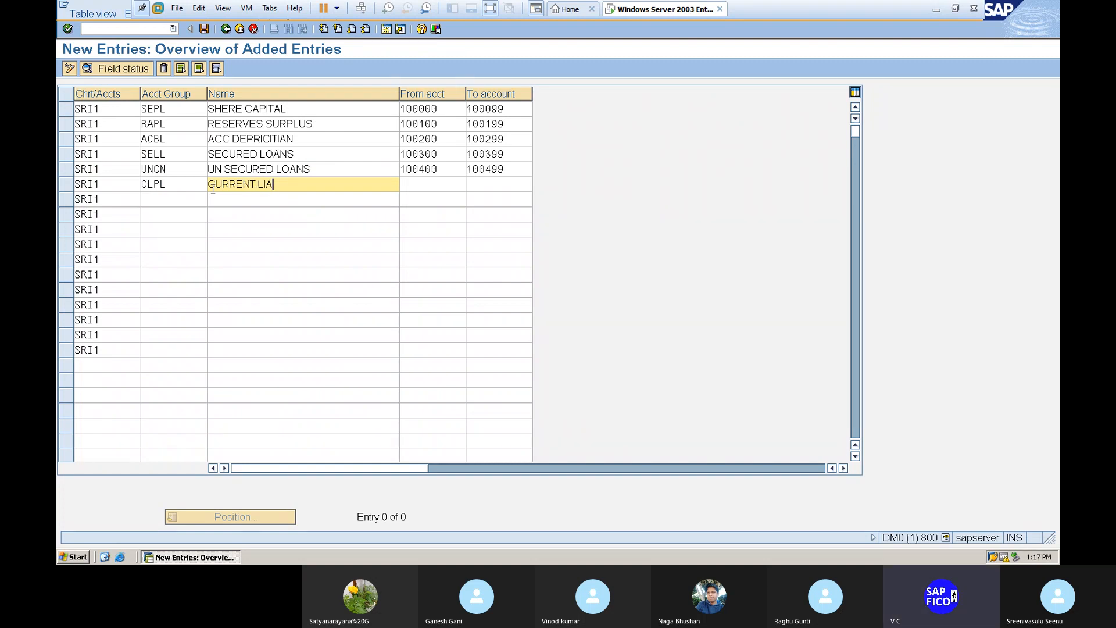
type("BIALIES")
key("Tab")
type("100500")
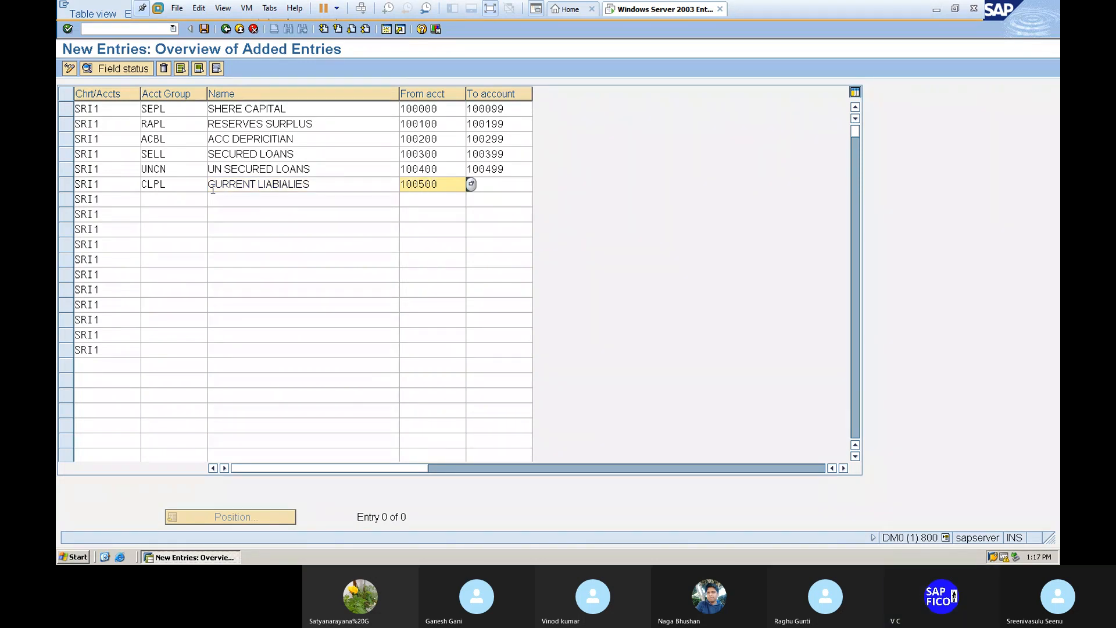
key("Tab")
type("100599")
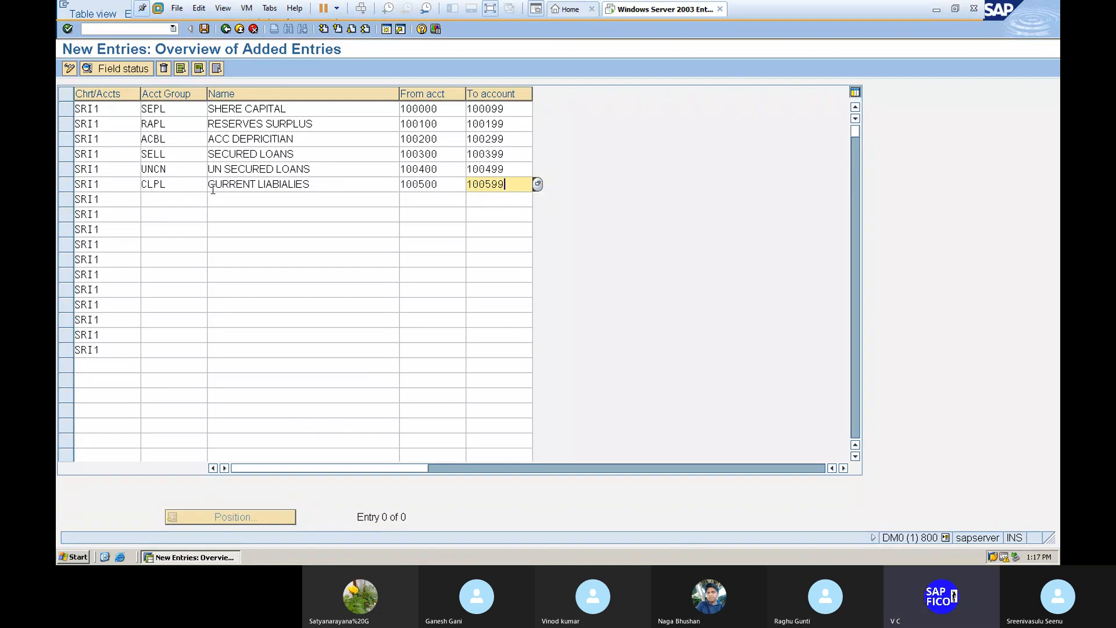
Step: Fill the seventh row with account group FASD, name FIXED ASSETES and account range 200000 to 200099
left_click(147, 198)
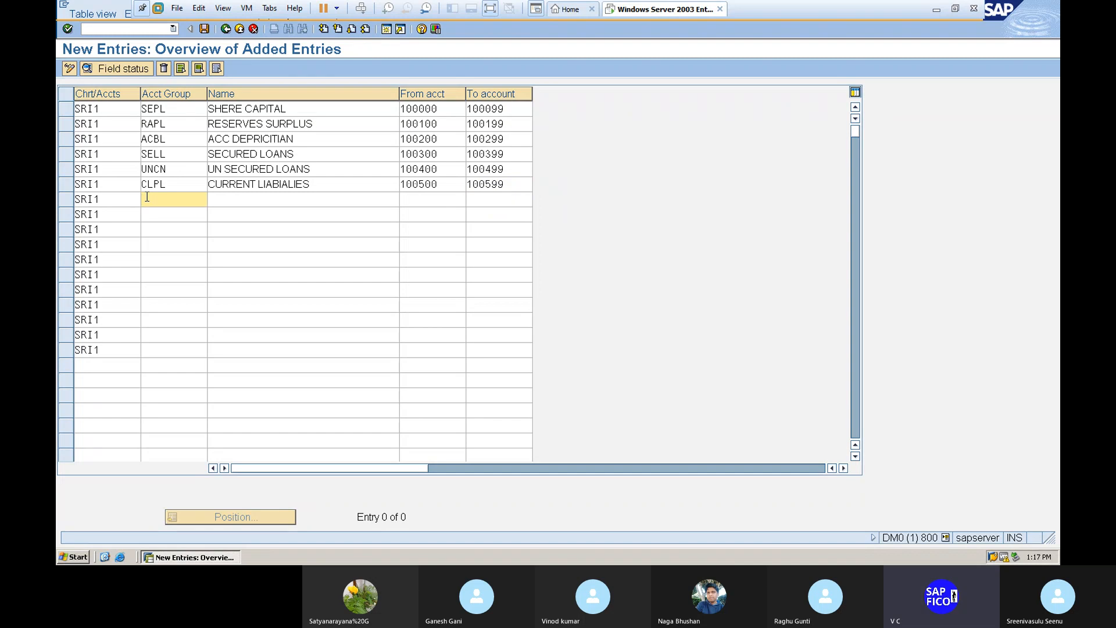
type("FAD")
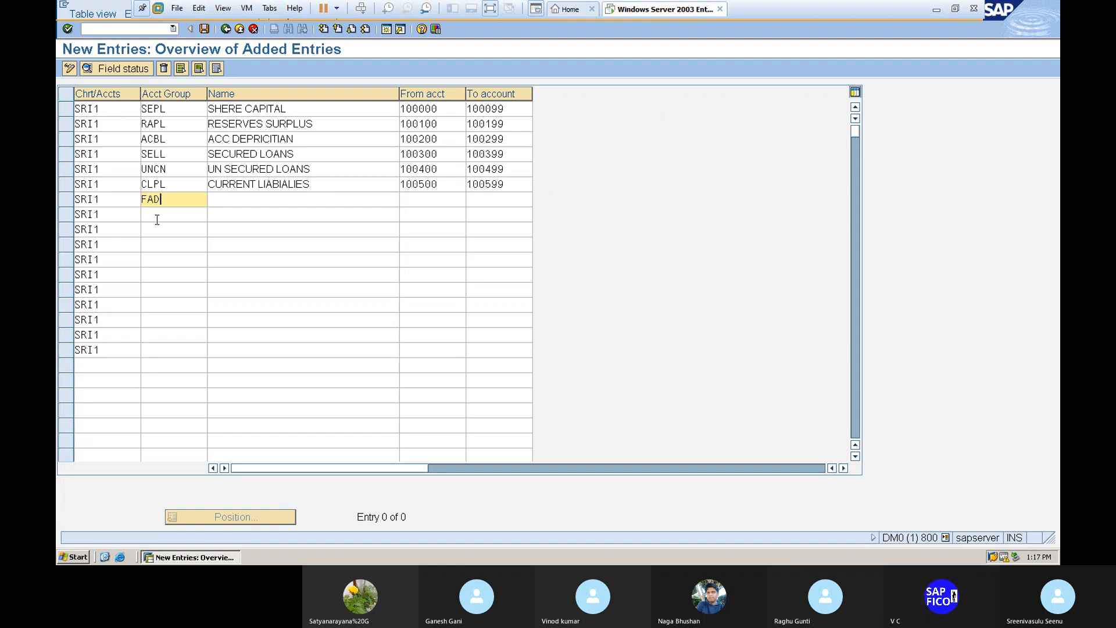
key("BackSpace")
type("SD")
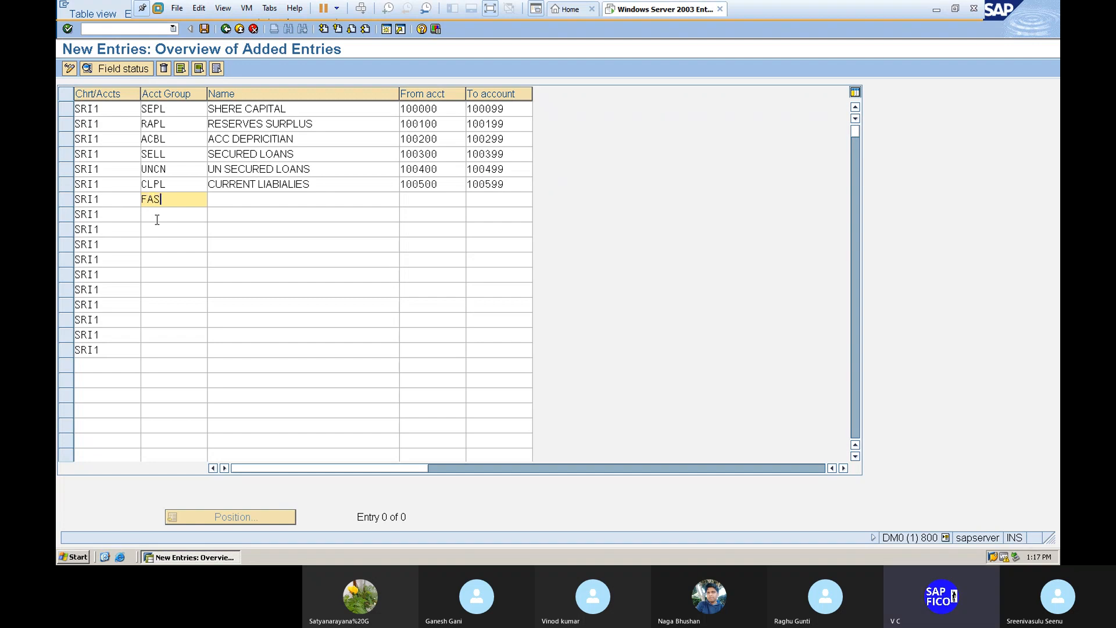
left_click(232, 197)
type("FIXED ASSET")
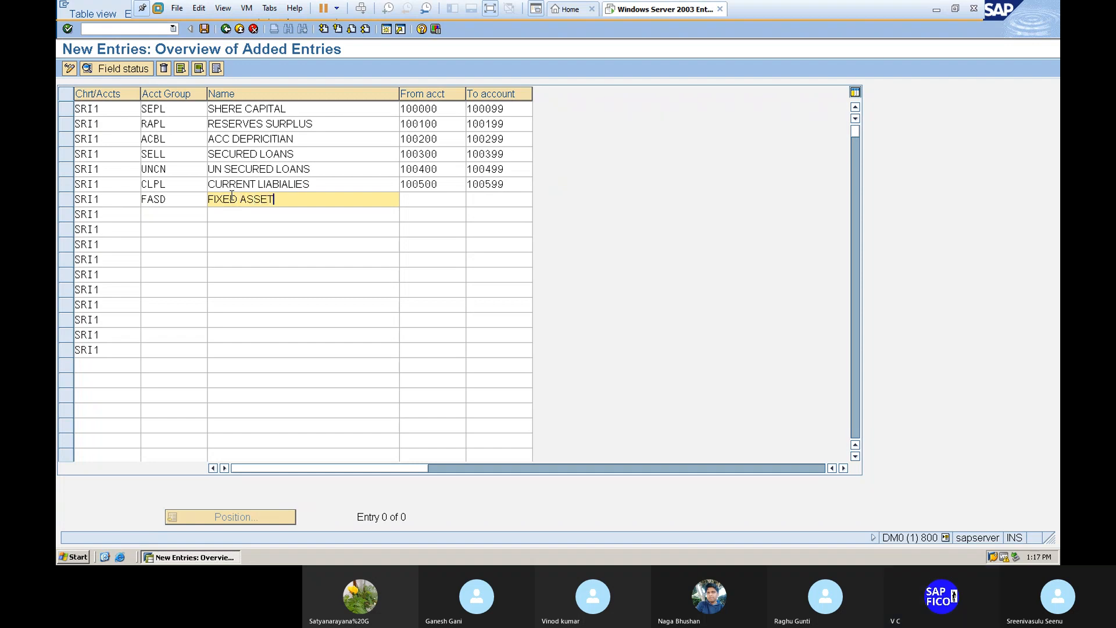
type("ES")
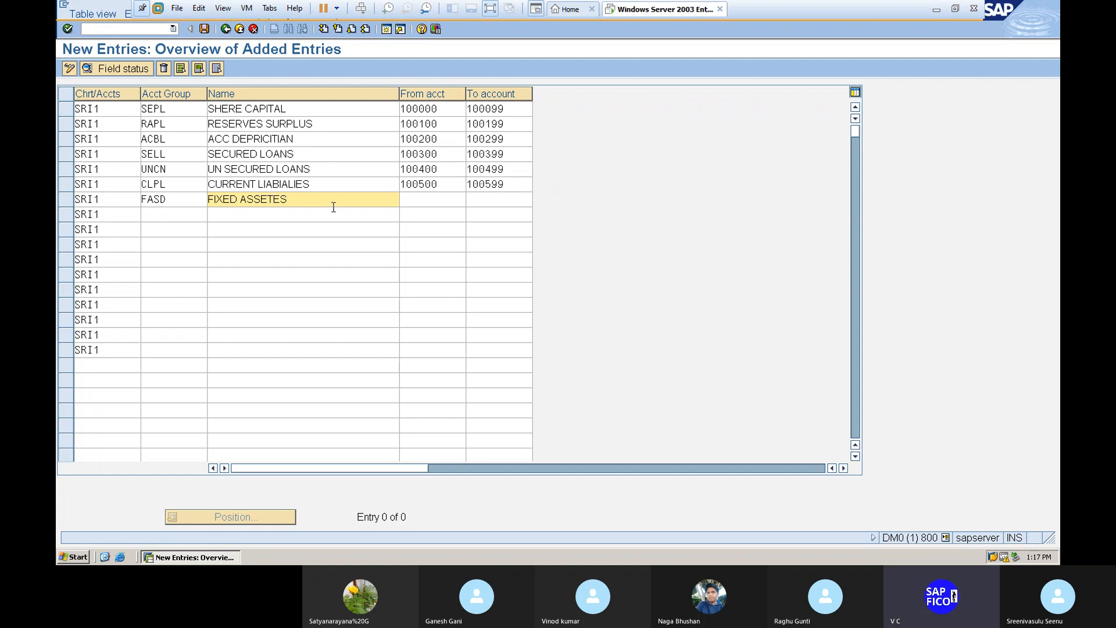
left_click(429, 196)
type("200")
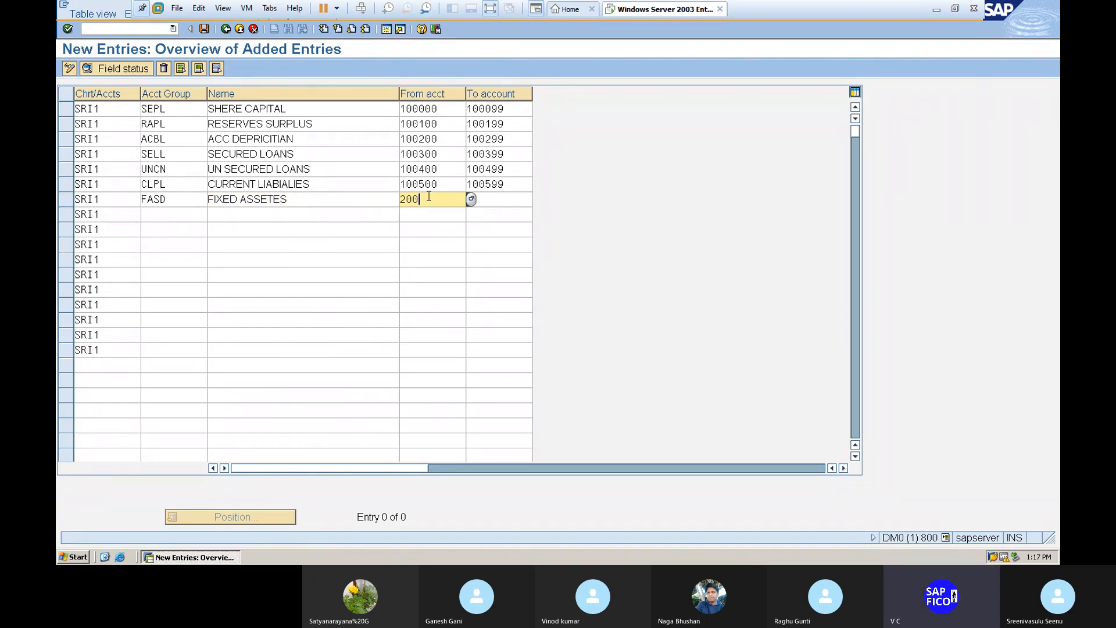
type("000")
key("Tab")
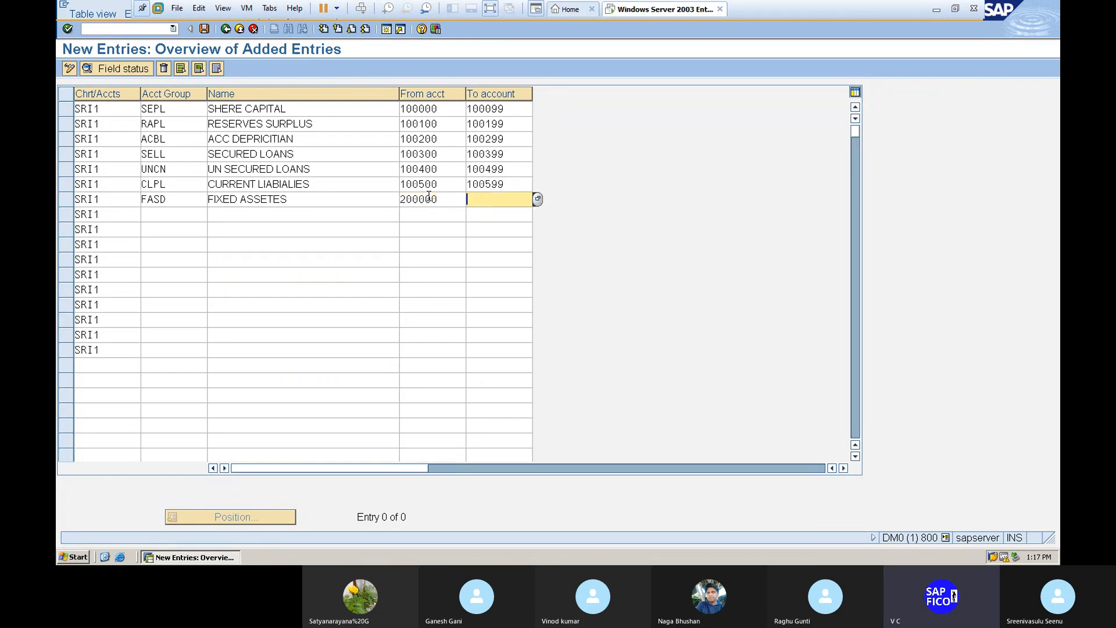
type("200")
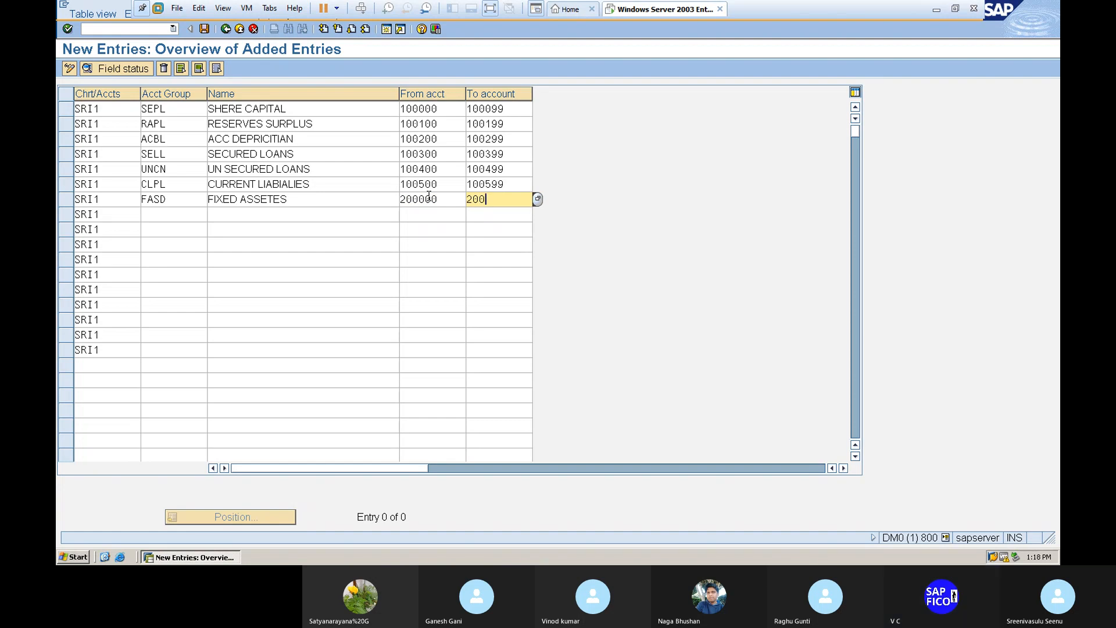
type("099")
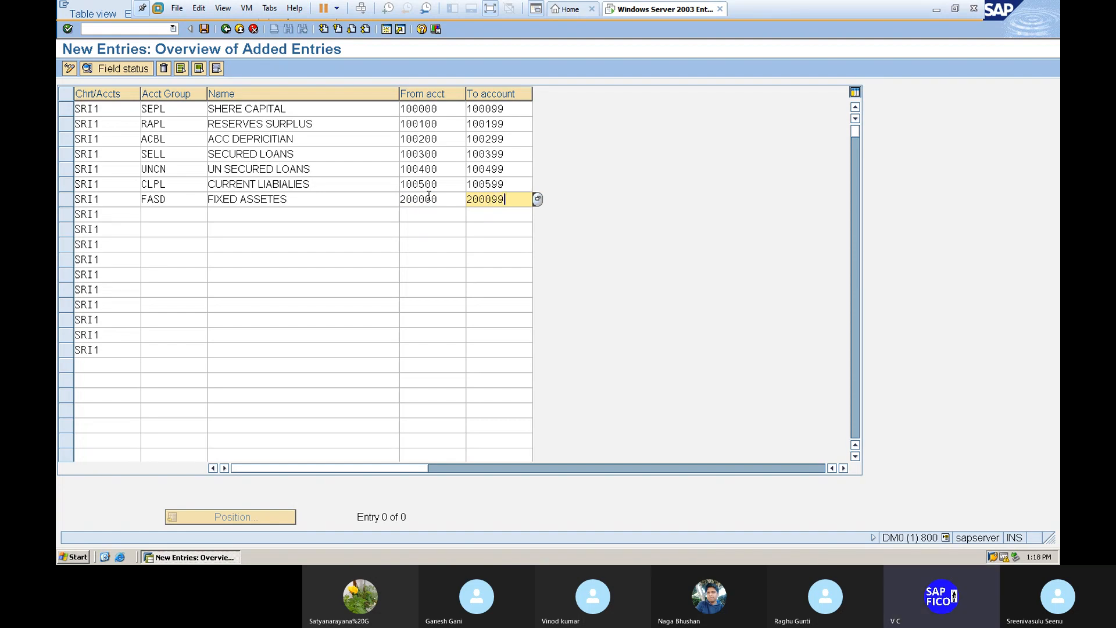
Step: Fill the eighth row with account group CASD, name CARRENT ASSETS and account range 200100 to 200199
left_click(181, 214)
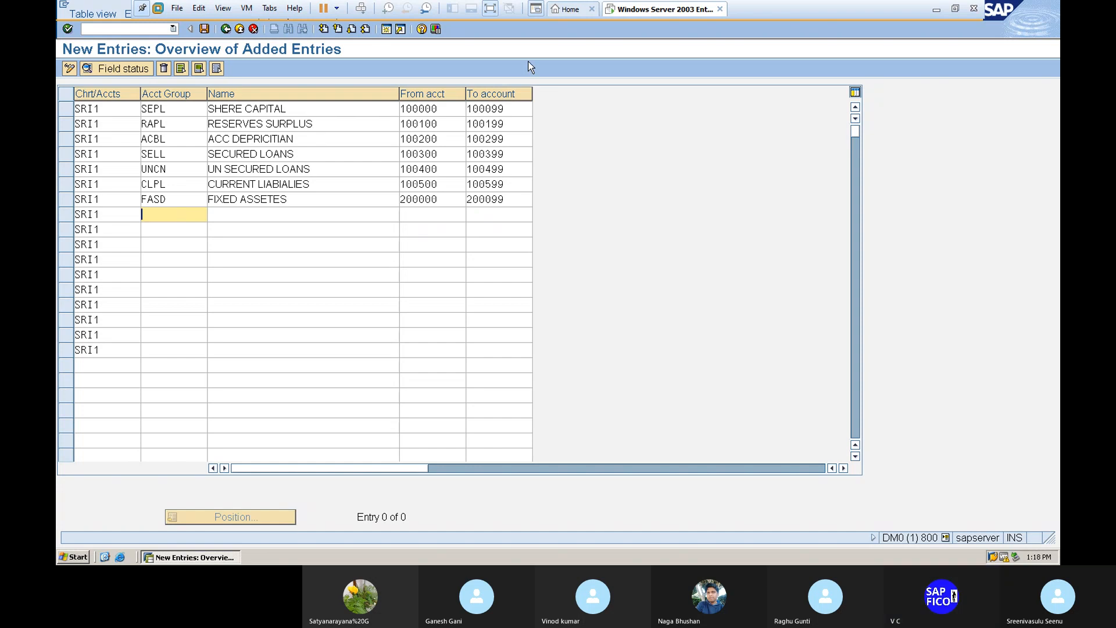
type("CASD")
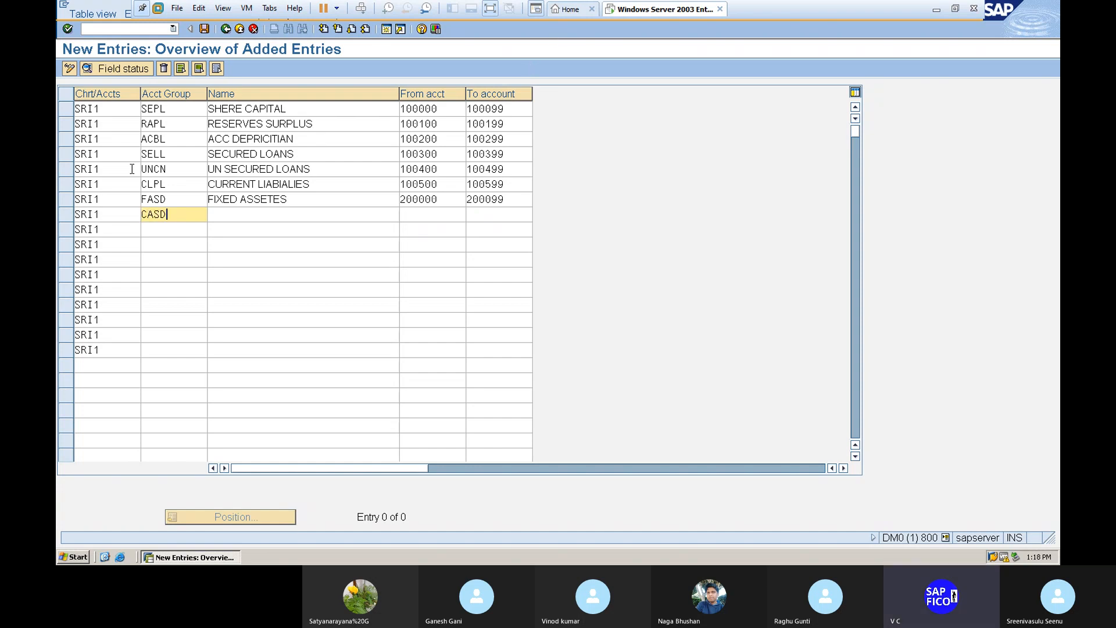
left_click(247, 212)
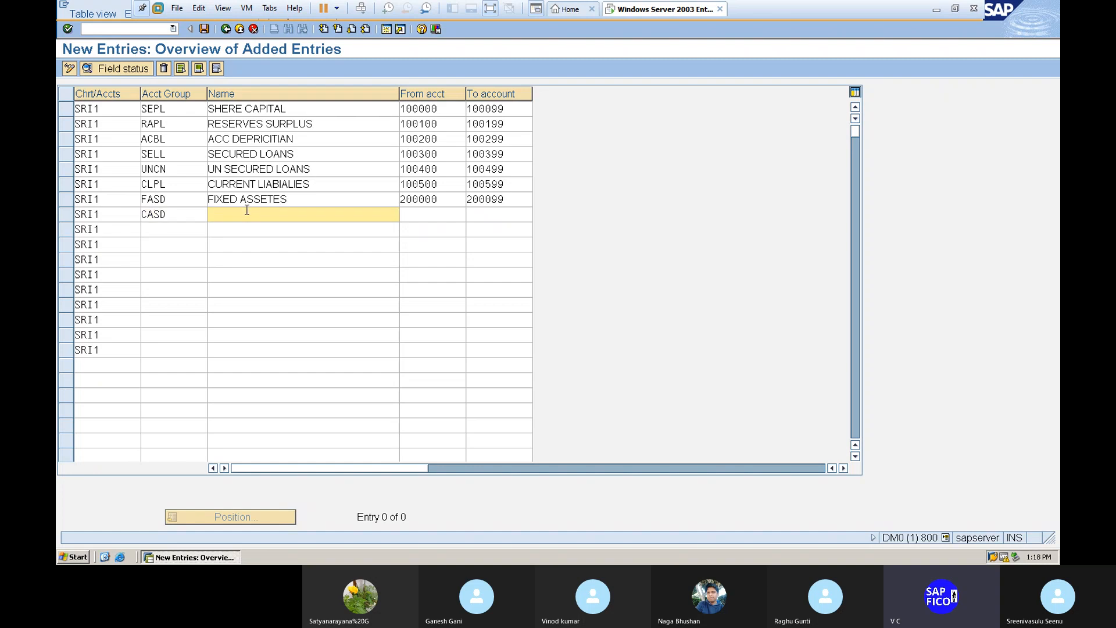
type("CARU")
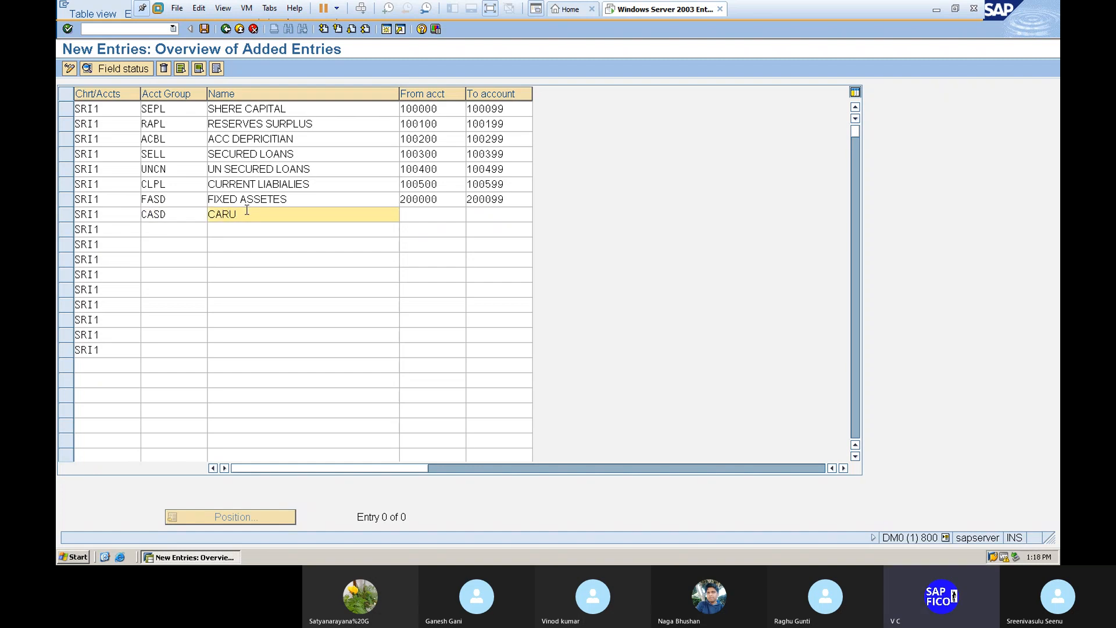
key("BackSpace")
type("RRENT ASSETS")
key("Tab")
type("200")
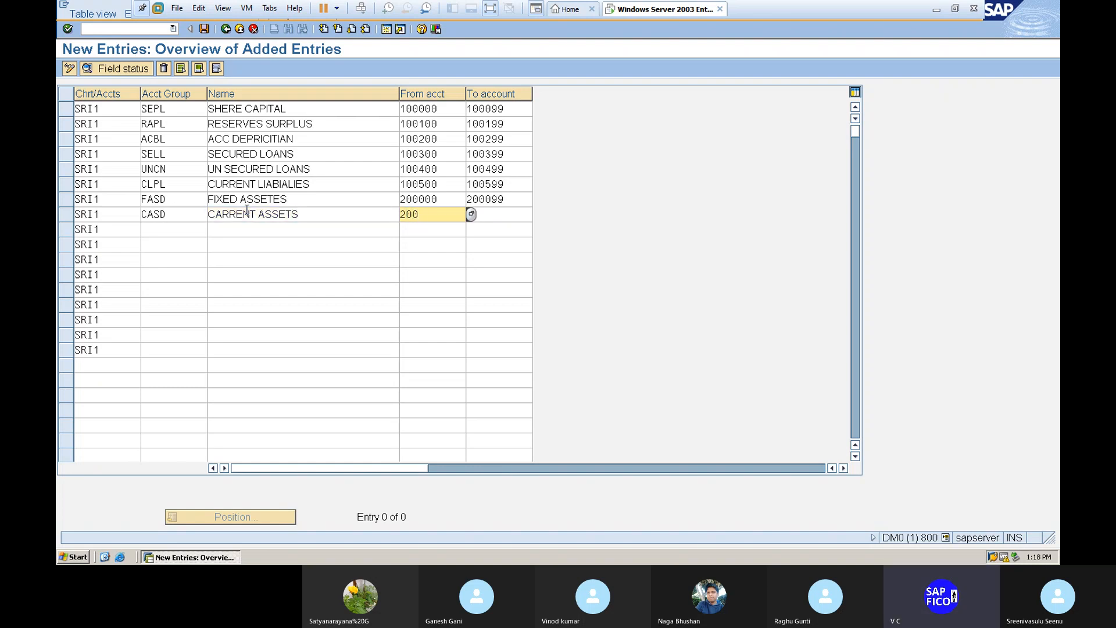
type("100")
key("Tab")
type("2")
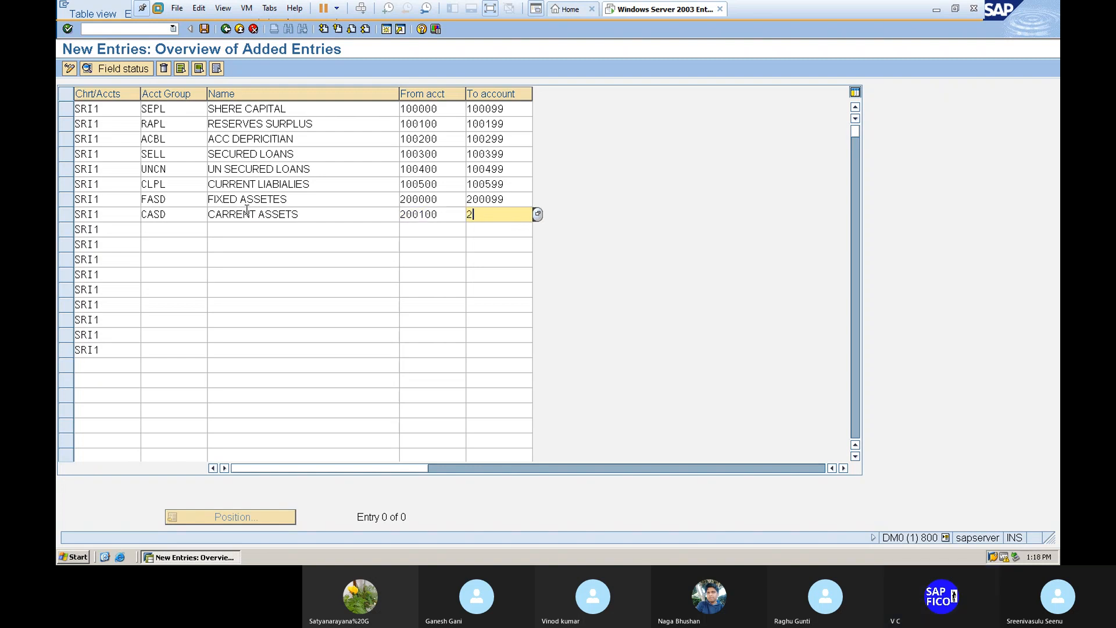
type("00199")
Step: Fill the ninth row with account group SALE, name SALES and account range 300000 to 300099
left_click(155, 229)
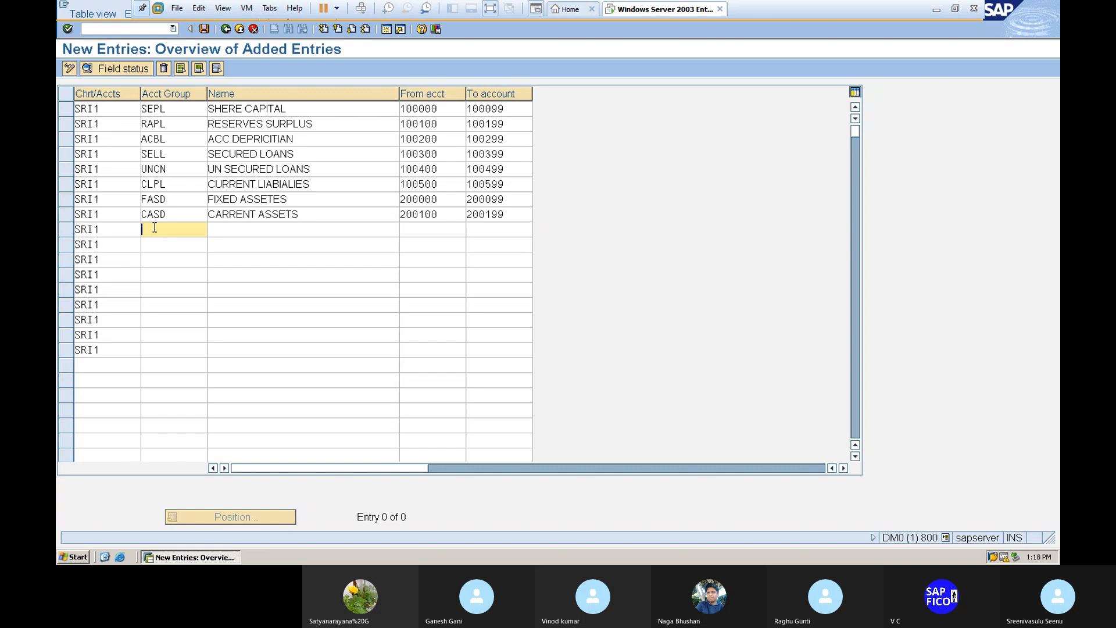
type("SALE")
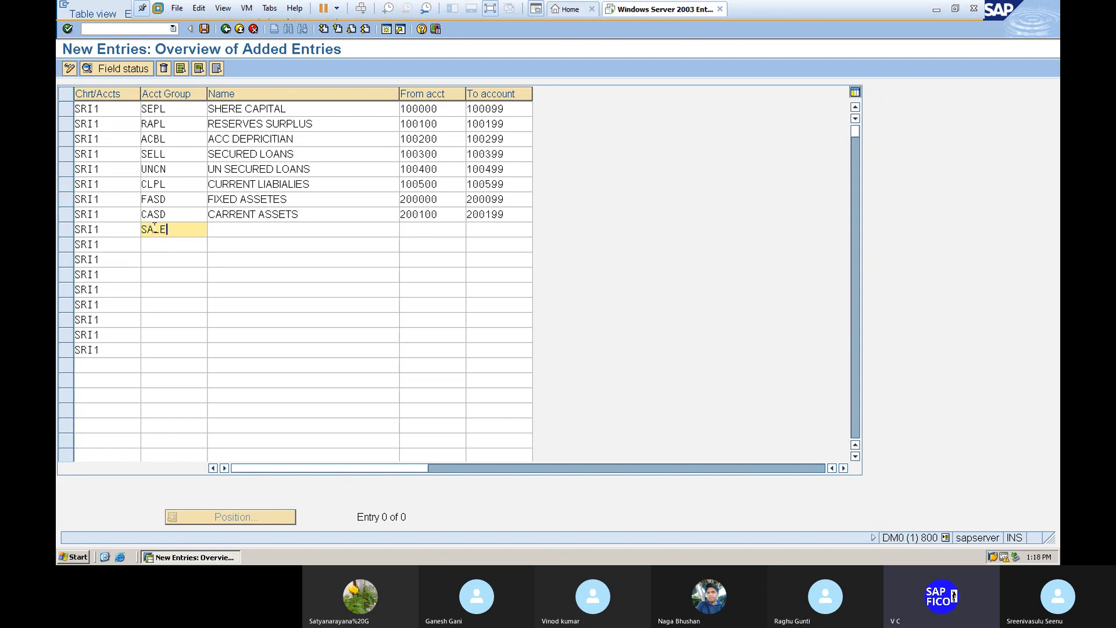
left_click(221, 230)
type("SALES")
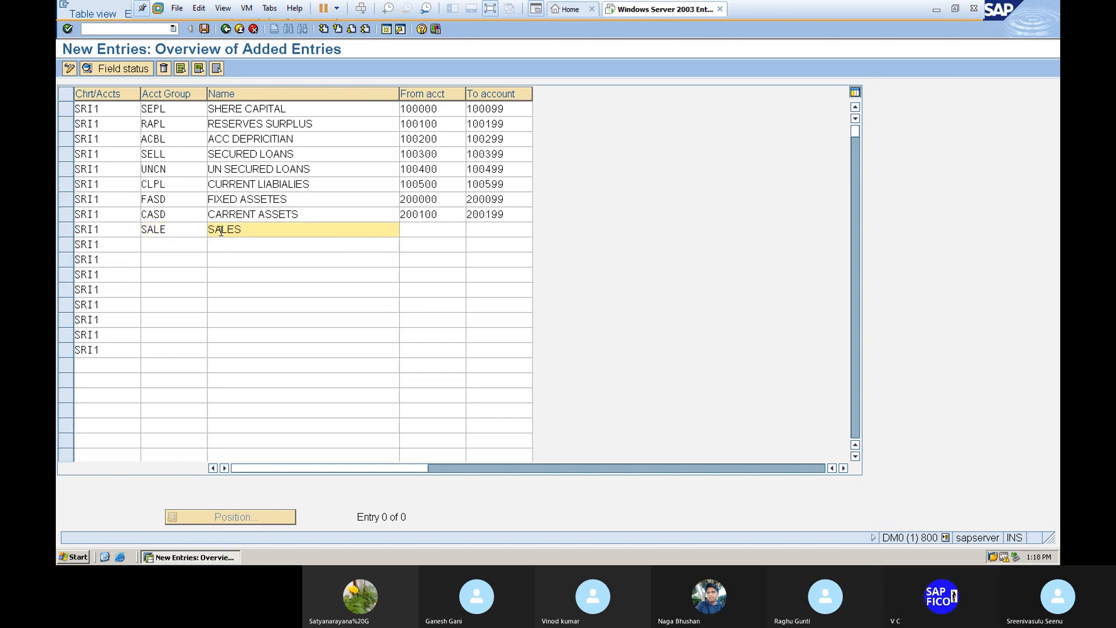
key("Tab")
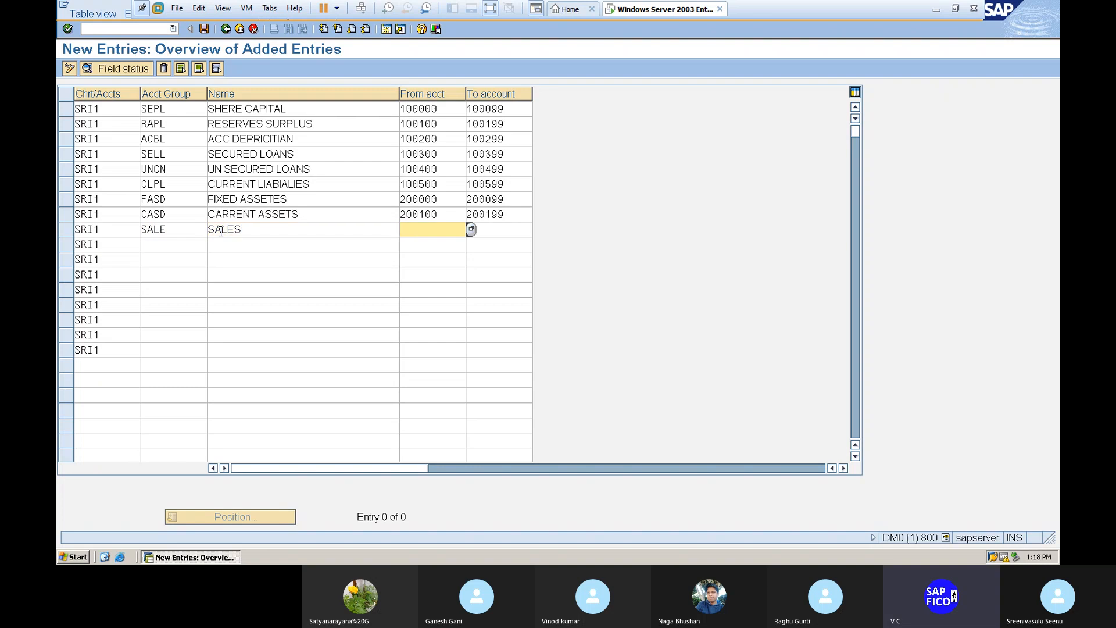
type("300000")
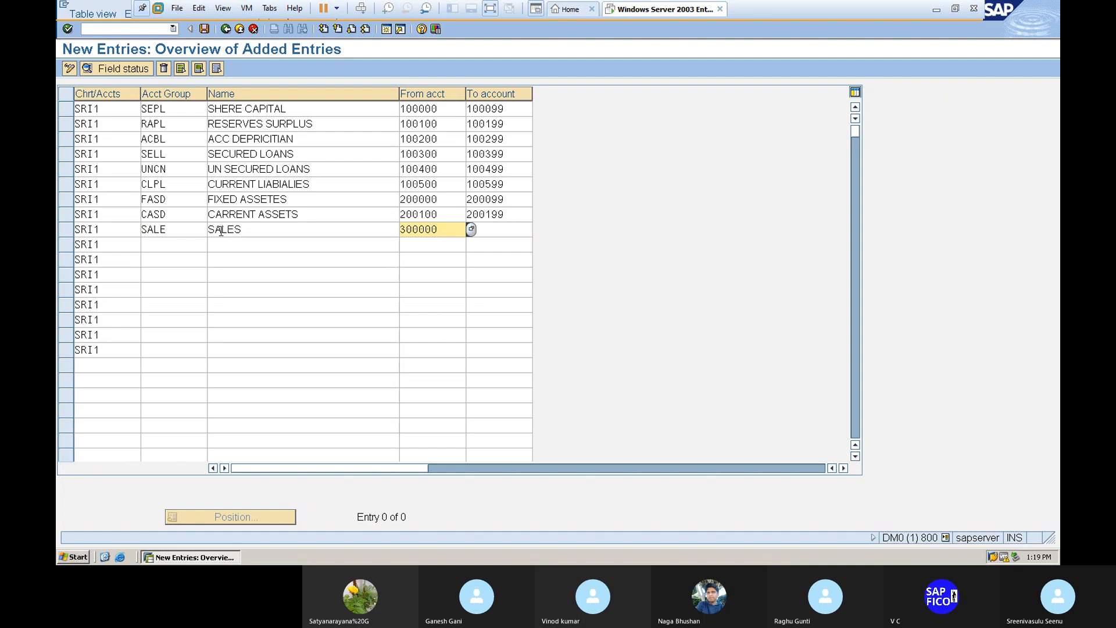
key("Tab")
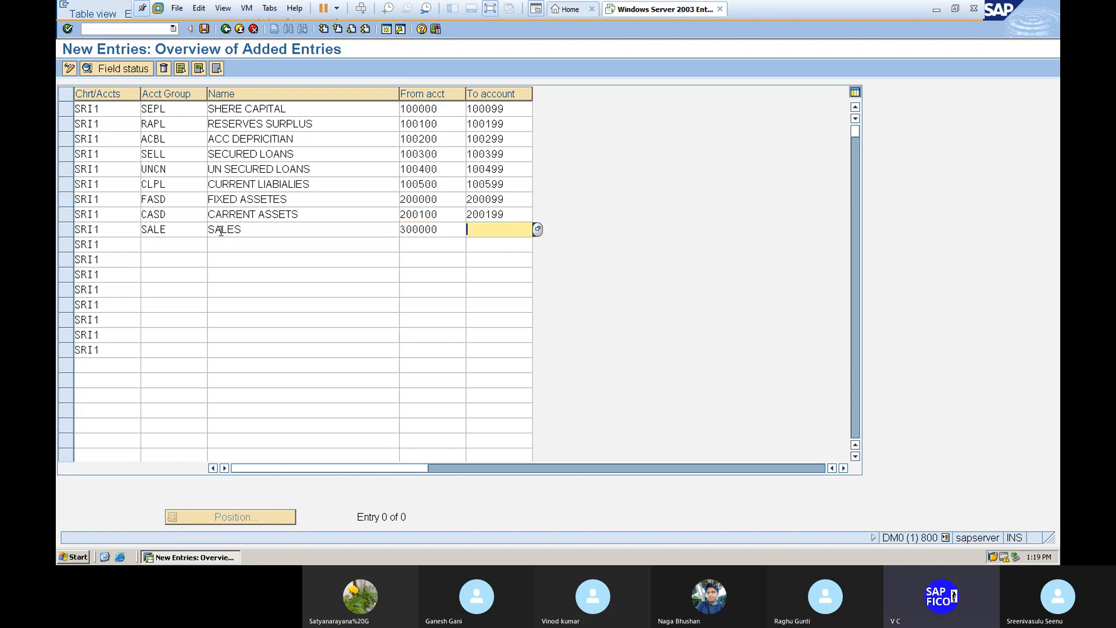
type("300099")
Step: Fill the tenth row with account group OTHR, name INCOME and account range 300100 to 300199
left_click(161, 245)
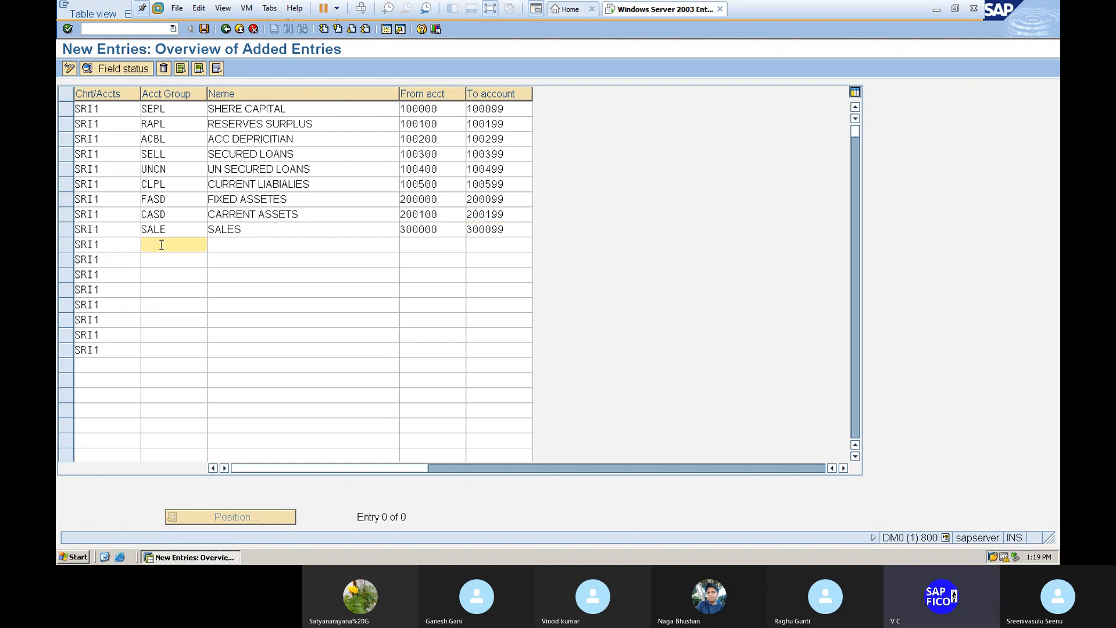
type("OTHR")
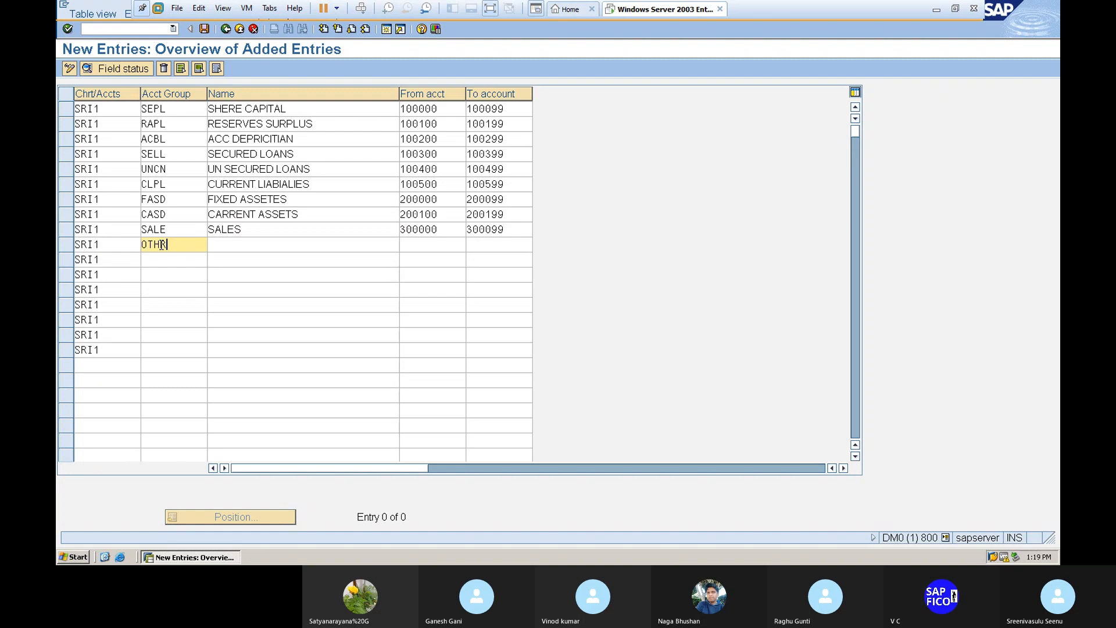
left_click(224, 244)
type("INCOME")
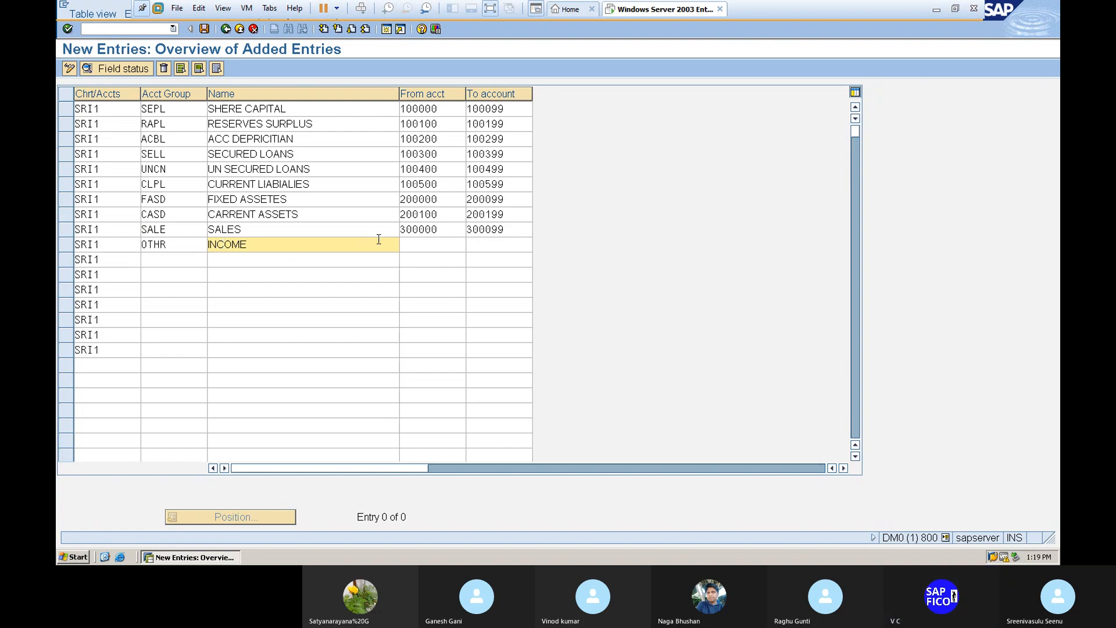
left_click(408, 244)
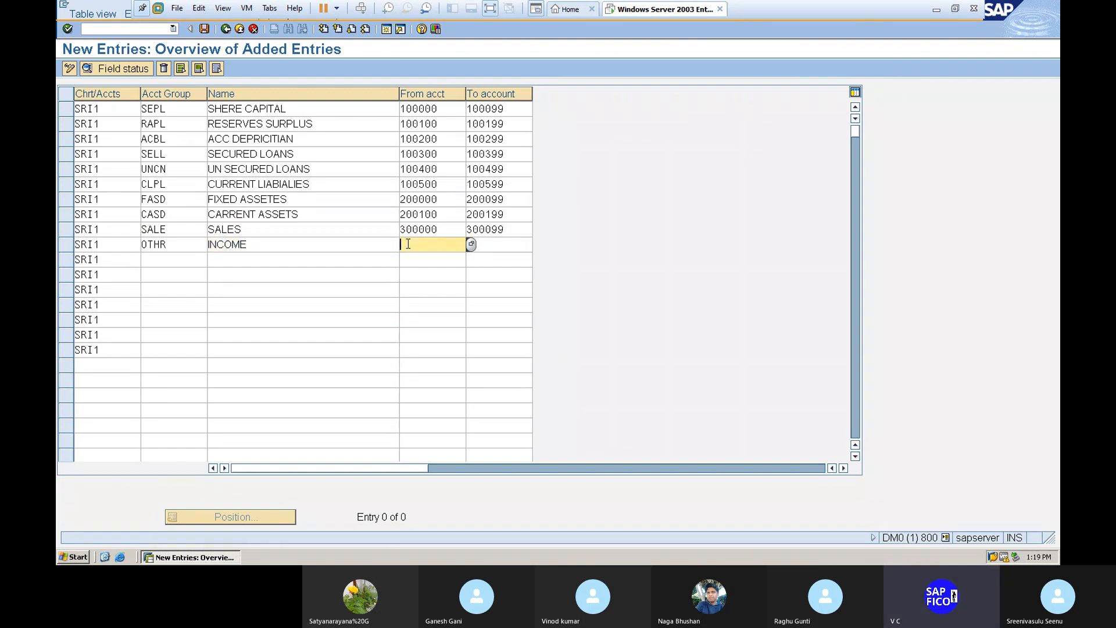
type("300100")
left_click(492, 245)
type("300")
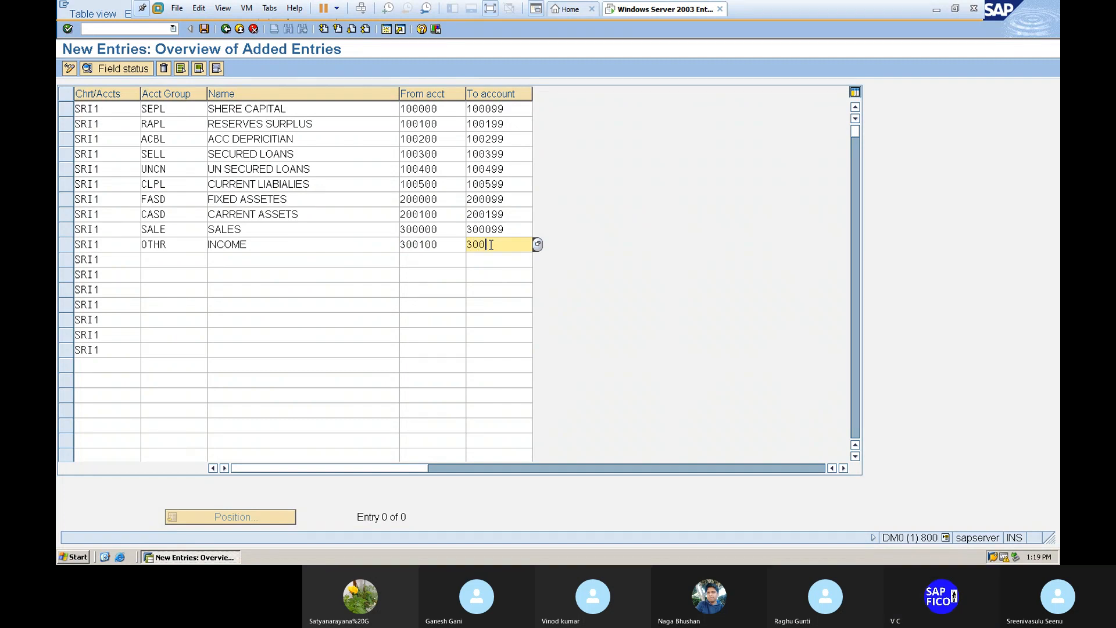
type("199")
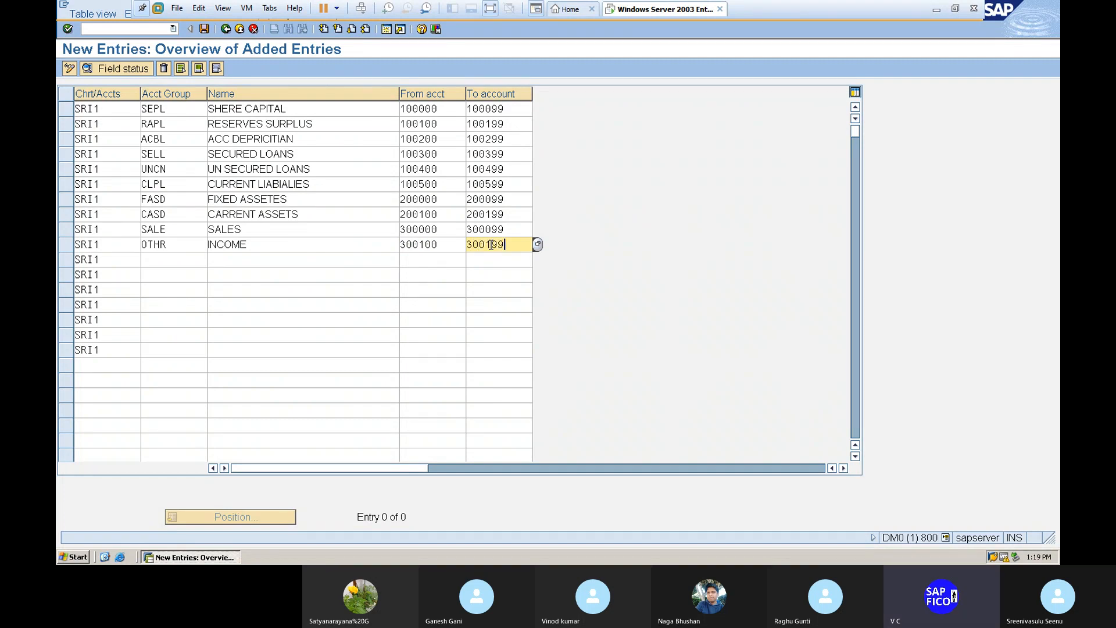
Step: Fill the eleventh row with account group INCR, name INCR DNCR IN STOCK and account range 300200 to 300299
left_click(178, 260)
type("INCE")
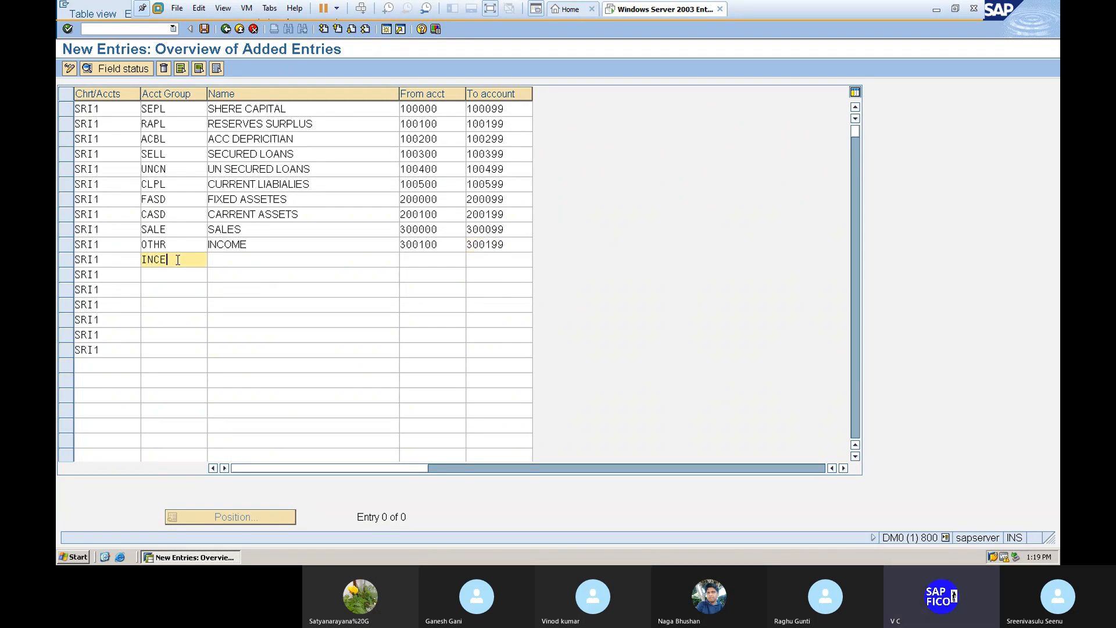
key("BackSpace")
type("R")
left_click(237, 259)
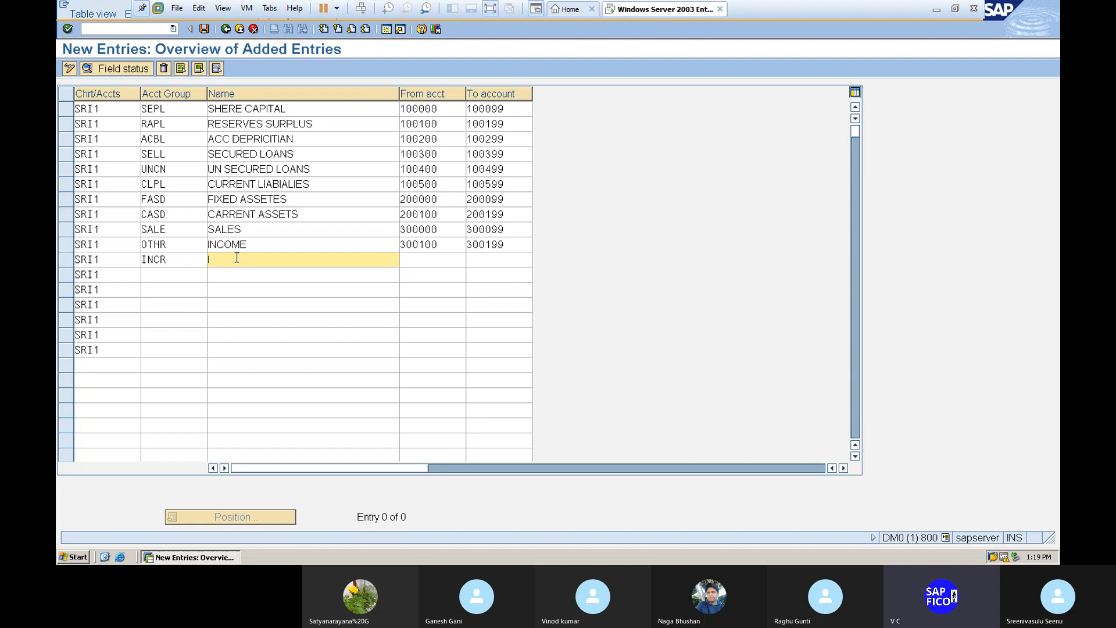
type("INCE")
key("BackSpace")
type("R DNCR IN")
type("STO")
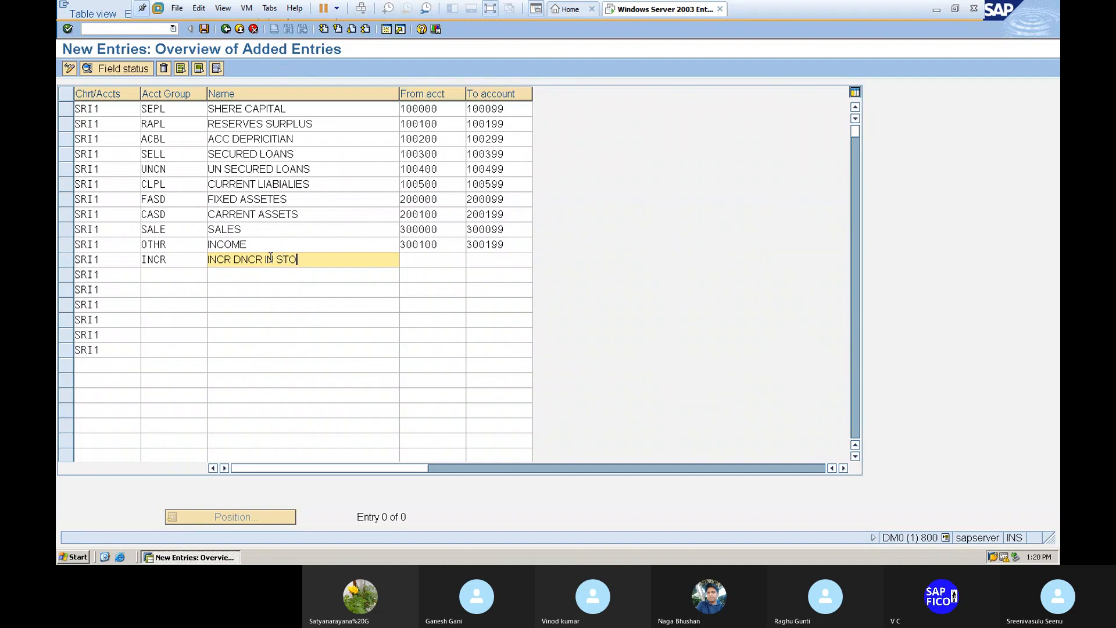
type("CK")
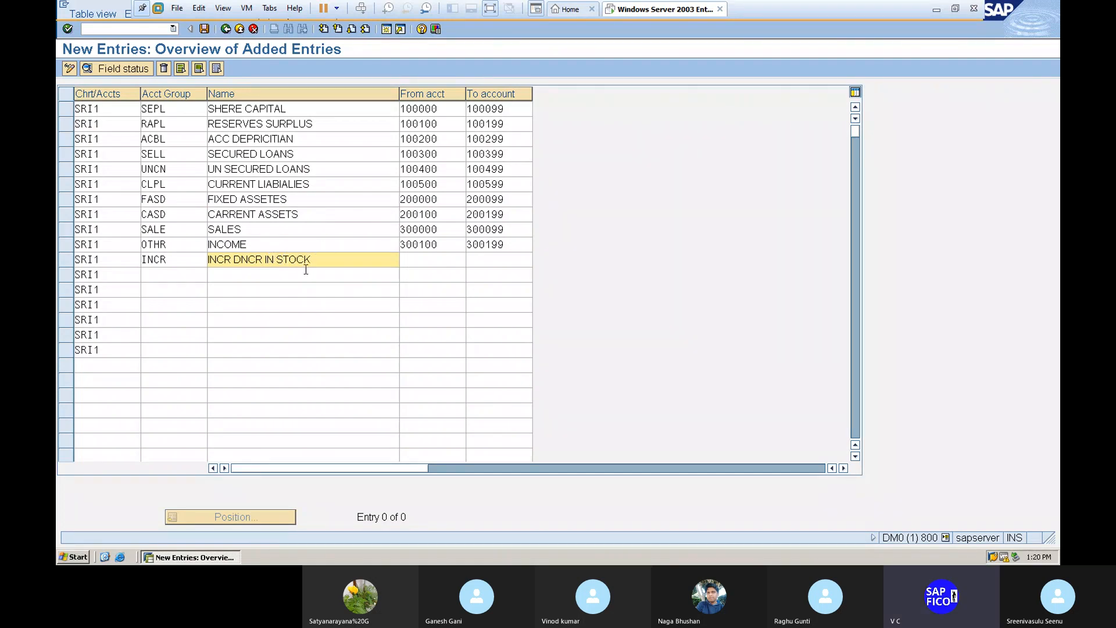
left_click(430, 254)
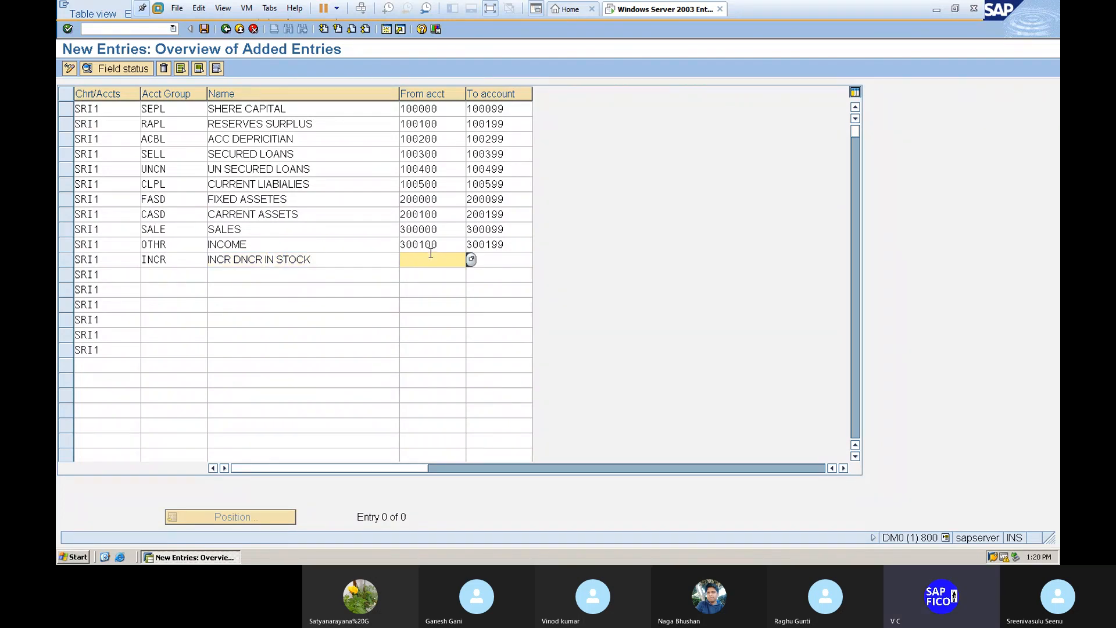
type("300200")
key("Tab")
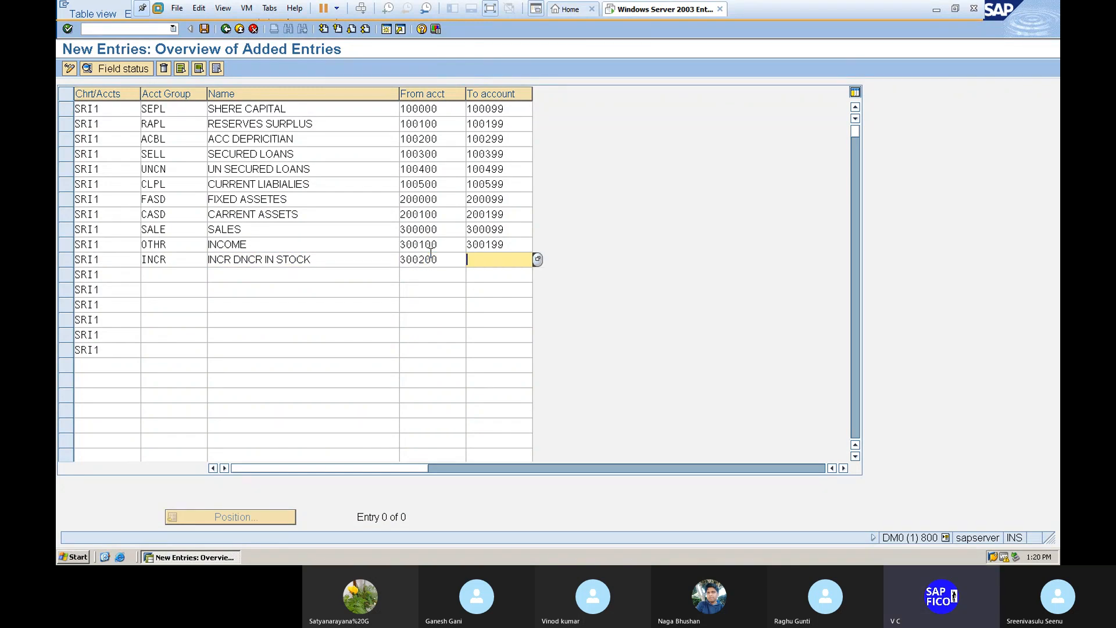
type("300299")
Step: Fill the twelfth row with account group RAWL, name RAW MATIRIAL and account range 400000 to 400099
left_click(158, 277)
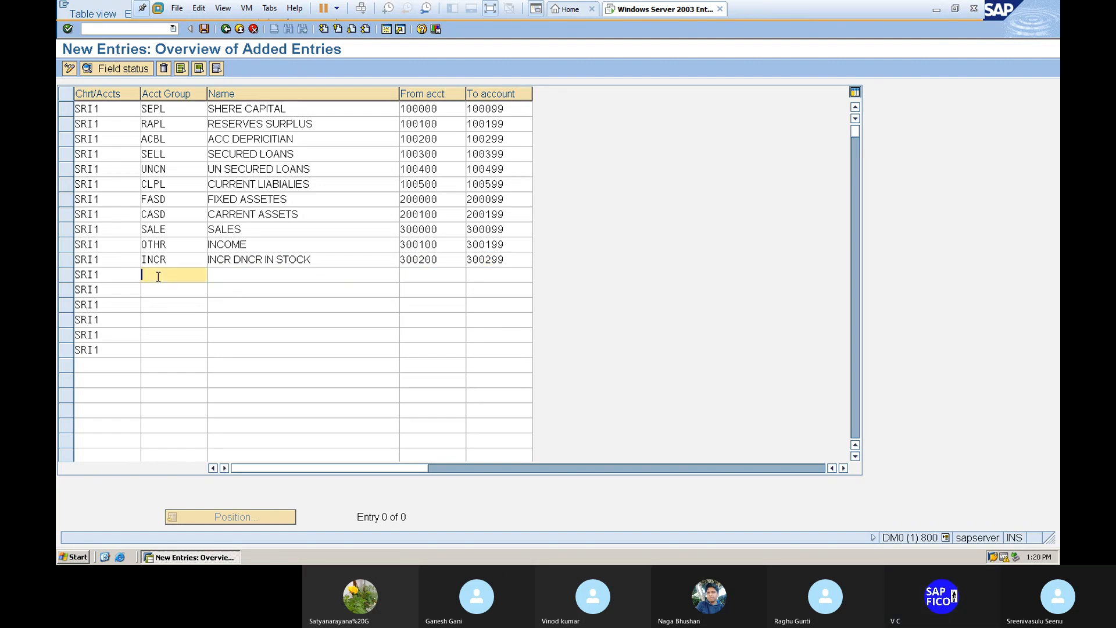
type("RAW")
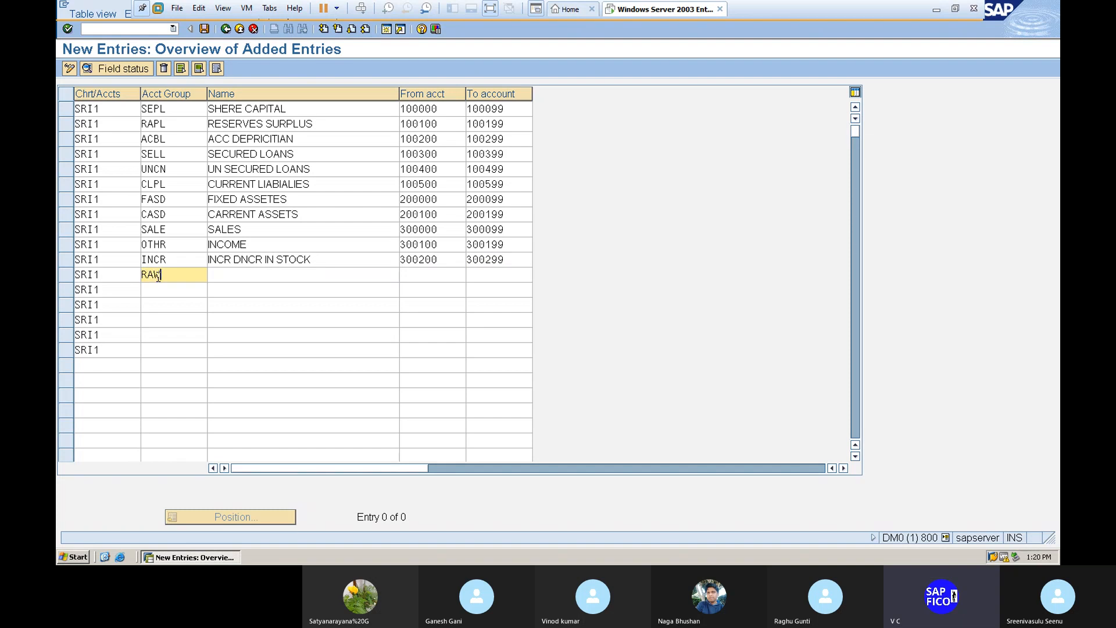
left_click(253, 274)
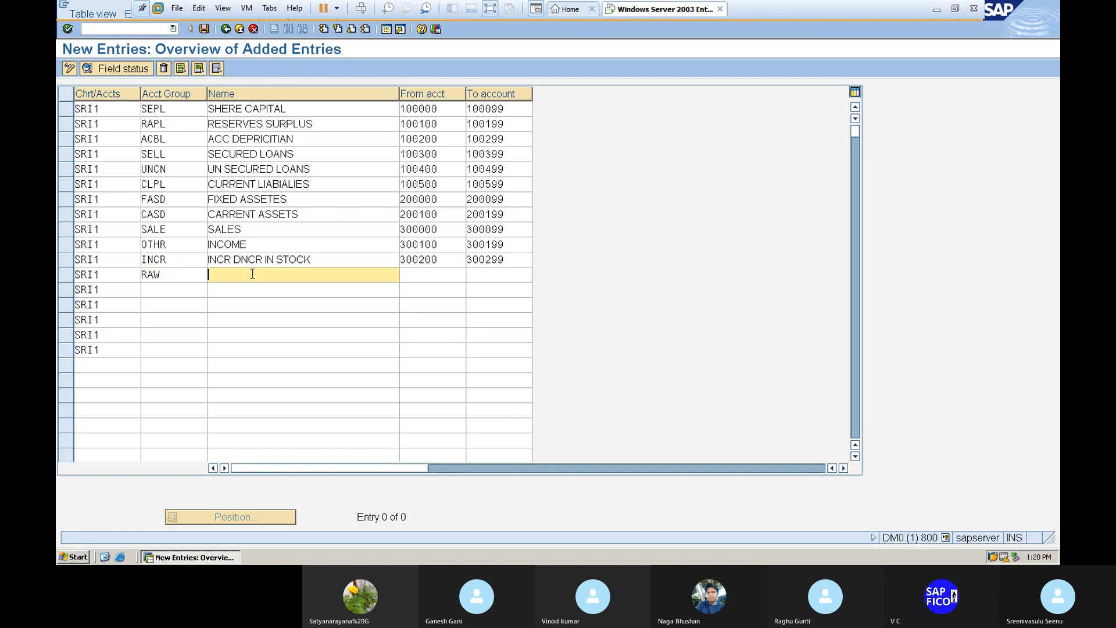
left_click(190, 280)
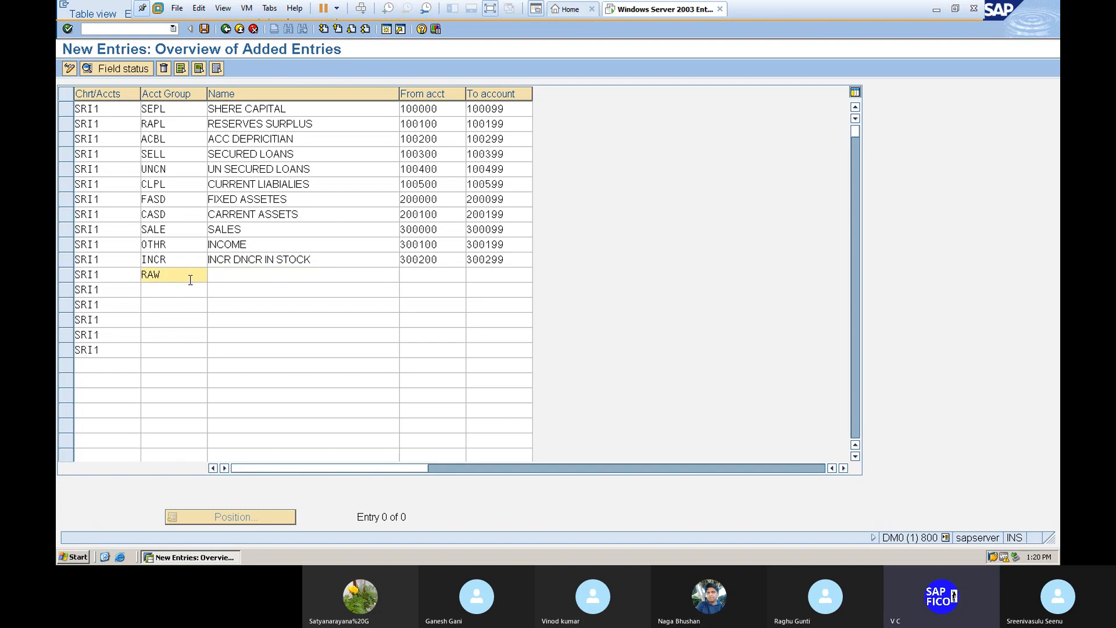
type("L")
left_click(237, 274)
type("RAW")
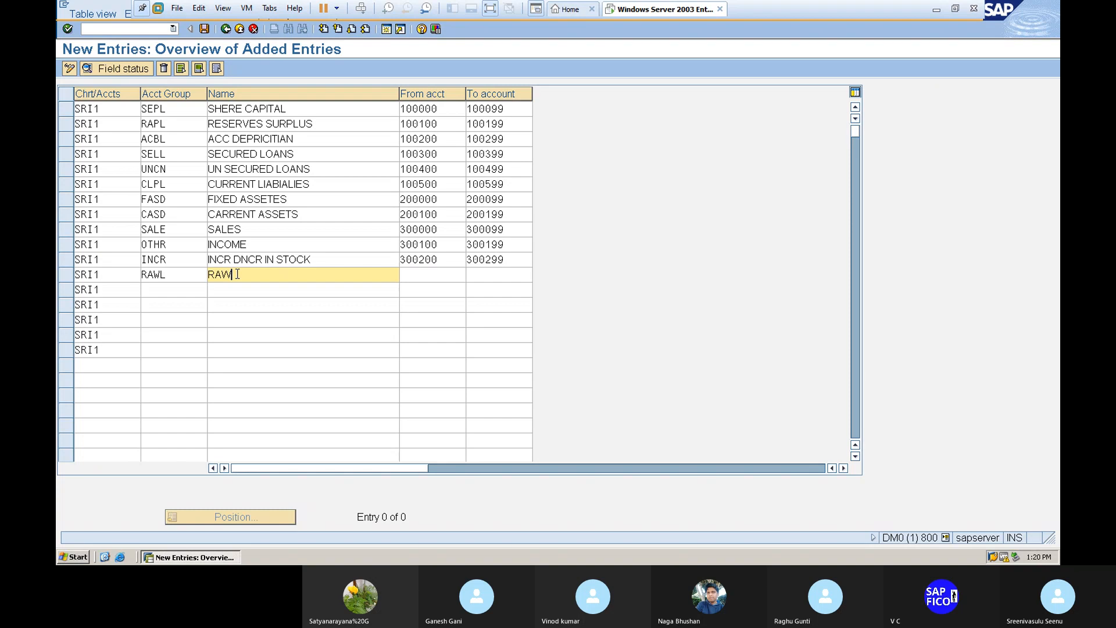
type(" MA")
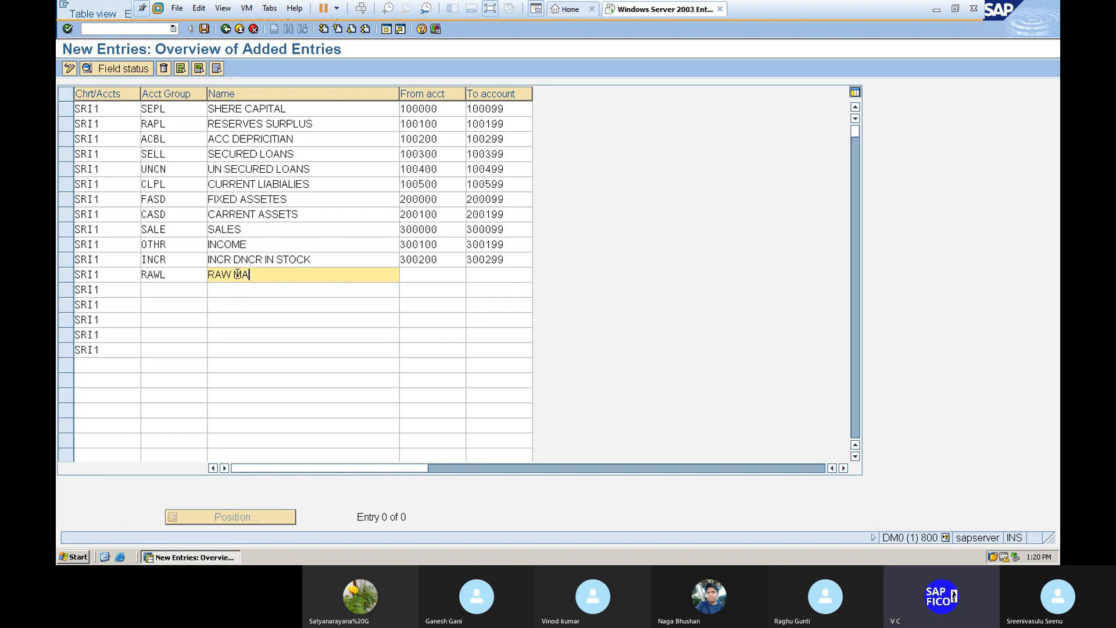
type("TIRIAL")
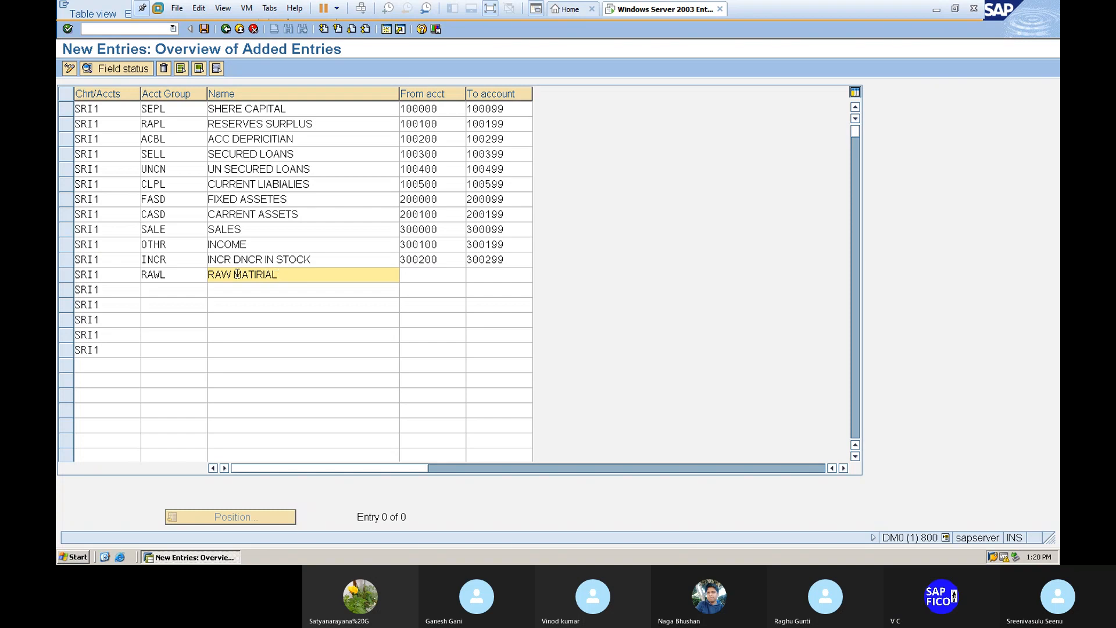
key("Tab")
type("400")
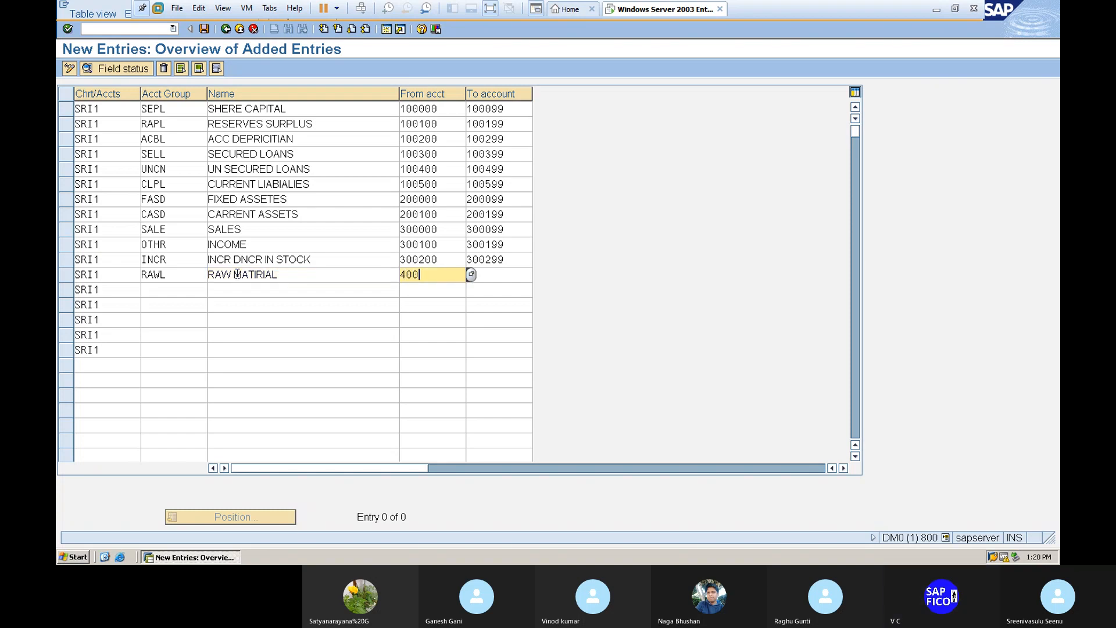
type("000")
key("Tab")
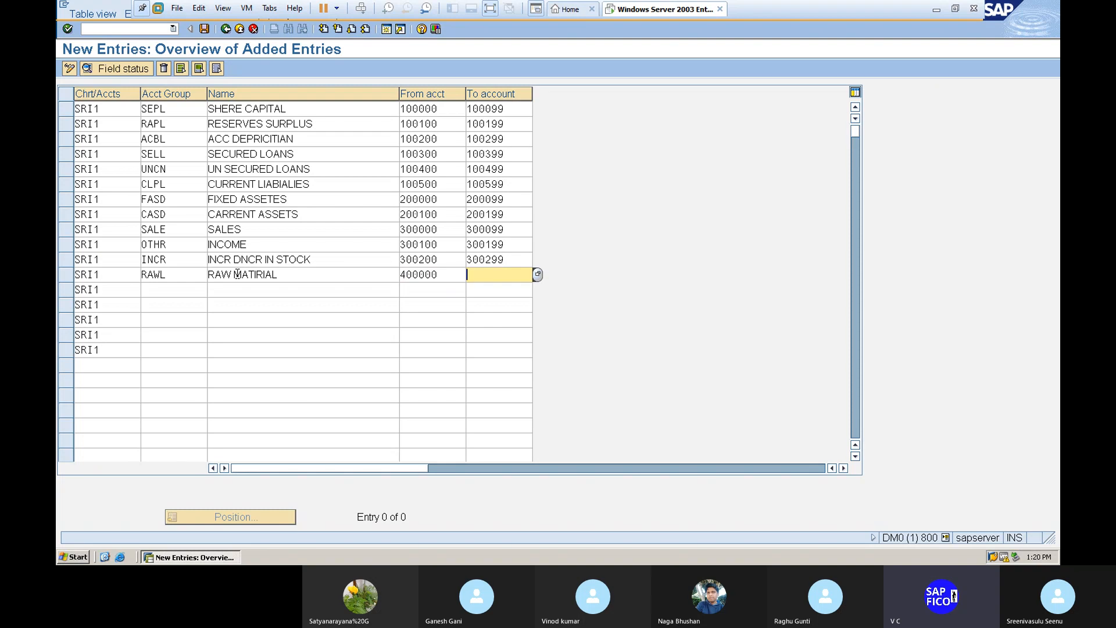
type("400099")
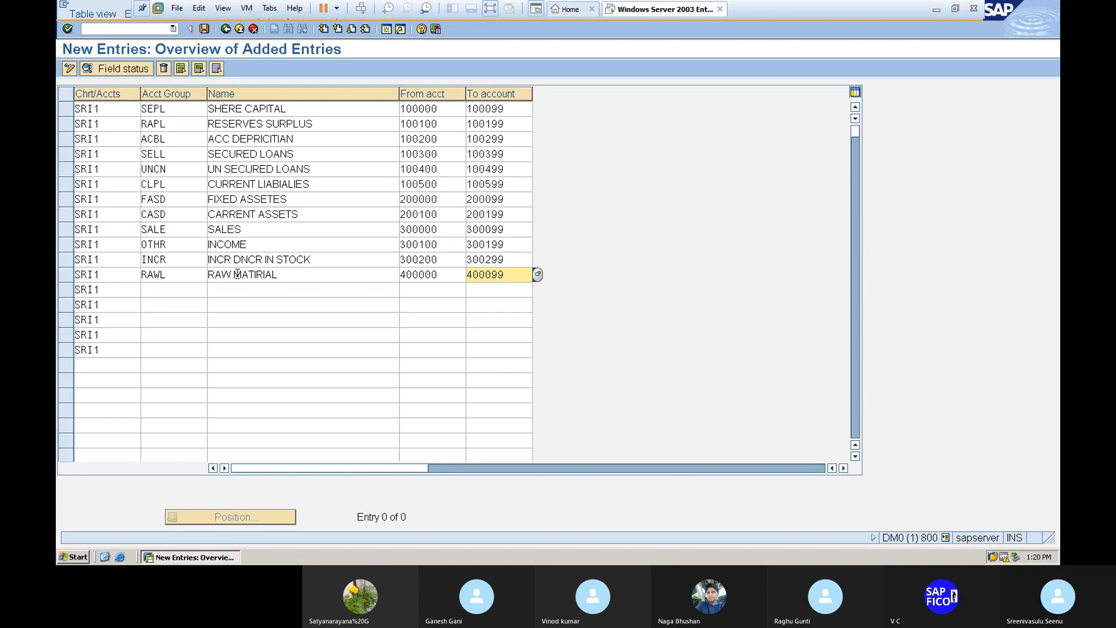
Step: Fill the thirteenth row with account group PERC, name PERSINAL COST and account range 400100 to 400199
left_click(143, 289)
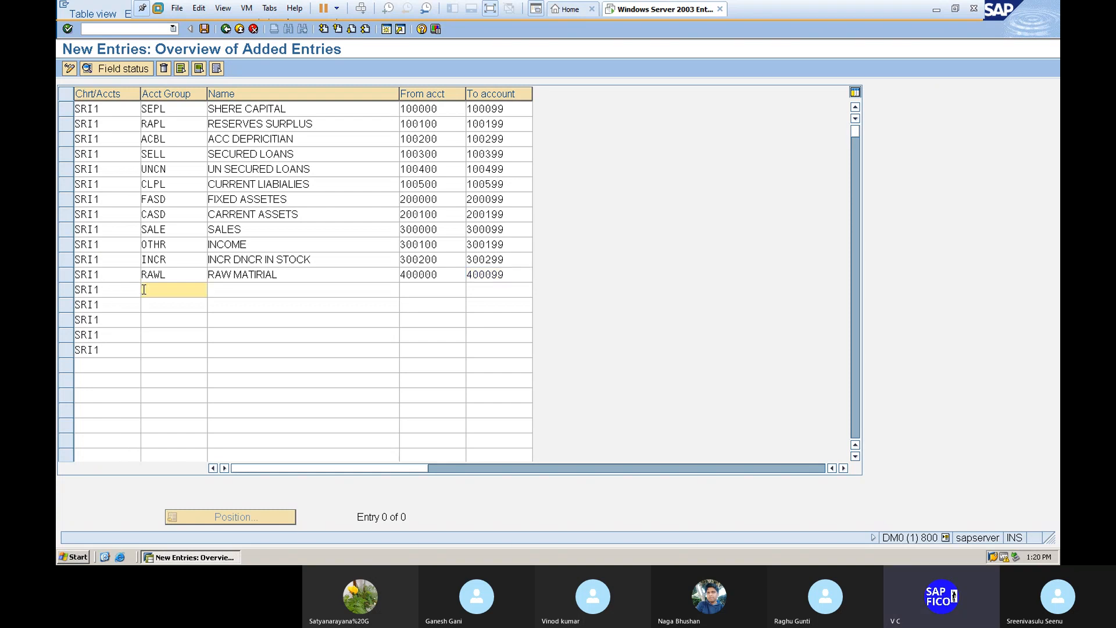
type("PERC")
key("Tab")
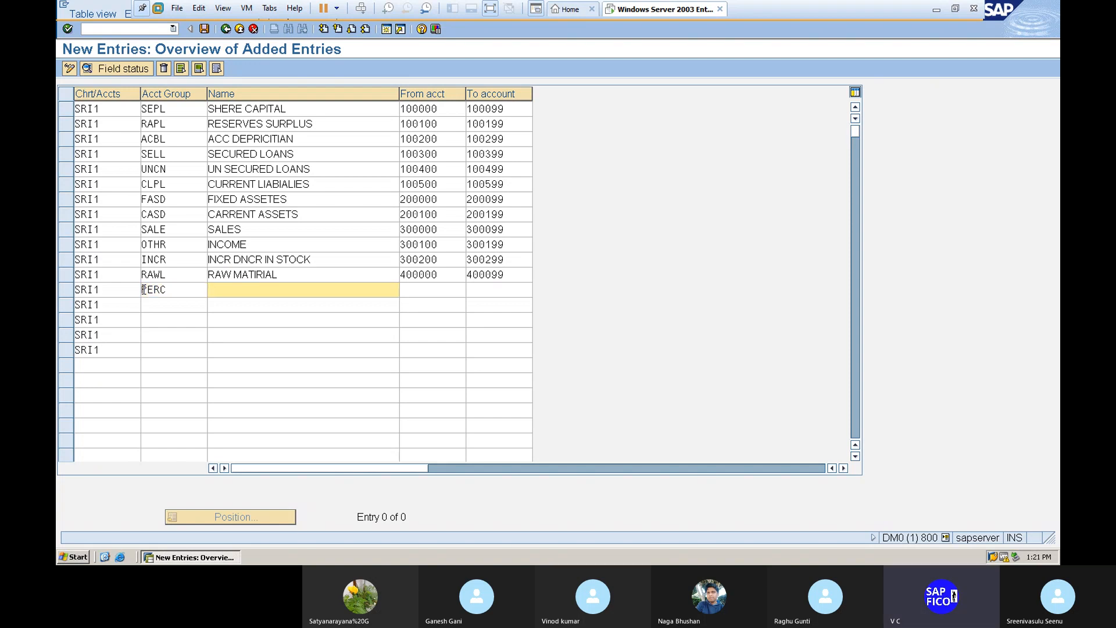
type("PER")
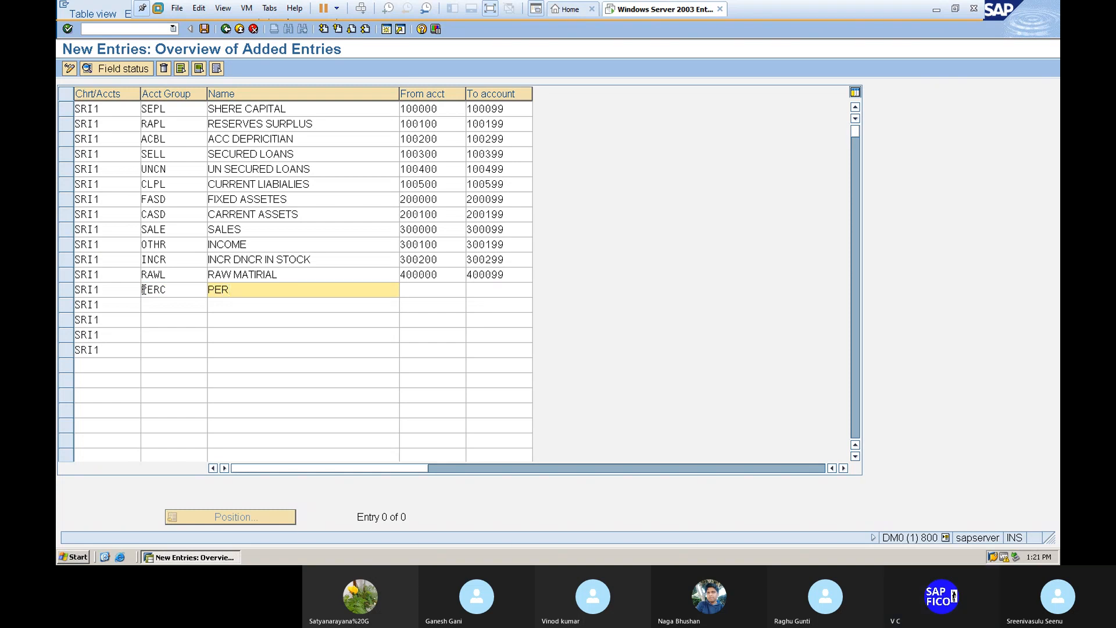
type("C")
key("BackSpace")
type("SINAL COST")
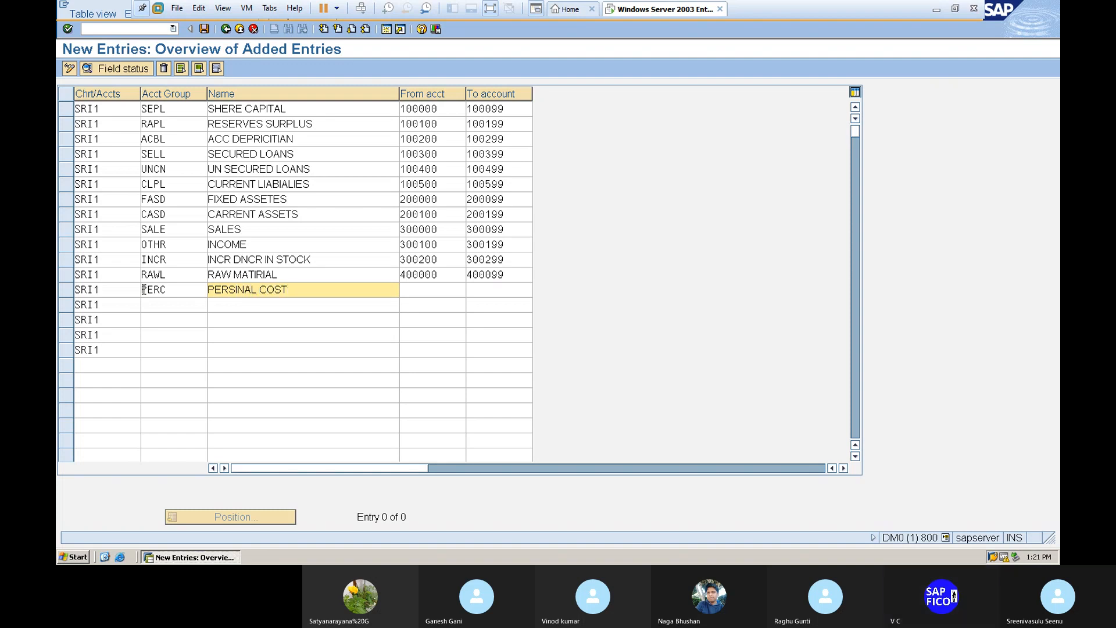
key("Tab")
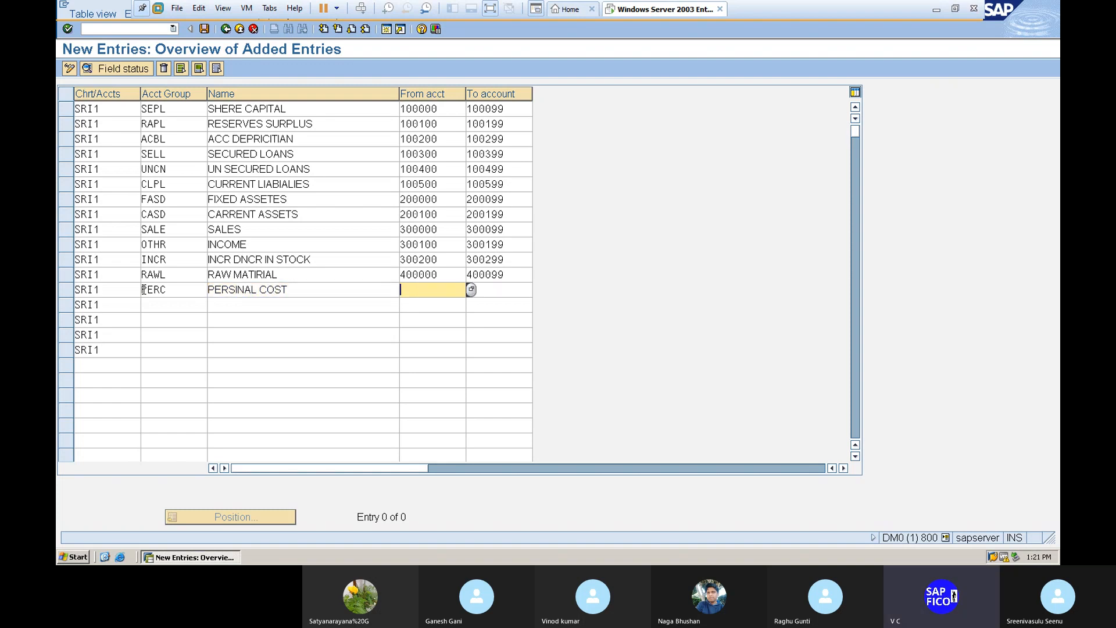
type("40")
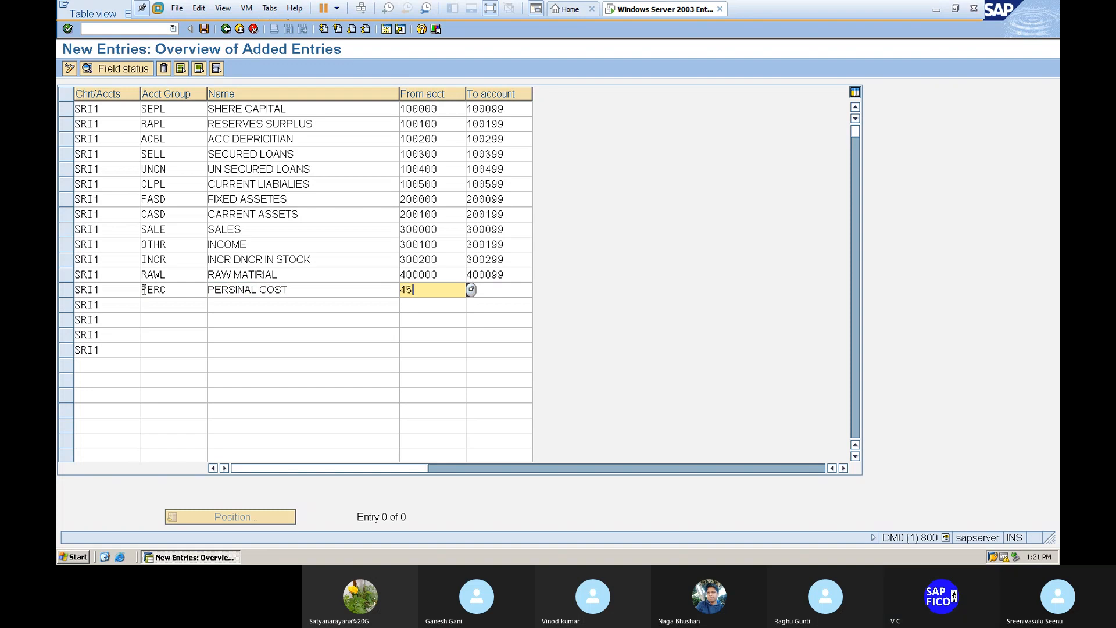
key("BackSpace")
type("00100")
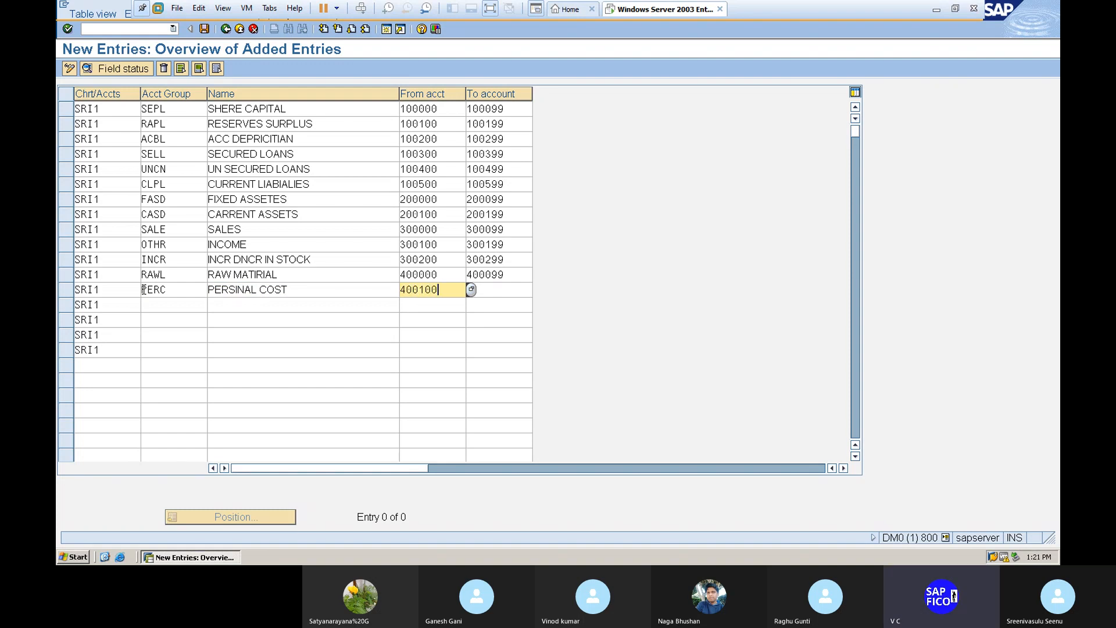
key("Tab")
type("400199")
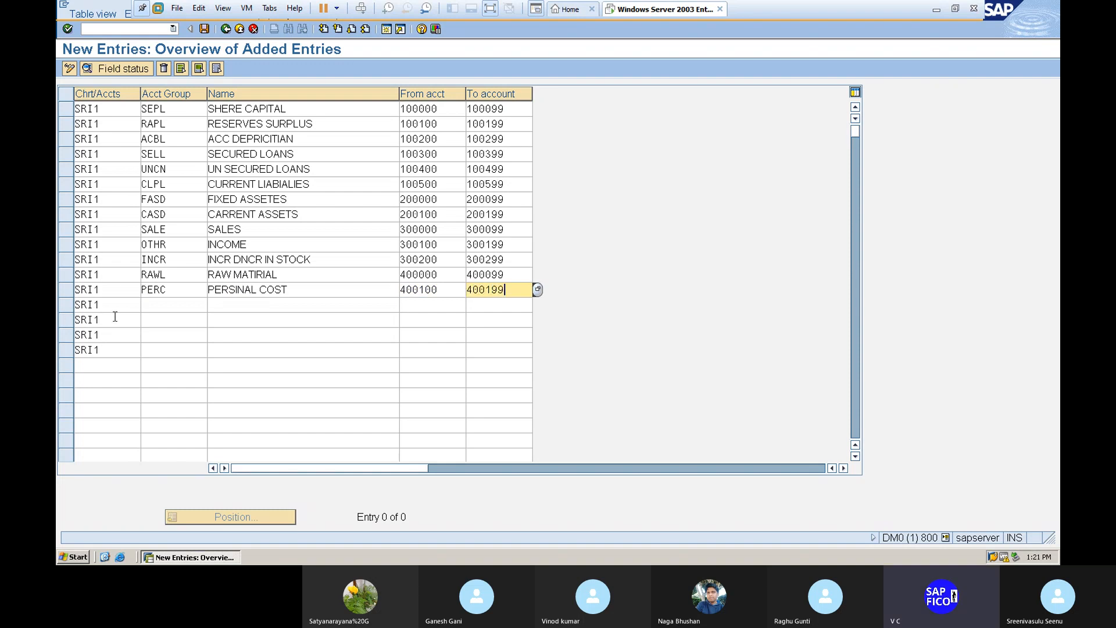
Step: Fill the fourteenth row with account group ADMN, name ADMINISRATION COST and account range 400200 to 400299
left_click(150, 303)
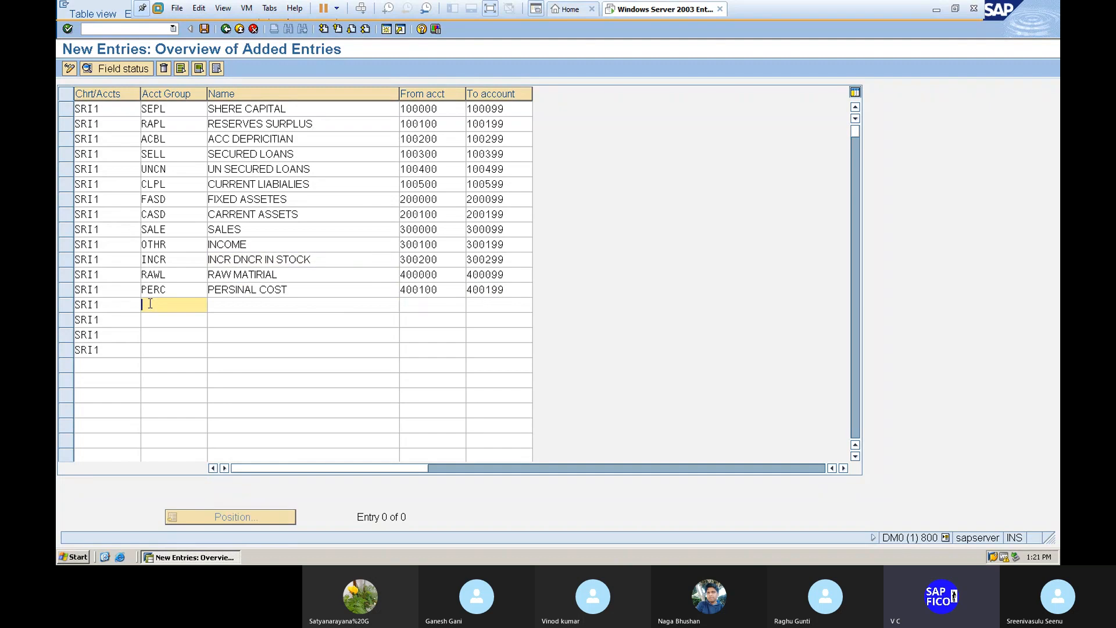
type("ADMN")
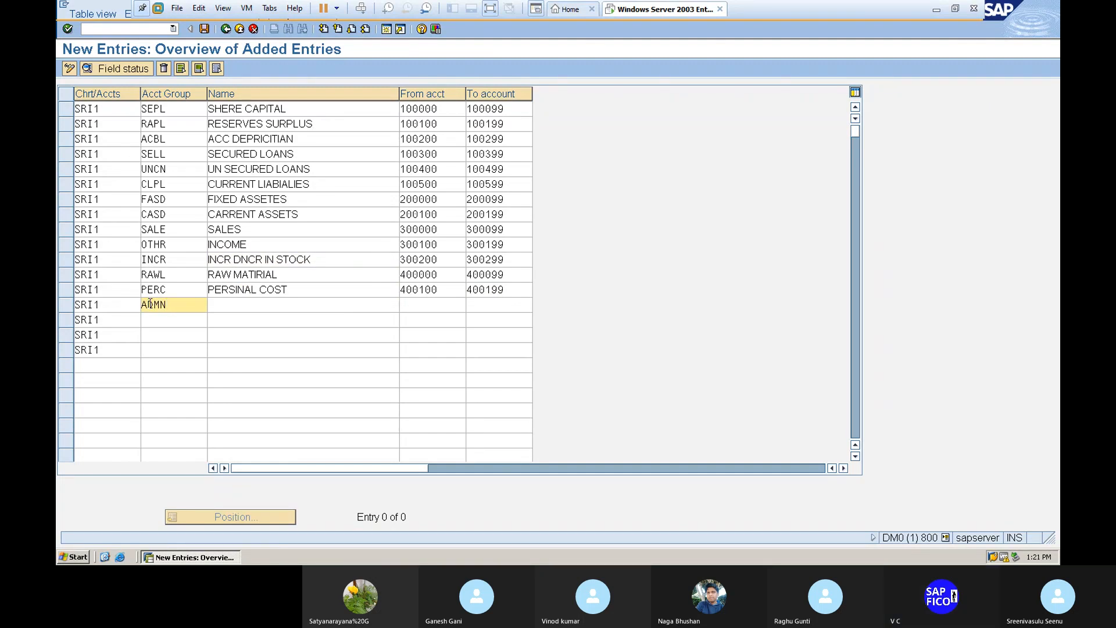
key("Tab")
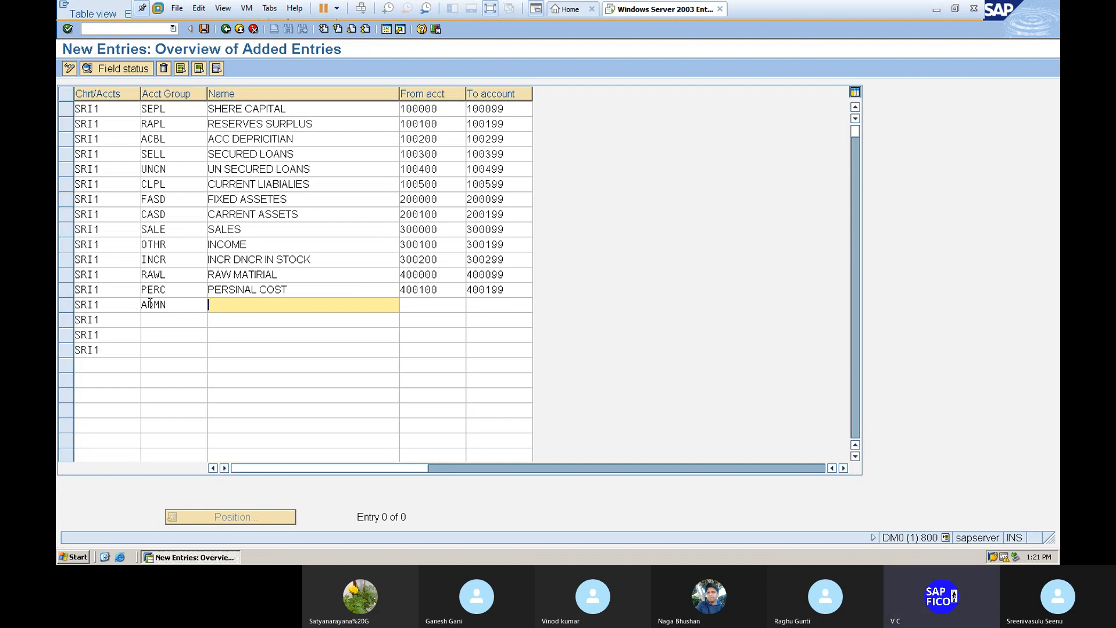
type("ADMINISRATION")
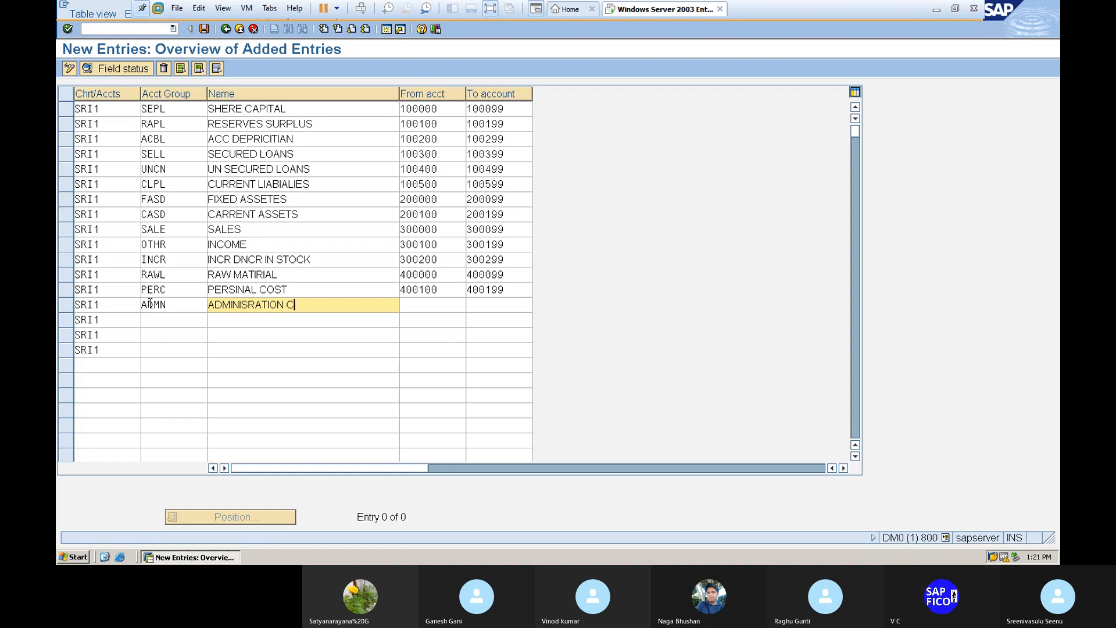
type(" COST")
key("Tab")
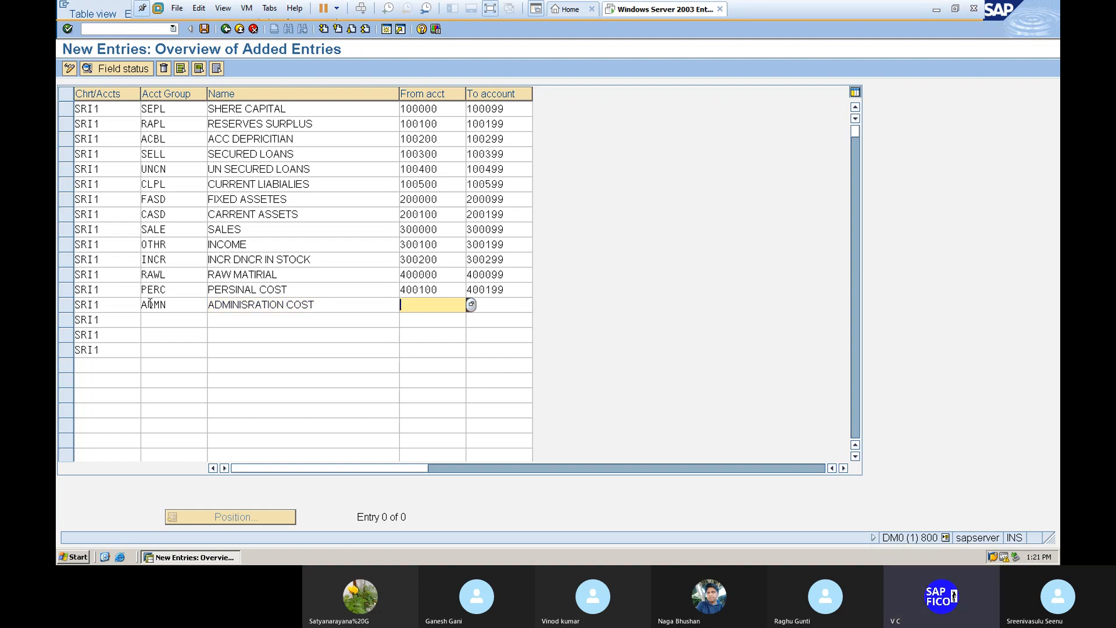
type("40")
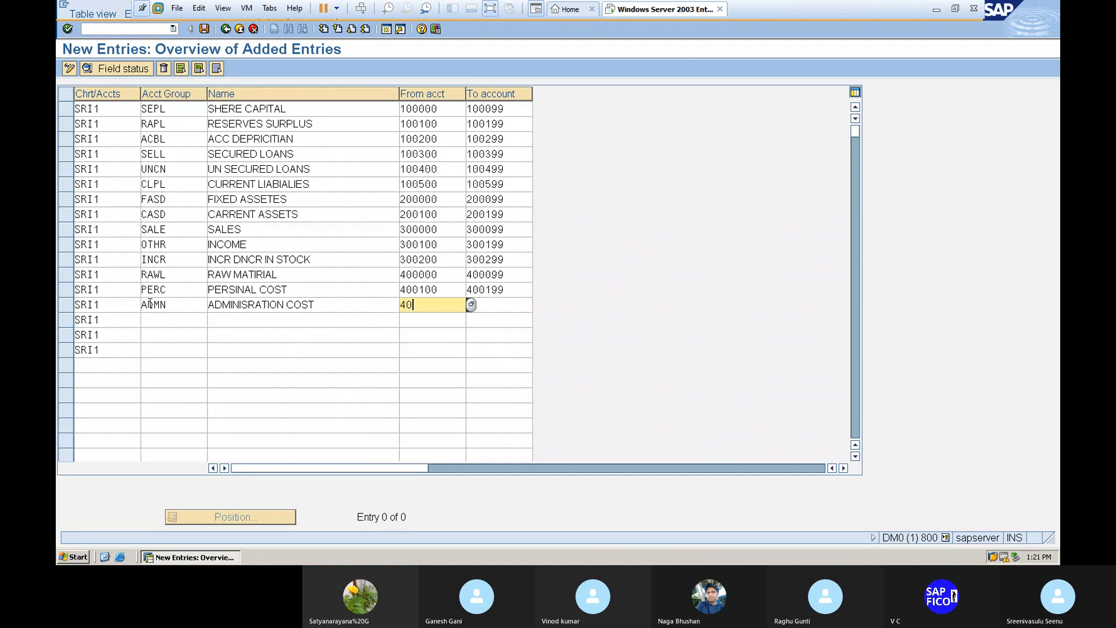
type("0300")
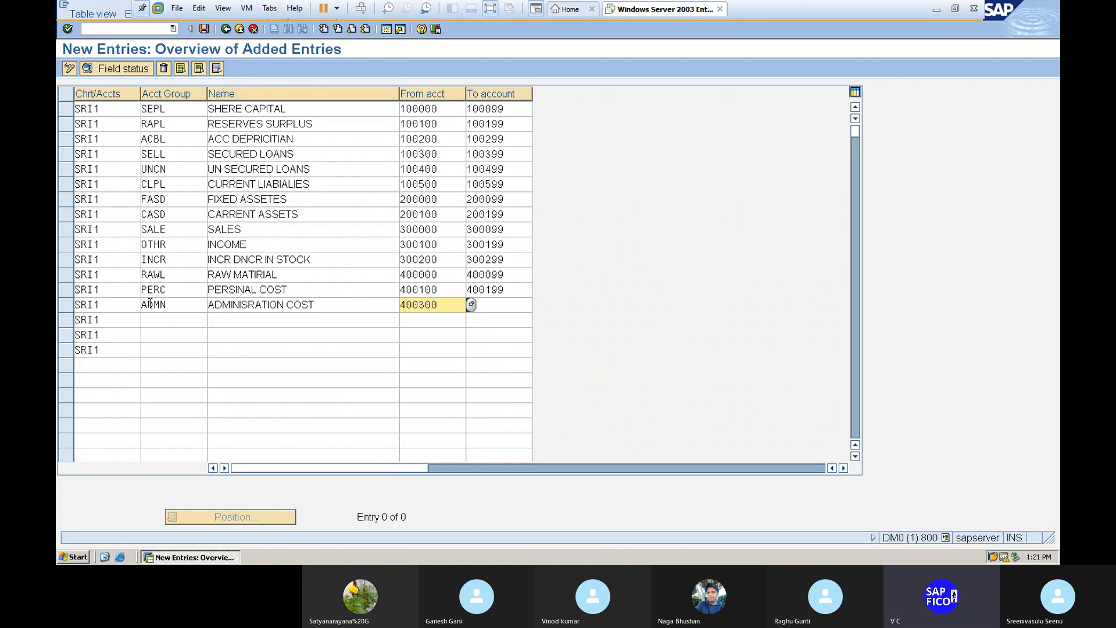
key("BackSpace")
key("BackSpace")
key("BackSpace")
type("200")
key("Tab")
type("400299")
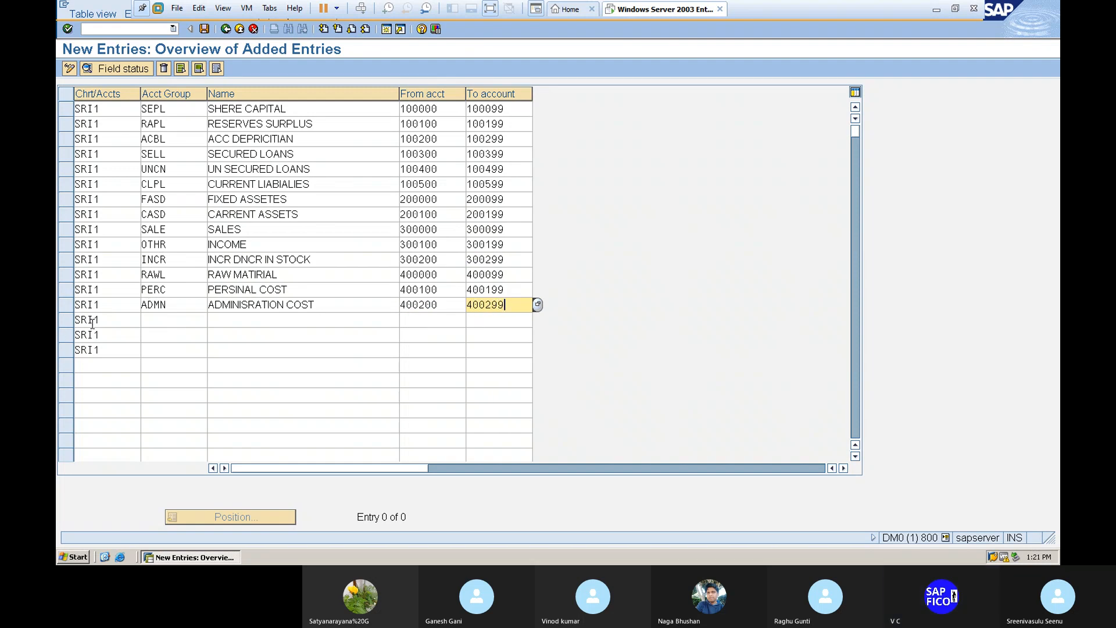
Step: Fill the fifteenth row with account group MRFG, name MANAFATURUNG COST and account range 400200 to 400299
left_click(152, 320)
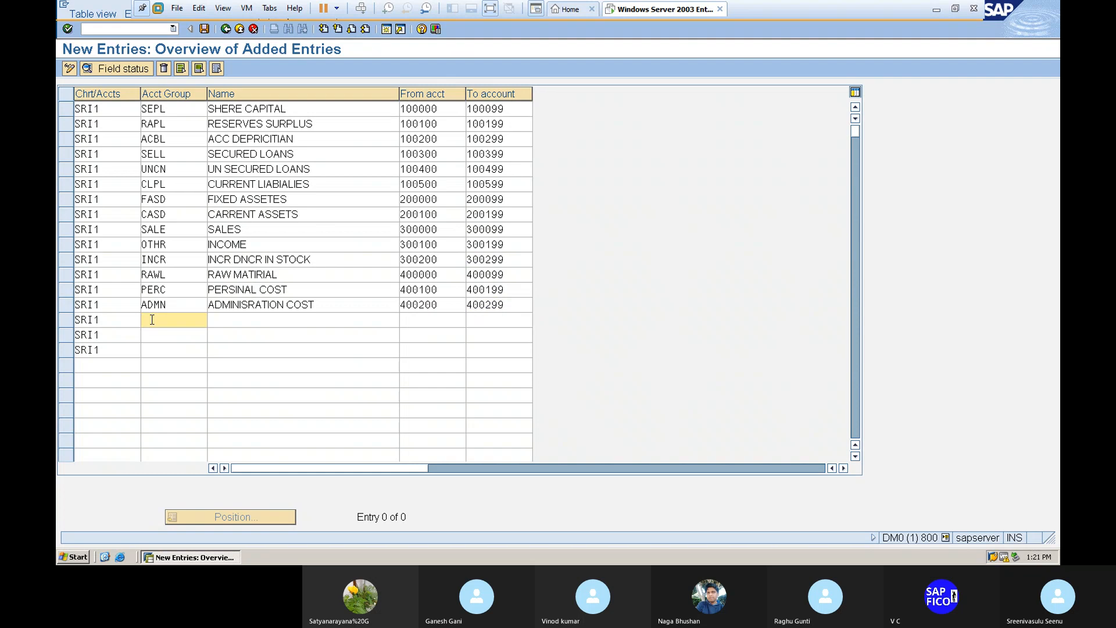
type("M")
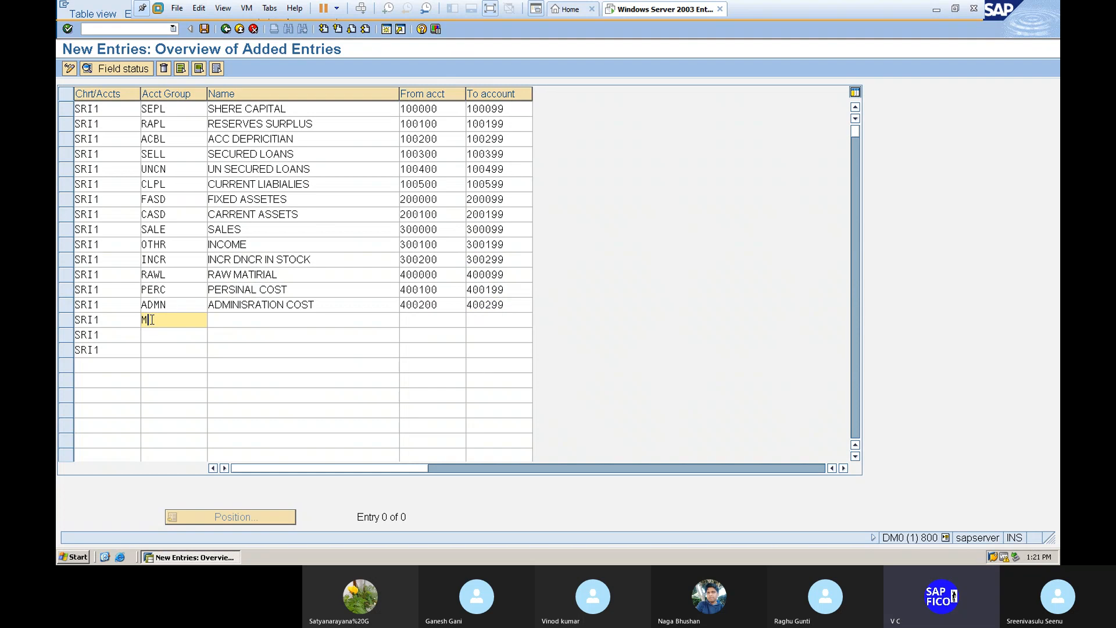
type("RFG")
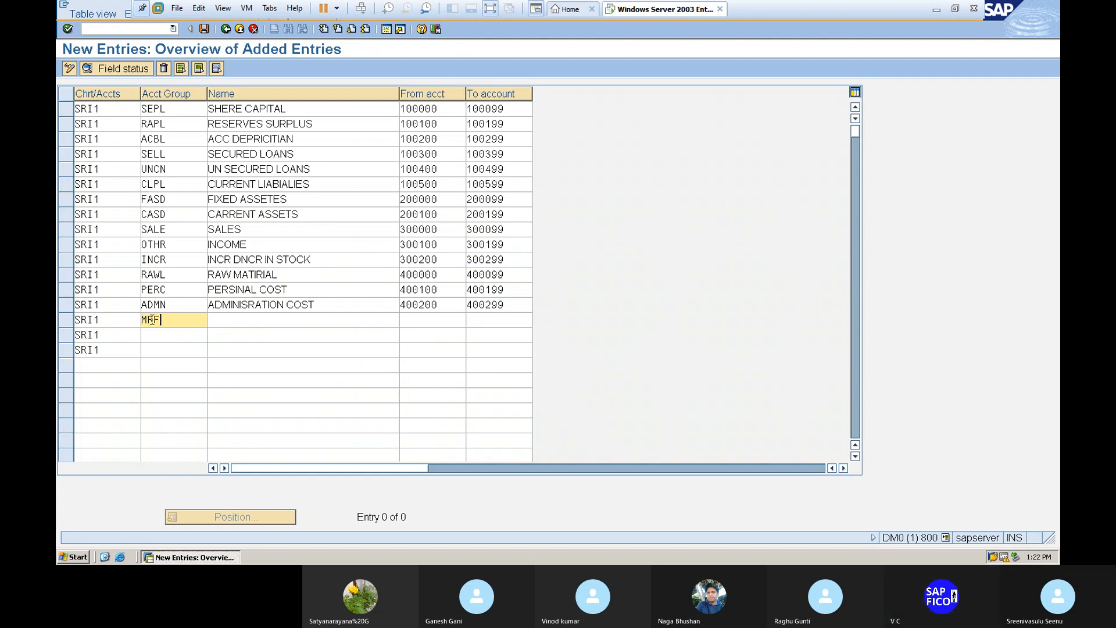
left_click(212, 320)
type("MANAF")
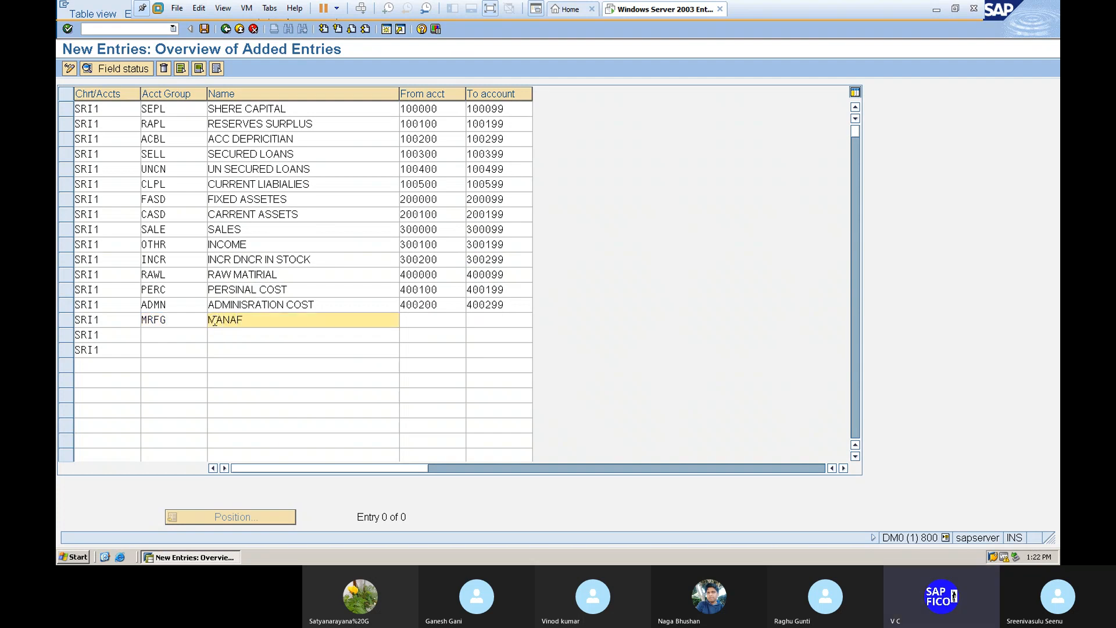
type("ATURUNG COST")
key("Tab")
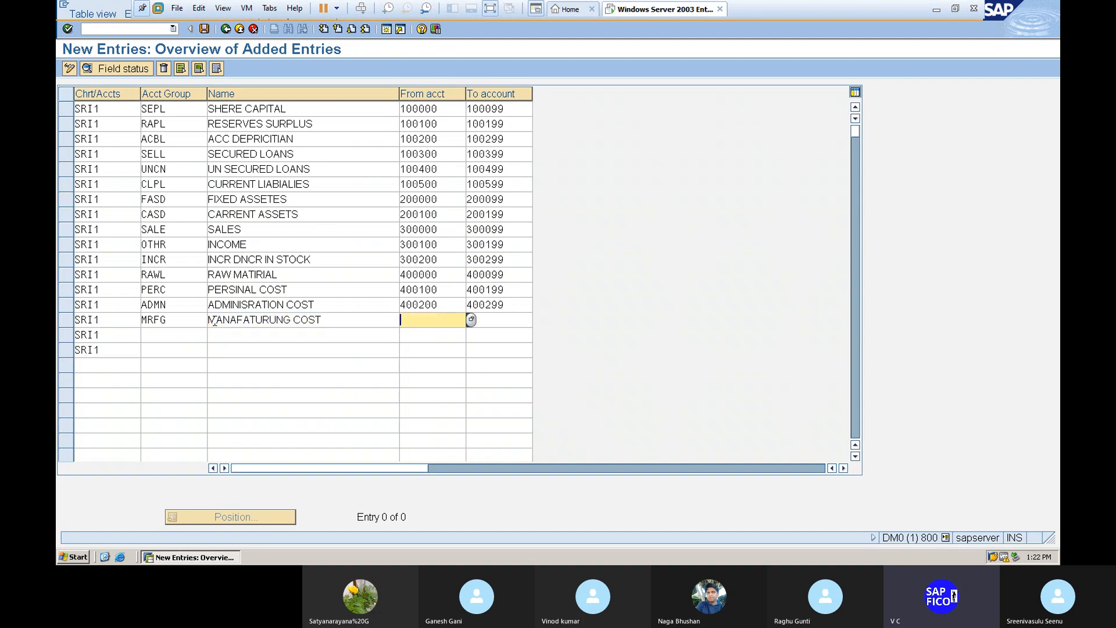
type("400200")
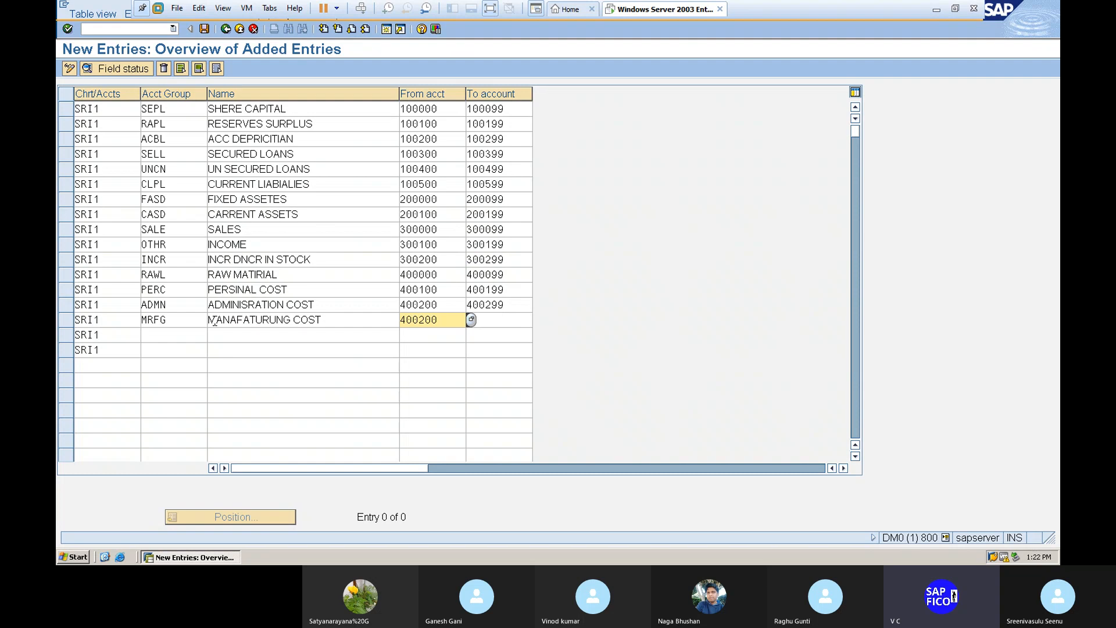
key("Tab")
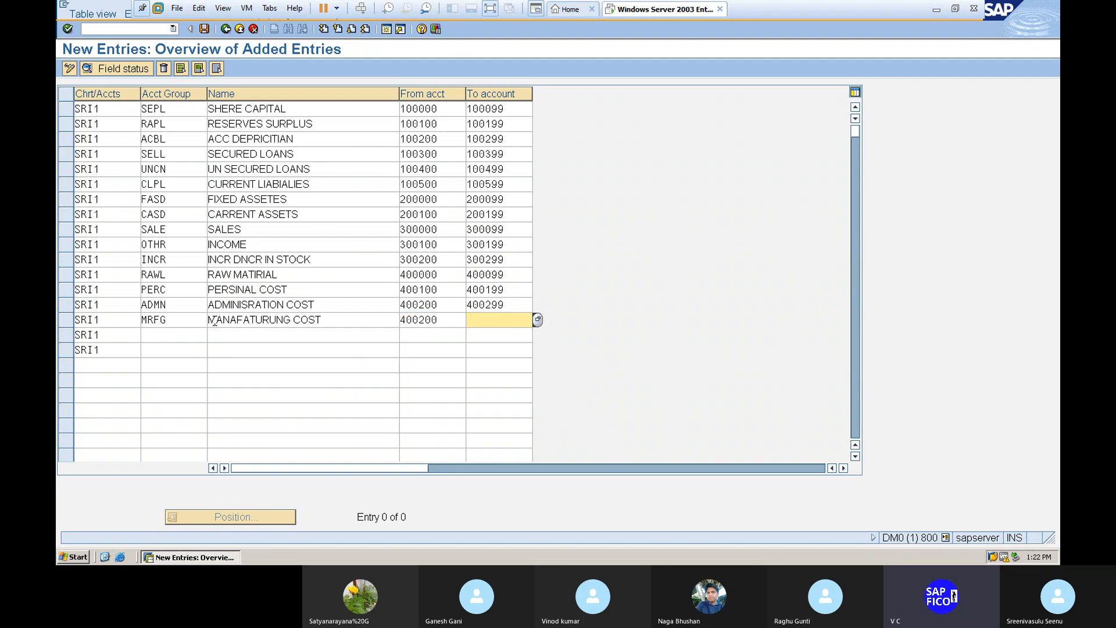
type("400299")
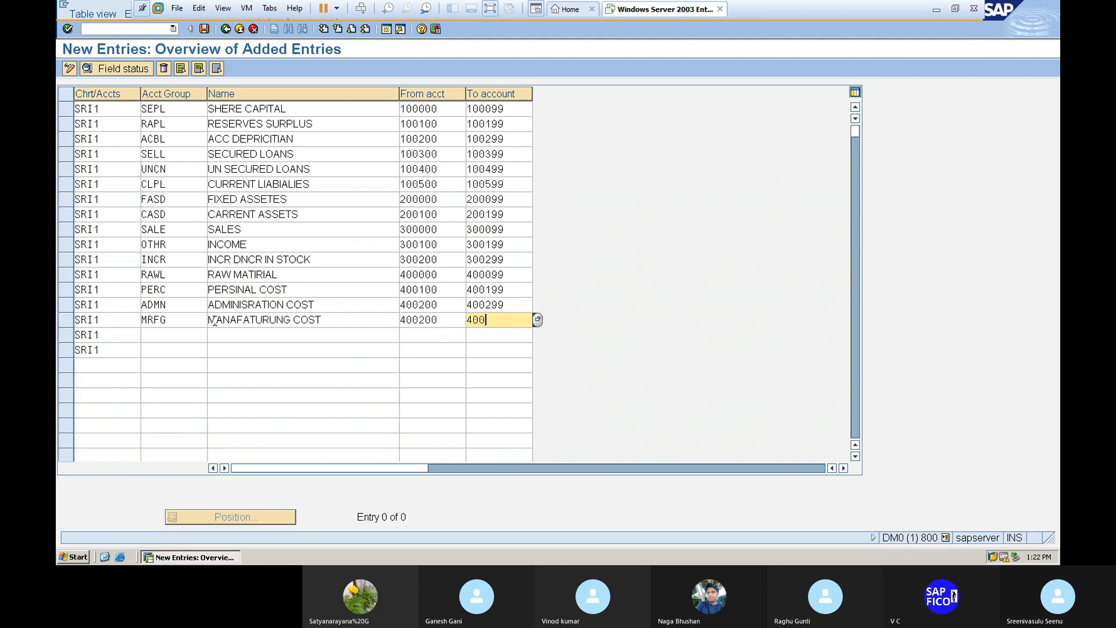
left_click(160, 335)
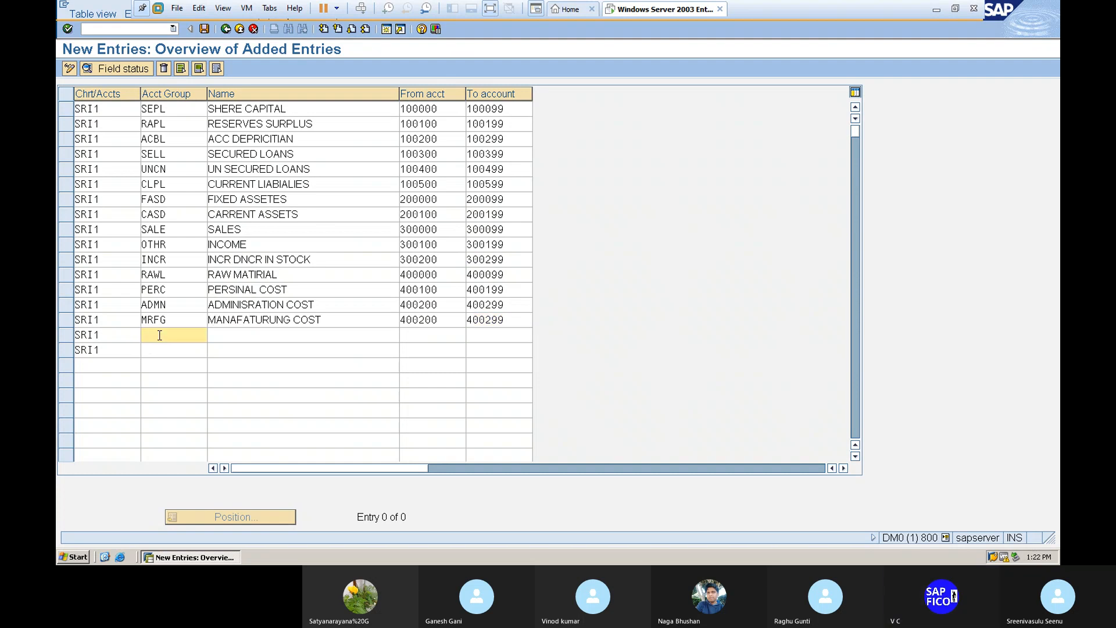
Step: Fill the sixteenth row with account group INTR and name INTERSET
type("INTR")
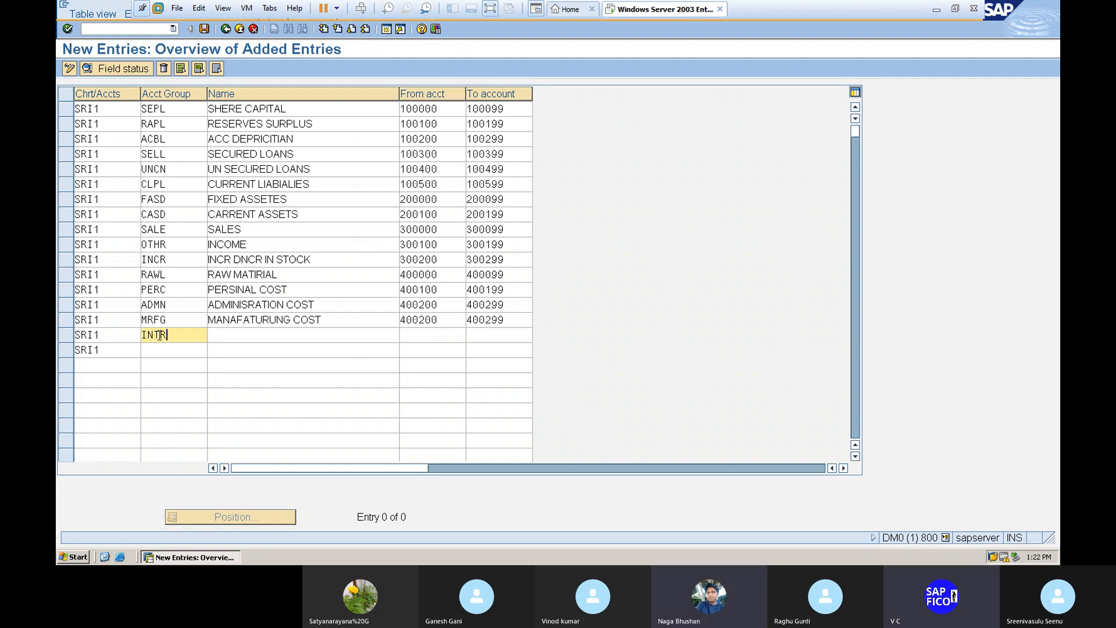
key("Tab")
type("INTERSET")
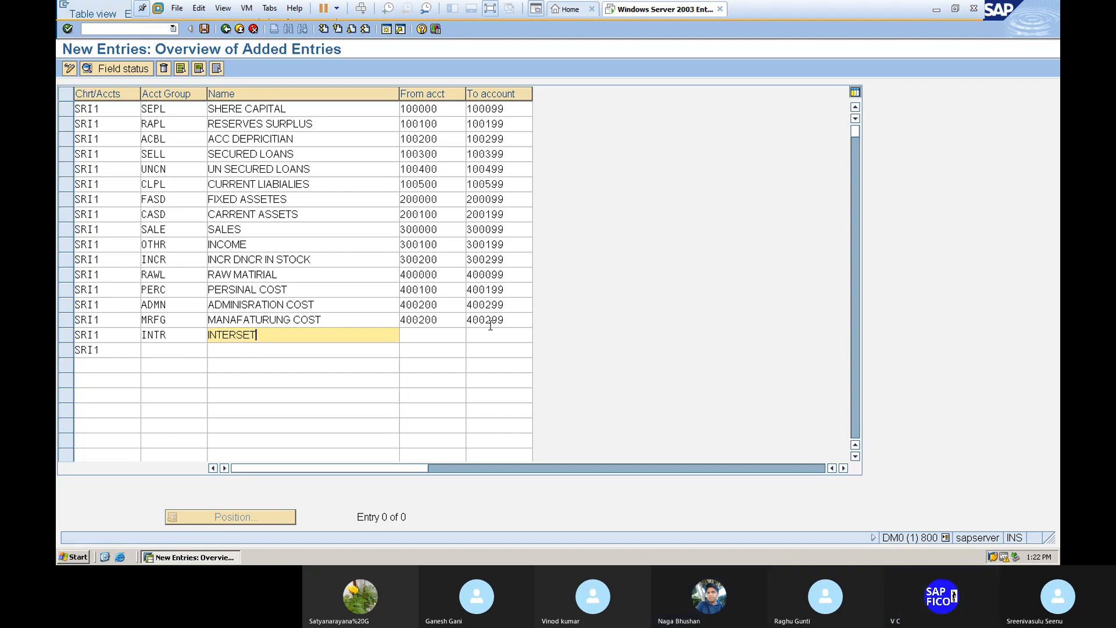
Step: Correct the account range of the MRFG MANAFATURUNG COST group to 400300 through 400399
left_click(509, 324)
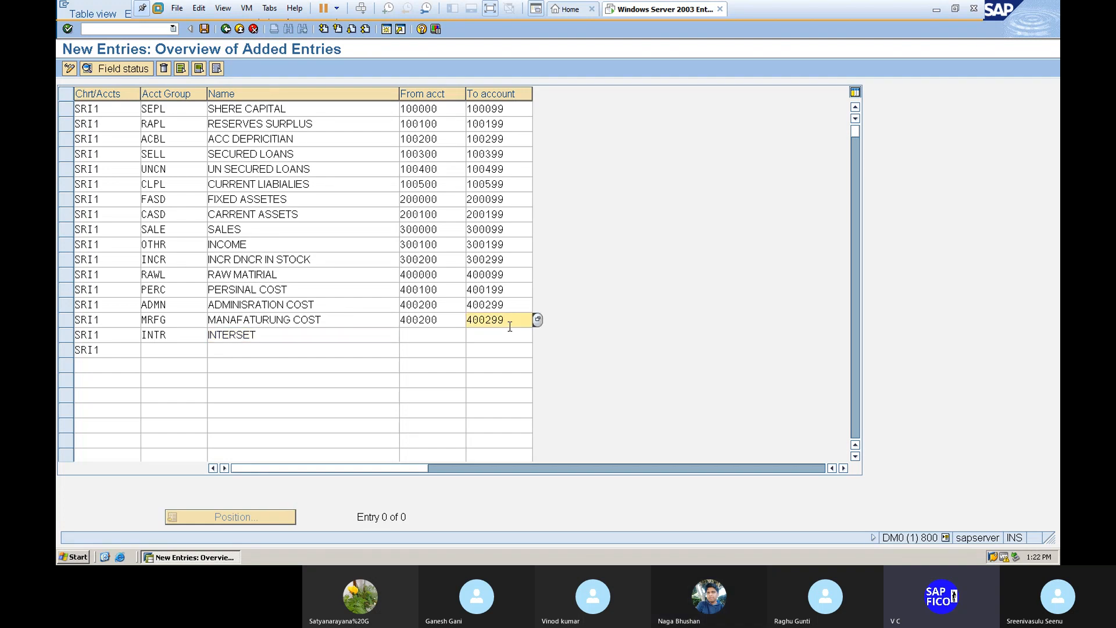
key("BackSpace")
key("BackSpace")
key("BackSpace")
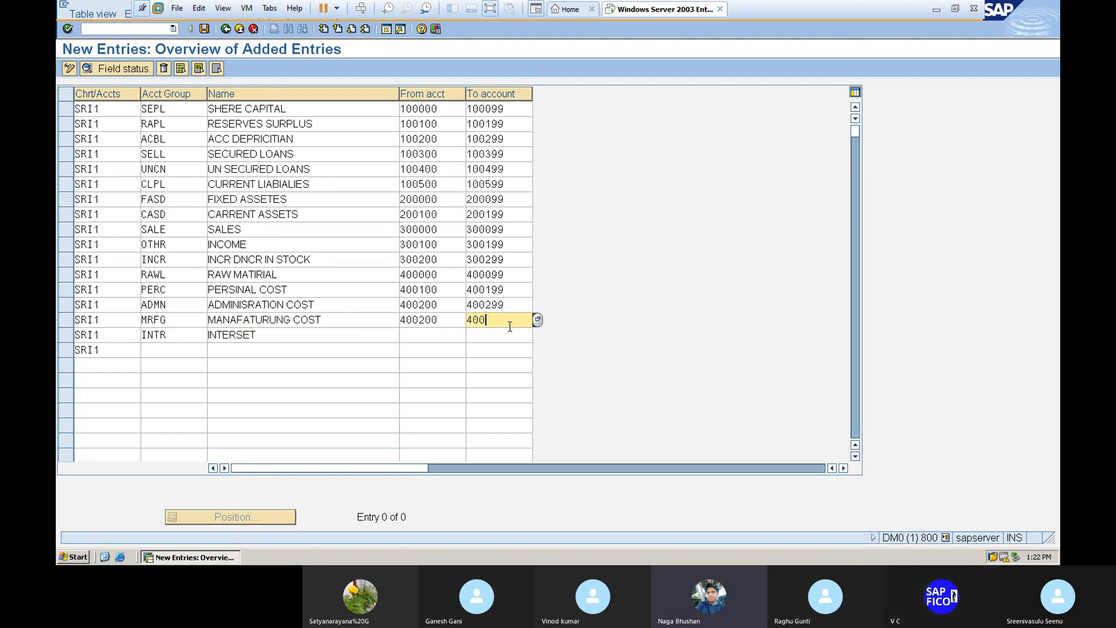
type("399")
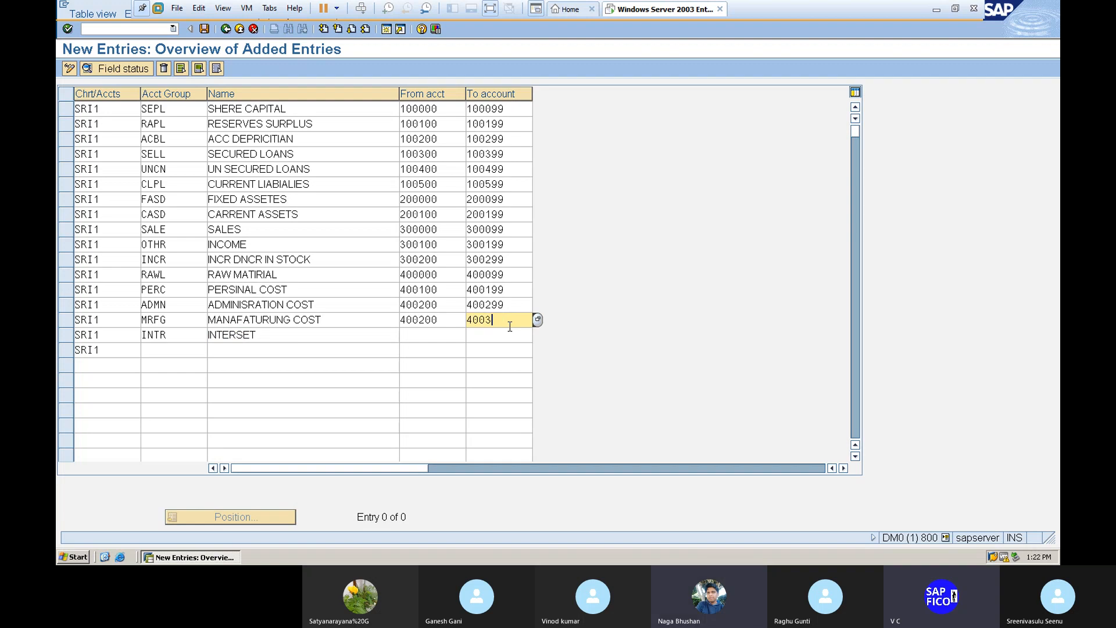
left_click(326, 339)
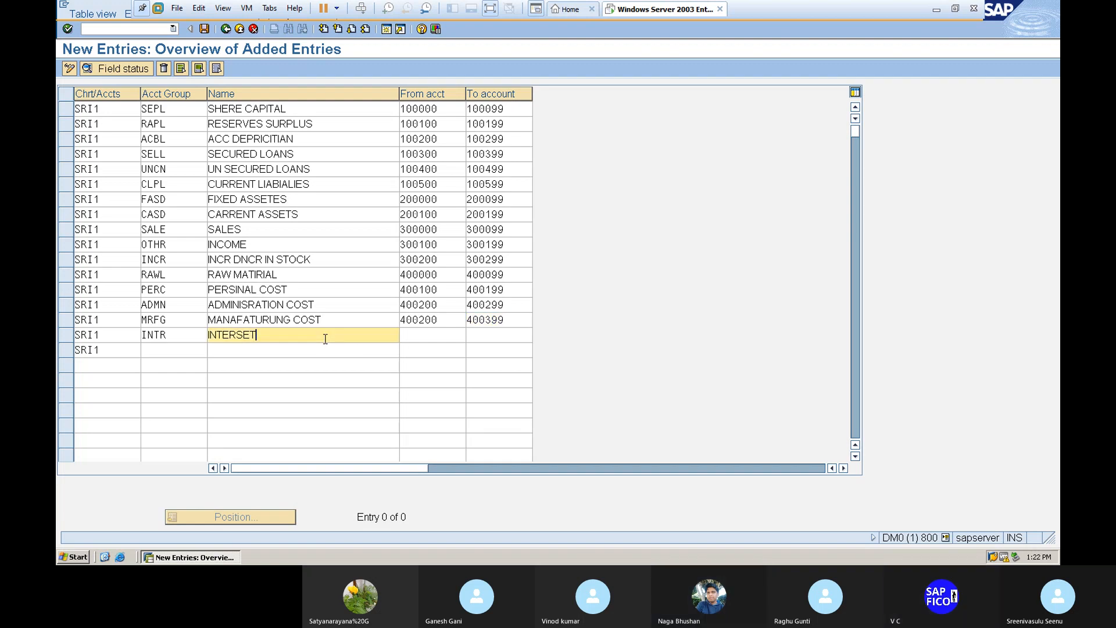
left_click(438, 320)
key("BackSpace")
key("BackSpace")
key("BackSpace")
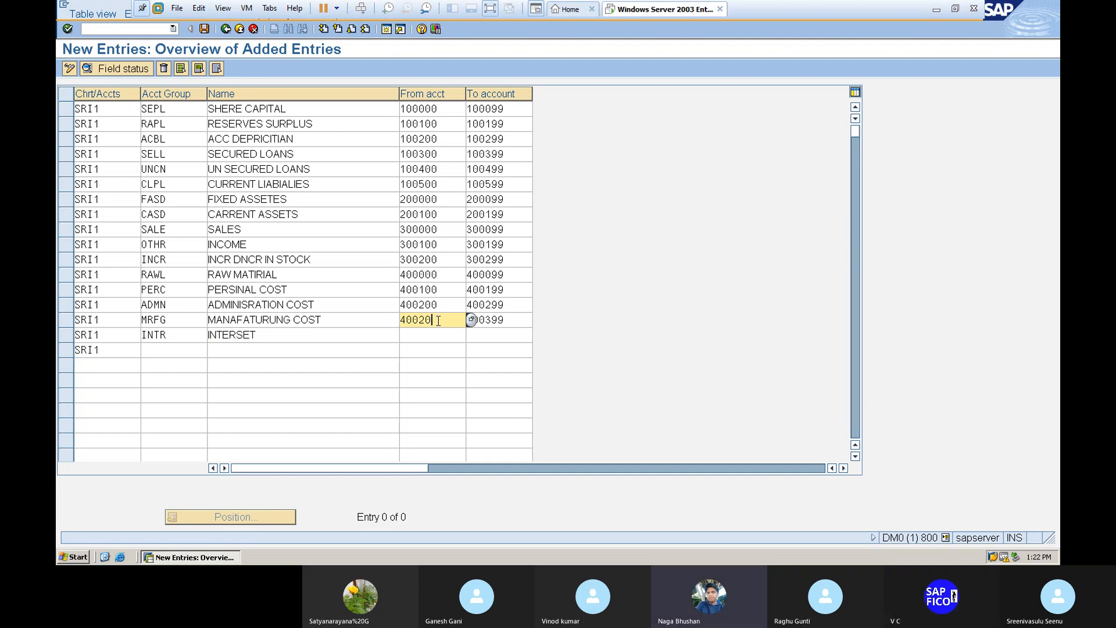
type("300")
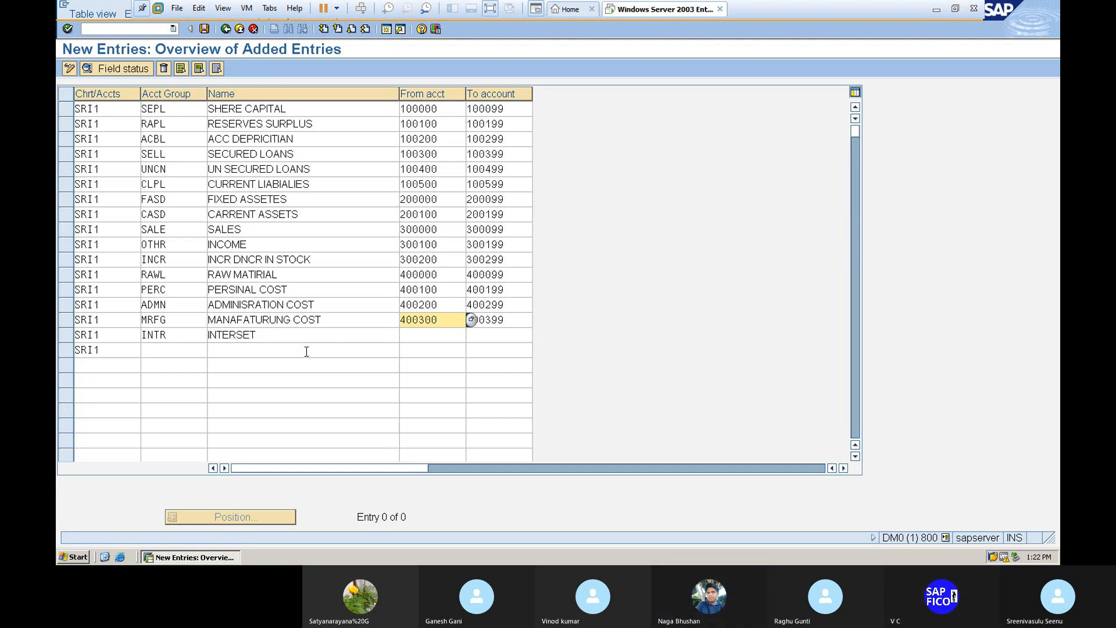
Step: Set the account range of the INTR group to 400400 through 400499
left_click(411, 336)
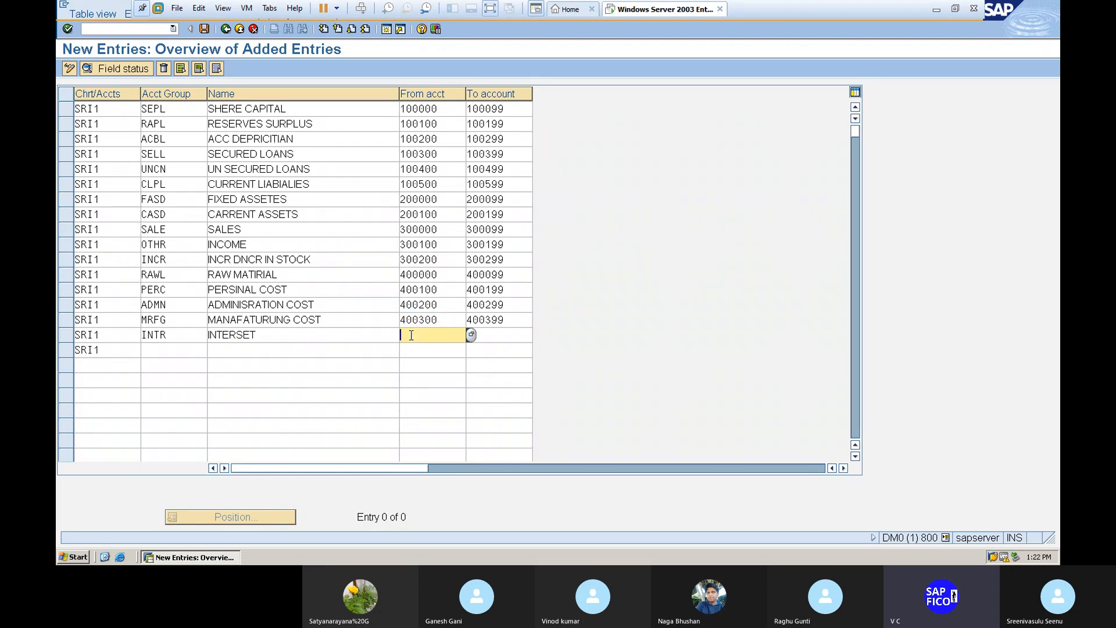
type("400")
type("400")
key("Tab")
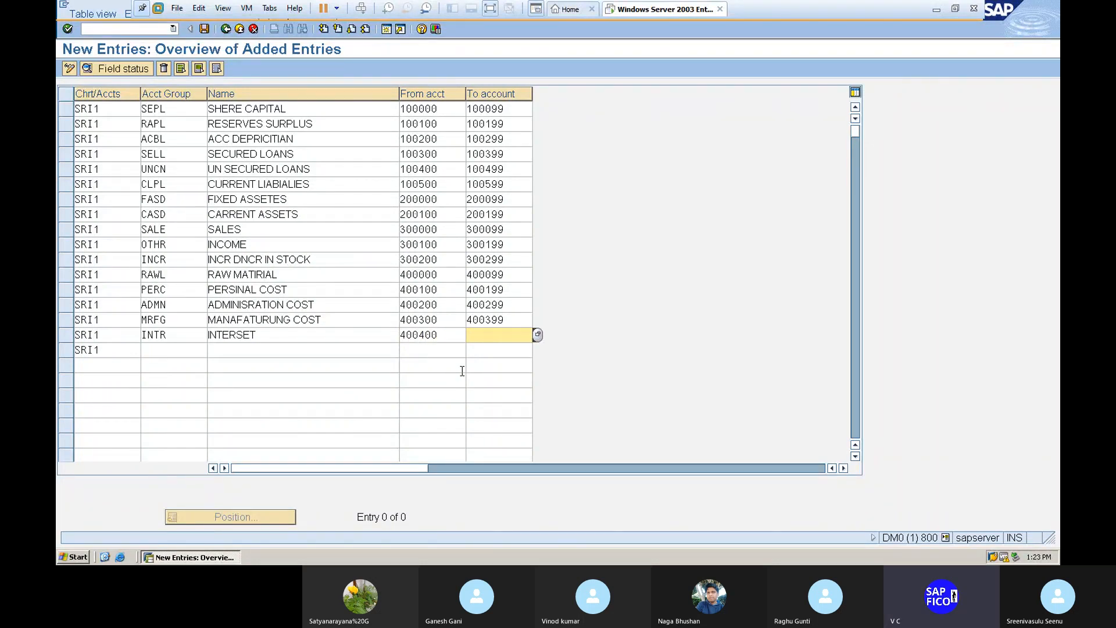
type("4004")
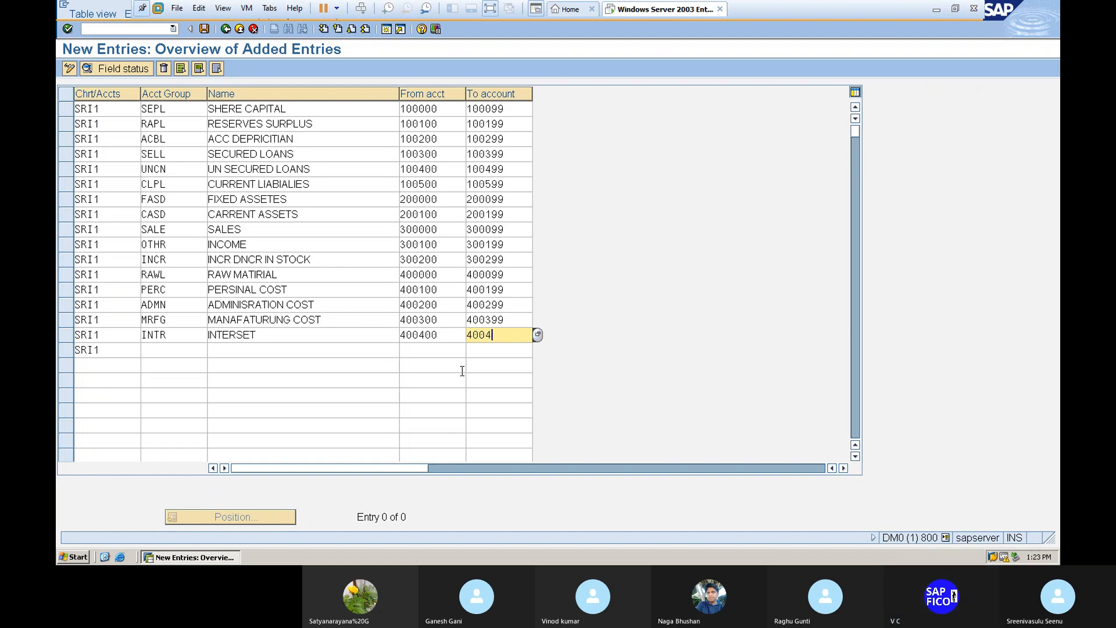
type("99")
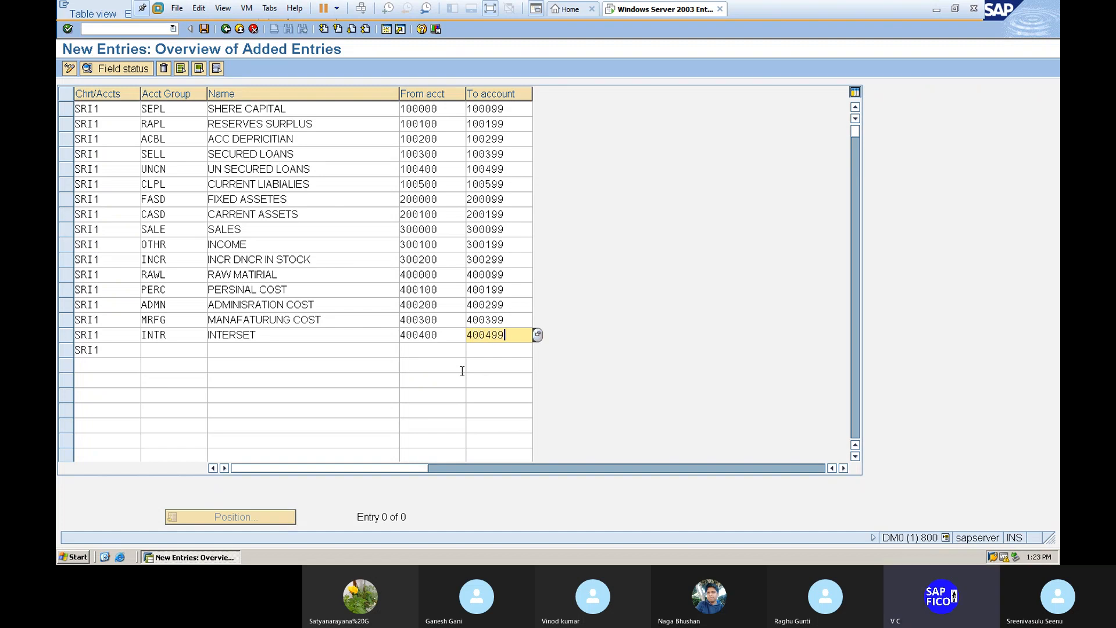
Step: Fill the seventeenth row with account group DEPR, name DEPRICIATION and account range 400500 to 400599
left_click(155, 349)
type("DE")
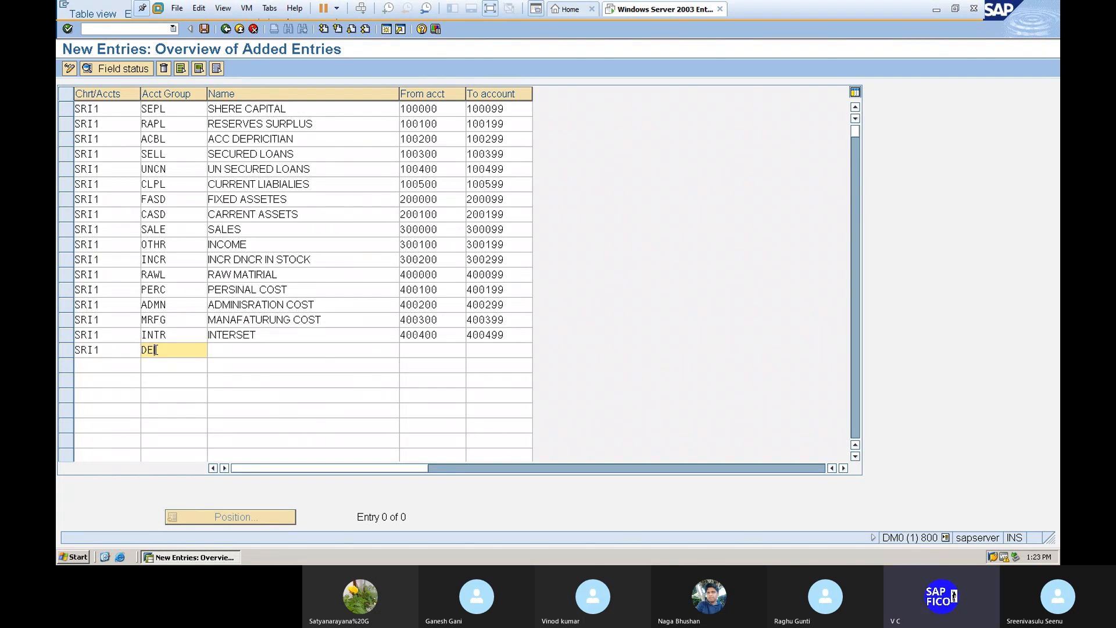
type("PR")
left_click(226, 356)
type("DEPRICIA")
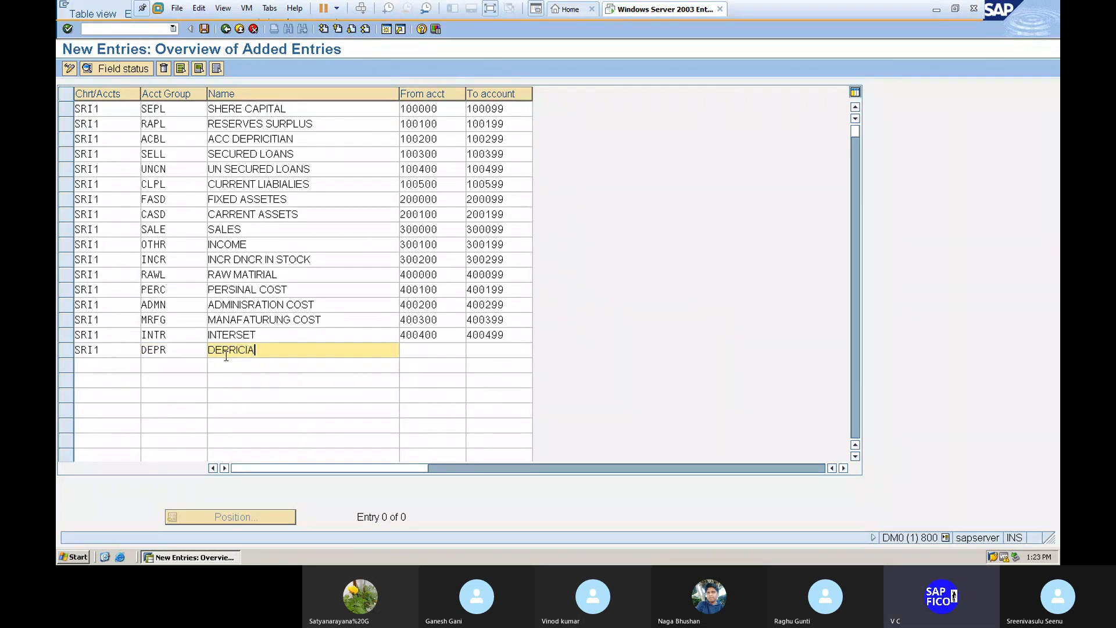
type("TION")
left_click(414, 346)
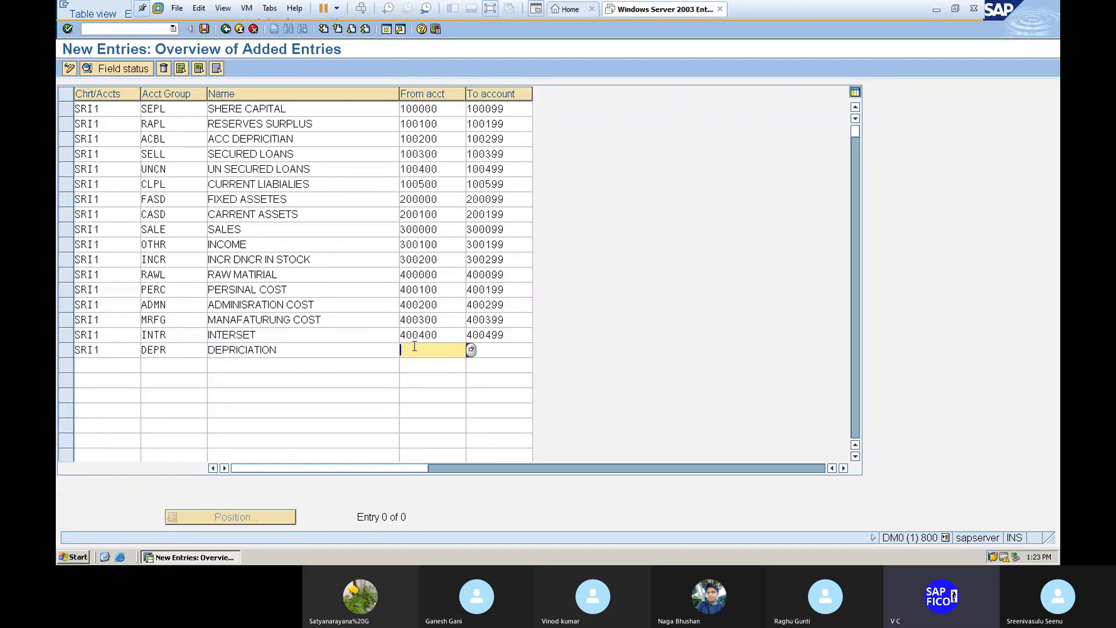
type("400")
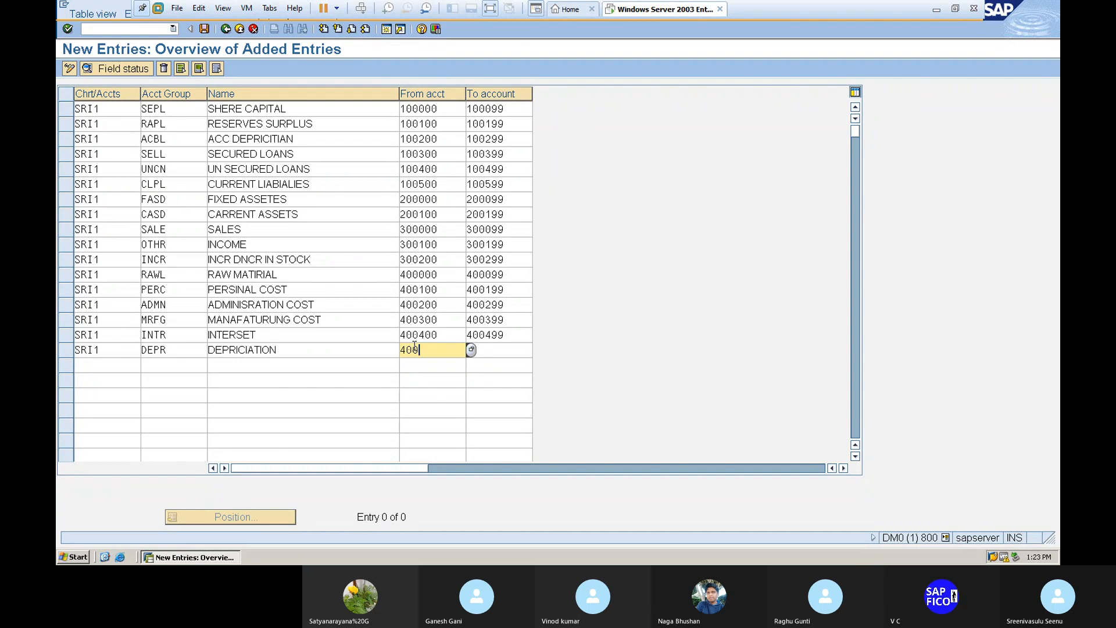
type("500")
key("Tab")
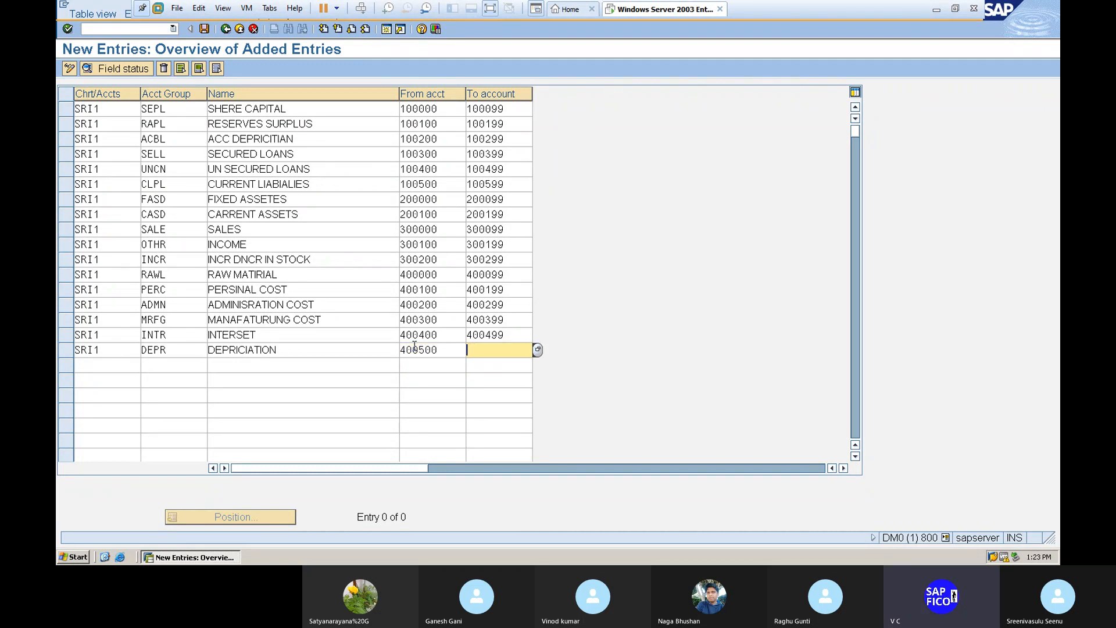
type("400599")
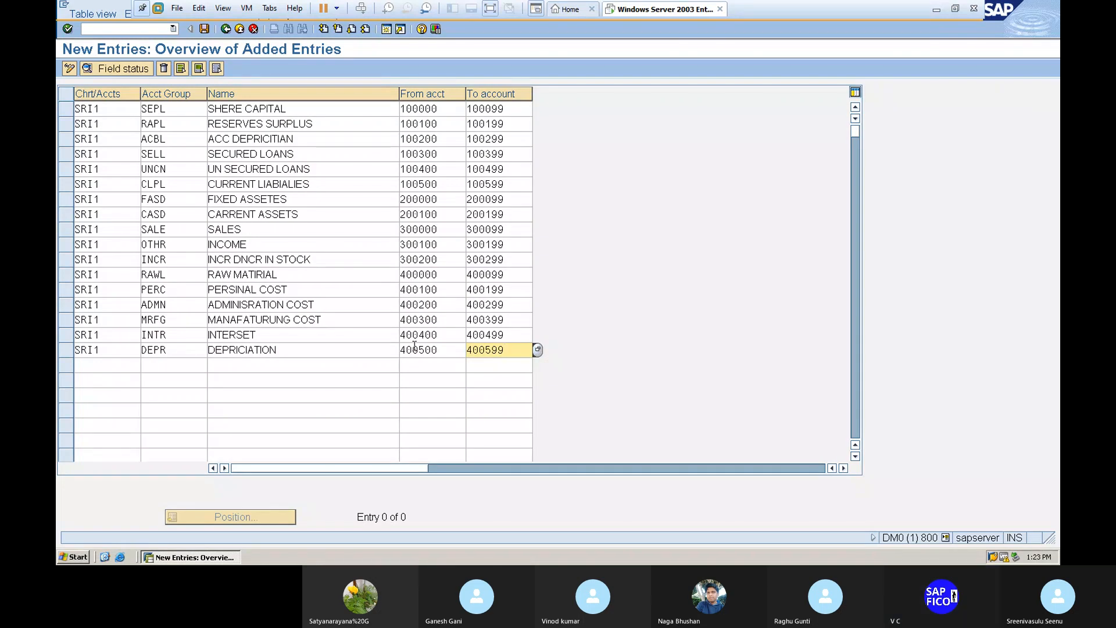
Step: Validate the new account groups and save them under the proposed customizing request
key("Return")
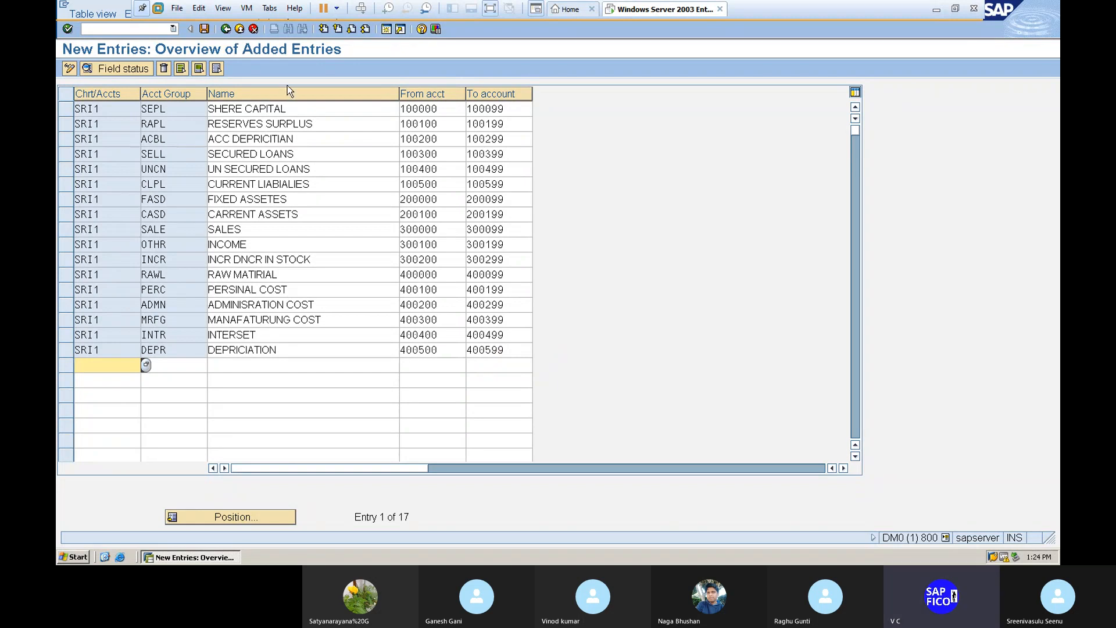
left_click(204, 29)
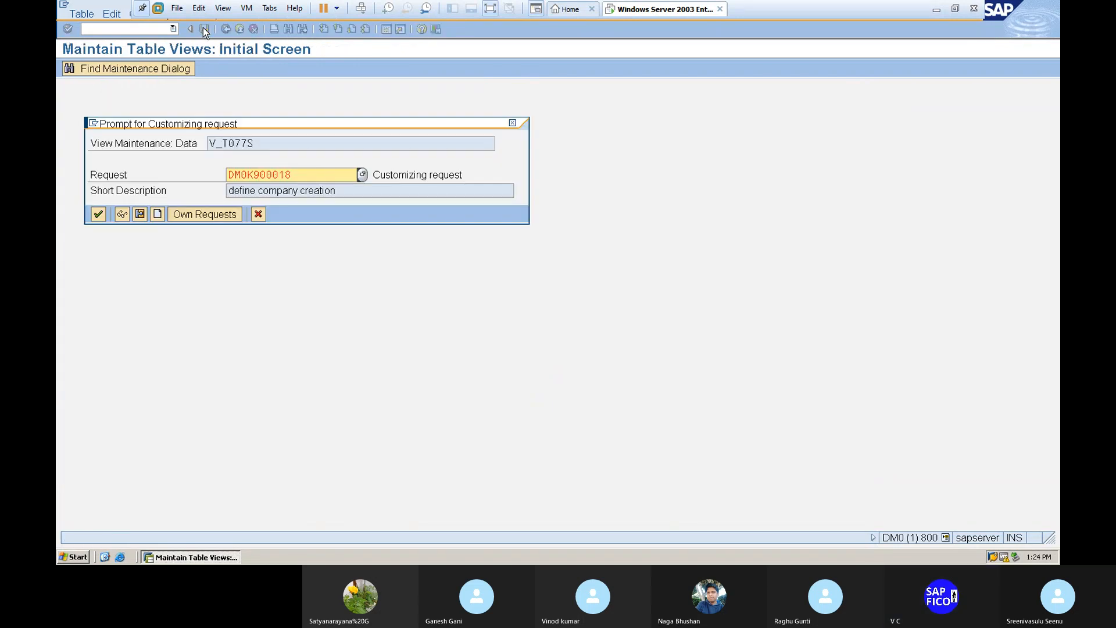
left_click(95, 215)
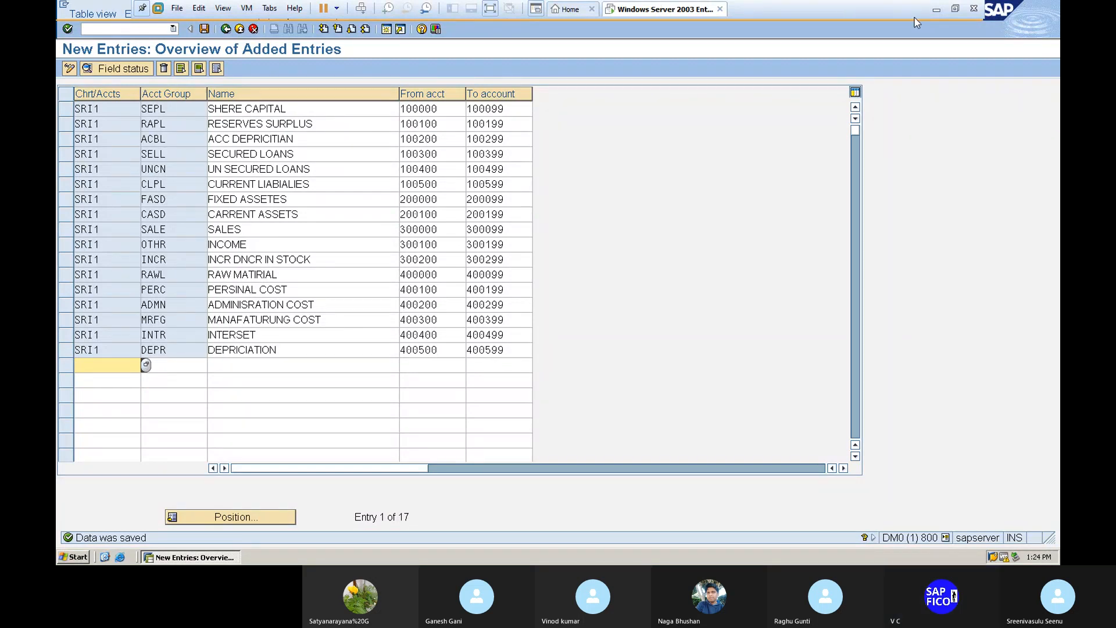
Step: Switch to the Skype call and open the general ledger configurations Word document shared in the chat
left_click(937, 11)
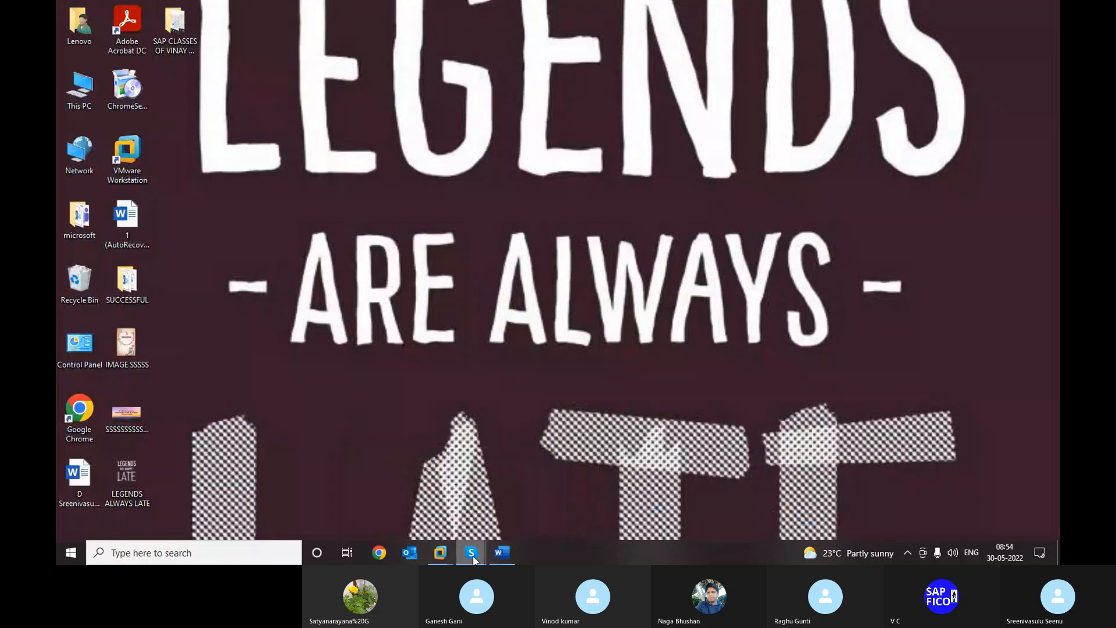
mouse_move(474, 560)
left_click(447, 519)
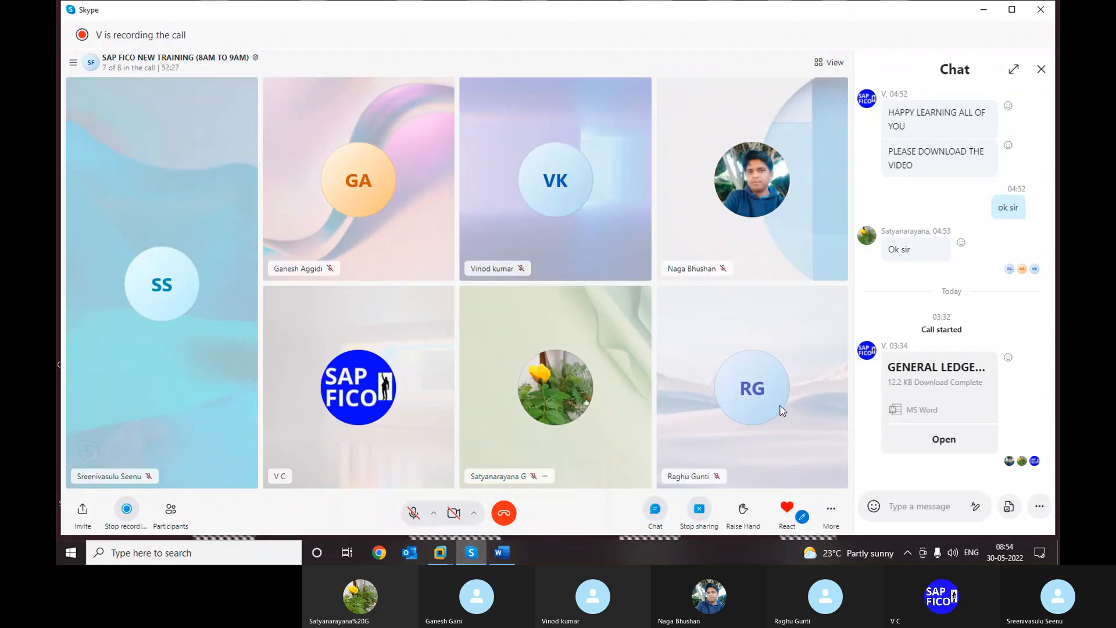
left_click(943, 443)
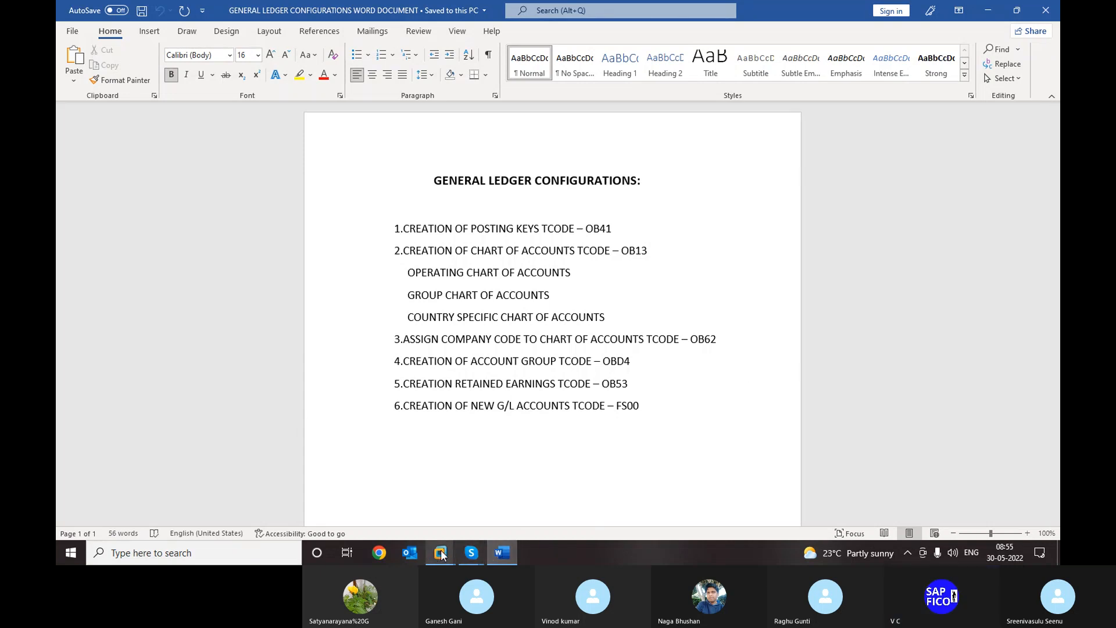
Step: Switch back to the SAP session and reopen the G/L account groups overview with transaction OBD4
mouse_move(442, 554)
left_click(478, 492)
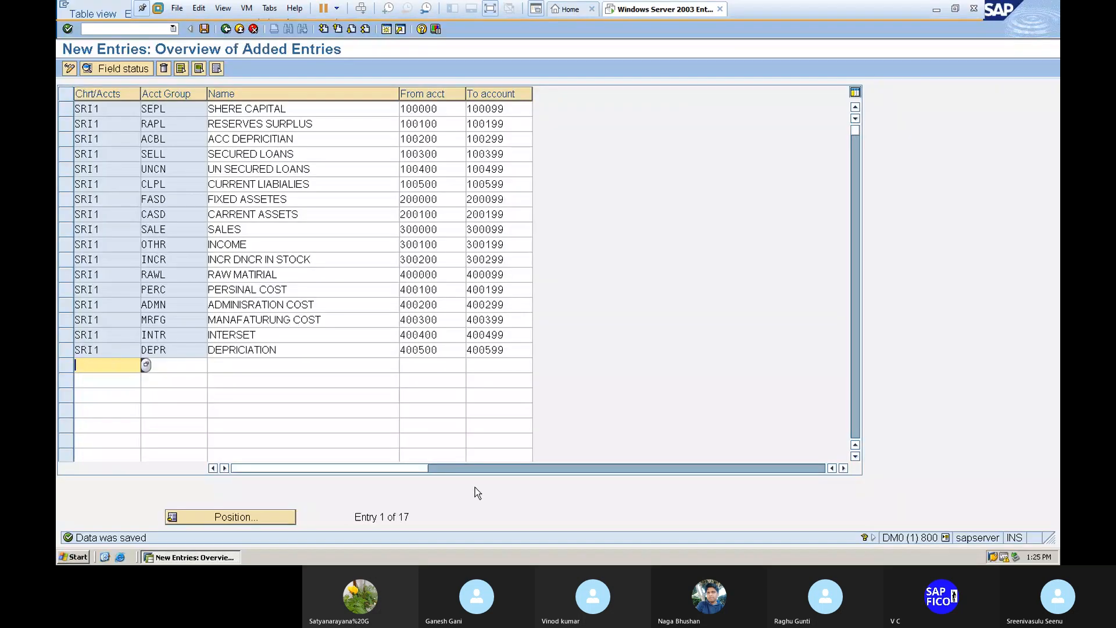
left_click(109, 29)
type("/NOBD4")
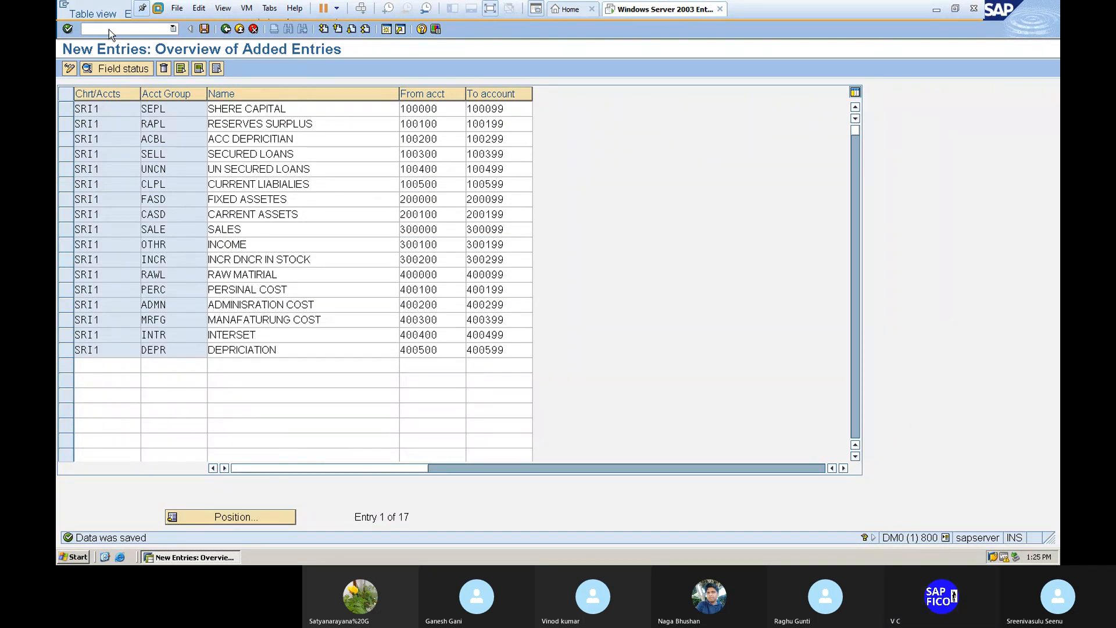
key("Return")
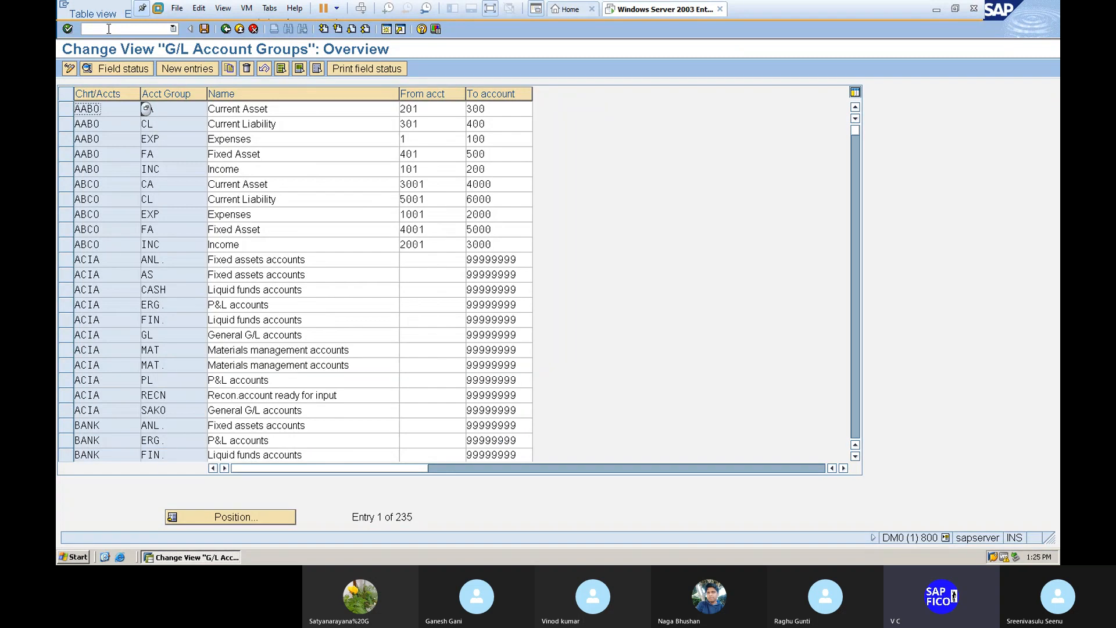
Step: Position the account groups list at chart of accounts SRI1 and widen the chart of accounts column
left_click(239, 517)
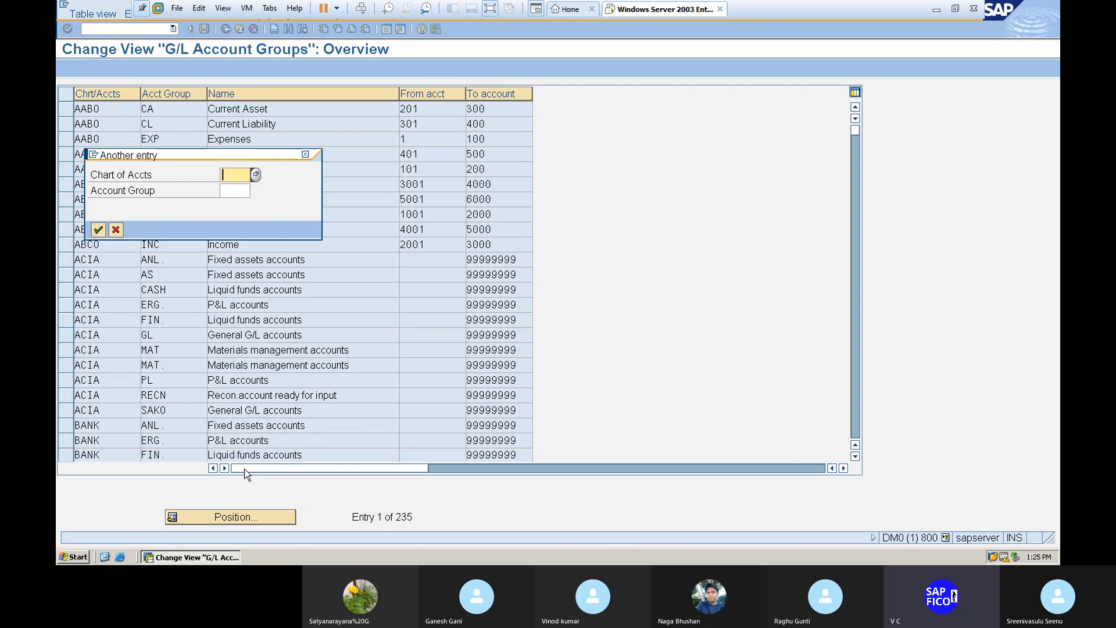
type("SRIN")
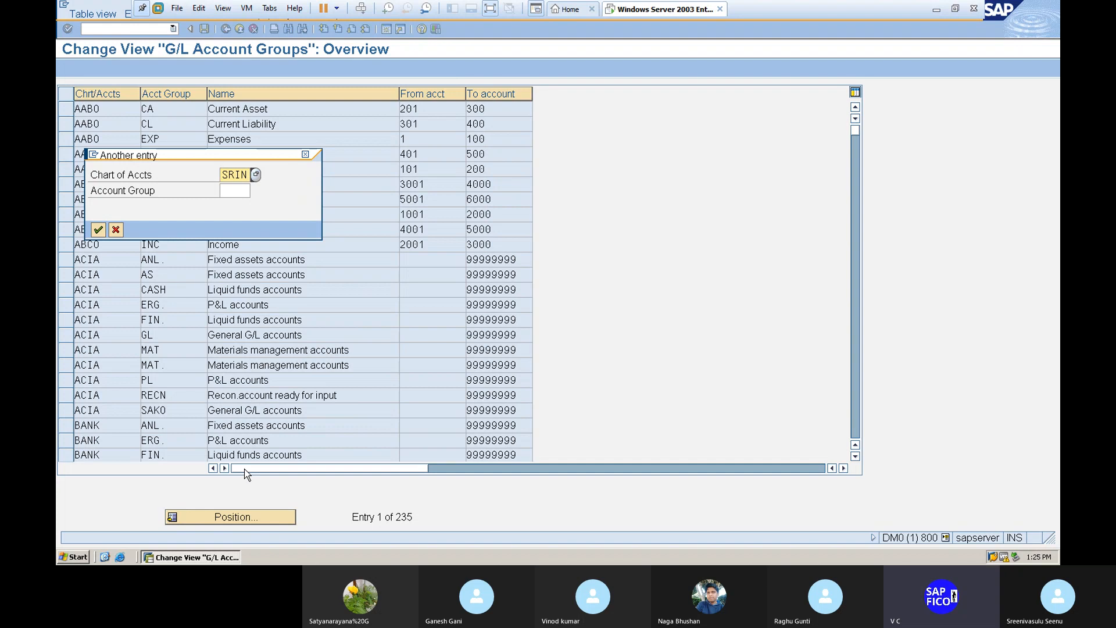
key("BackSpace")
type("1")
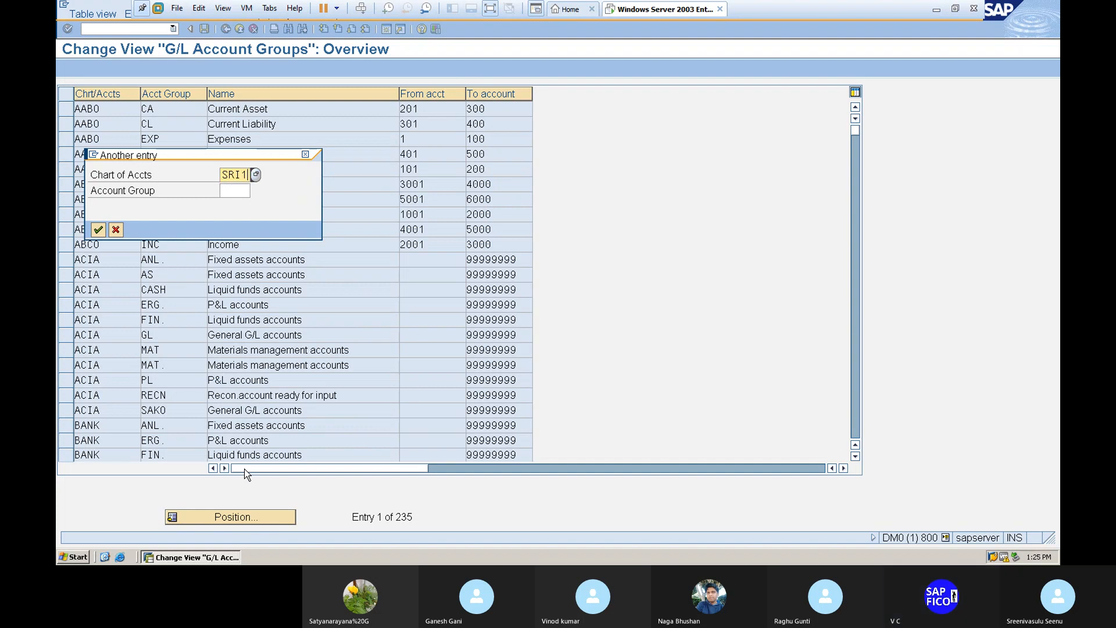
key("Return")
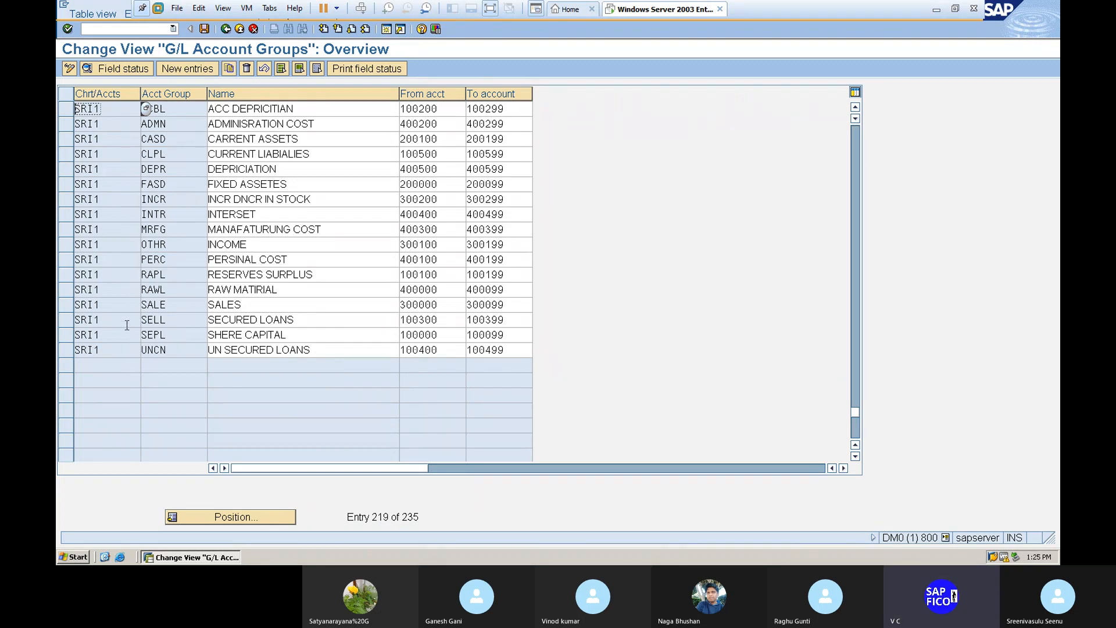
left_click(141, 210)
left_click_drag(141, 210, 324, 176)
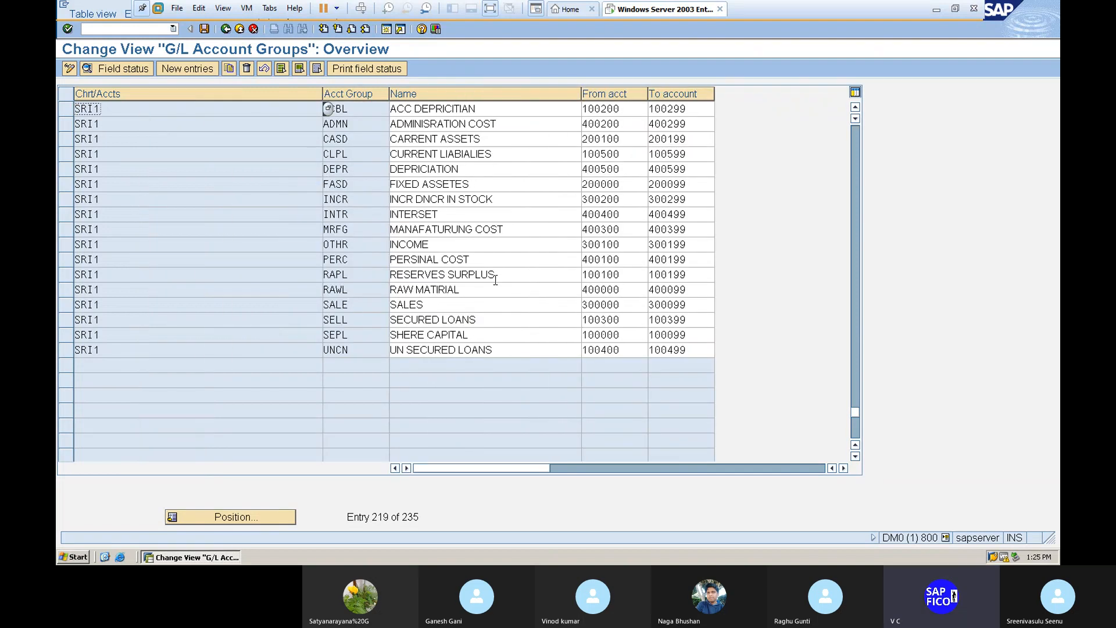
Step: Exit the account groups to SAP Easy Access and switch to the general ledger configurations document in Word
left_click(139, 30)
type("/N")
key("Return")
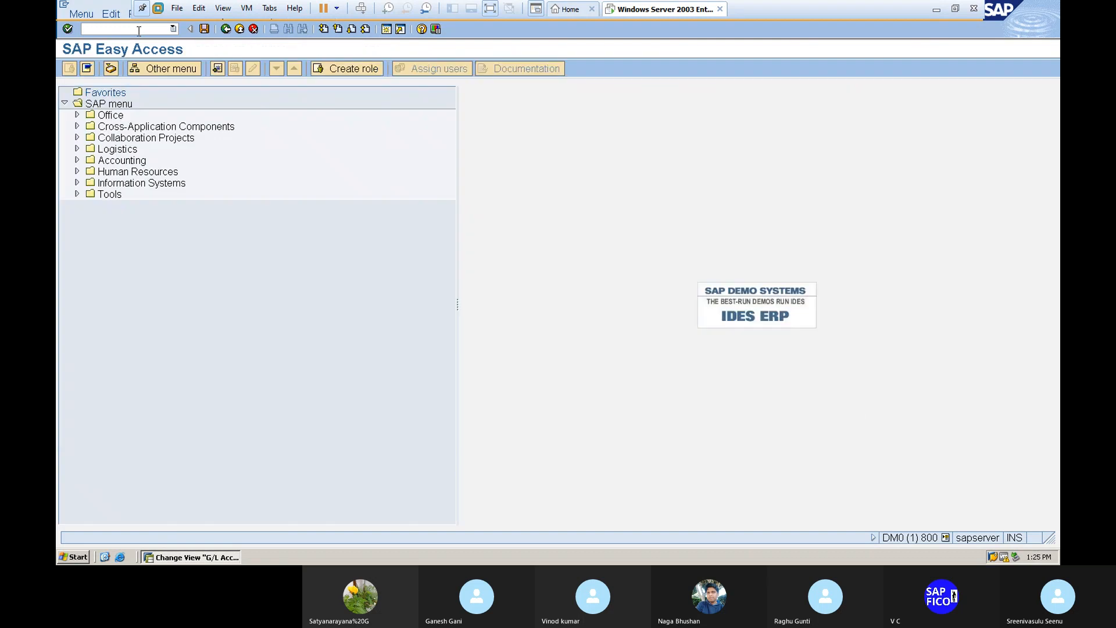
left_click(81, 13)
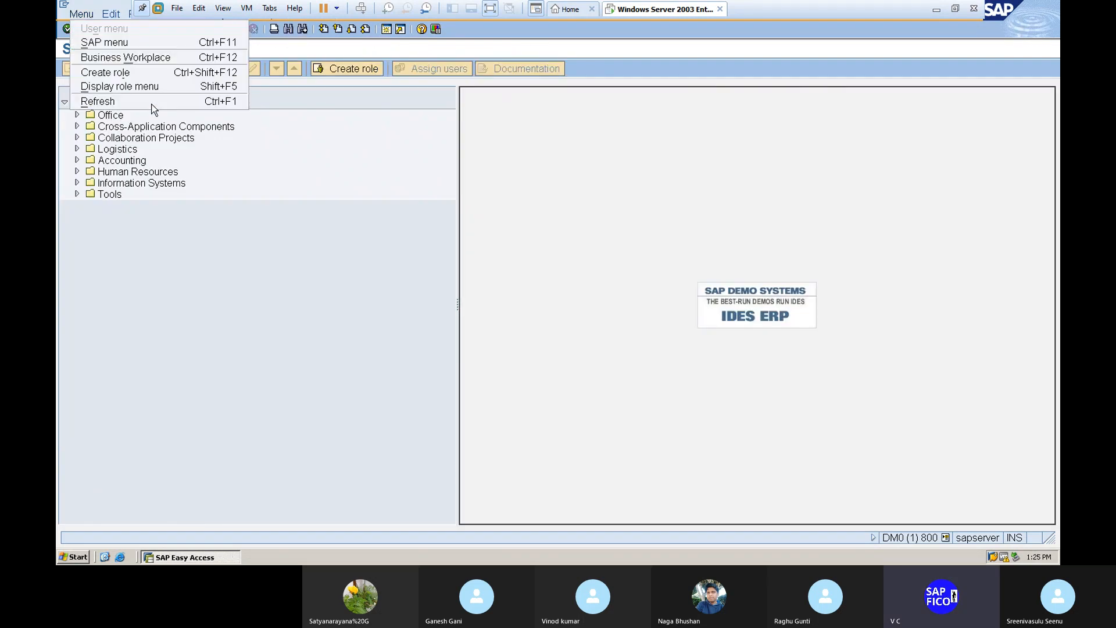
left_click(935, 10)
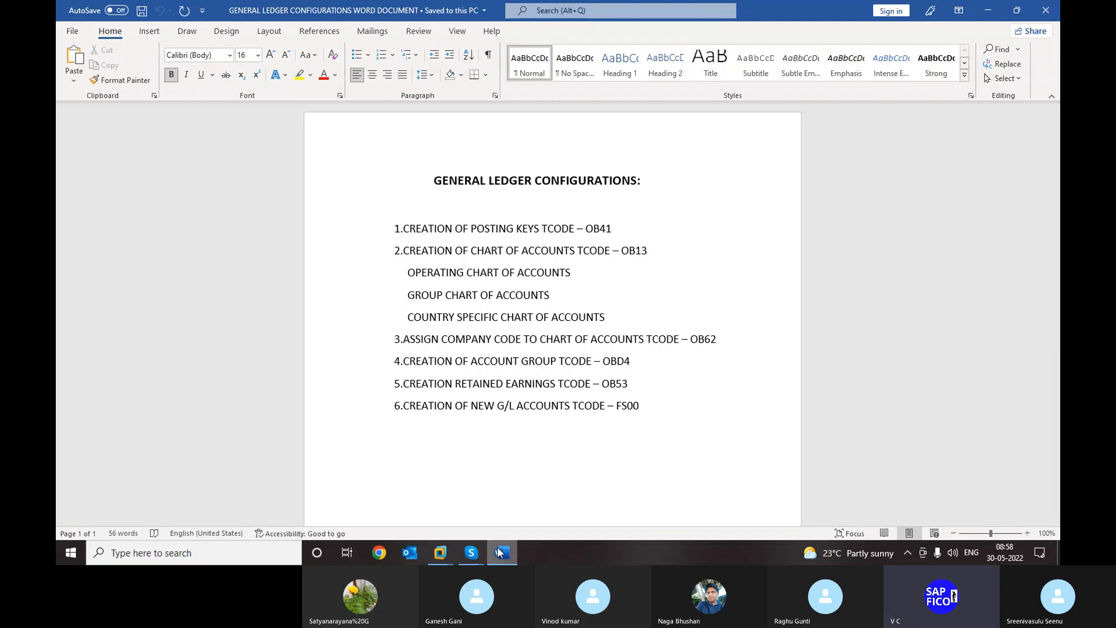
Step: Switch to the SAP session and open the retained earnings account assignment (OB53) for chart of accounts SRI1
mouse_move(440, 557)
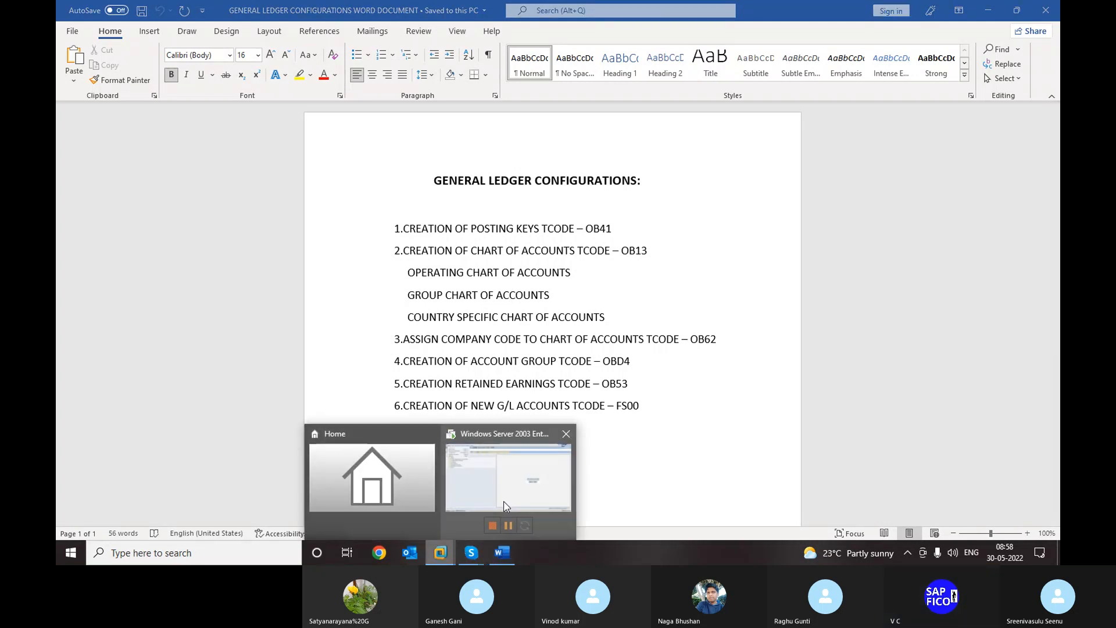
left_click(505, 505)
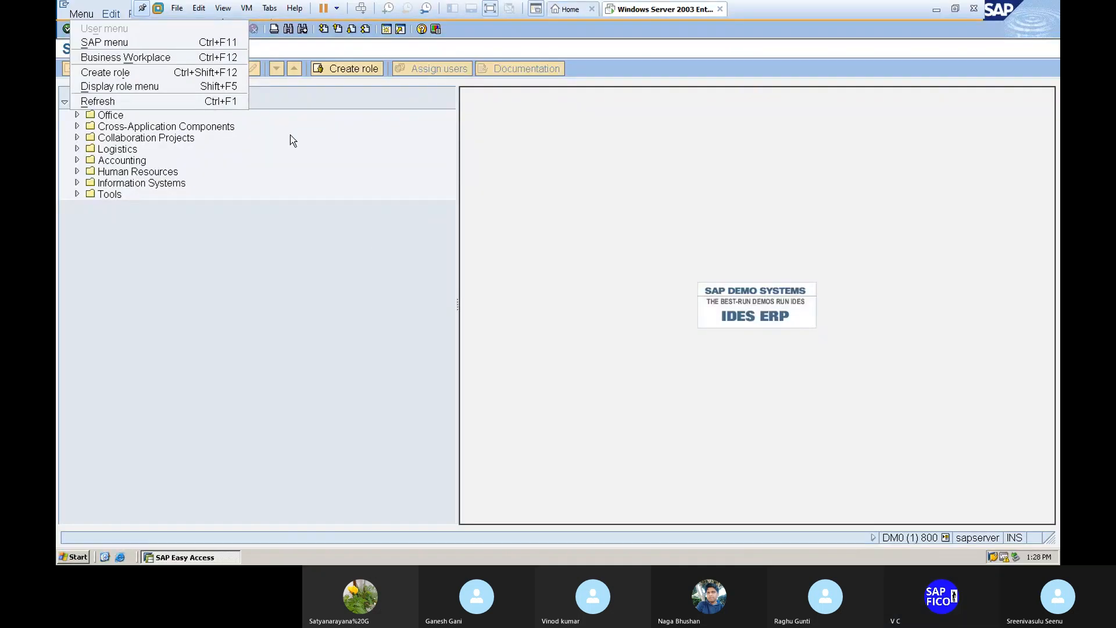
left_click(128, 28)
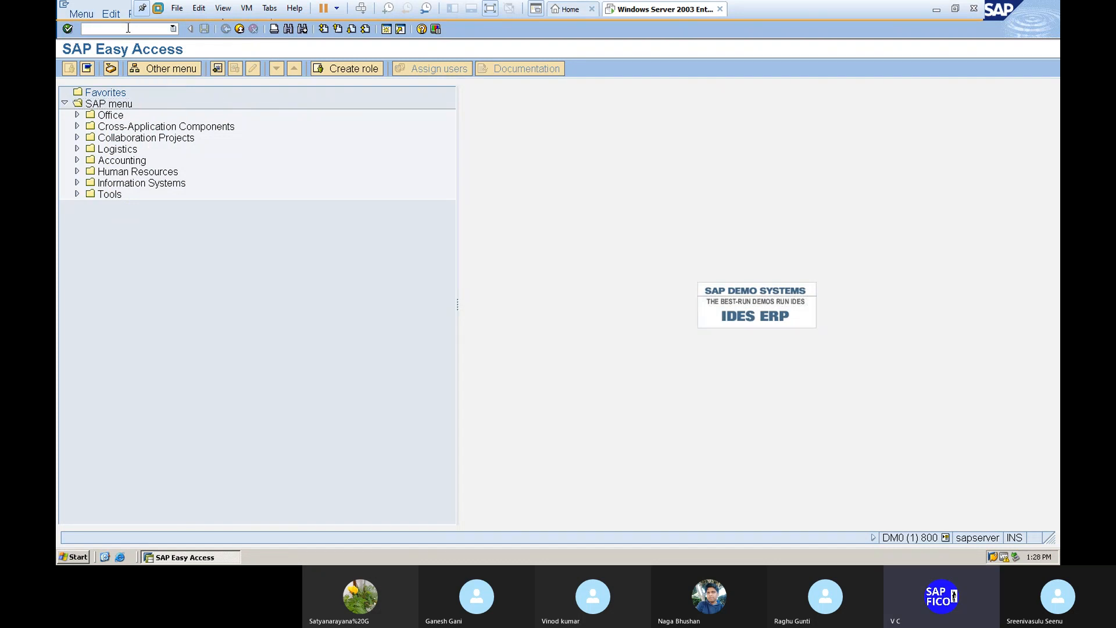
type("OBYC")
key("Return")
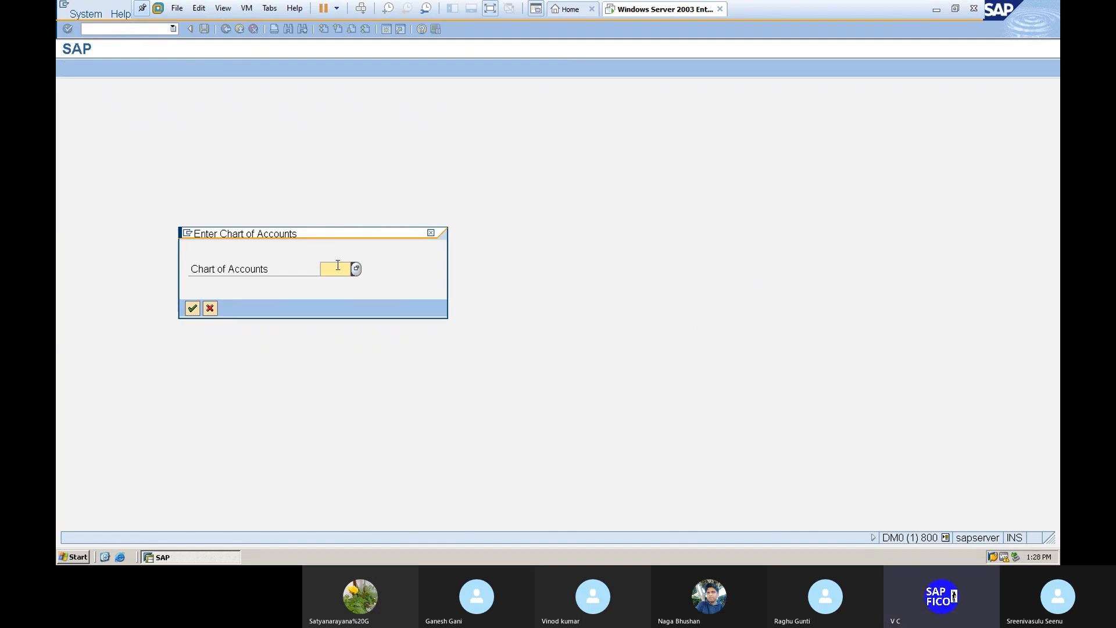
type("SRI1")
key("Return")
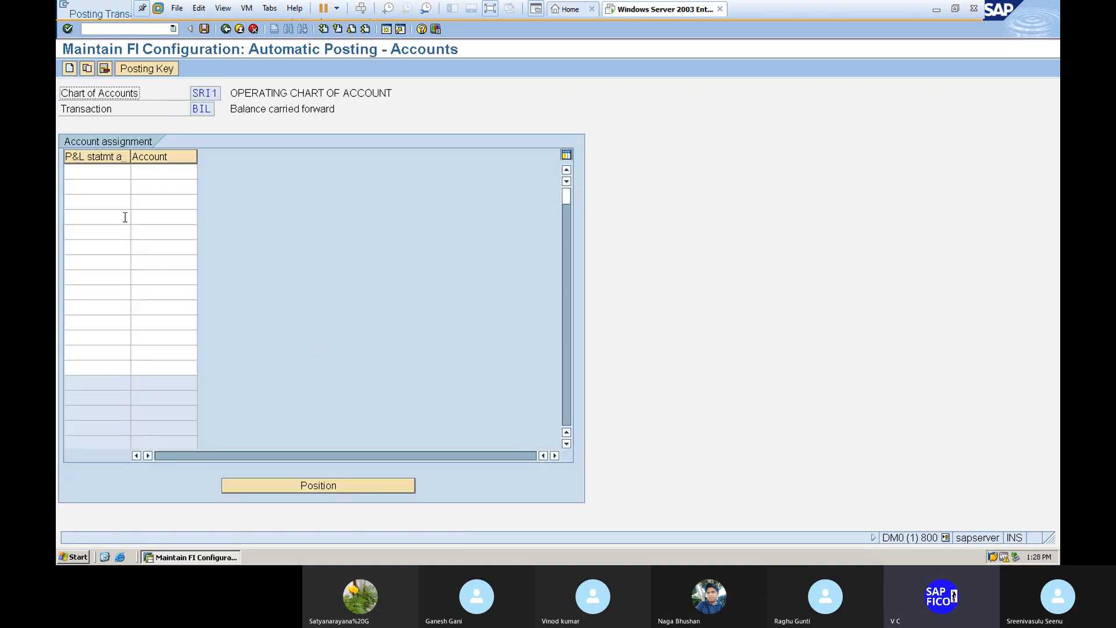
Step: Enter X as the P&L statement account type in the first account assignment row
left_click(92, 176)
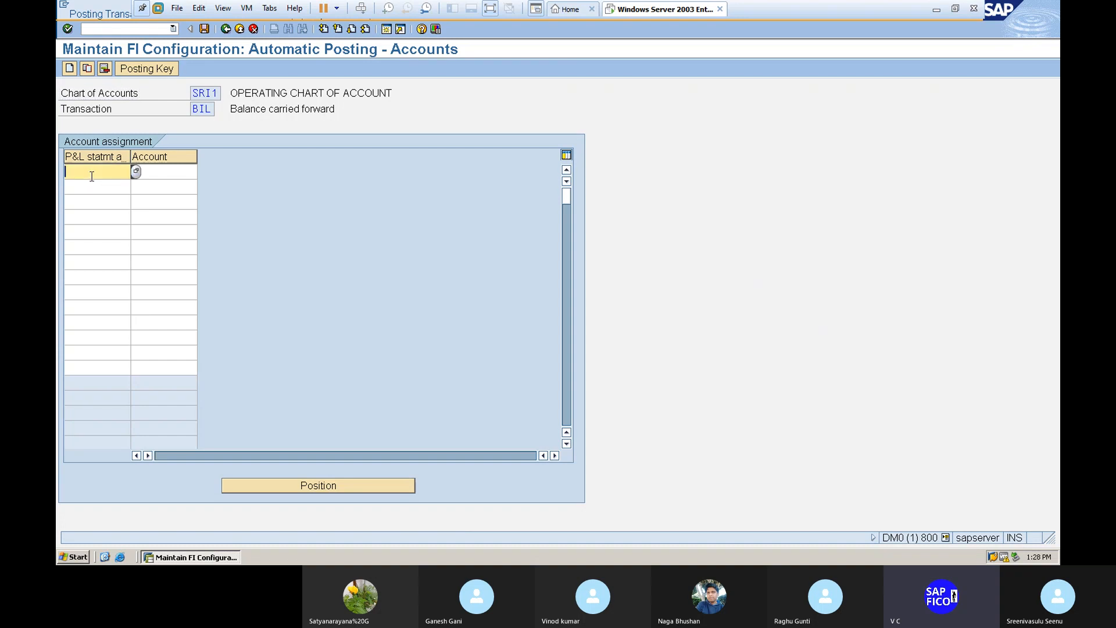
type("X")
left_click(168, 173)
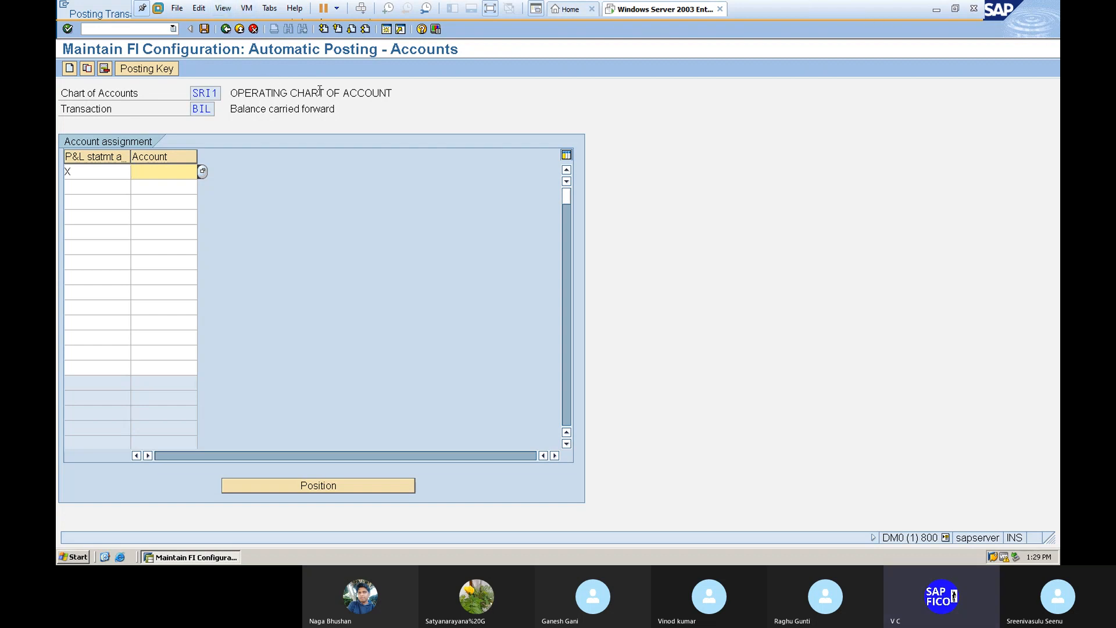
Step: Open the G/L account groups (OBD4) in a new session and position the list at chart of accounts SRI1
left_click(383, 29)
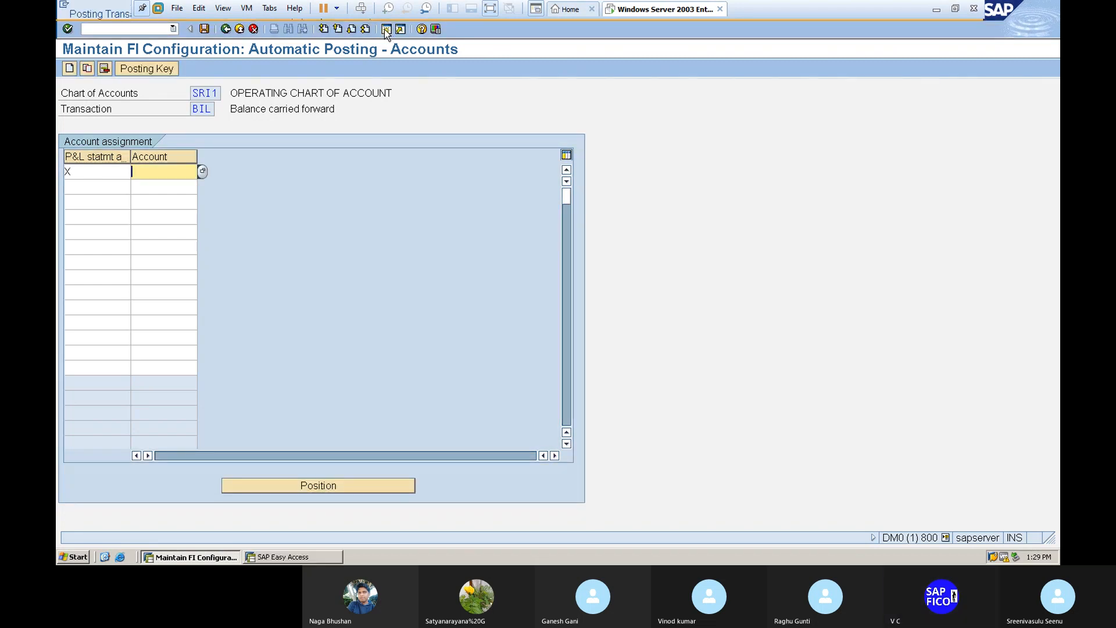
left_click(385, 29)
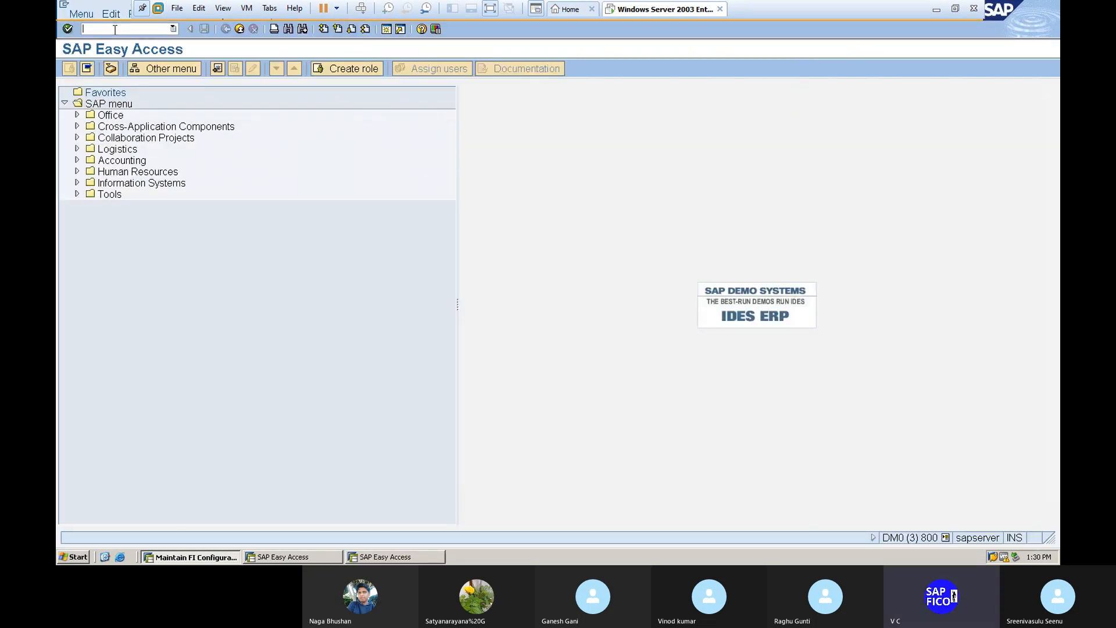
type("OBD4")
key("Return")
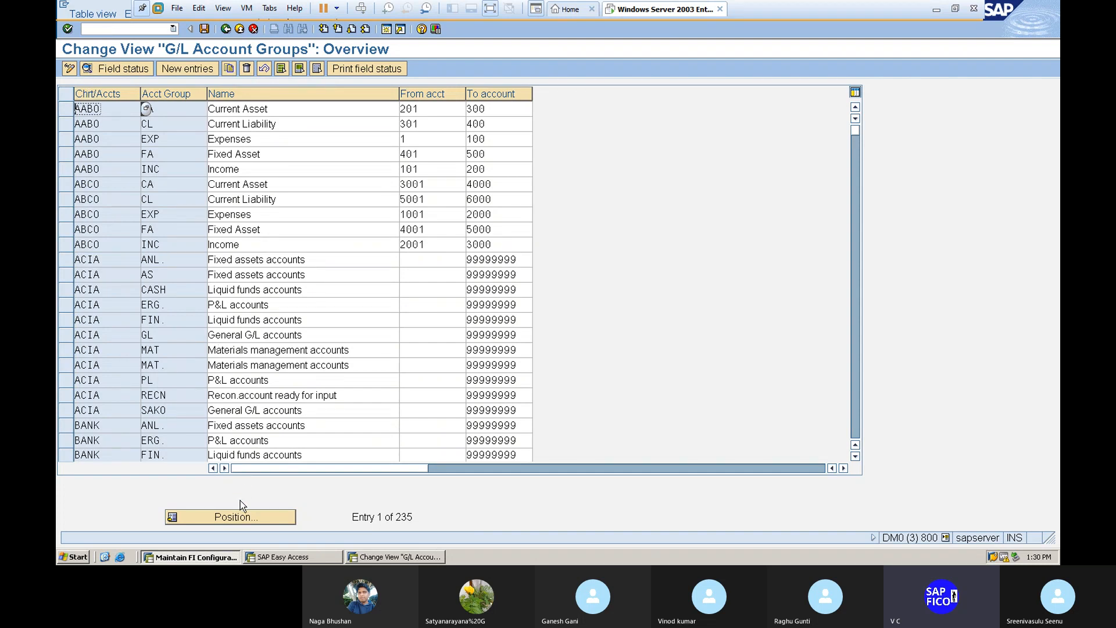
left_click(239, 516)
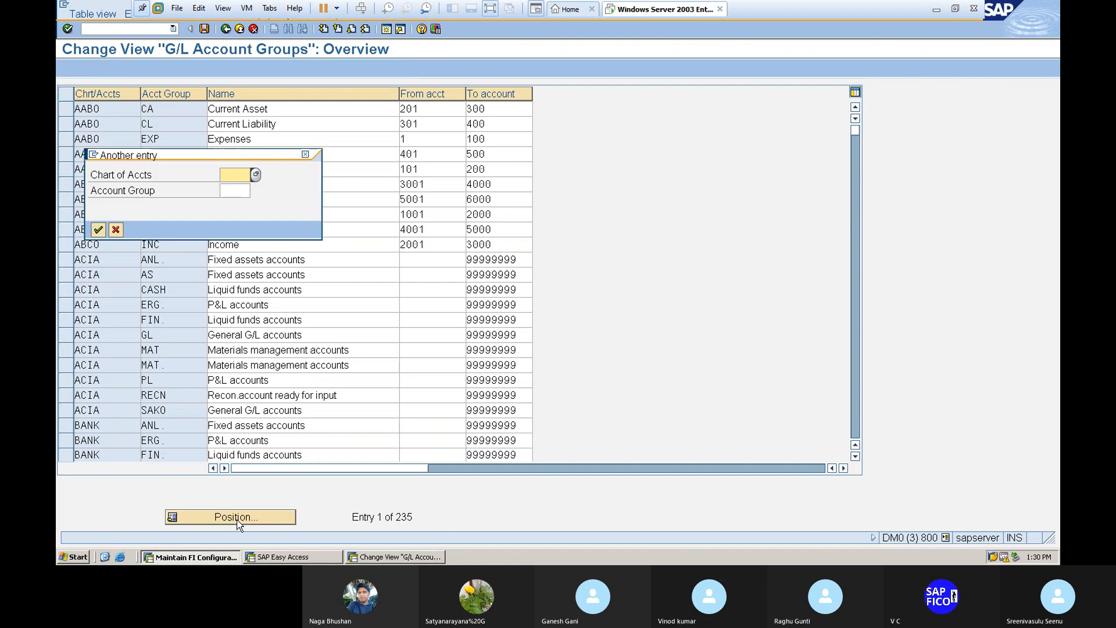
type("SRI1")
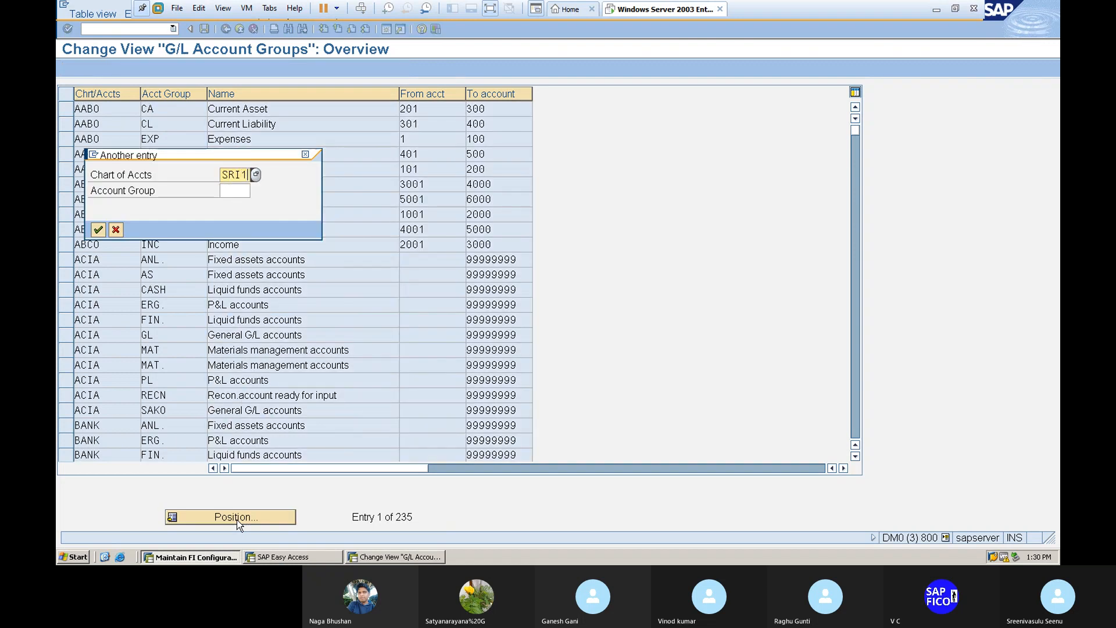
key("Return")
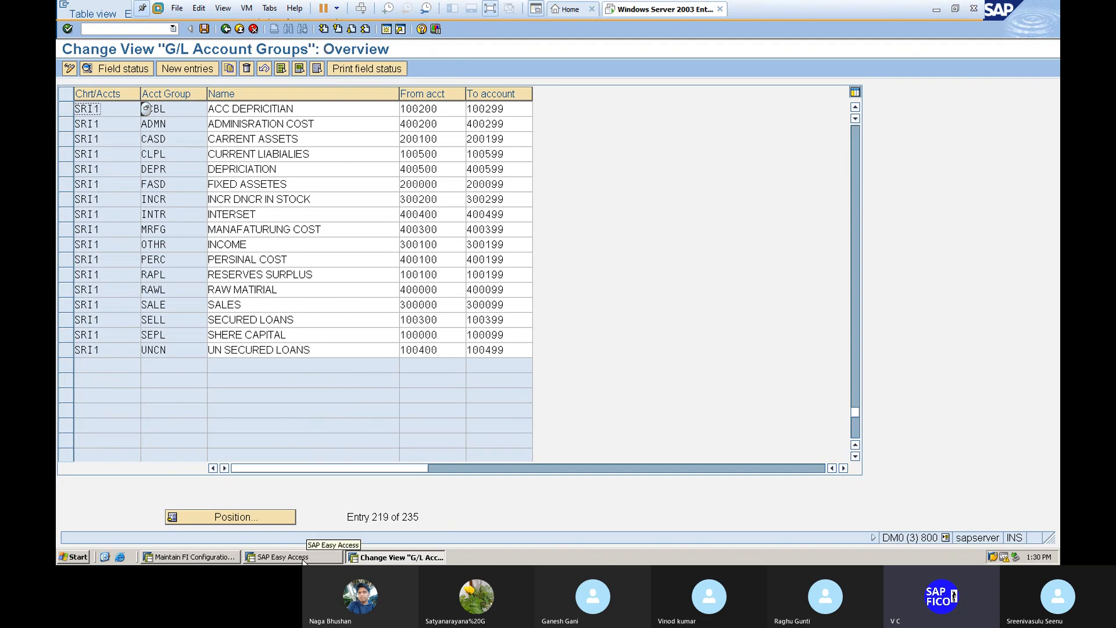
Step: Return to the automatic posting session, assign account 100100 to P&L type X, and save it in the proposed customizing request
left_click(186, 558)
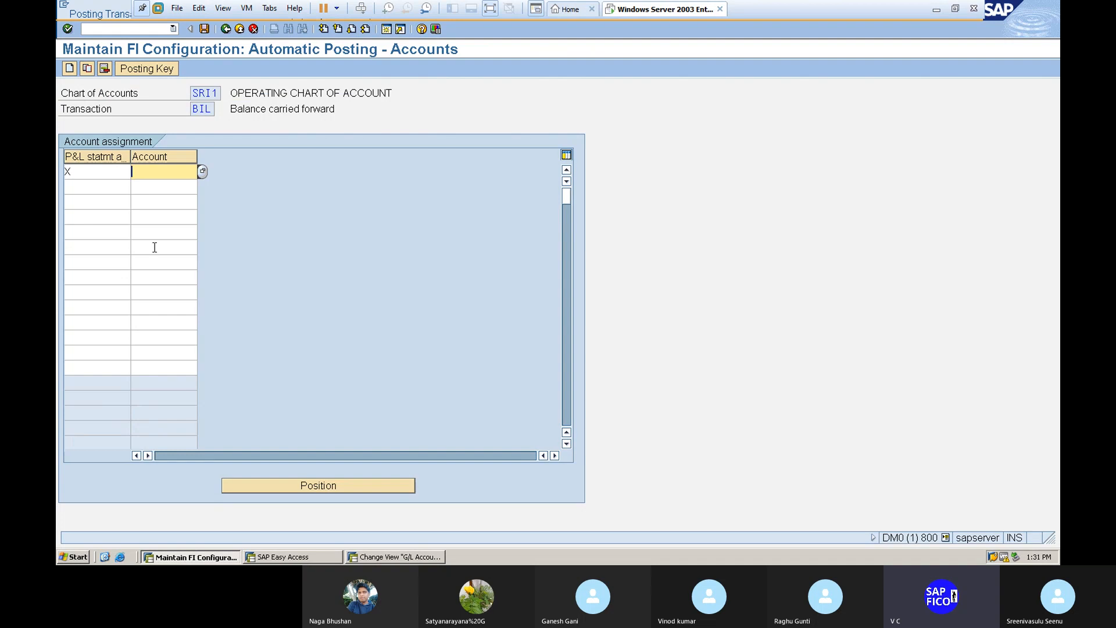
type("100100")
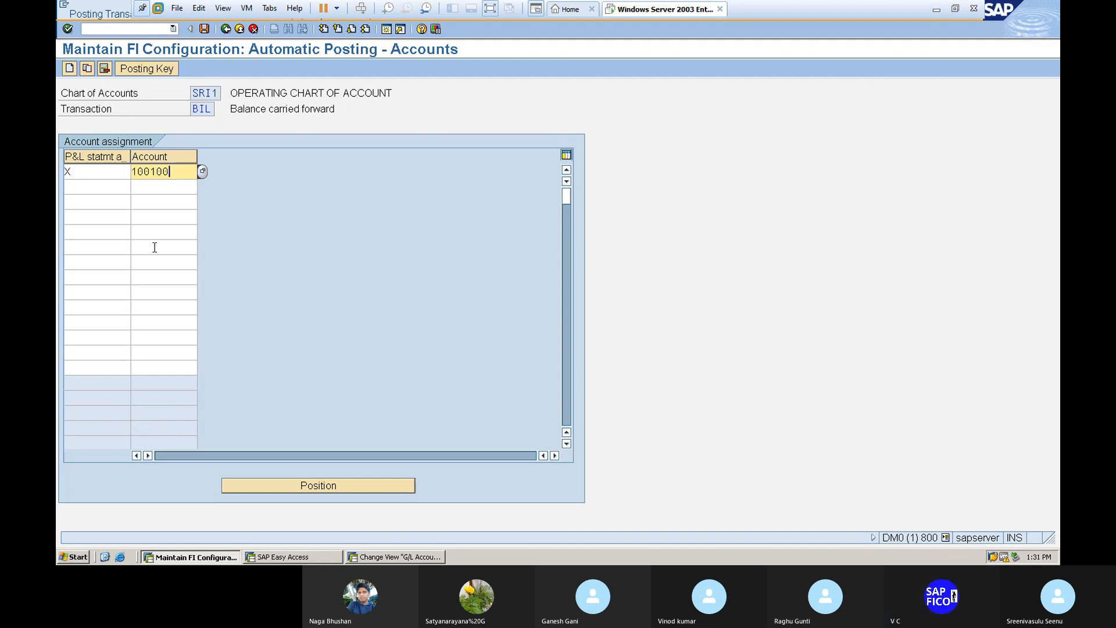
key("Return")
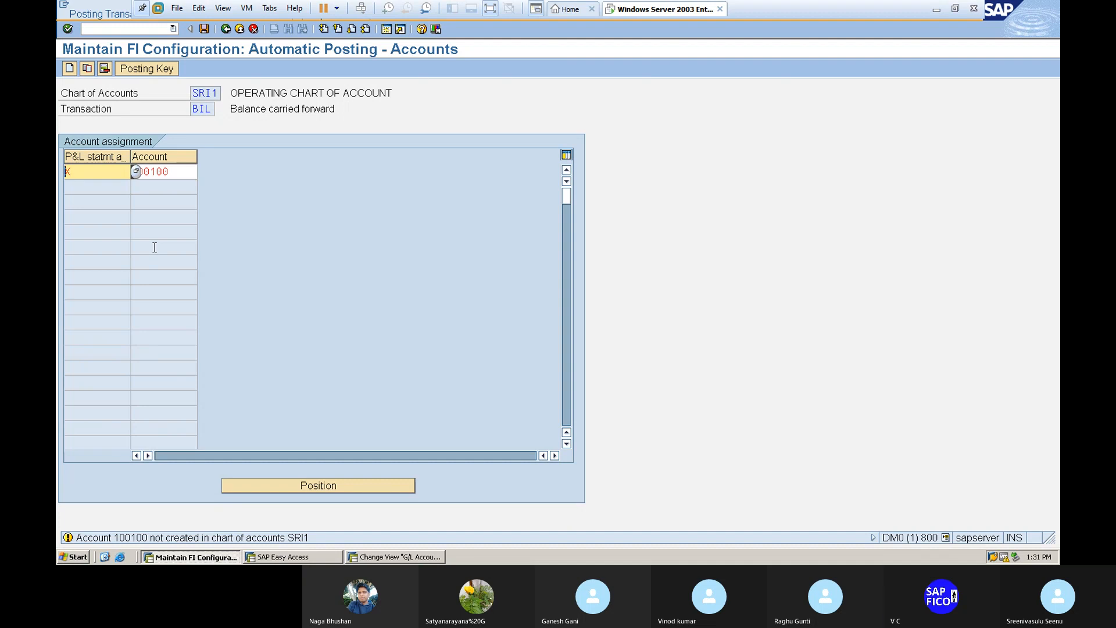
key("Return")
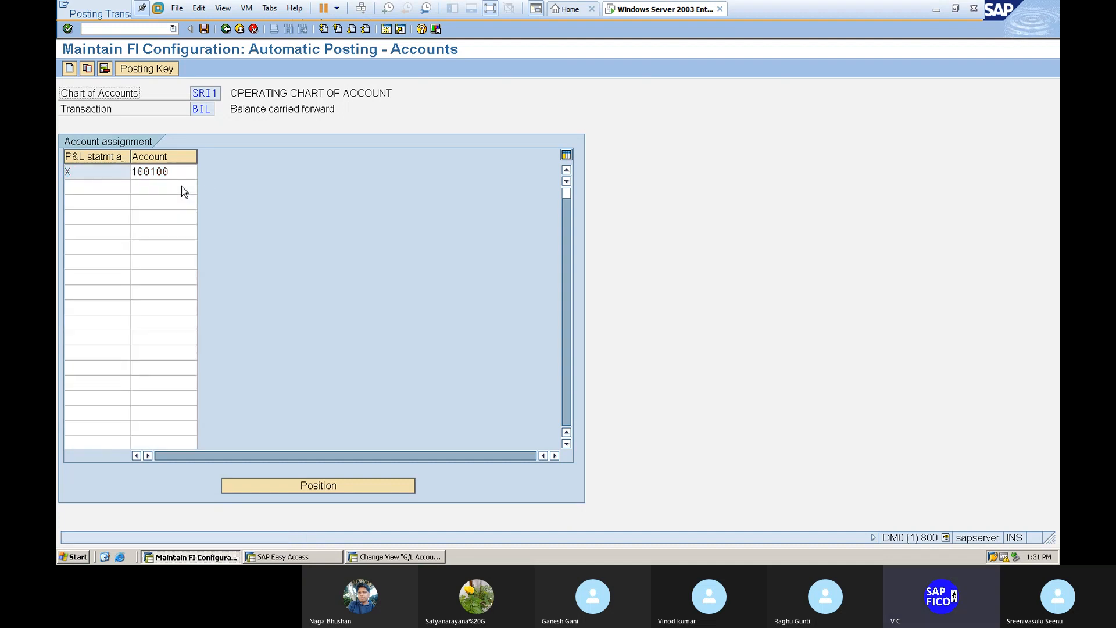
left_click(205, 29)
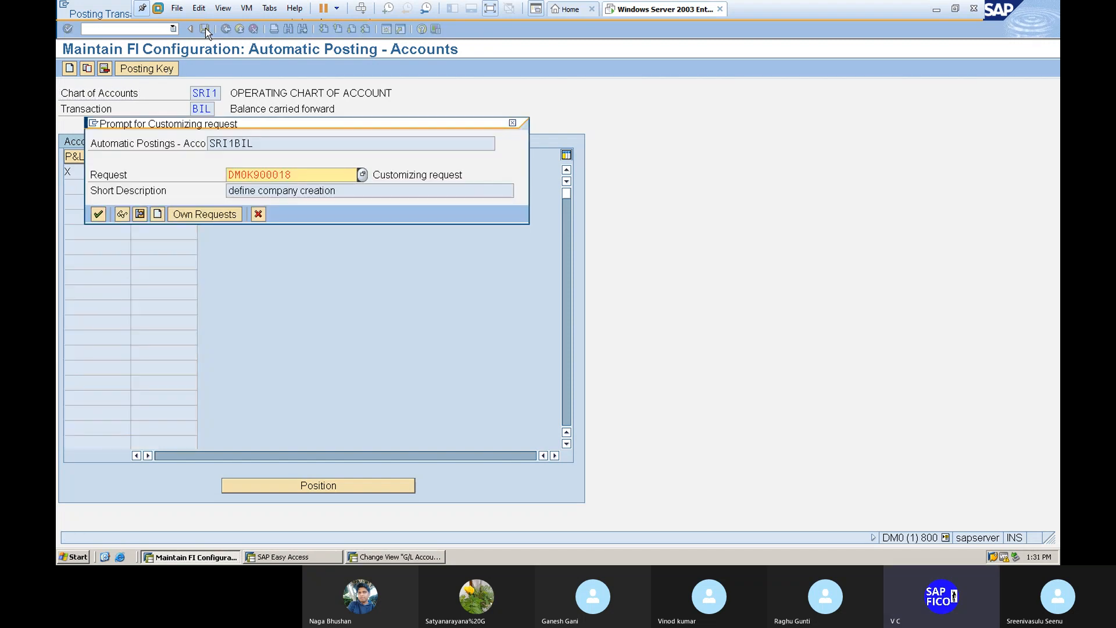
left_click(98, 214)
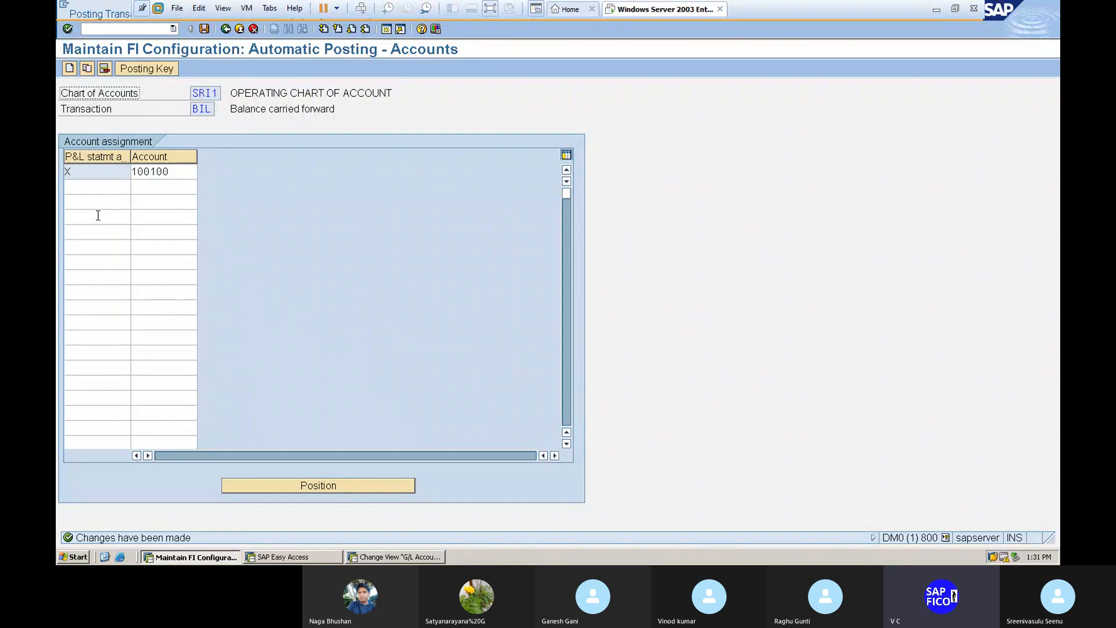
Step: Exit the automatic posting configuration to SAP Easy Access and switch to the general ledger configurations document in Word
left_click(107, 29)
type("/N")
key("Return")
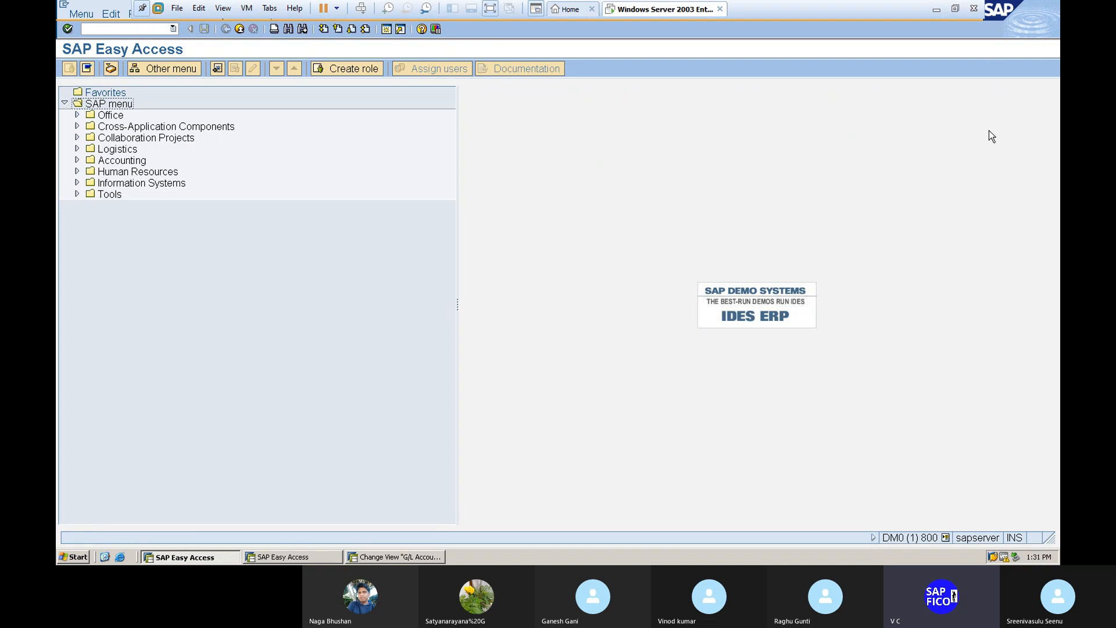
left_click(936, 13)
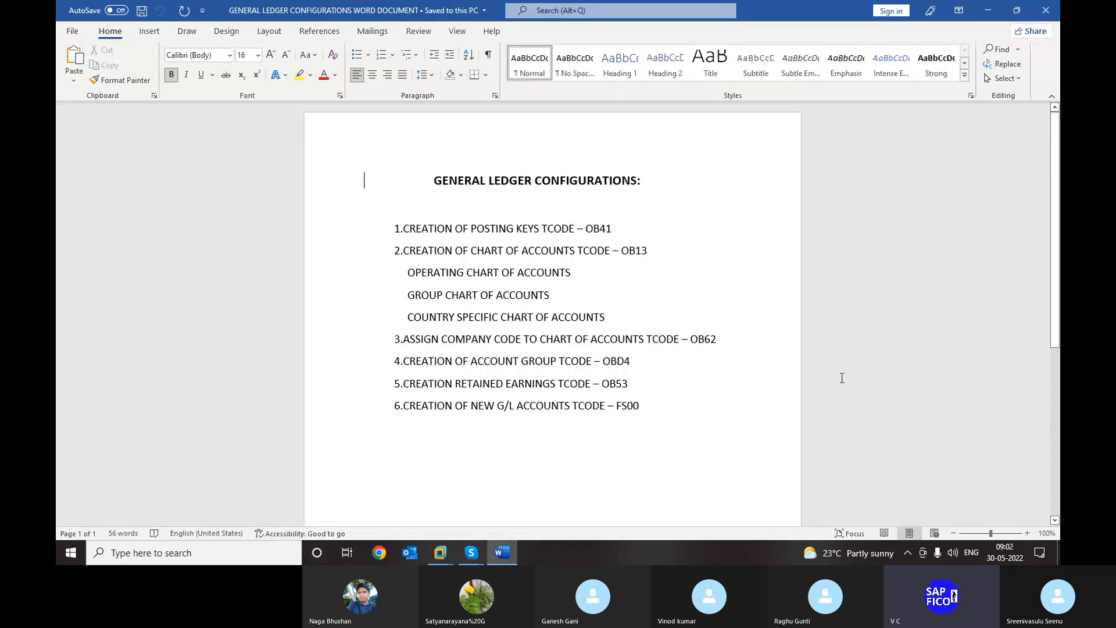